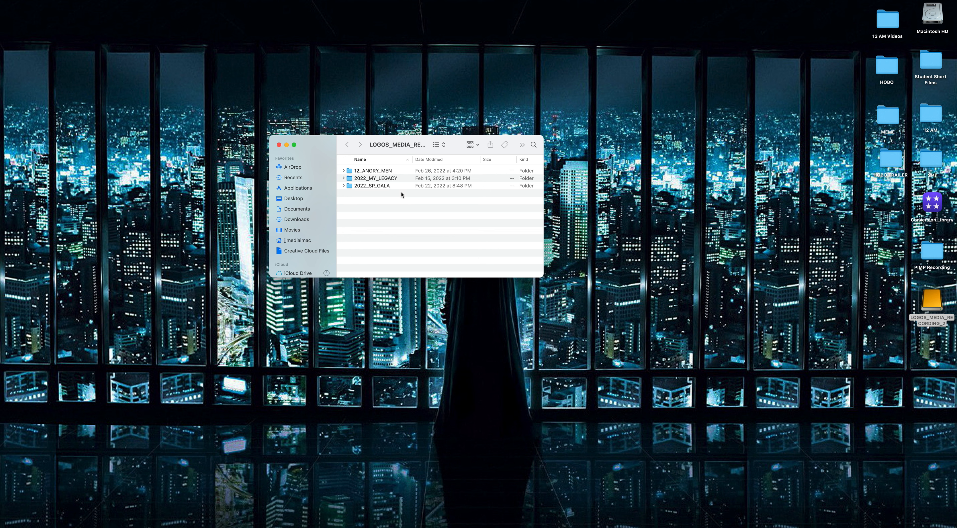
Open the 2022_MY_LEGACY folder and open its 2022_2_12_7PM_DVD CUT subfolder
{"action": "double_click", "coordinate": [406, 180]}
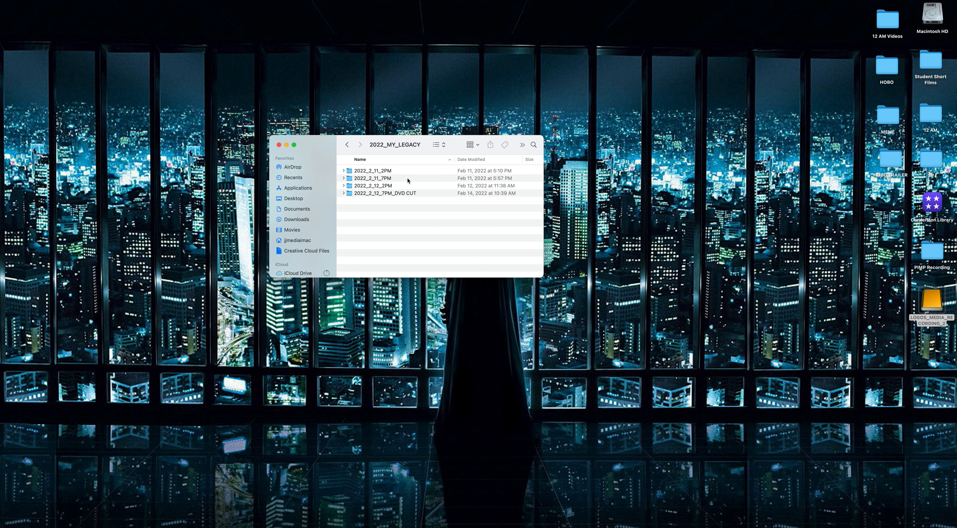
{"action": "left_click", "coordinate": [395, 172]}
{"action": "left_click", "coordinate": [389, 179]}
{"action": "left_click", "coordinate": [389, 187]}
{"action": "left_click", "coordinate": [393, 178]}
{"action": "key", "text": "Up"}
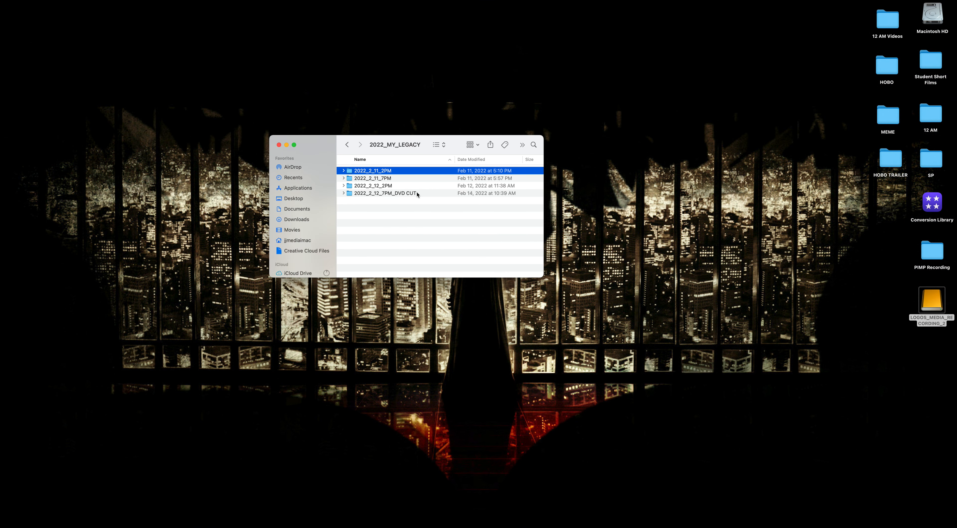
{"action": "left_click", "coordinate": [402, 194]}
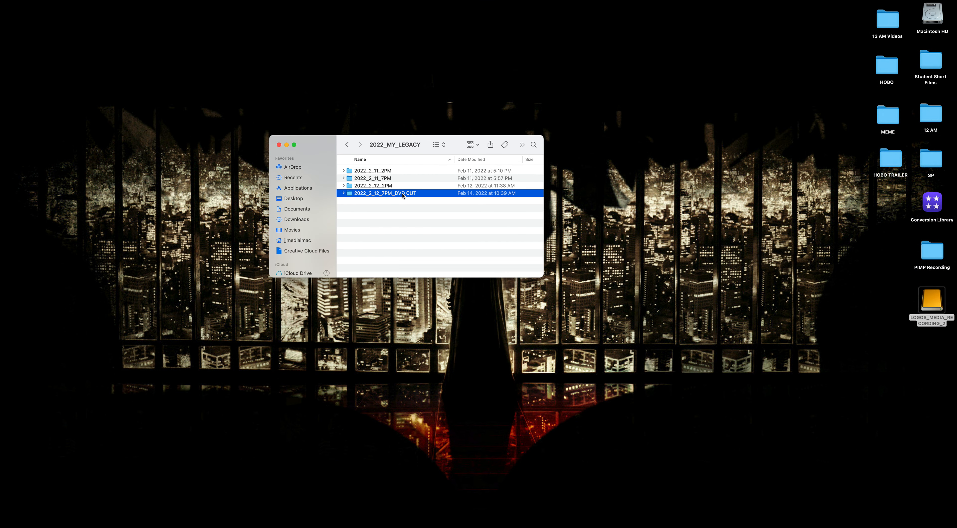
{"action": "double_click", "coordinate": [387, 196]}
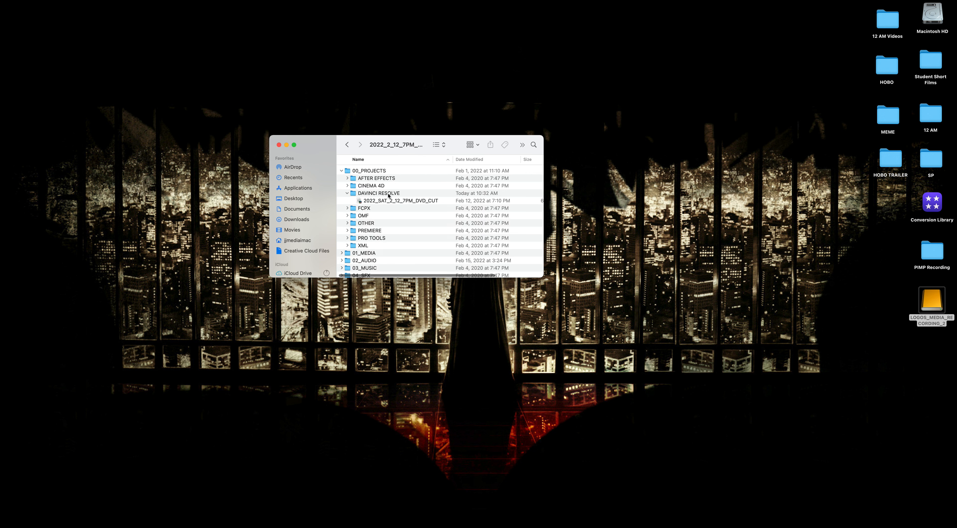
Show the contents of the 00_PROJECTS folder and enlarge the Finder window to fit the whole folder list
{"action": "left_click", "coordinate": [342, 170]}
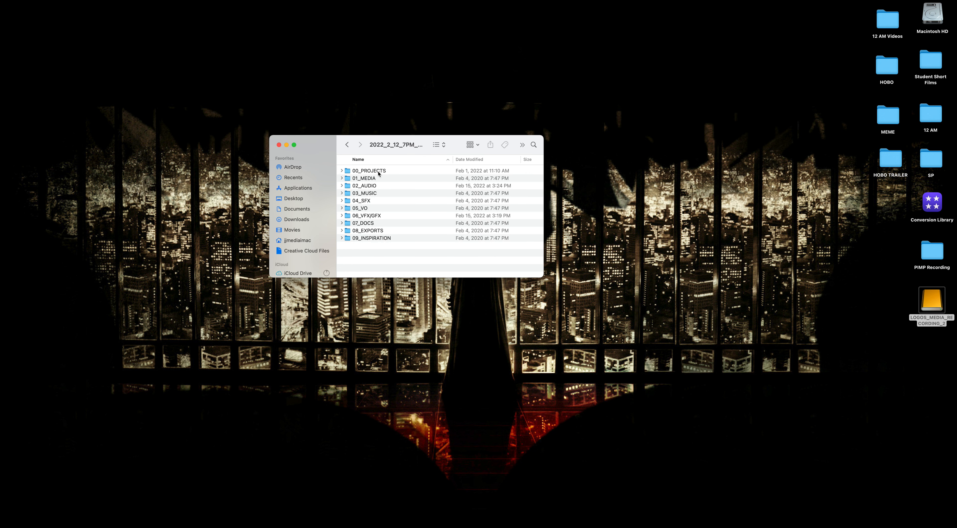
{"action": "left_click", "coordinate": [342, 171]}
{"action": "scroll", "coordinate": [407, 197], "scroll_direction": "down", "scroll_amount": 5}
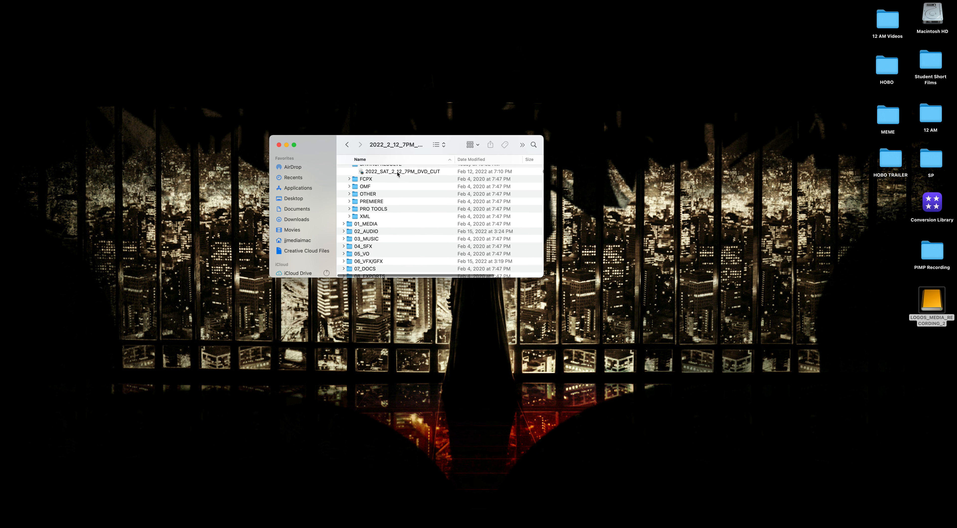
{"action": "left_click_drag", "start_coordinate": [542, 277], "coordinate": [617, 384]}
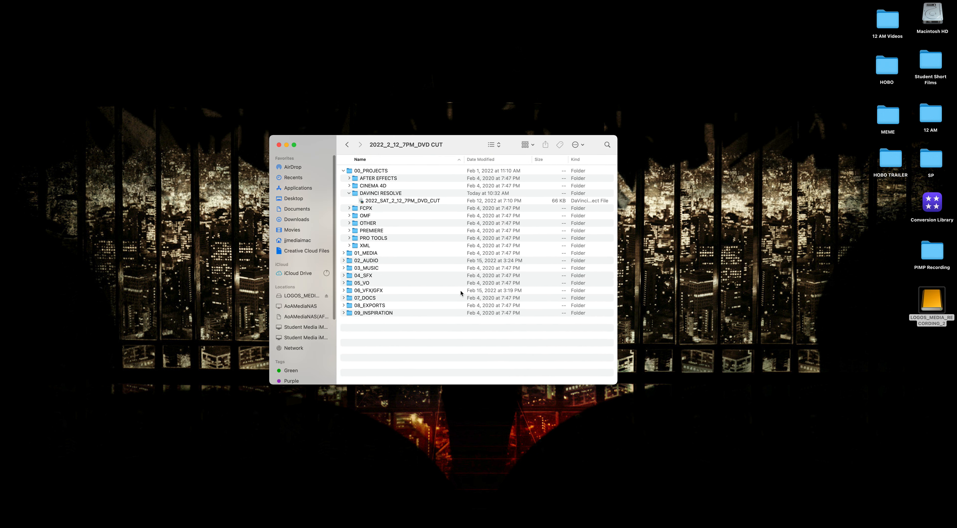
Expand 01_MEDIA and the STREAM folder inside FOOTAGE, keeping the Video ISO Files folder collapsed
{"action": "left_click", "coordinate": [343, 253]}
{"action": "left_click", "coordinate": [388, 299]}
{"action": "key", "text": "Right"}
{"action": "left_click", "coordinate": [365, 335]}
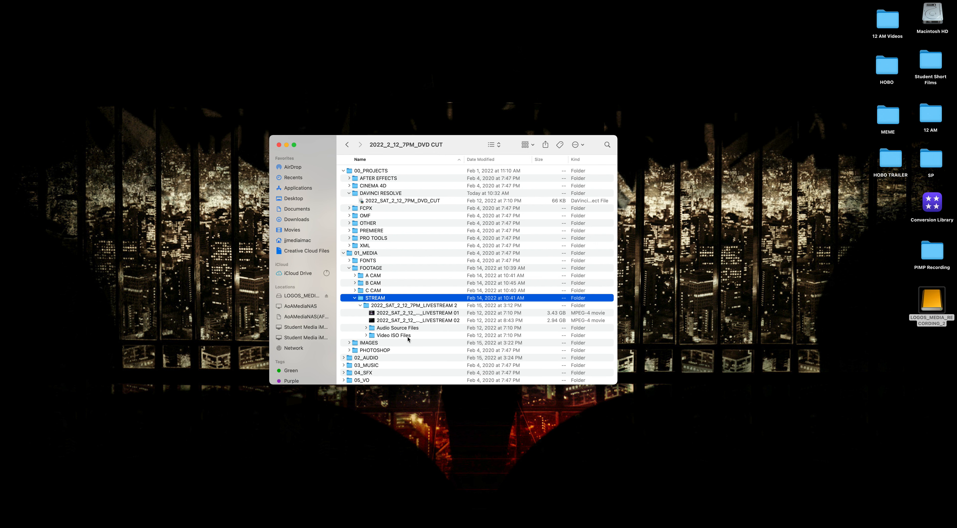
Preview the LIVESTREAM 01 recording, skim ahead to about 01:02:08 and close the preview
{"action": "left_click", "coordinate": [414, 314]}
{"action": "key", "text": "space"}
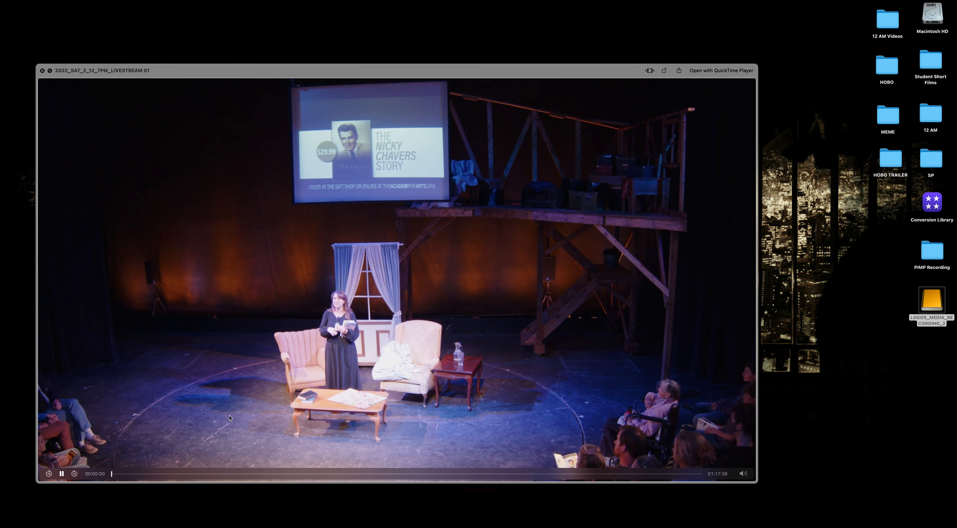
{"action": "left_click_drag", "start_coordinate": [260, 474], "coordinate": [583, 474]}
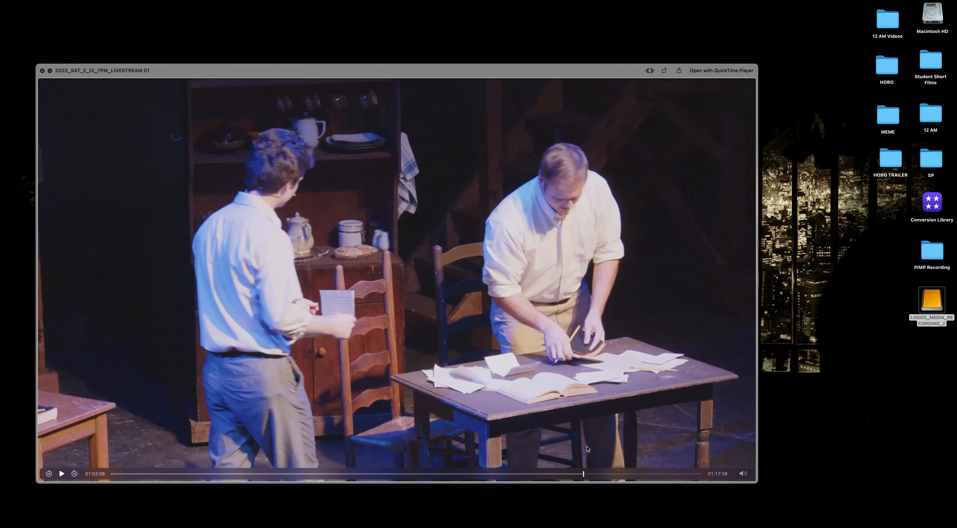
{"action": "key", "text": "space"}
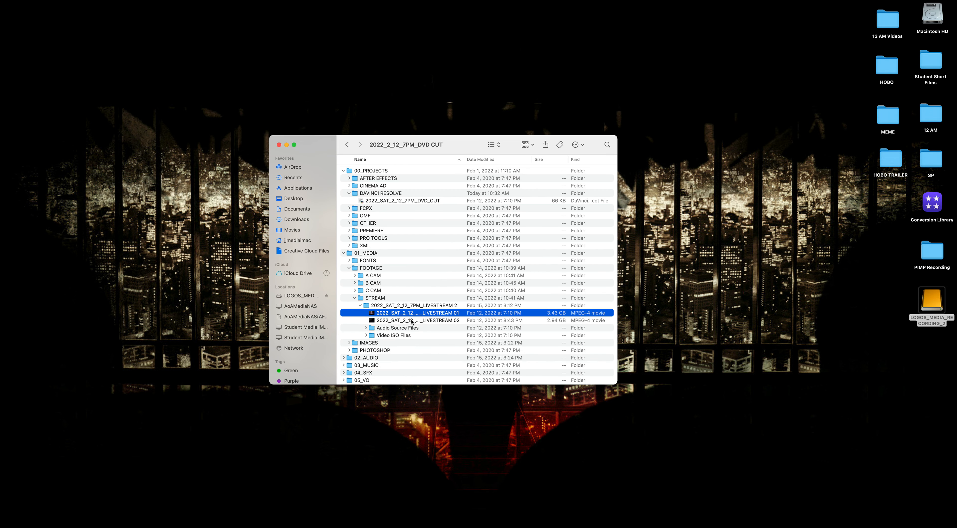
Open the 2022_SAT_2_12_7PM_DVD_CUT project file from the DAVINCI RESOLVE folder in DaVinci Resolve
{"action": "left_click", "coordinate": [416, 203]}
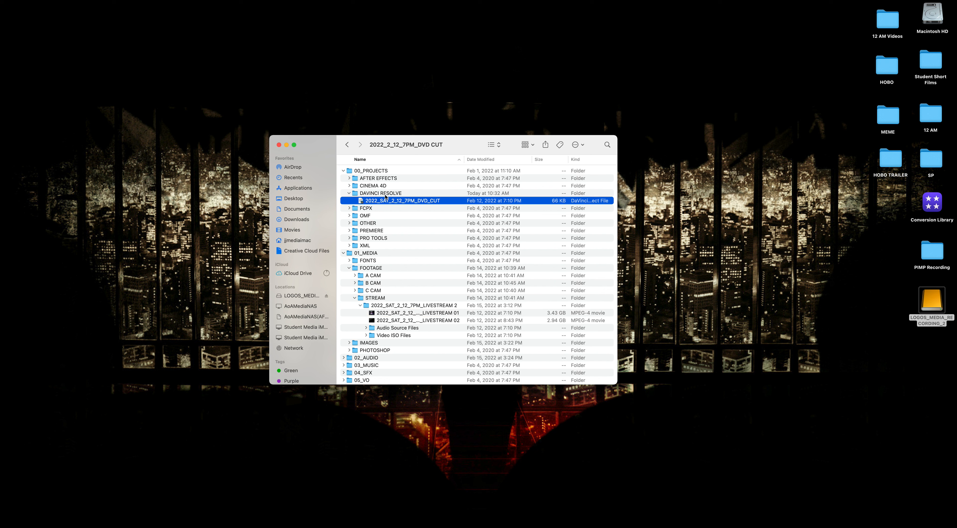
{"action": "left_click", "coordinate": [389, 193]}
{"action": "left_click", "coordinate": [393, 202]}
{"action": "double_click", "coordinate": [394, 201]}
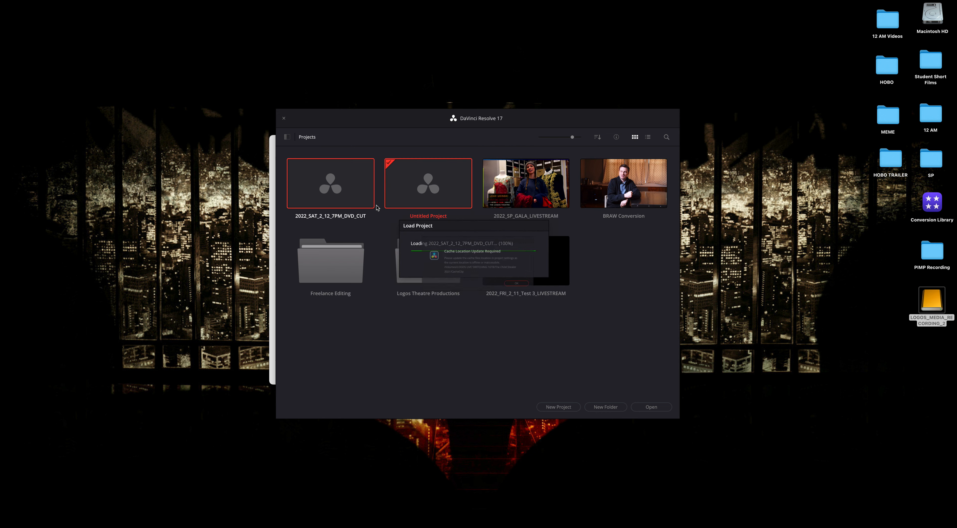
{"action": "left_click", "coordinate": [542, 299]}
{"action": "left_click", "coordinate": [541, 296]}
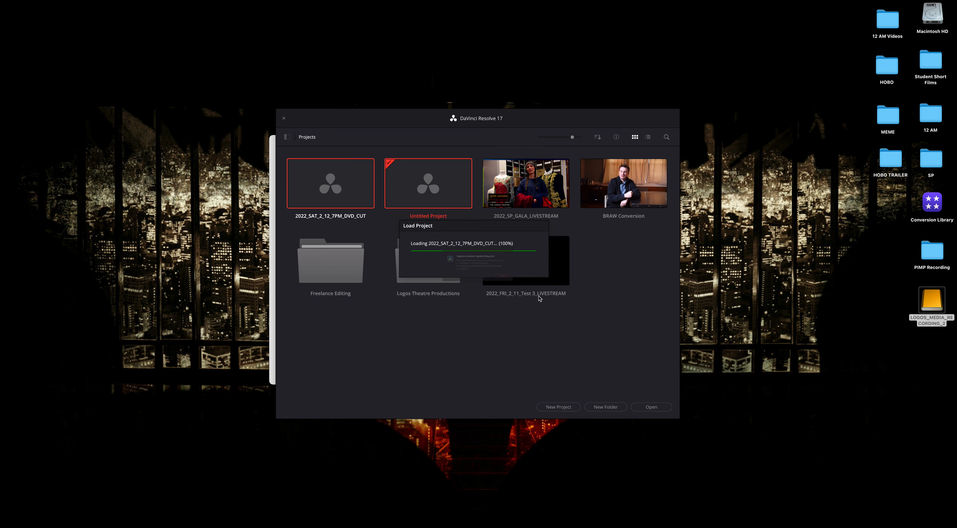
{"action": "left_click", "coordinate": [540, 295]}
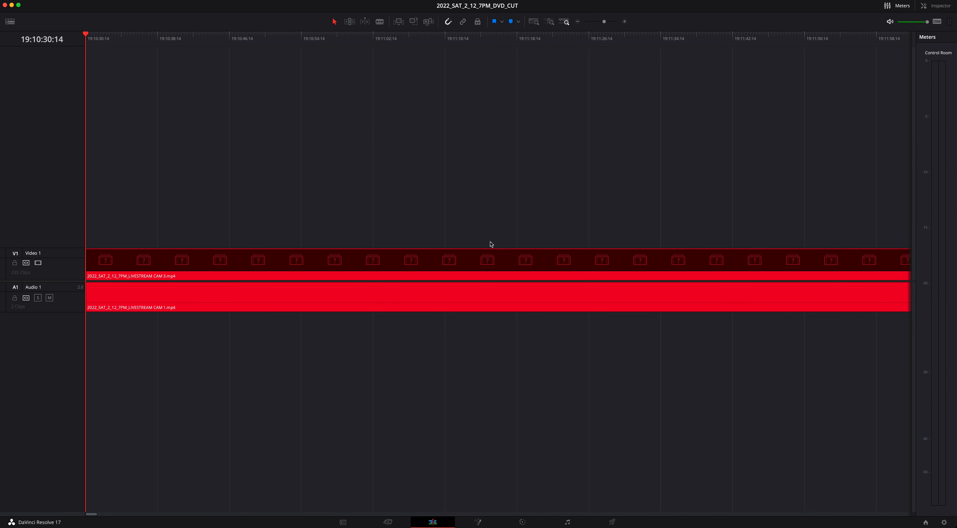
Examine the full timeline with its offline video cuts and audio clips in both halves of the recording
{"action": "key", "text": "super+minus"}
{"action": "key", "text": "super+minus"}
{"action": "key", "text": "super+minus"}
{"action": "key", "text": "super+minus"}
{"action": "key", "text": "super+minus"}
{"action": "key", "text": "super+minus"}
{"action": "key", "text": "super+minus"}
{"action": "key", "text": "super+minus"}
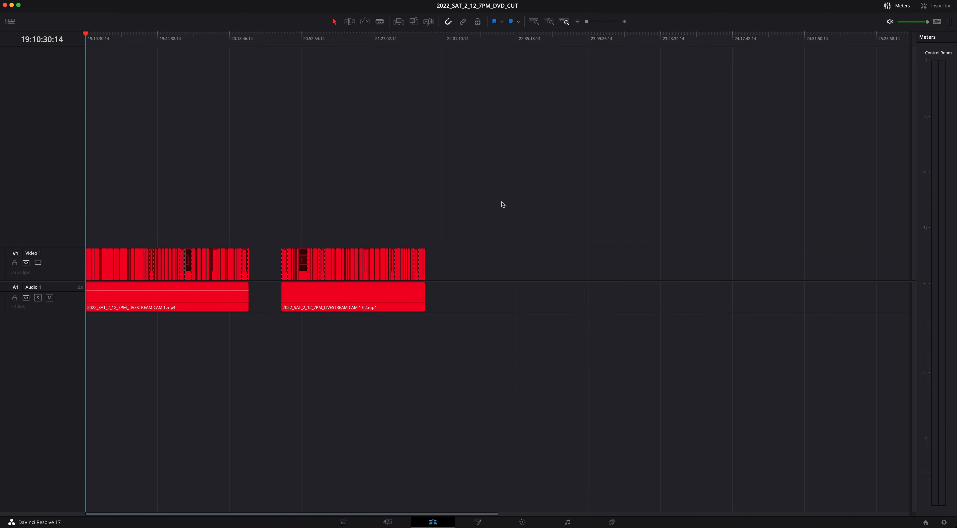
{"action": "scroll", "coordinate": [389, 224], "scroll_direction": "right", "scroll_amount": 5}
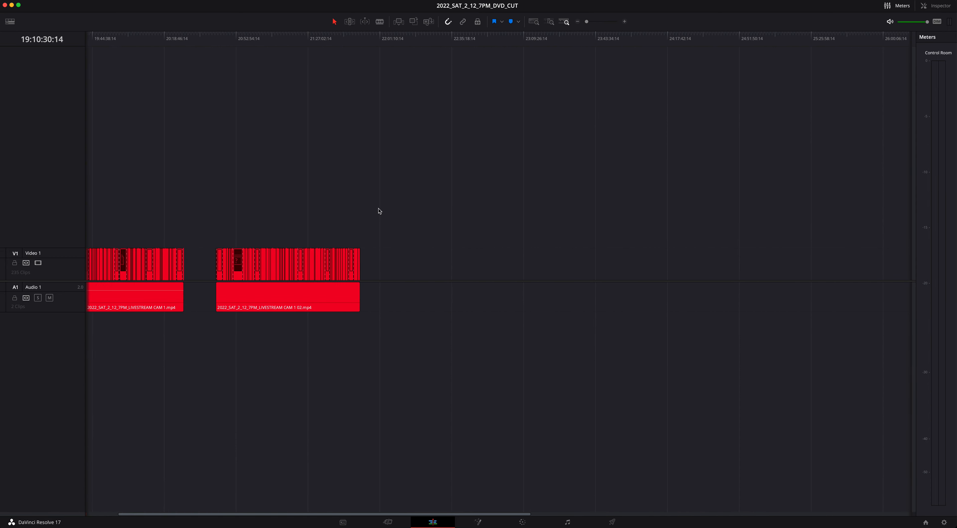
{"action": "scroll", "coordinate": [380, 211], "scroll_direction": "left", "scroll_amount": 5}
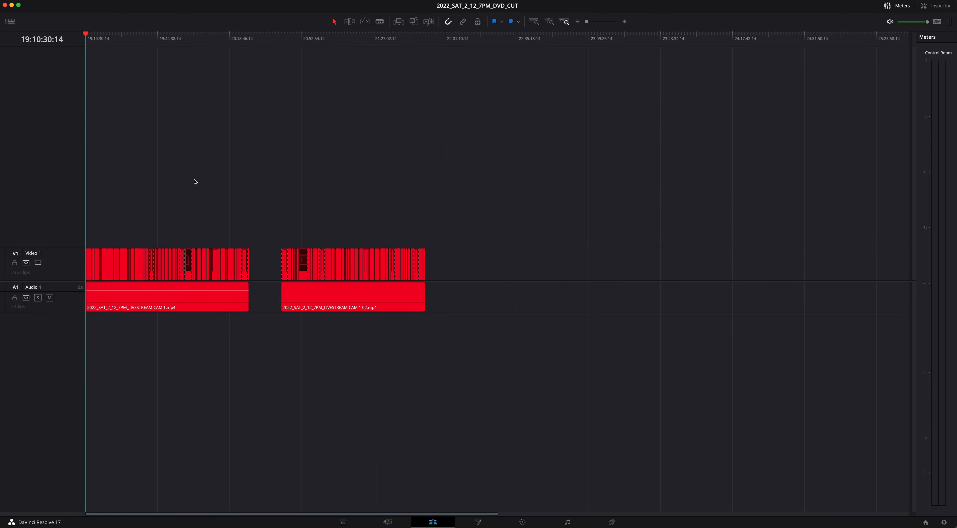
{"action": "key", "text": "super+equal"}
{"action": "key", "text": "super+equal"}
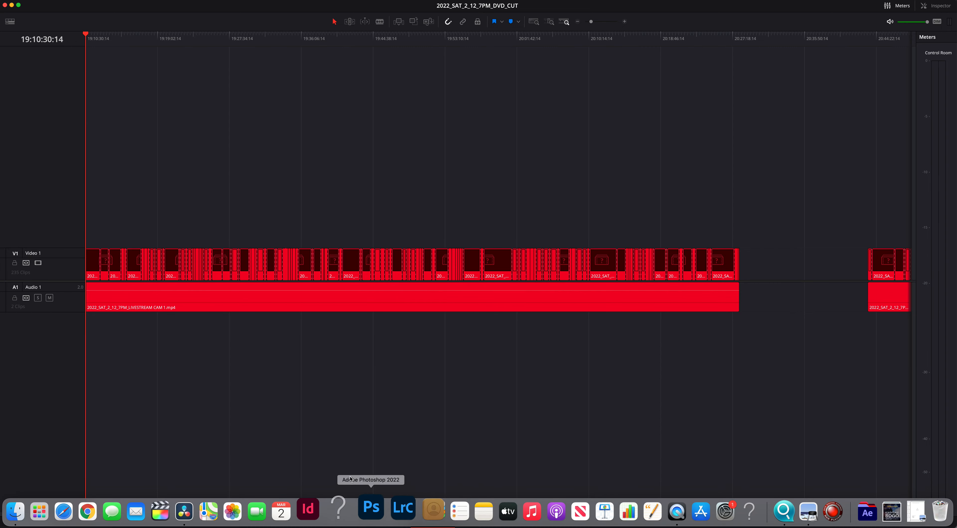
Reopen 2022_SAT_2_12_7PM_DVD_CUT from the Project Manager and place the timeline playhead at 19:39:18:15
{"action": "left_click", "coordinate": [925, 523]}
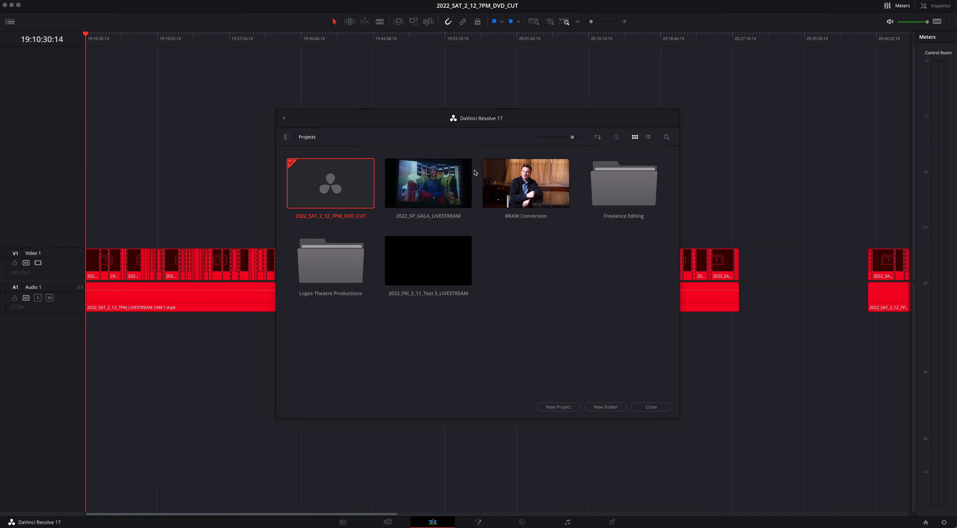
{"action": "double_click", "coordinate": [340, 195]}
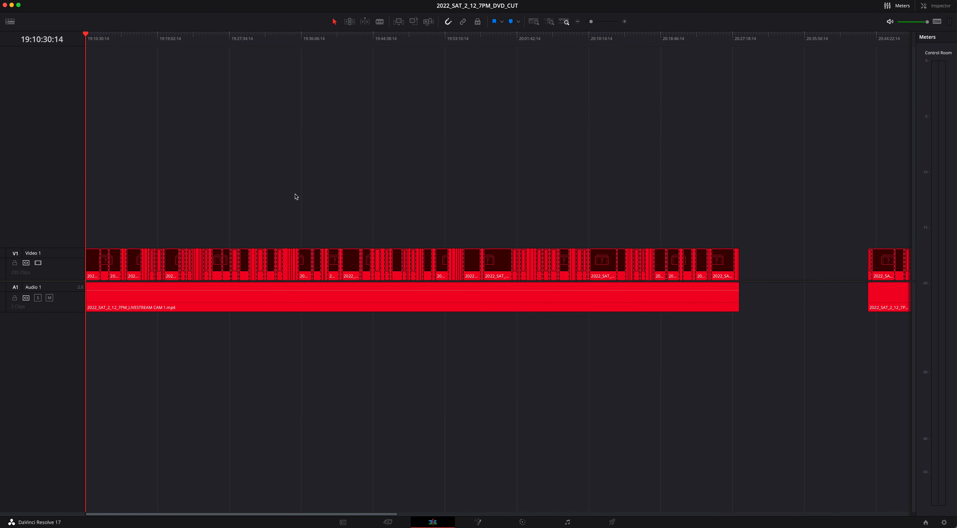
{"action": "left_click", "coordinate": [360, 34]}
{"action": "key", "text": "super+minus"}
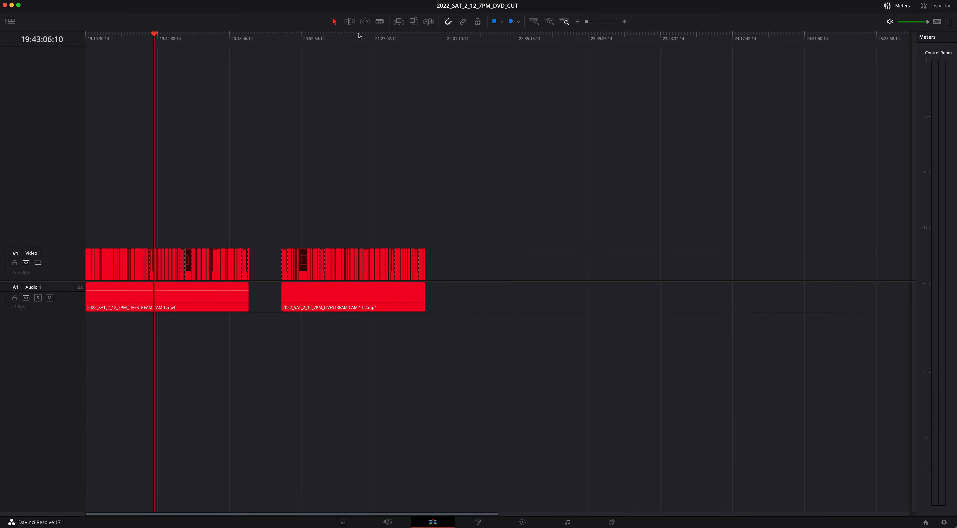
{"action": "left_click_drag", "start_coordinate": [133, 48], "coordinate": [148, 114]}
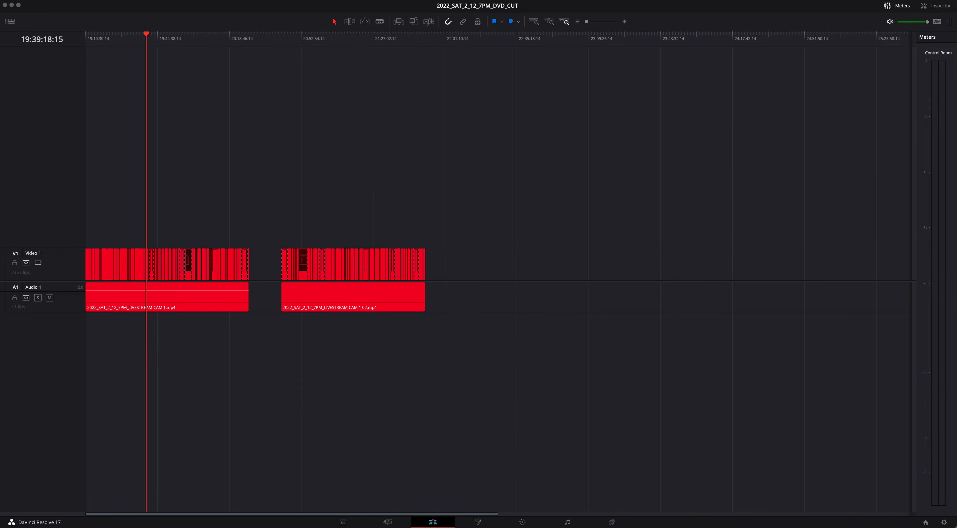
Switch to Finder and select all camera recordings in STREAM's Video ISO Files folder to relink the project's offline timeline clips
{"action": "key", "text": "ctrl+Up"}
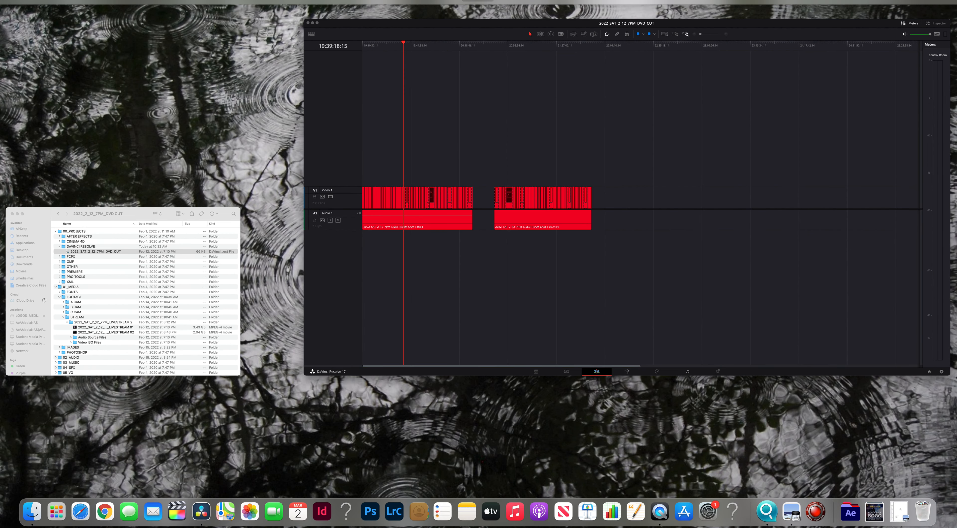
{"action": "left_click", "coordinate": [109, 243]}
{"action": "left_click", "coordinate": [354, 298]}
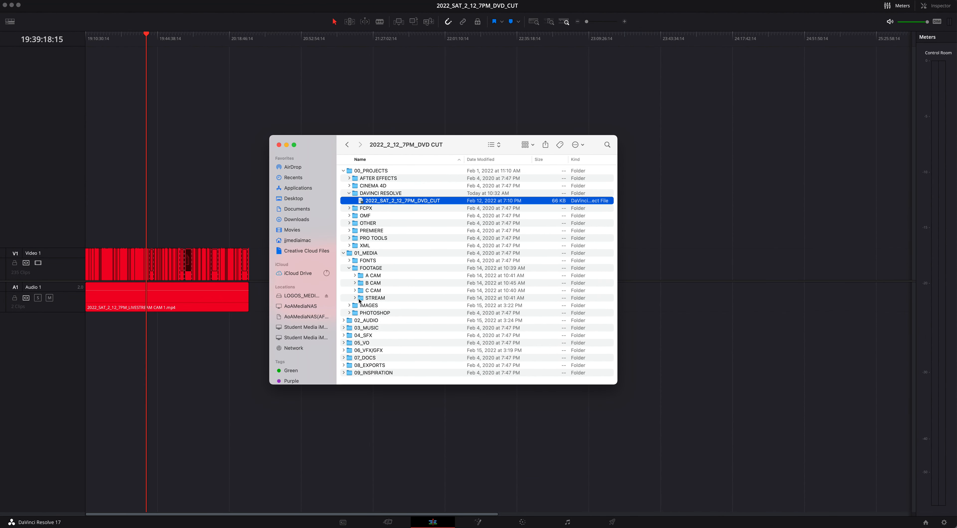
{"action": "left_click", "coordinate": [355, 299]}
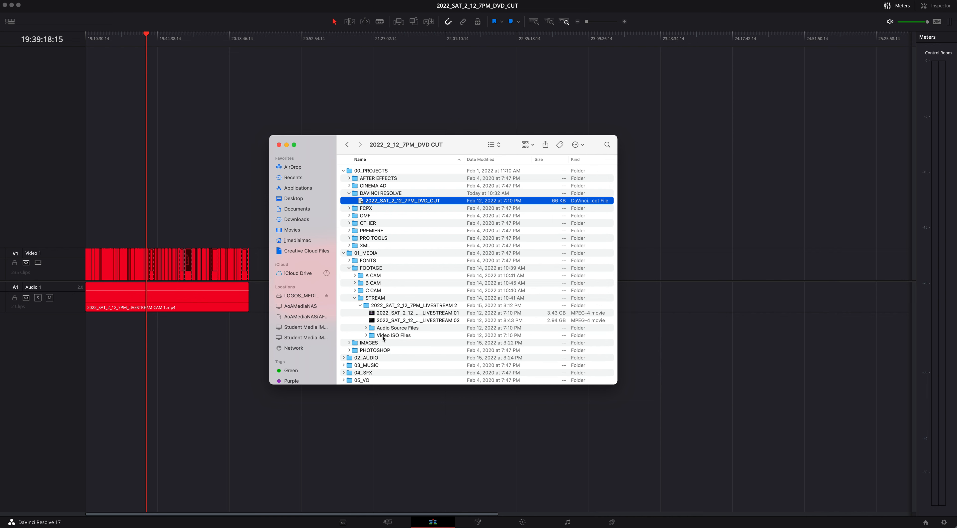
{"action": "left_click", "coordinate": [380, 336]}
{"action": "left_click", "coordinate": [366, 335]}
{"action": "scroll", "coordinate": [423, 307], "scroll_direction": "down", "scroll_amount": 3}
{"action": "left_click", "coordinate": [421, 297]}
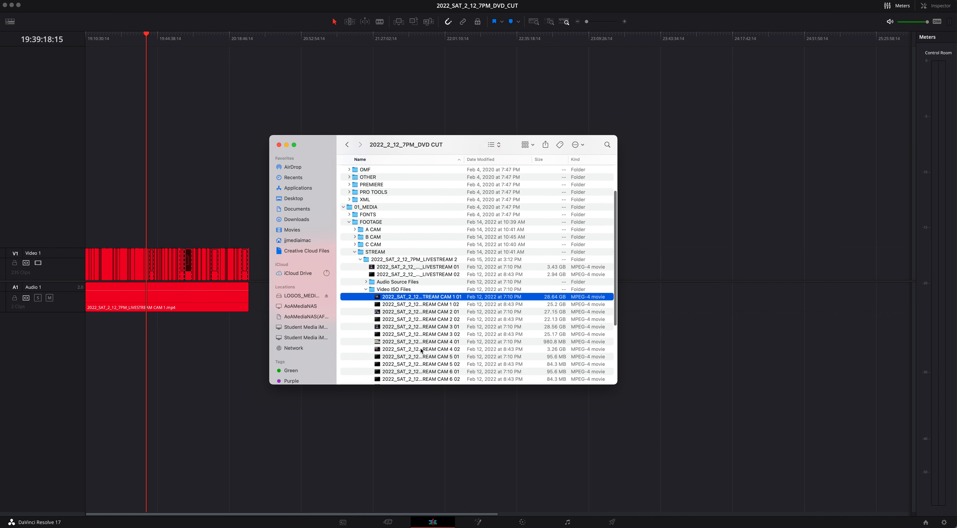
{"action": "scroll", "coordinate": [424, 297], "scroll_direction": "down", "scroll_amount": 5}
{"action": "left_click", "coordinate": [421, 327], "text": "shift"}
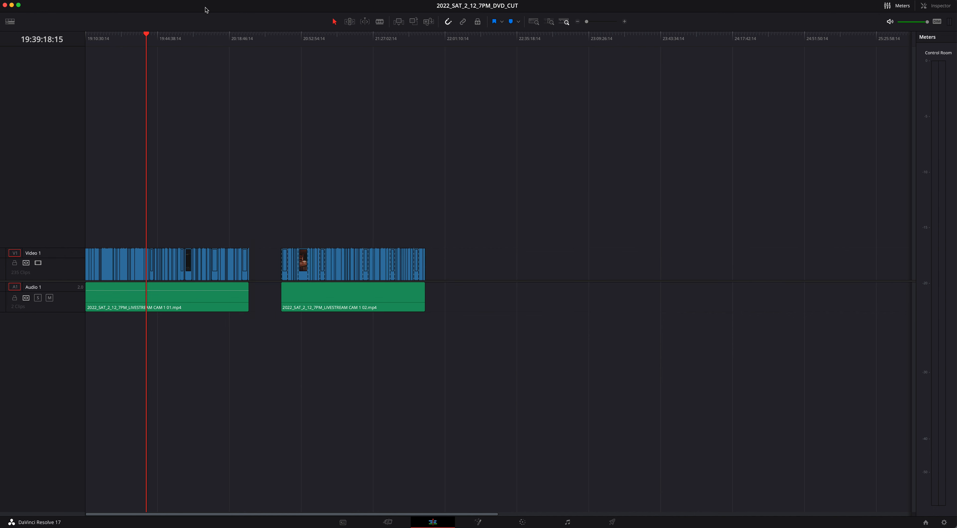
Restore the workspace layout that shows the viewer, effects library and inspector with the timeline
{"action": "left_click", "coordinate": [299, 1]}
{"action": "mouse_move", "coordinate": [332, 51]}
{"action": "left_click", "coordinate": [398, 60]}
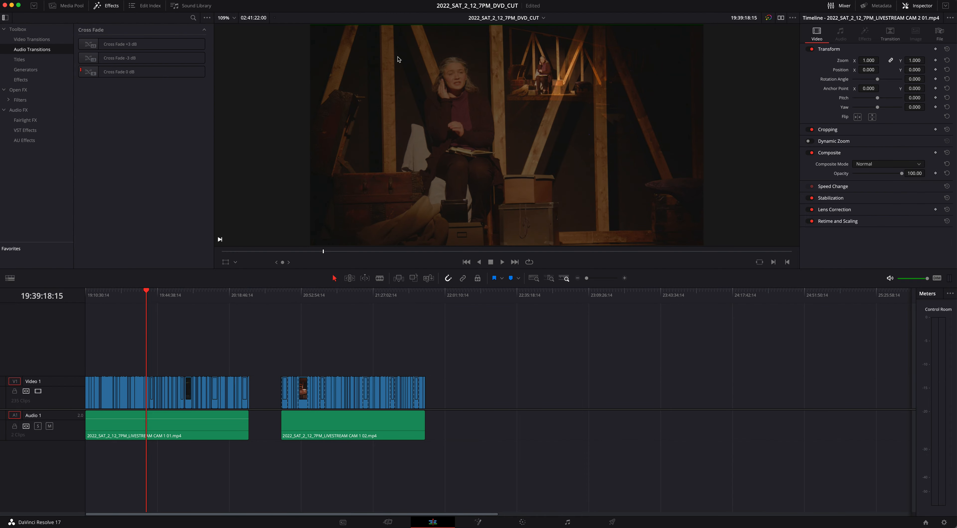
Inspect the imported clips in the ISO bin and the Camera 1, Camera 2 and Camera 3 bins on the Media page
{"action": "left_click", "coordinate": [397, 523]}
{"action": "left_click", "coordinate": [356, 523]}
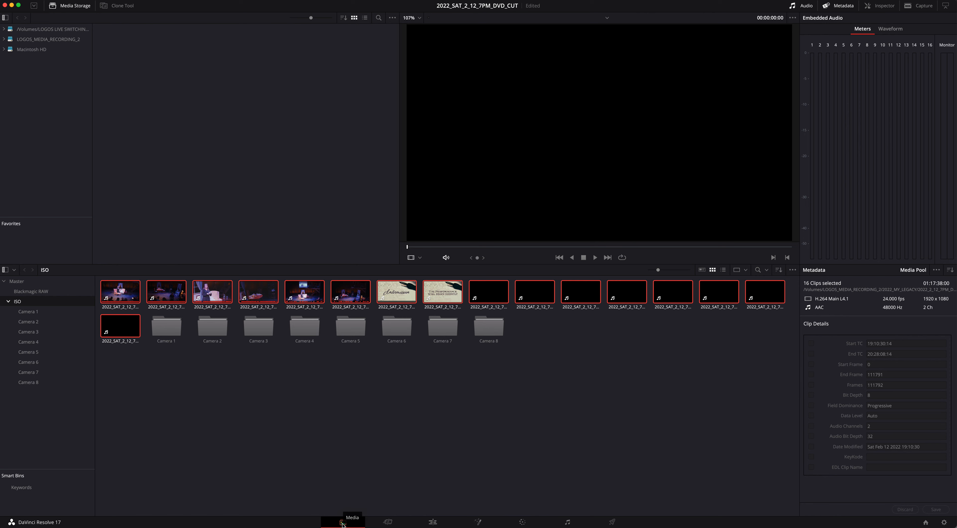
{"action": "mouse_move", "coordinate": [335, 524]}
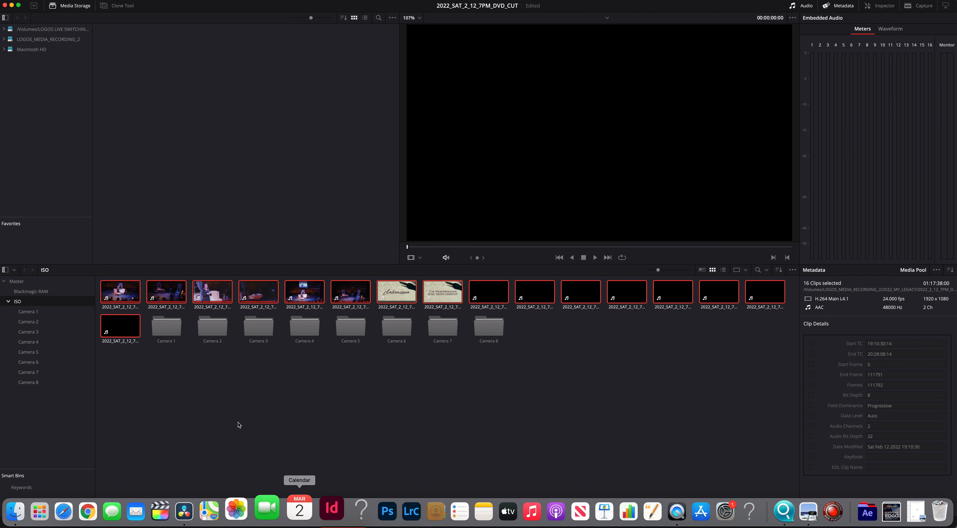
{"action": "left_click", "coordinate": [8, 302]}
{"action": "left_click", "coordinate": [8, 302]}
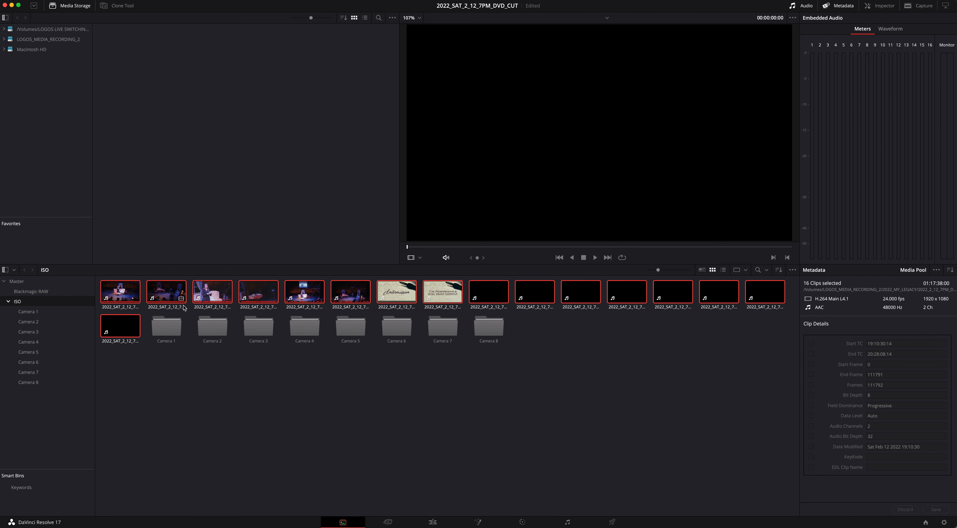
{"action": "left_click", "coordinate": [41, 313]}
{"action": "left_click", "coordinate": [38, 322]}
{"action": "left_click", "coordinate": [37, 331]}
{"action": "left_click", "coordinate": [25, 303]}
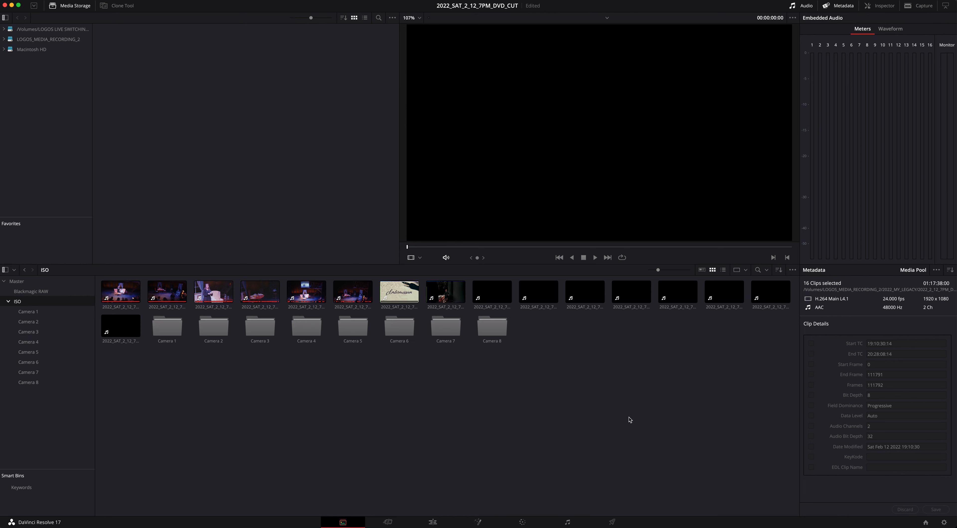
View the relinked timeline on the Cut page and return to the Edit page
{"action": "left_click", "coordinate": [387, 522]}
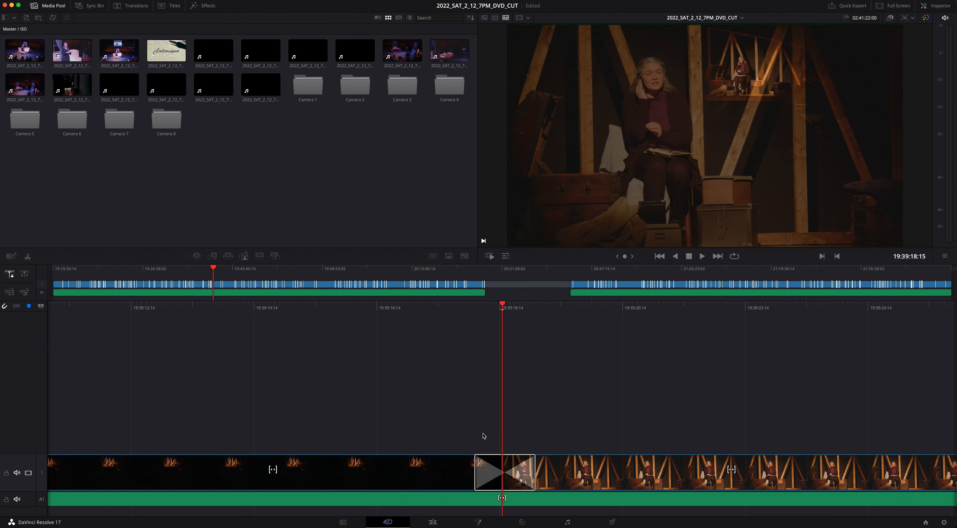
{"action": "left_click", "coordinate": [432, 522]}
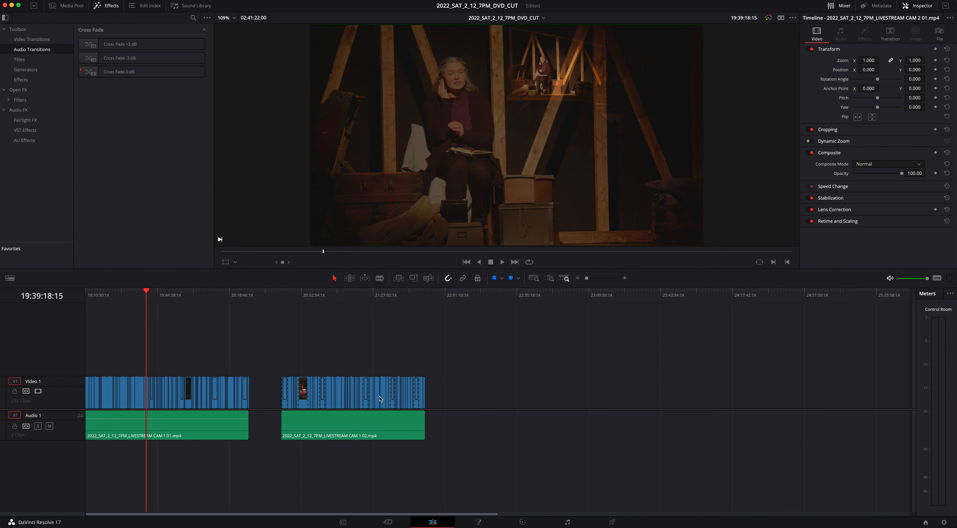
Look through the Fusion, Color, Fairlight and Deliver pages for the relinked project and return to the Edit page
{"action": "left_click", "coordinate": [477, 522]}
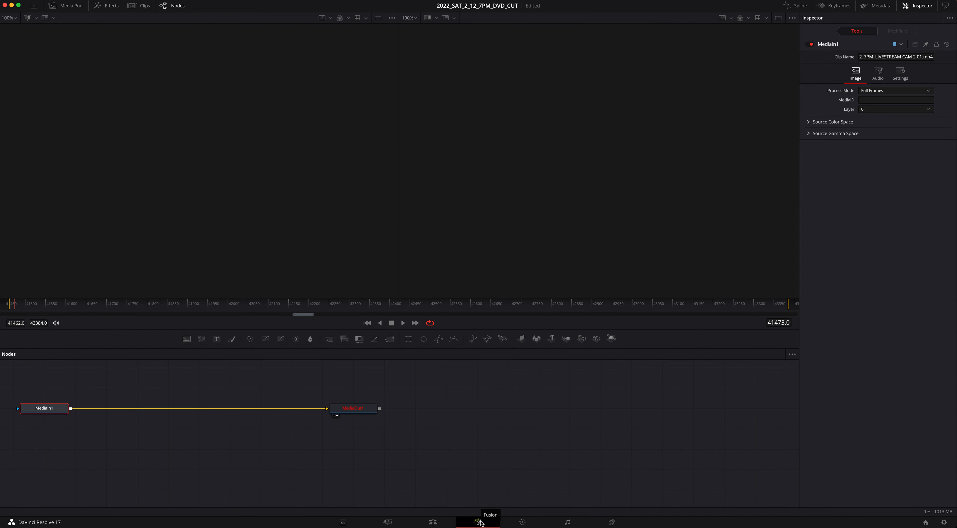
{"action": "left_click", "coordinate": [527, 523]}
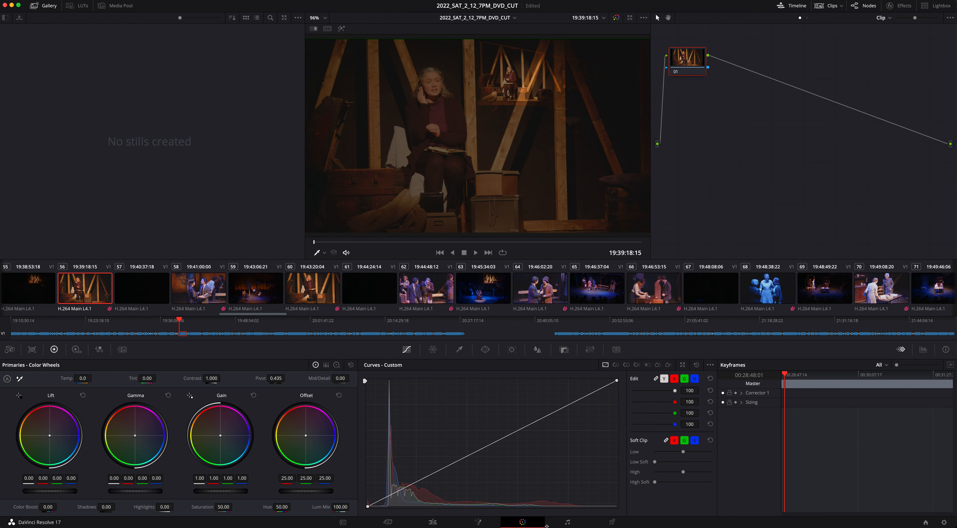
{"action": "left_click", "coordinate": [567, 522]}
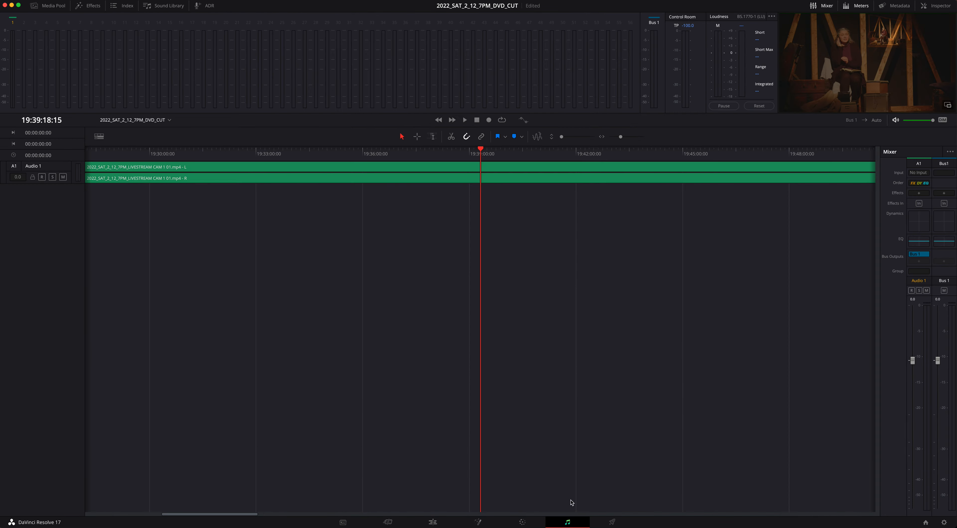
{"action": "left_click", "coordinate": [612, 522]}
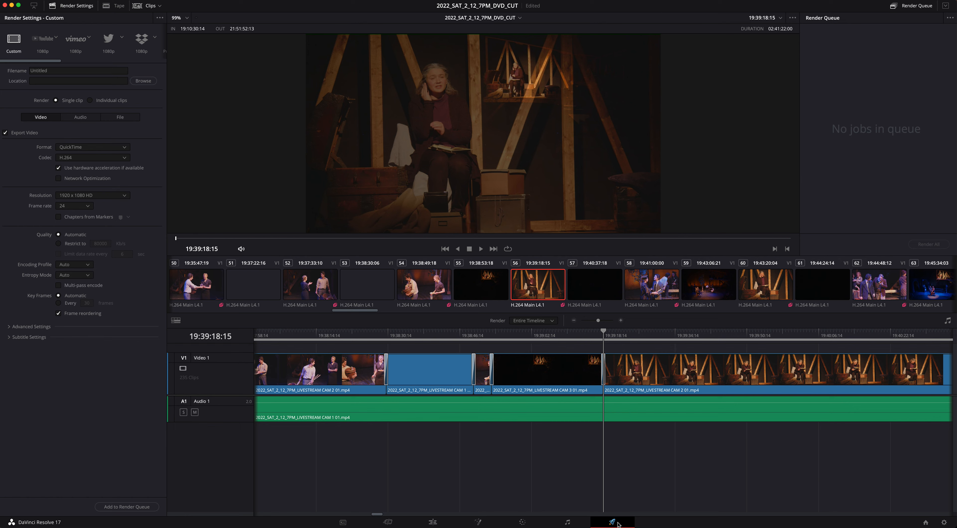
{"action": "left_click", "coordinate": [431, 523]}
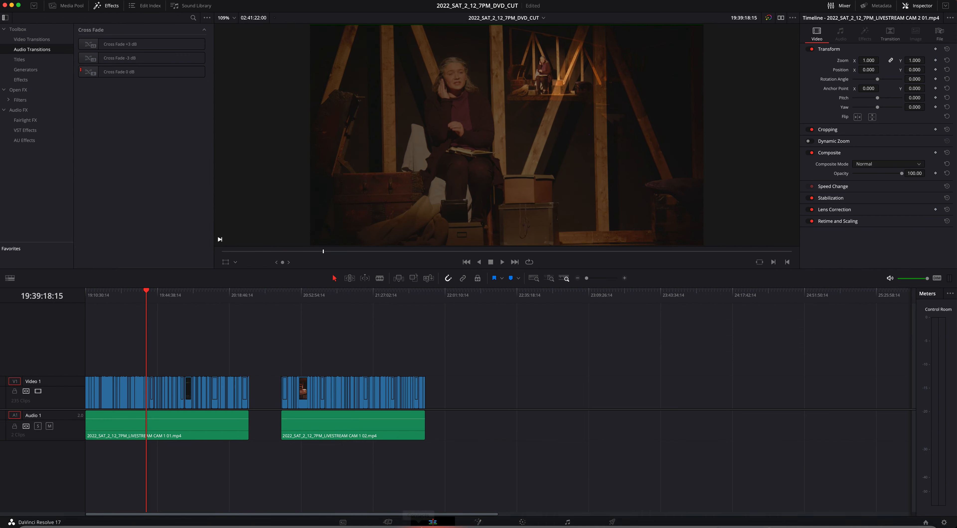
Go to the timeline's start at 19:10:30:14 and inspect the opening camera clips and the Camera 1 audio clip in detail
{"action": "left_click", "coordinate": [94, 295]}
{"action": "left_click_drag", "start_coordinate": [93, 295], "coordinate": [81, 296]}
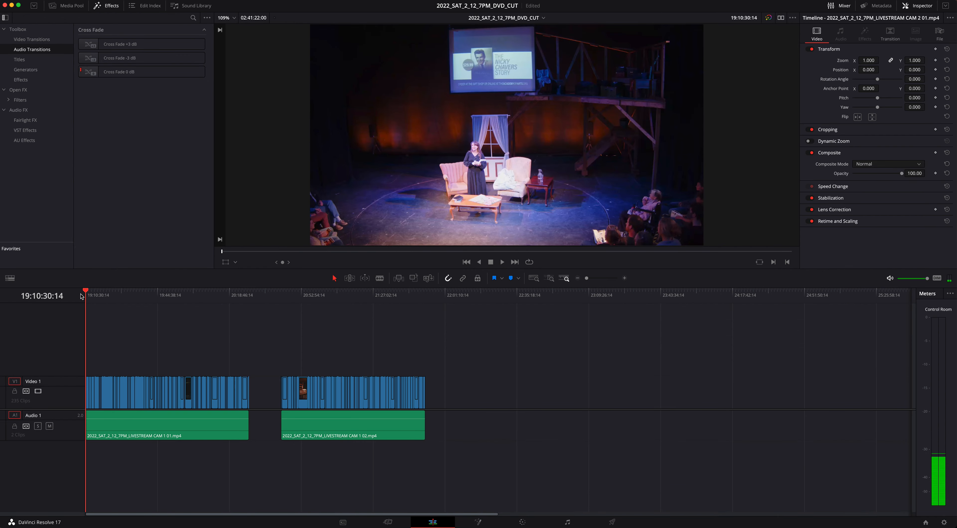
{"action": "key", "text": "super+equal"}
{"action": "key", "text": "super+equal"}
{"action": "key", "text": "super+equal"}
{"action": "key", "text": "super+equal"}
{"action": "key", "text": "super+equal"}
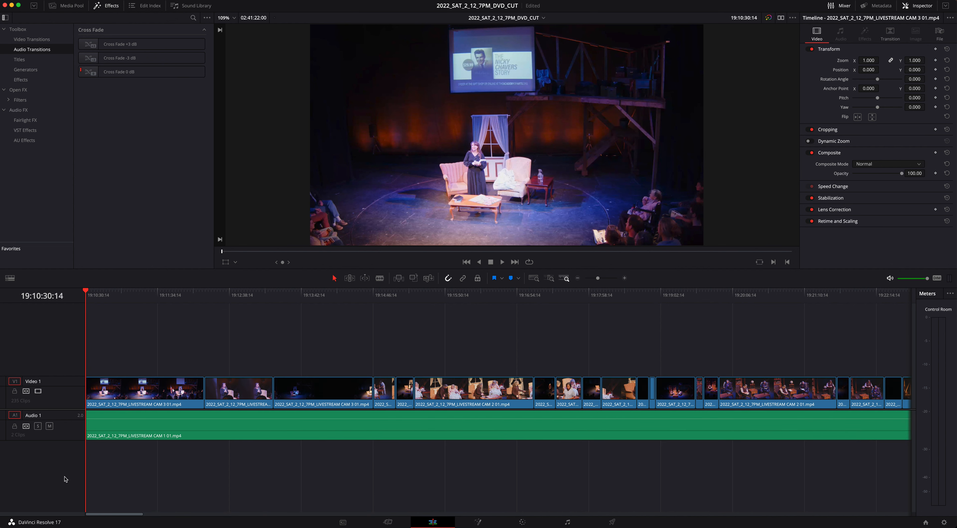
{"action": "left_click", "coordinate": [112, 429]}
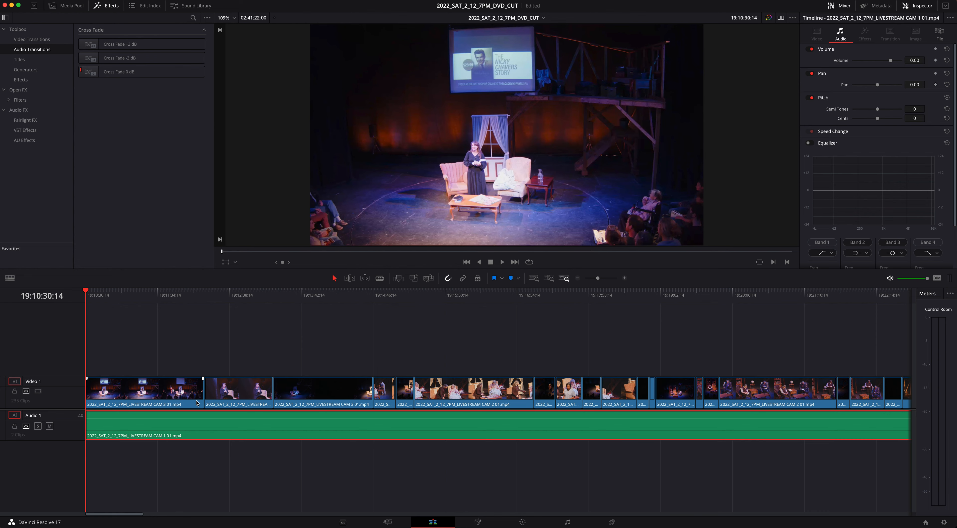
Check the timeline on the Deliver and Fairlight pages, and return to the Edit page
{"action": "left_click", "coordinate": [613, 523]}
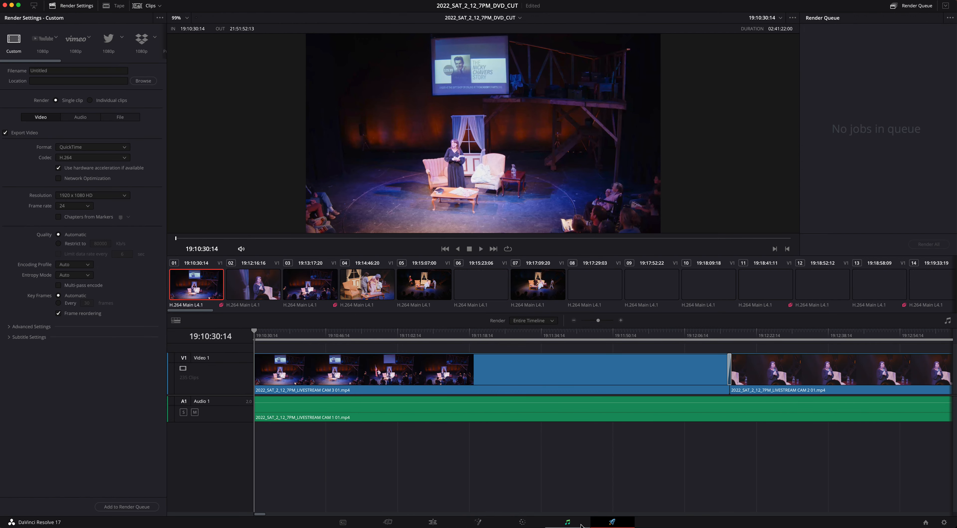
{"action": "left_click", "coordinate": [570, 523]}
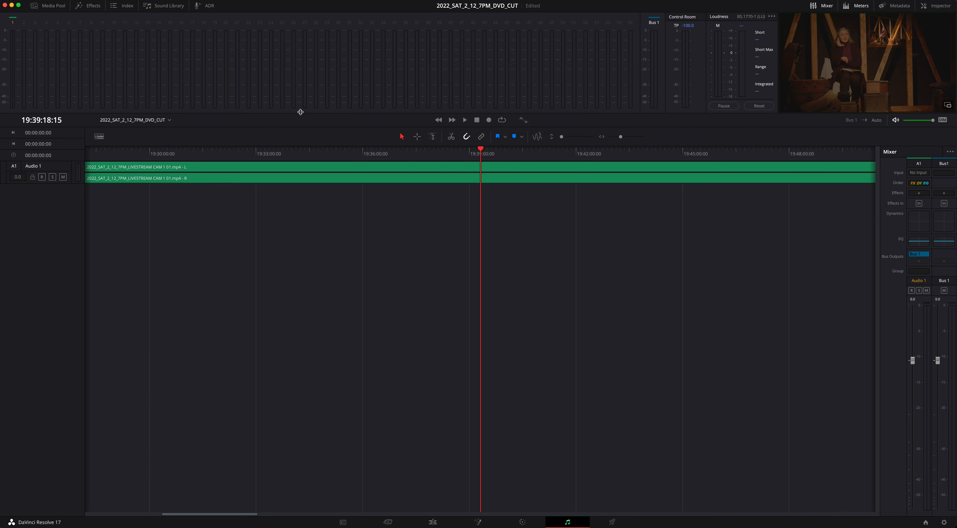
{"action": "left_click", "coordinate": [433, 522]}
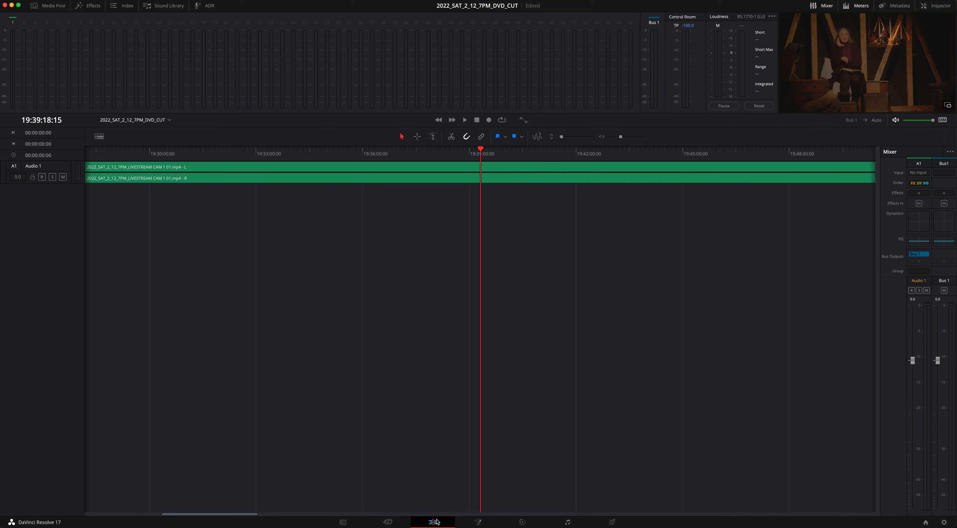
Move the playhead to 19:37:22:05 and select the Camera 2 clip that ends there in a closer timeline view
{"action": "mouse_move", "coordinate": [145, 293]}
{"action": "left_mouse_down"}
{"action": "mouse_move", "coordinate": [94, 294]}
{"action": "mouse_move", "coordinate": [142, 296]}
{"action": "left_mouse_up"}
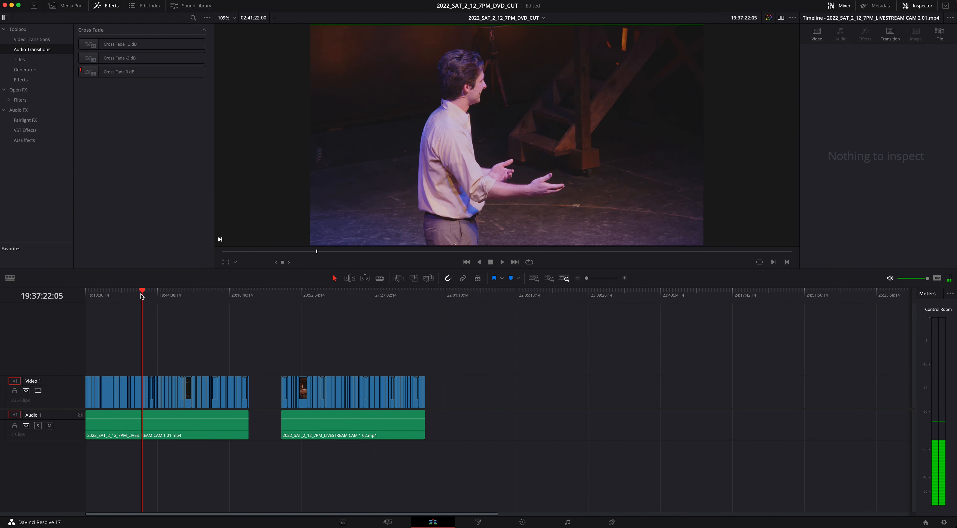
{"action": "key", "text": "super+equal"}
{"action": "key", "text": "super+equal"}
{"action": "key", "text": "super+equal"}
{"action": "key", "text": "super+equal"}
{"action": "key", "text": "super+equal"}
{"action": "left_click", "coordinate": [464, 384]}
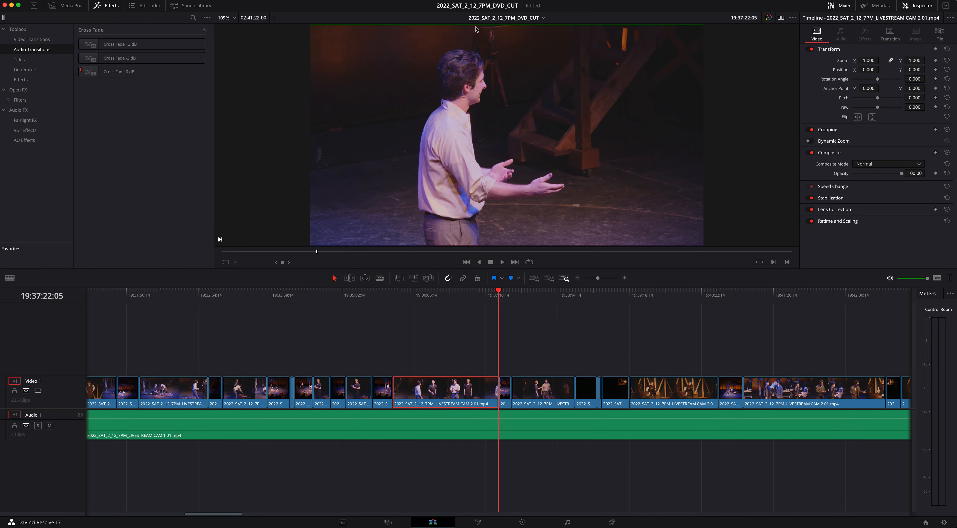
Open the selected Camera 2 clip on the Color page and look through its grading palettes, including HDR wheels and Motion Effects
{"action": "left_click", "coordinate": [522, 523]}
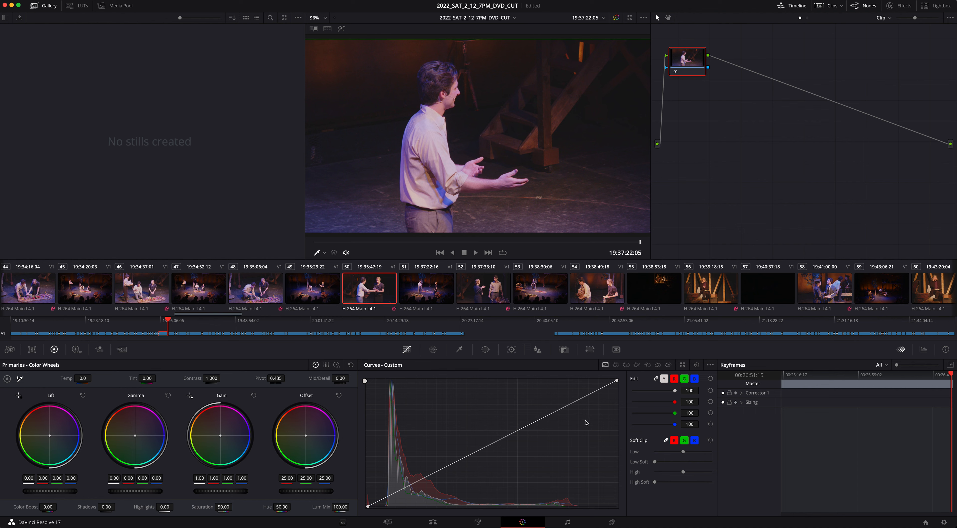
{"action": "left_click", "coordinate": [77, 349]}
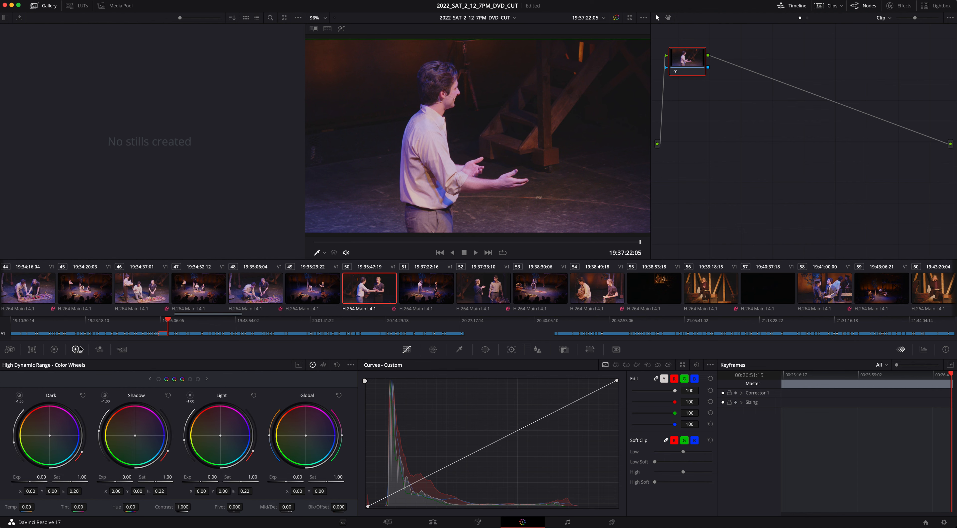
{"action": "left_click", "coordinate": [46, 350]}
{"action": "left_click", "coordinate": [27, 351]}
{"action": "left_click", "coordinate": [12, 350]}
{"action": "left_click", "coordinate": [27, 348]}
{"action": "left_click", "coordinate": [54, 350]}
{"action": "left_click", "coordinate": [99, 350]}
{"action": "left_click", "coordinate": [121, 349]}
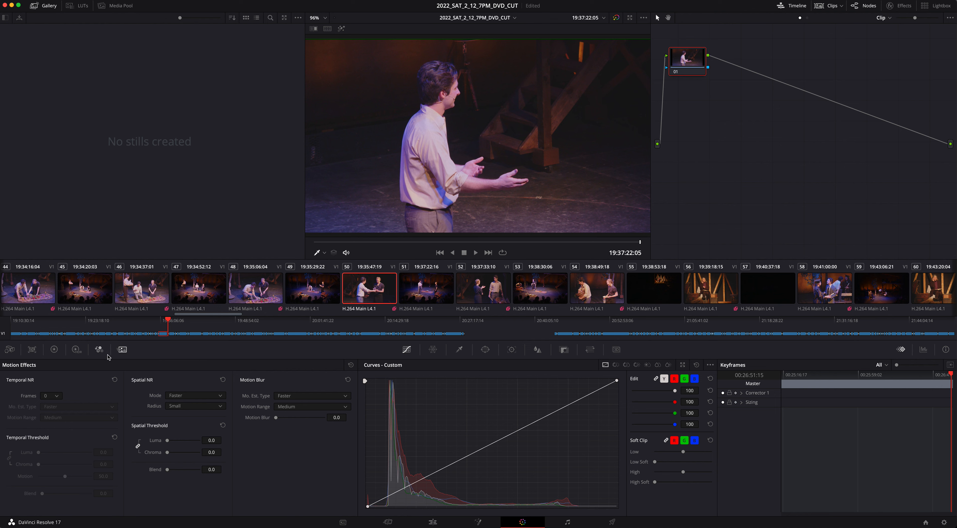
Show the High Dynamic Range color wheels, and view the Custom curves in an enlarged window before closing it
{"action": "left_click", "coordinate": [77, 351]}
{"action": "left_click", "coordinate": [96, 350]}
{"action": "left_click", "coordinate": [78, 353]}
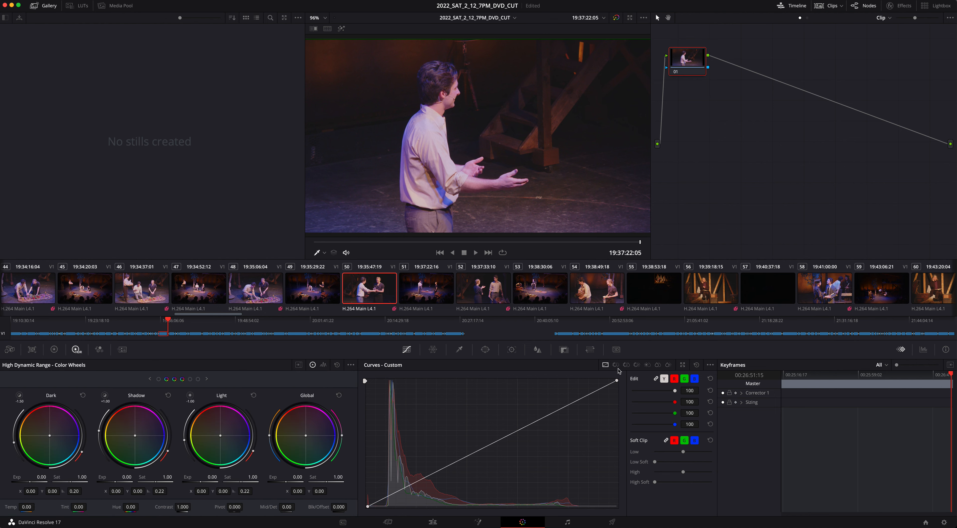
{"action": "left_click", "coordinate": [684, 366]}
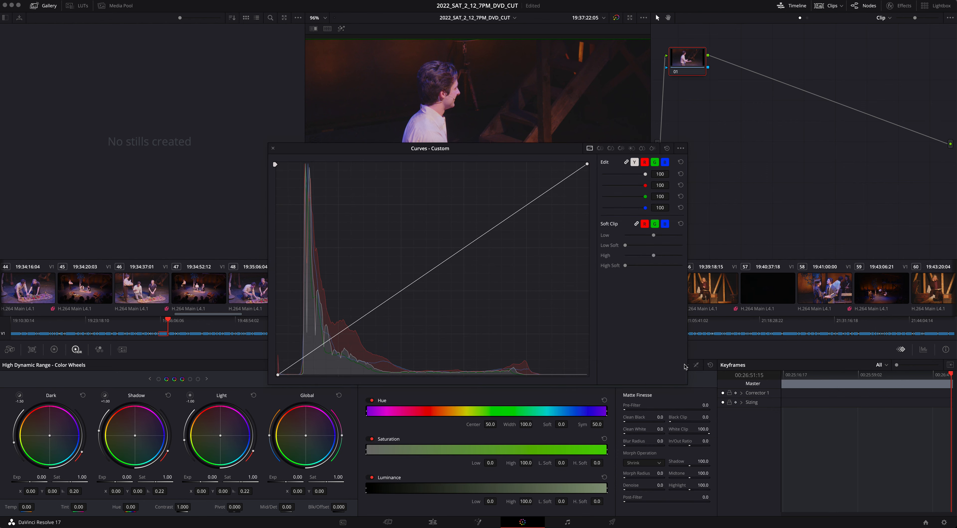
{"action": "left_click", "coordinate": [273, 149]}
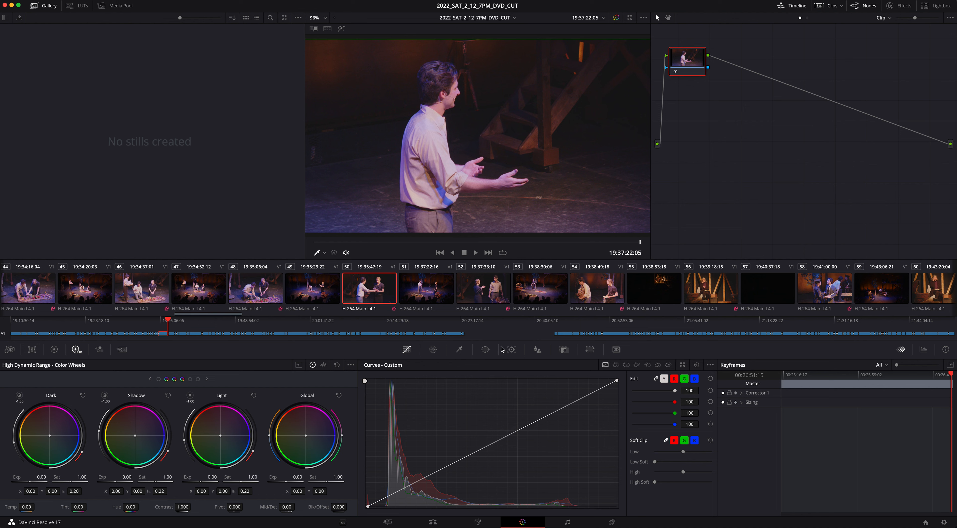
Return to the Edit page and scrub through the selected Camera 2 clip to 19:36:44:05
{"action": "left_click", "coordinate": [433, 522]}
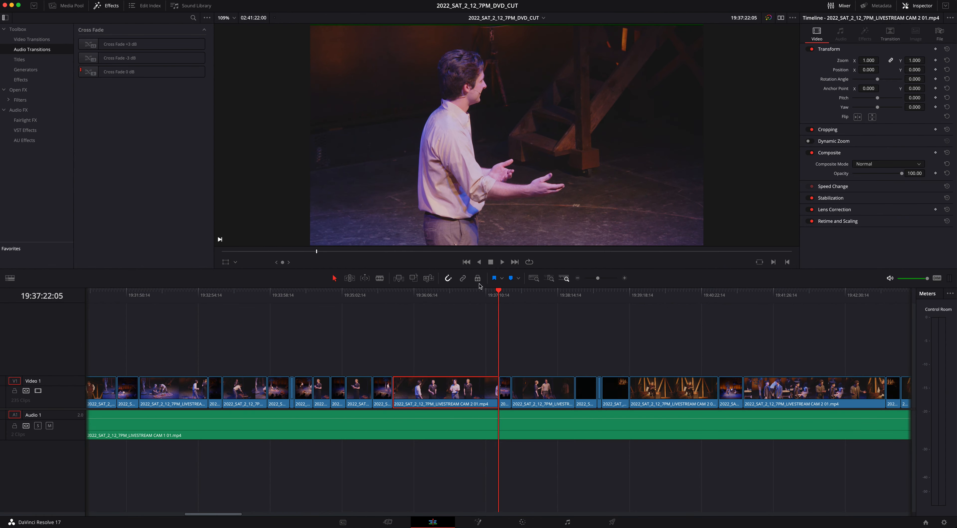
{"action": "left_click_drag", "start_coordinate": [495, 295], "coordinate": [475, 311]}
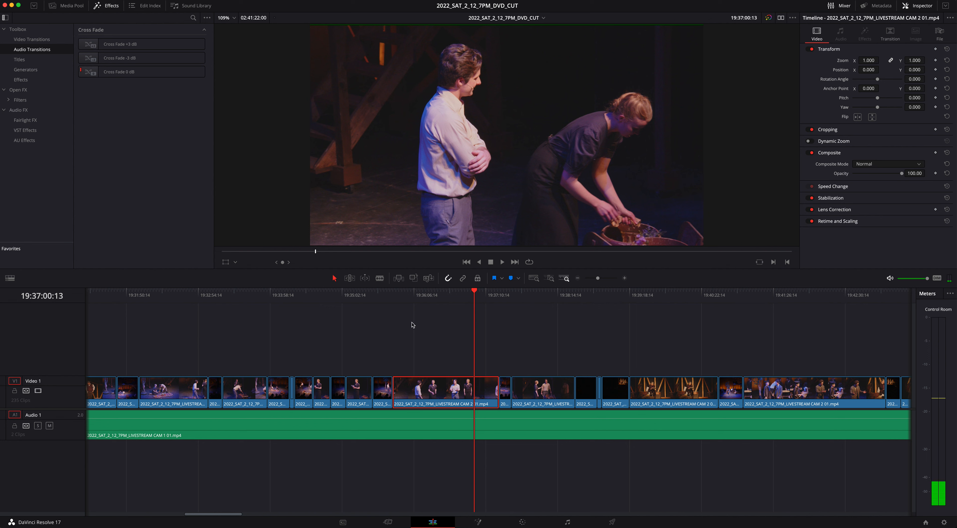
{"action": "left_click_drag", "start_coordinate": [443, 295], "coordinate": [453, 295]}
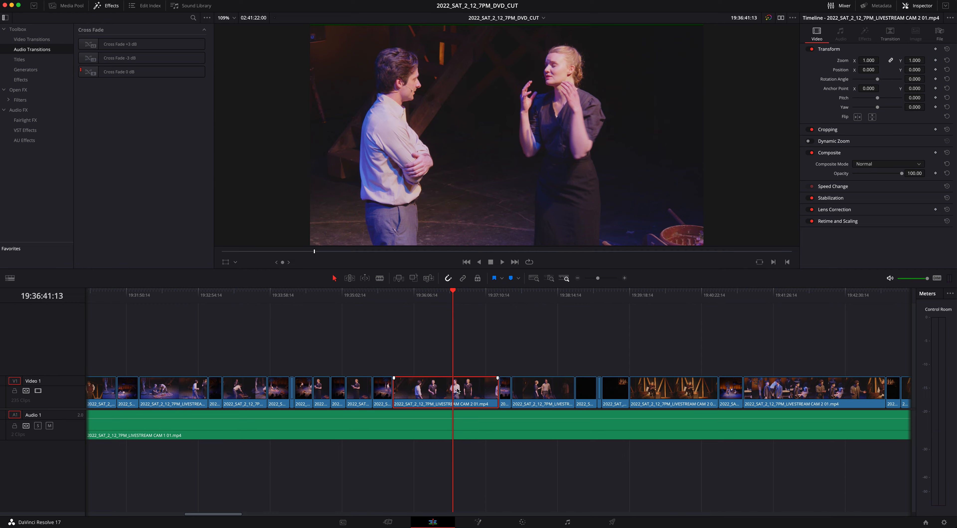
{"action": "left_click_drag", "start_coordinate": [462, 290], "coordinate": [456, 345]}
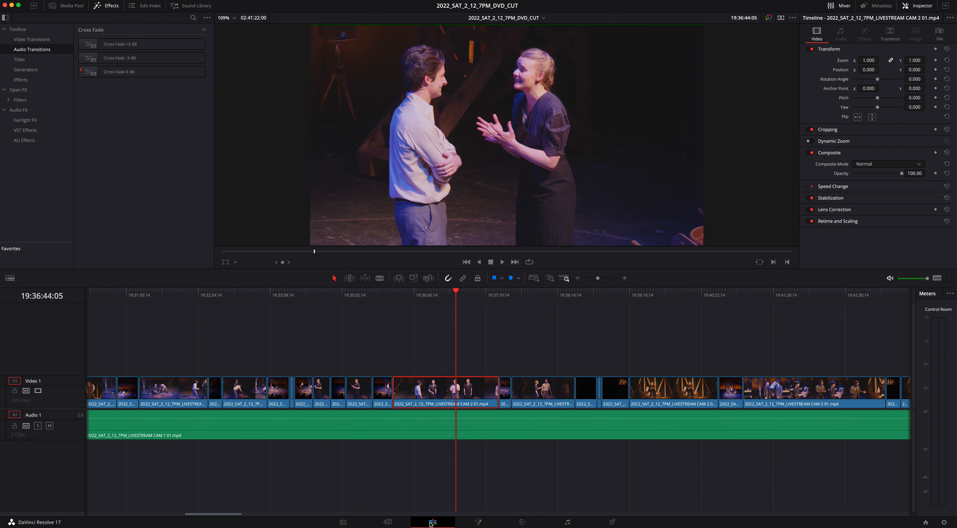
Return to the timeline's start and play across the first change from Camera 3 to Camera 2, stopping at 19:12:19:12
{"action": "key", "text": "super+minus"}
{"action": "key", "text": "super+minus"}
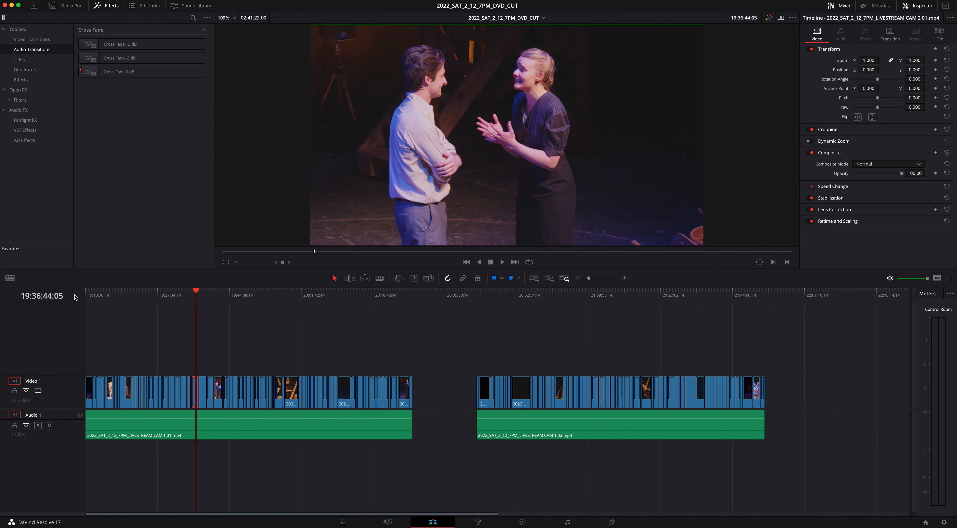
{"action": "key", "text": "Home"}
{"action": "key", "text": "super+equal"}
{"action": "key", "text": "super+equal"}
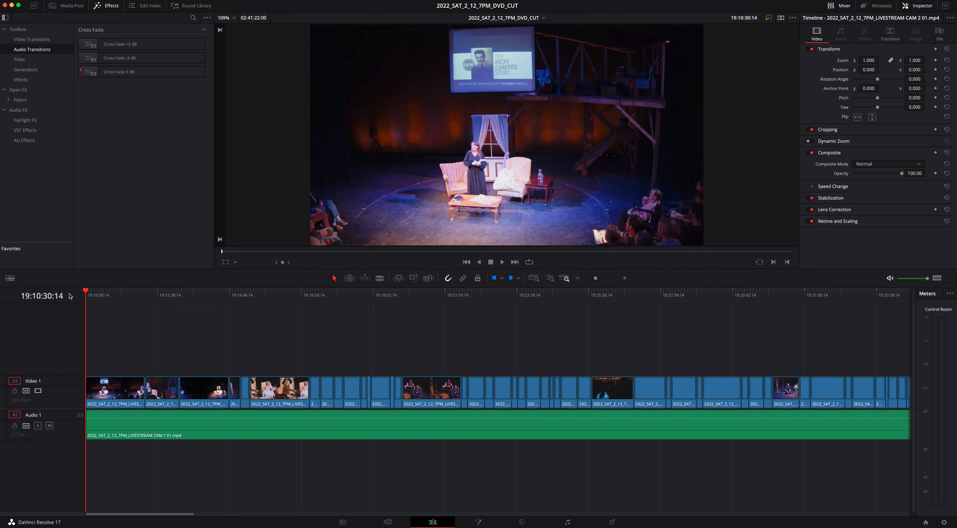
{"action": "key", "text": "super+equal"}
{"action": "key", "text": "super+equal"}
{"action": "left_click_drag", "start_coordinate": [546, 294], "coordinate": [557, 296]}
{"action": "key", "text": "space"}
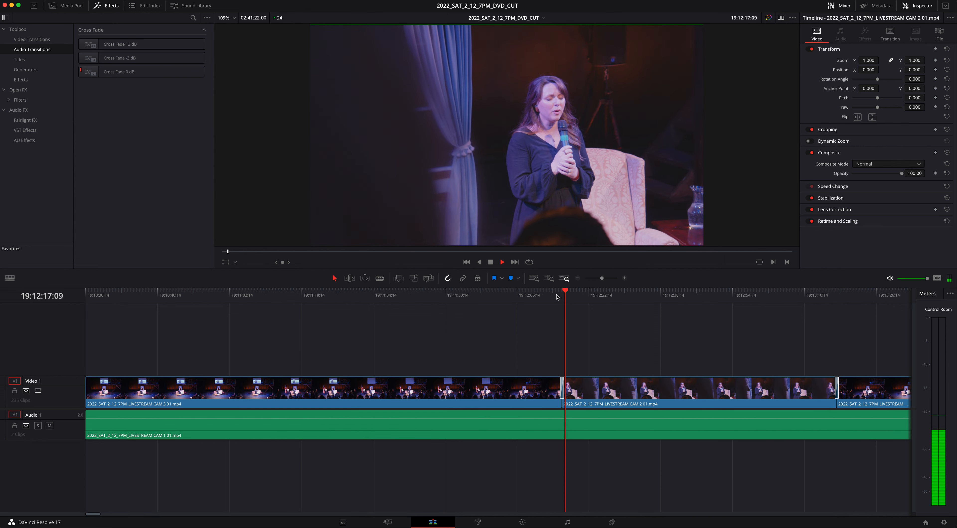
{"action": "key", "text": "super+minus"}
{"action": "key", "text": "super+minus"}
{"action": "key", "text": "super+minus"}
{"action": "key", "text": "super+minus"}
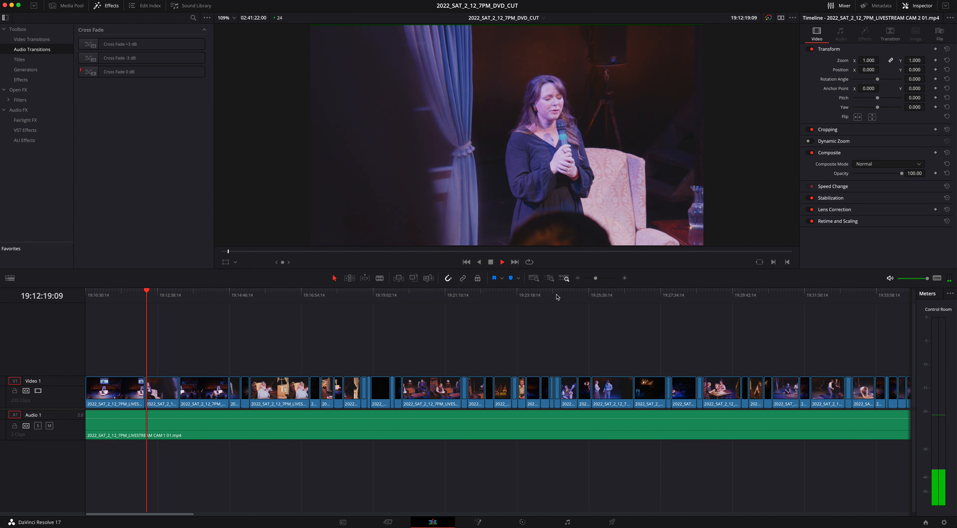
{"action": "key", "text": "space"}
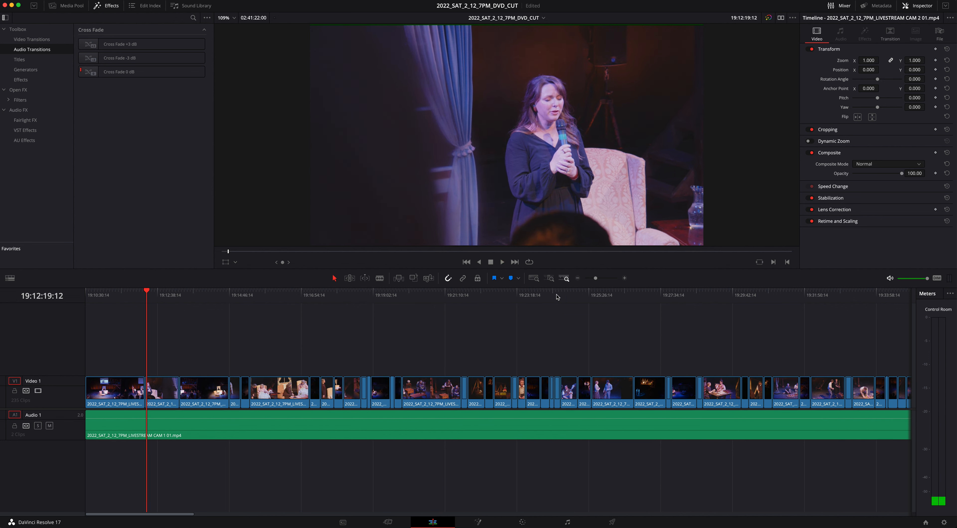
Scrub through the Camera 2 clip from 19:15:23:19 to just before its cut to Camera 1 at 19:17:09:09
{"action": "left_click_drag", "start_coordinate": [153, 287], "coordinate": [253, 298]}
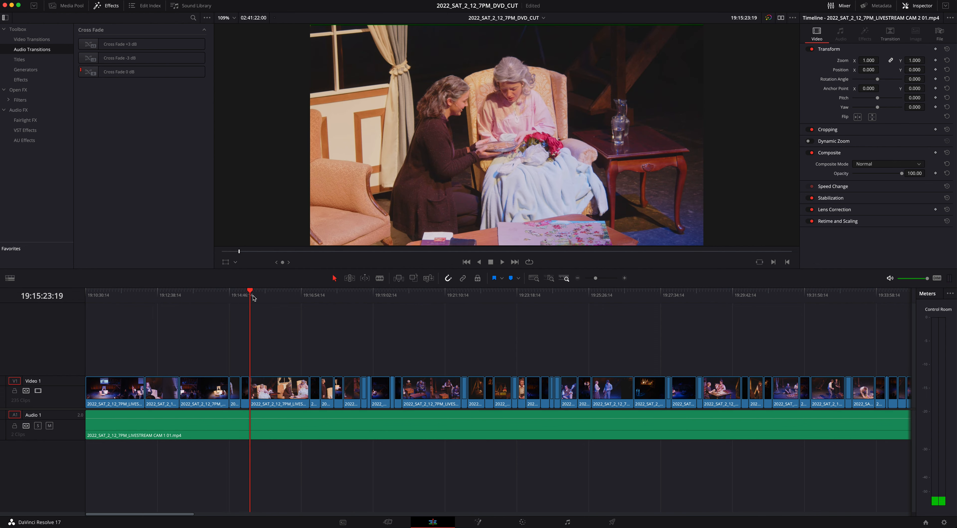
{"action": "left_click_drag", "start_coordinate": [250, 292], "coordinate": [302, 302]}
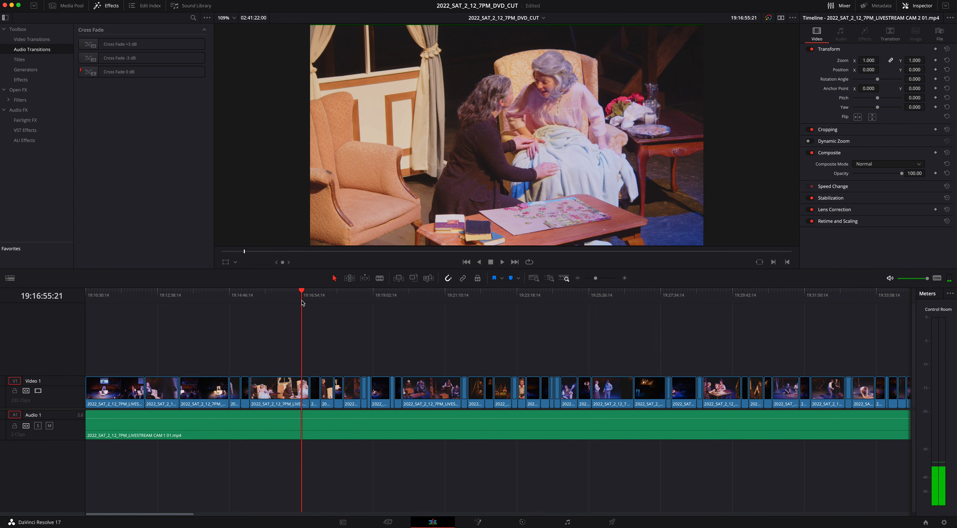
{"action": "key", "text": "super+equal"}
{"action": "left_click", "coordinate": [560, 295]}
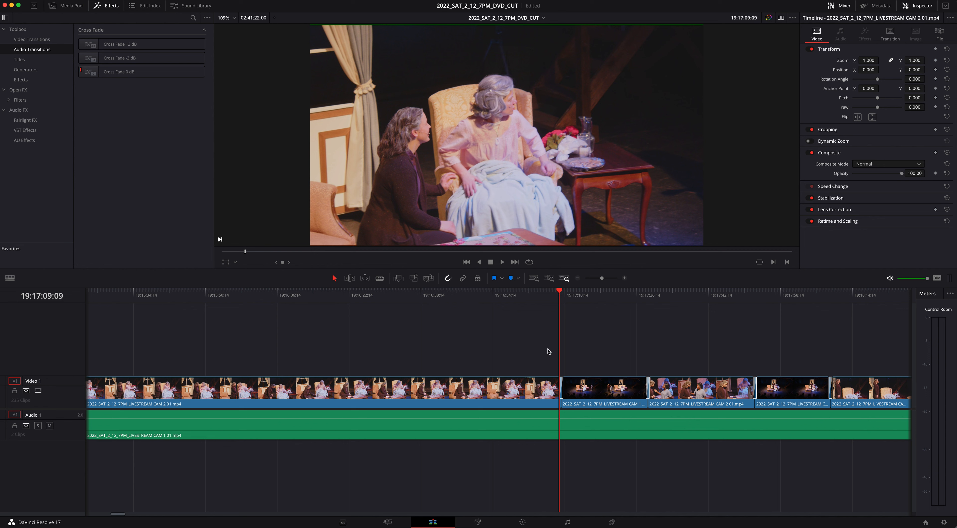
Roll the cut between the Camera 2 and Camera 1 clips earlier to 19:17:09:09, together with its dissolve
{"action": "key", "text": "super+equal"}
{"action": "left_click", "coordinate": [505, 295]}
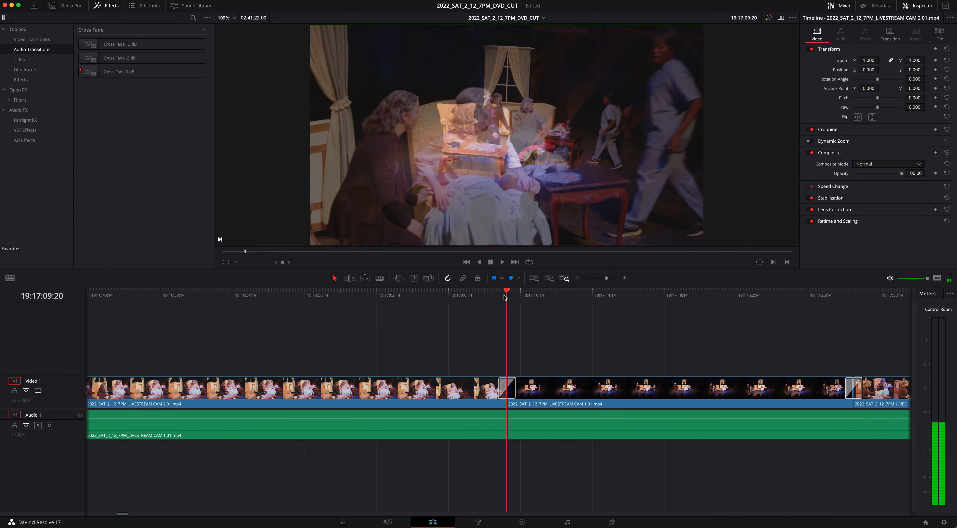
{"action": "left_click", "coordinate": [498, 295]}
{"action": "mouse_move", "coordinate": [506, 390]}
{"action": "left_mouse_down"}
{"action": "mouse_move", "coordinate": [416, 390]}
{"action": "mouse_move", "coordinate": [572, 390]}
{"action": "mouse_move", "coordinate": [461, 390]}
{"action": "mouse_move", "coordinate": [559, 390]}
{"action": "mouse_move", "coordinate": [500, 394]}
{"action": "left_mouse_up"}
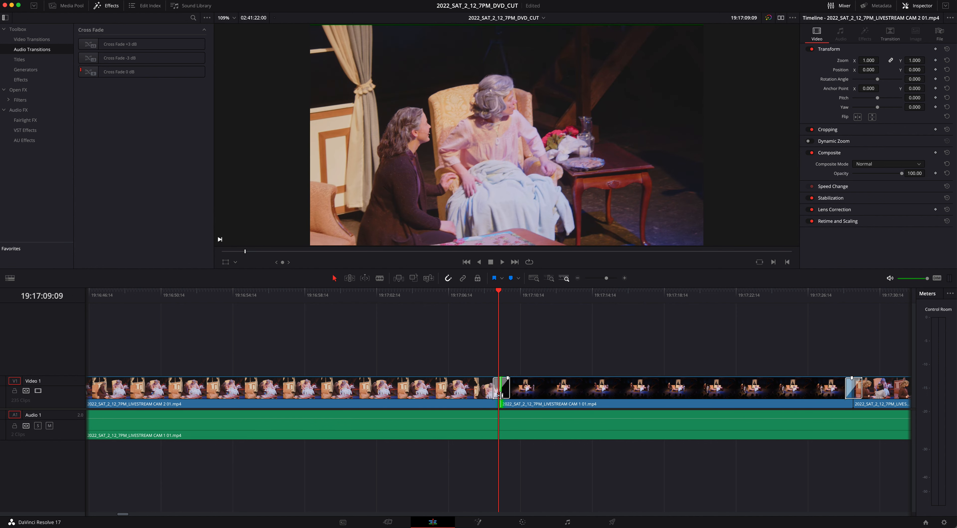
Survey the run of camera clips that follows the adjusted cut at 19:17:09:09
{"action": "key", "text": "super+minus"}
{"action": "key", "text": "super+minus"}
{"action": "key", "text": "super+minus"}
{"action": "key", "text": "super+minus"}
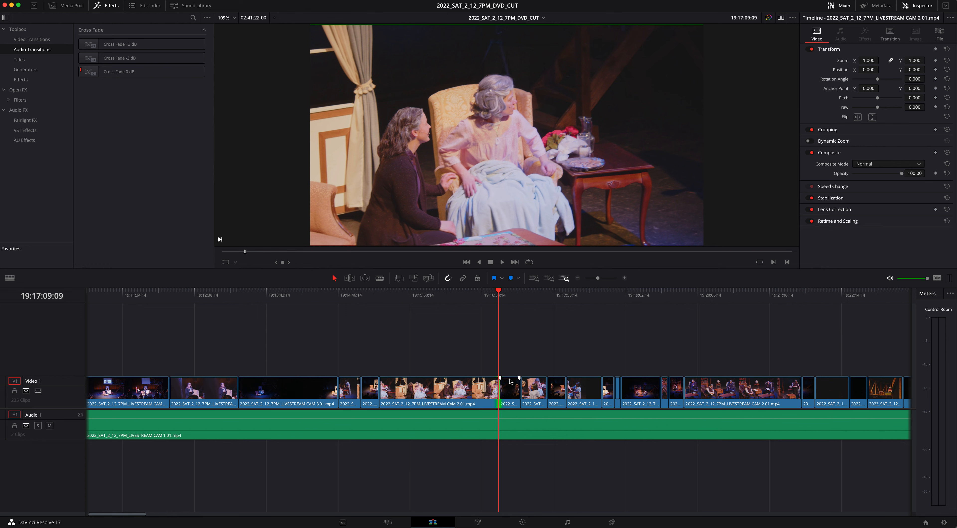
{"action": "scroll", "coordinate": [510, 385], "scroll_direction": "right", "scroll_amount": 10}
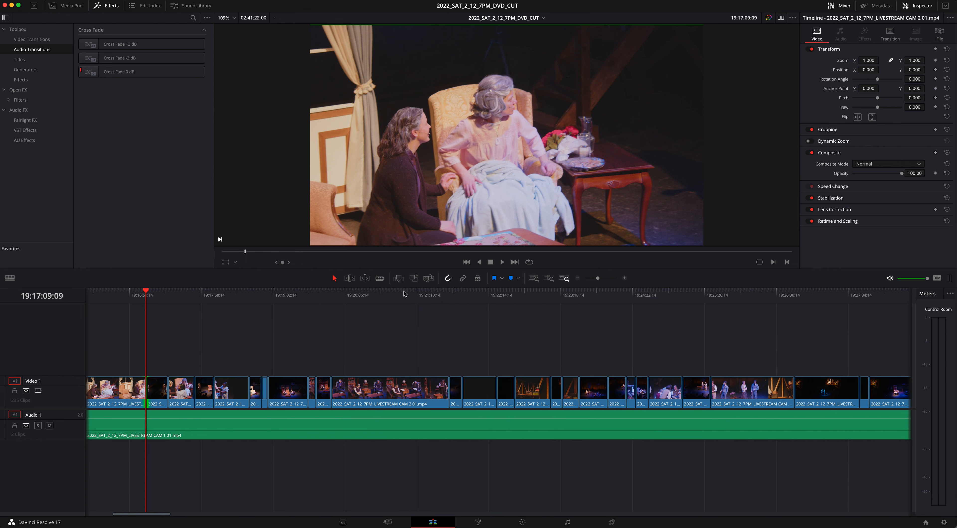
Move to 19:20:58:13, select the Camera 2 clip there and look at the camera clips that follow it
{"action": "left_click", "coordinate": [404, 294]}
{"action": "key", "text": "super+minus"}
{"action": "key", "text": "super+minus"}
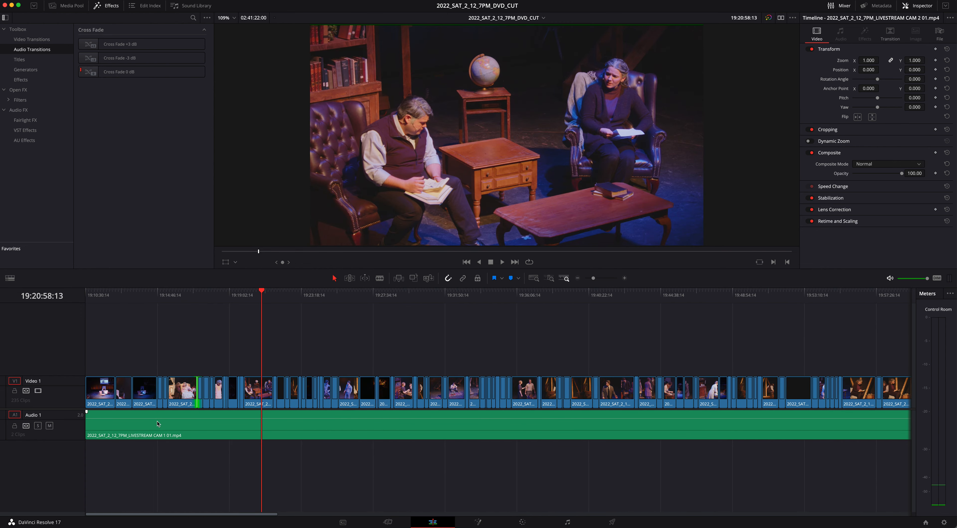
{"action": "left_click", "coordinate": [259, 391]}
{"action": "key", "text": "super+equal"}
{"action": "key", "text": "super+equal"}
{"action": "key", "text": "super+equal"}
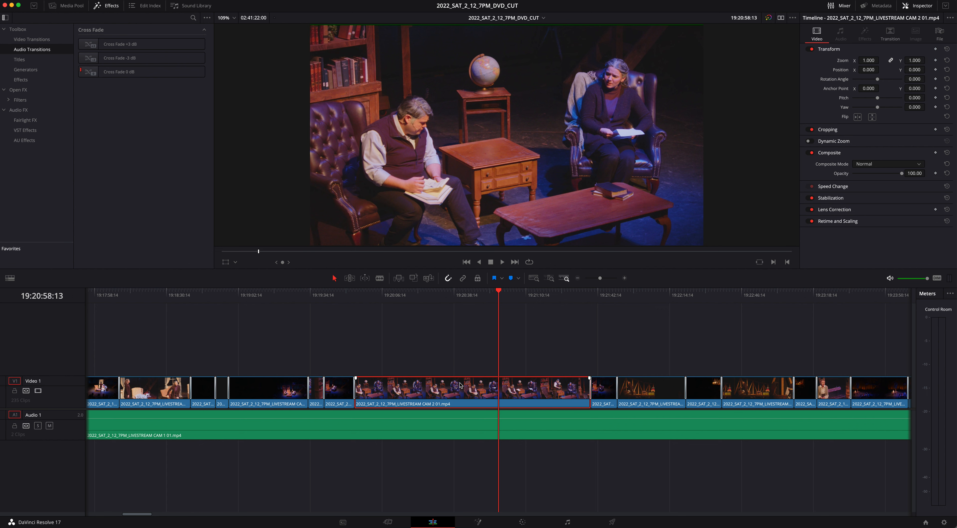
{"action": "scroll", "coordinate": [460, 385], "scroll_direction": "right", "scroll_amount": 3}
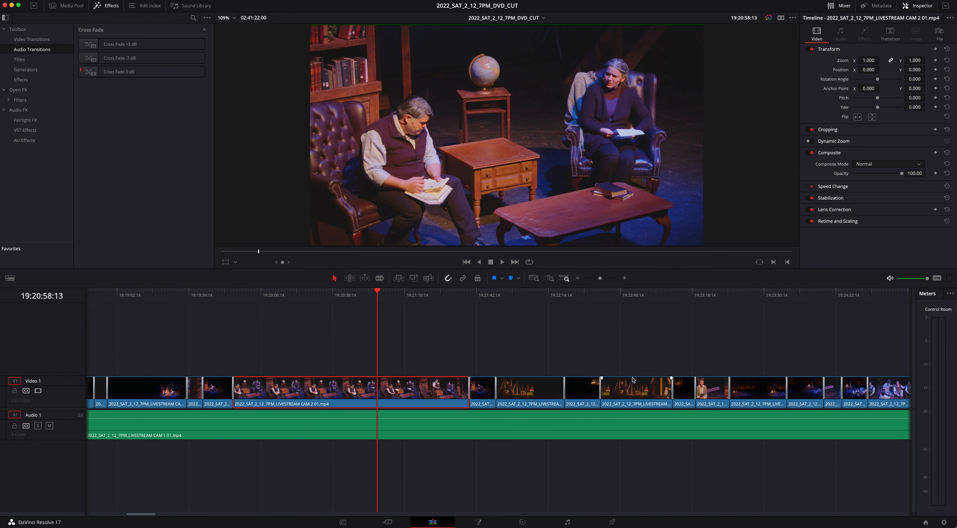
Try rolling the cut at the end of this Camera 2 clip earlier, together with its dissolve, and undo it
{"action": "key", "text": "super+equal"}
{"action": "key", "text": "super+equal"}
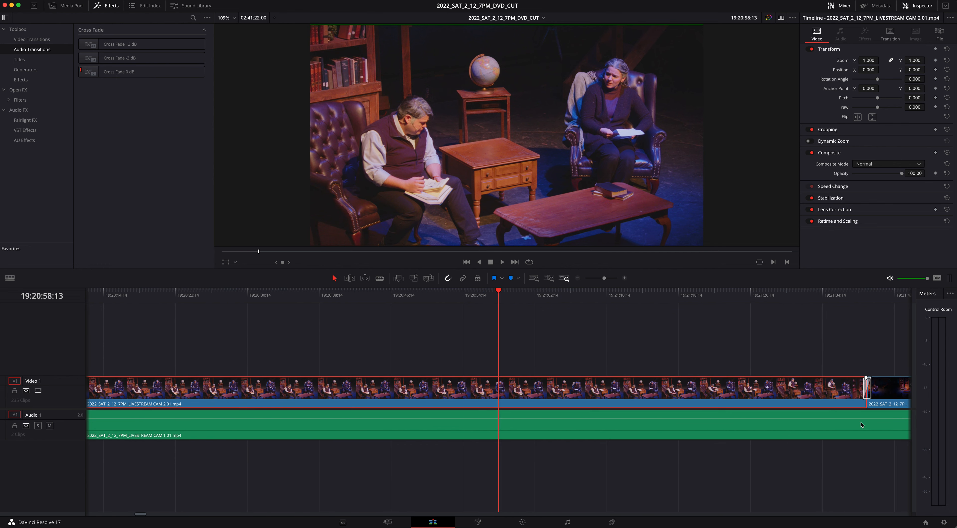
{"action": "scroll", "coordinate": [862, 426], "scroll_direction": "right", "scroll_amount": 4}
{"action": "left_click_drag", "start_coordinate": [734, 388], "coordinate": [517, 394]}
{"action": "key", "text": "super+z"}
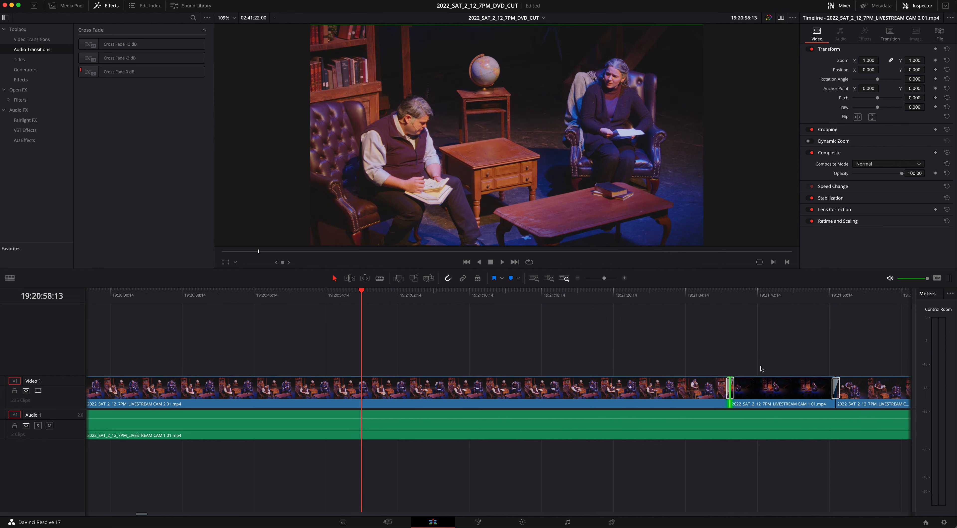
Survey the timeline up to the gap and scrub to 20:24:49:05, near the end of the first part
{"action": "key", "text": "super+minus"}
{"action": "key", "text": "super+minus"}
{"action": "key", "text": "super+minus"}
{"action": "key", "text": "super+minus"}
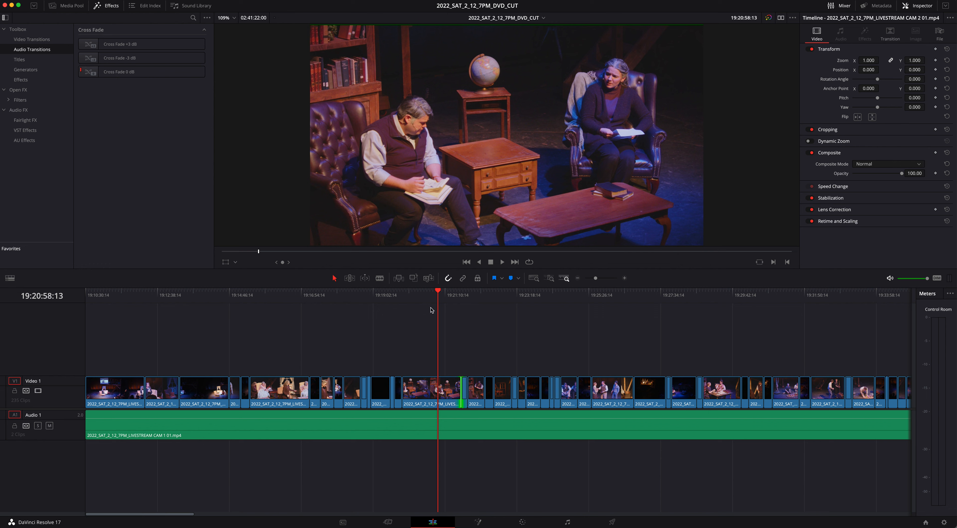
{"action": "key", "text": "super+minus"}
{"action": "key", "text": "super+minus"}
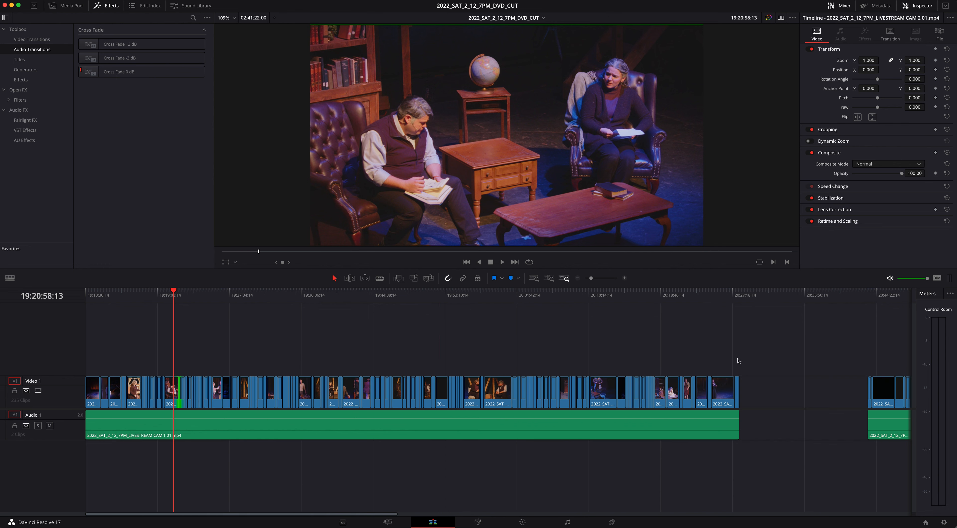
{"action": "left_click_drag", "start_coordinate": [703, 298], "coordinate": [711, 297]}
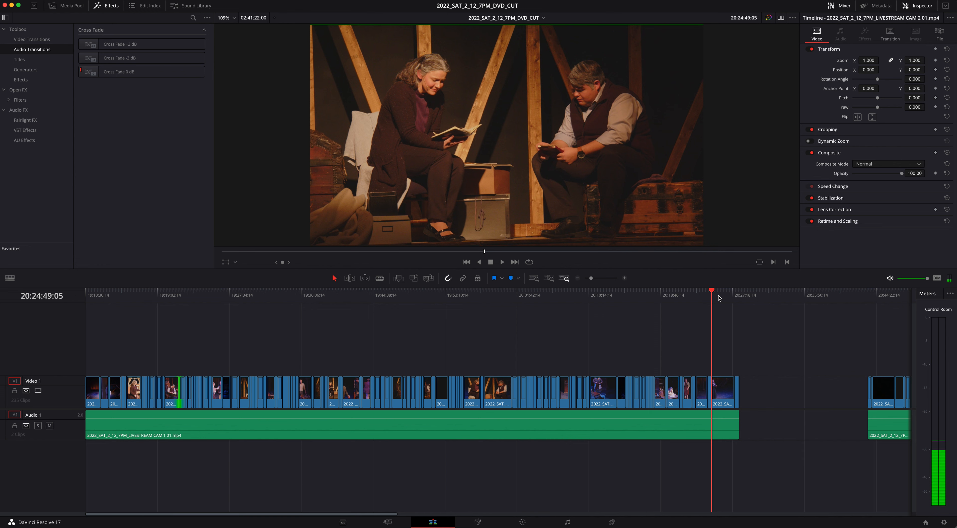
Scrub the Camera 2 clip to 20:25:45:04 and try rolling its start earlier
{"action": "left_click", "coordinate": [728, 392]}
{"action": "key", "text": "super+equal"}
{"action": "key", "text": "super+equal"}
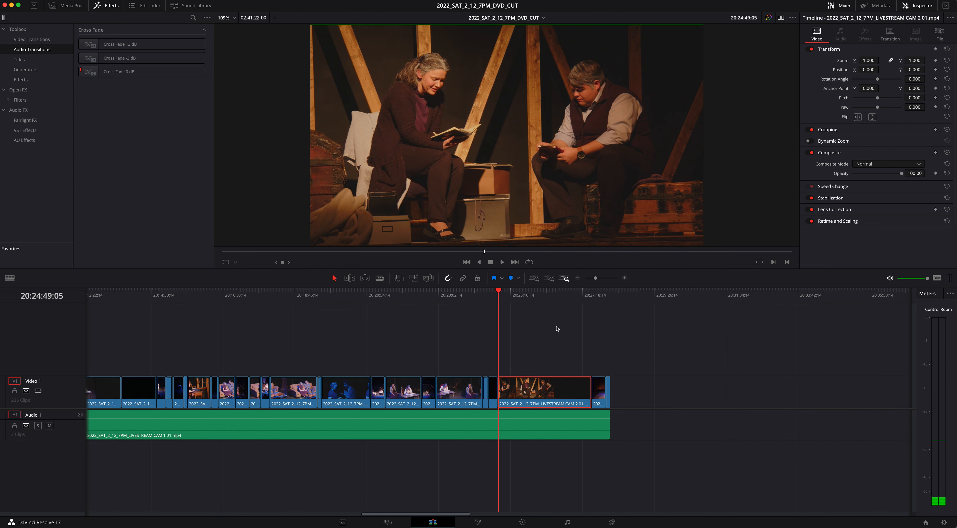
{"action": "left_click_drag", "start_coordinate": [500, 297], "coordinate": [529, 297]}
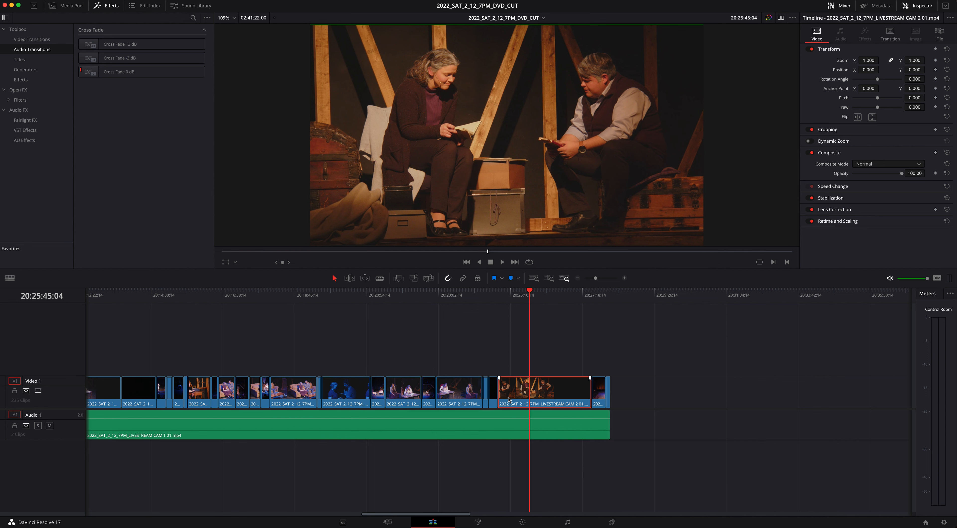
{"action": "left_click", "coordinate": [500, 397]}
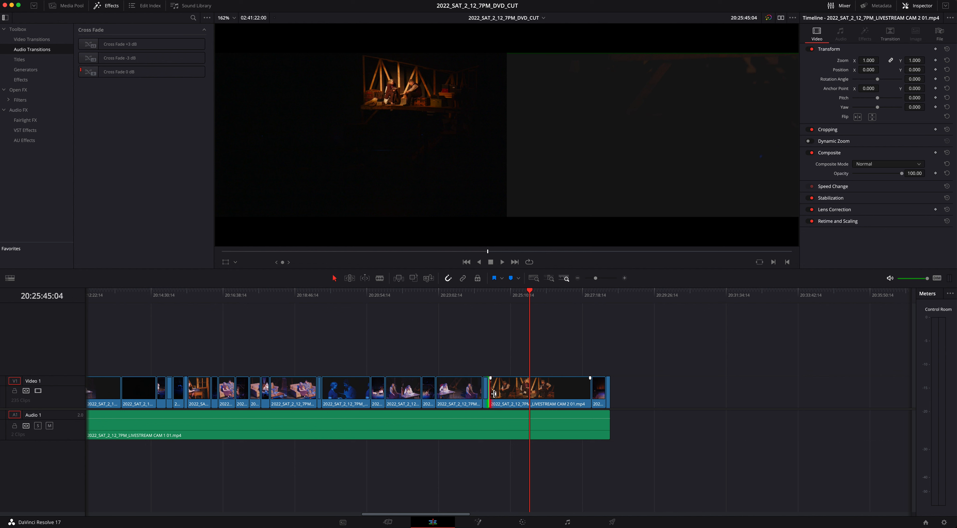
{"action": "left_click", "coordinate": [528, 393]}
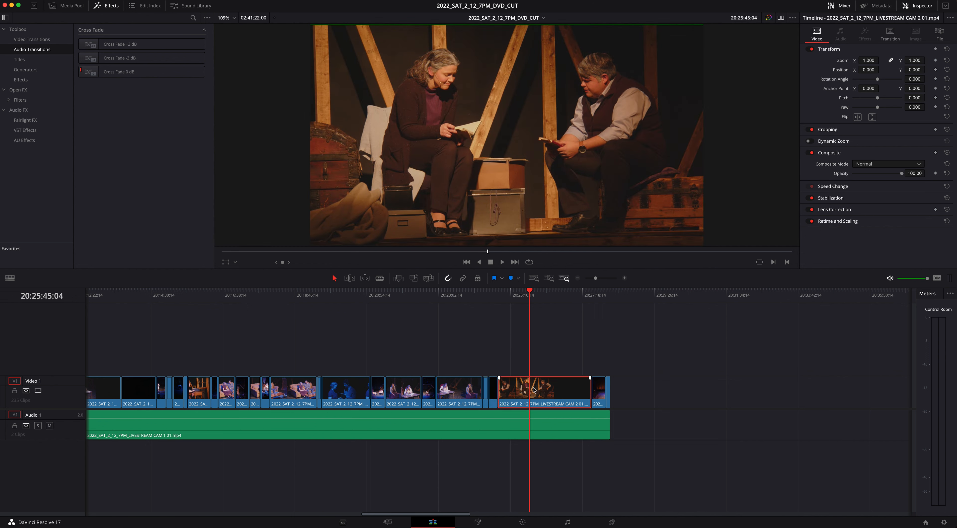
Duplicate the Camera 2 clip and place the copy on Video 2 above the original
{"action": "left_click_drag", "start_coordinate": [530, 289], "coordinate": [613, 297]}
{"action": "key", "text": "super+v"}
{"action": "left_click_drag", "start_coordinate": [639, 387], "coordinate": [561, 362]}
Nudge the Video 2 copy later so its start lines up with the original Camera 2 clip's start just before 20:24:49:05
{"action": "left_click", "coordinate": [501, 298]}
{"action": "key", "text": "super+equal"}
{"action": "key", "text": "super+equal"}
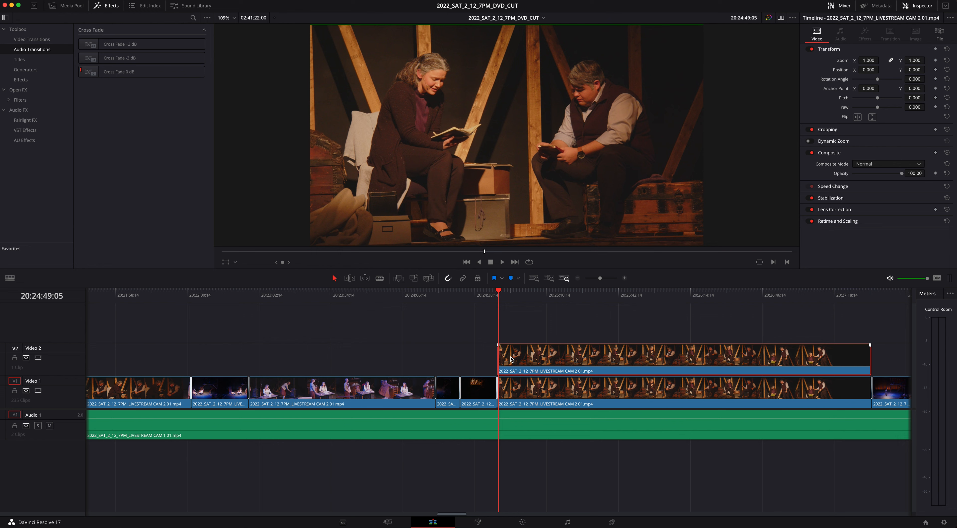
{"action": "key", "text": "super+equal"}
{"action": "key", "text": "super+equal"}
{"action": "key", "text": "super+equal"}
{"action": "key", "text": "super+equal"}
{"action": "key", "text": "super+equal"}
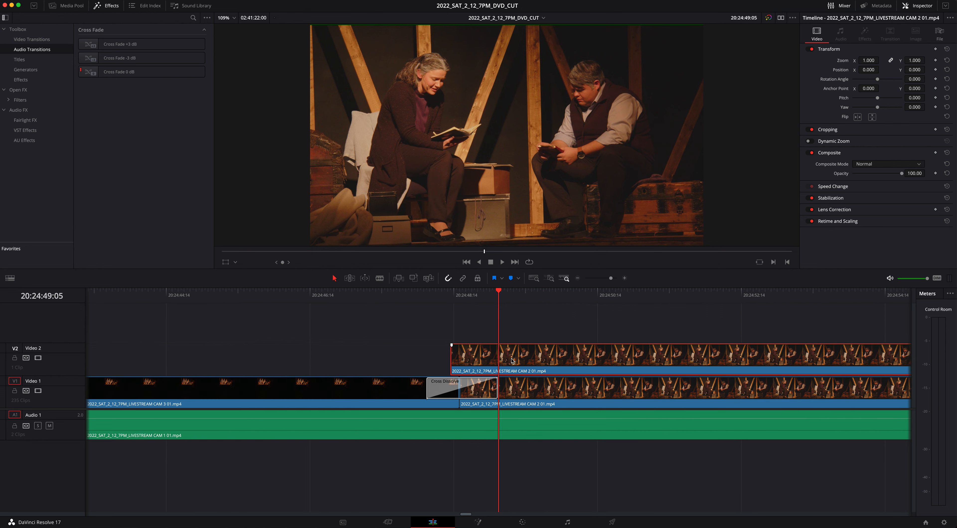
{"action": "left_click_drag", "start_coordinate": [512, 361], "coordinate": [520, 360]}
Extend the start of the Video 2 copy back to the beginning of the Camera 3 clip at about 20:22:32
{"action": "key", "text": "super+minus"}
{"action": "key", "text": "super+minus"}
{"action": "key", "text": "super+minus"}
{"action": "key", "text": "super+minus"}
{"action": "key", "text": "super+minus"}
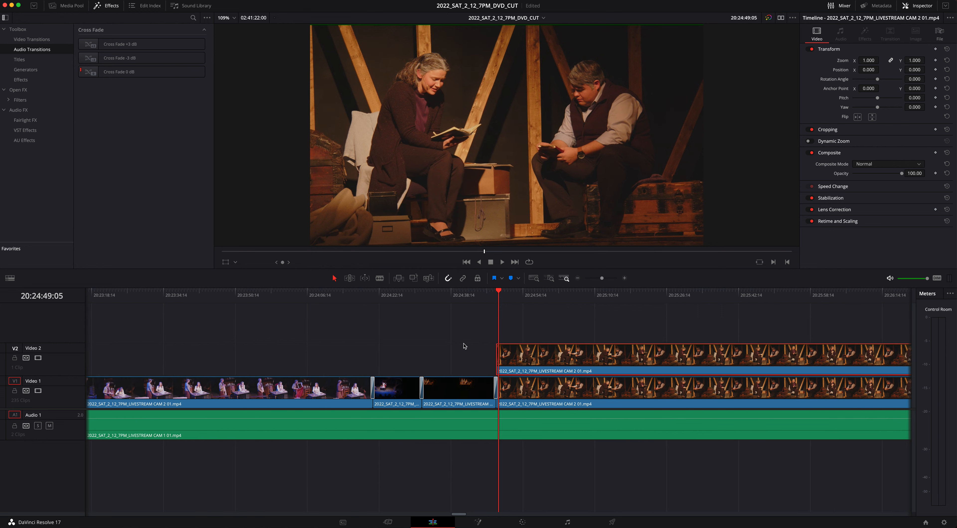
{"action": "left_click_drag", "start_coordinate": [501, 355], "coordinate": [196, 360]}
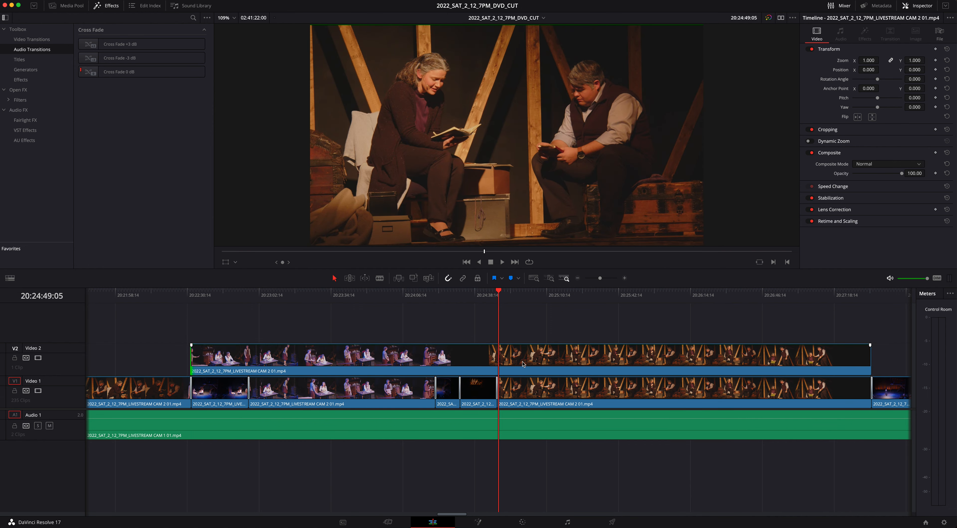
Split the Video 2 copy at 20:24:49:05 and delete the part after the split
{"action": "key", "text": "b"}
{"action": "left_click", "coordinate": [498, 358]}
{"action": "key", "text": "a"}
{"action": "left_click", "coordinate": [517, 351]}
{"action": "key", "text": "BackSpace"}
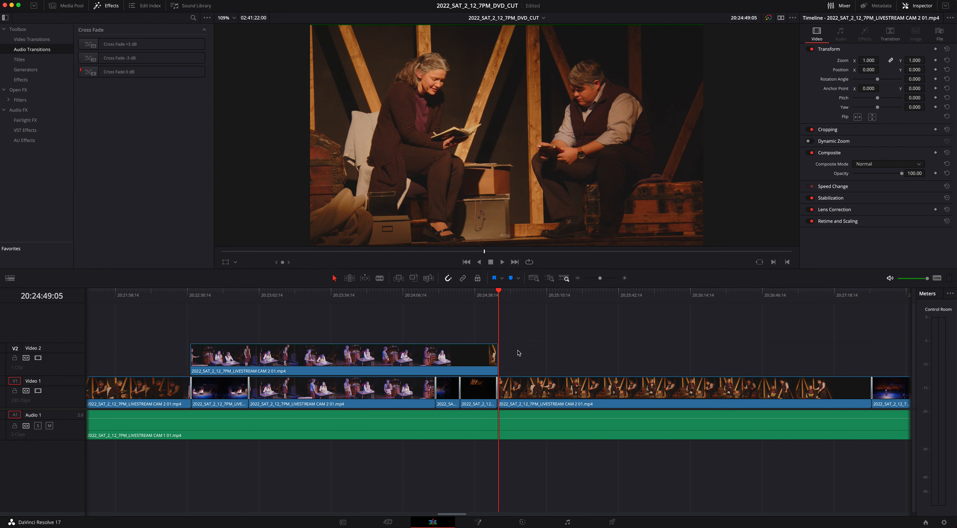
Trim the Video 2 copy's end back to the end of the Camera 3 clip below and preview it up to 20:22:46:00
{"action": "left_click_drag", "start_coordinate": [491, 359], "coordinate": [248, 360]}
{"action": "left_click", "coordinate": [179, 296]}
{"action": "left_click", "coordinate": [214, 292]}
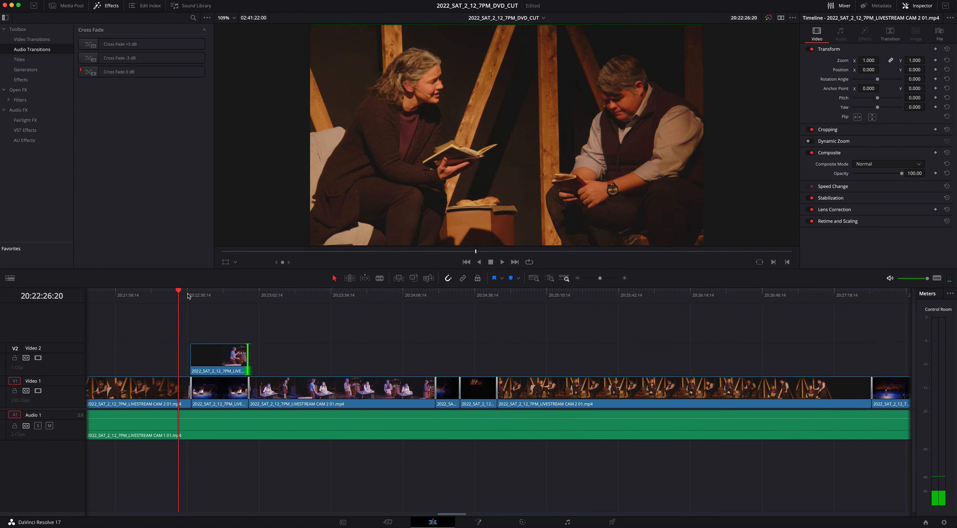
{"action": "left_click_drag", "start_coordinate": [215, 293], "coordinate": [223, 295]}
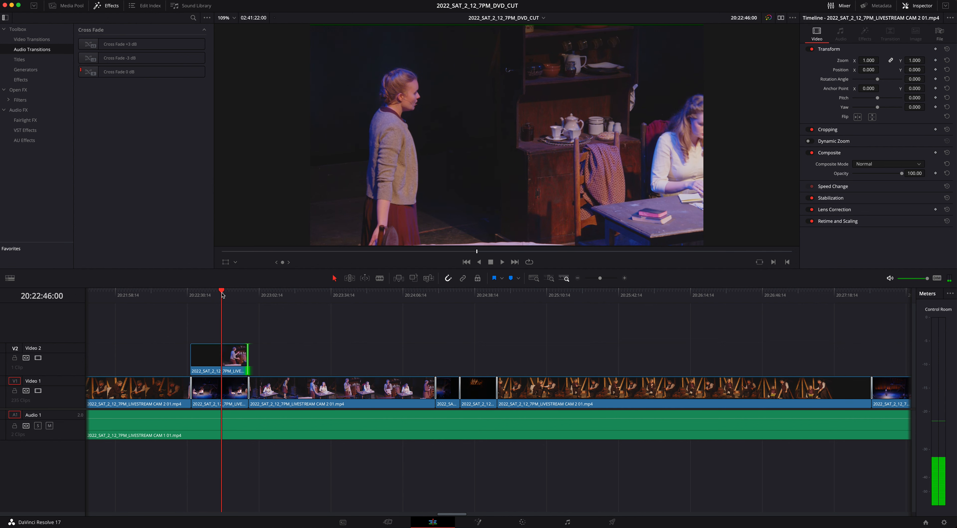
Delete the trimmed Camera 2 copy from Video 2, leaving the Camera 3 shot below it
{"action": "left_click", "coordinate": [234, 365]}
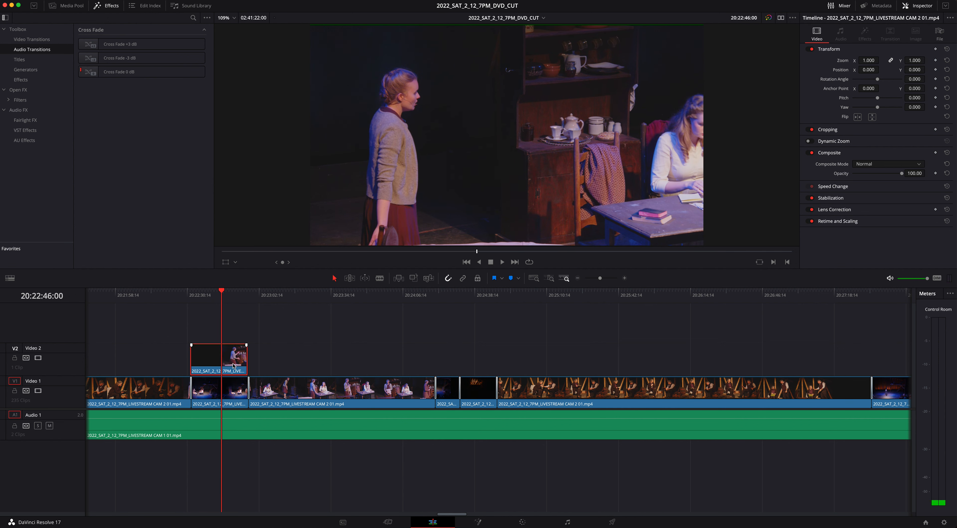
{"action": "key", "text": "Delete"}
{"action": "key", "text": "super+minus"}
{"action": "key", "text": "super+minus"}
{"action": "key", "text": "super+minus"}
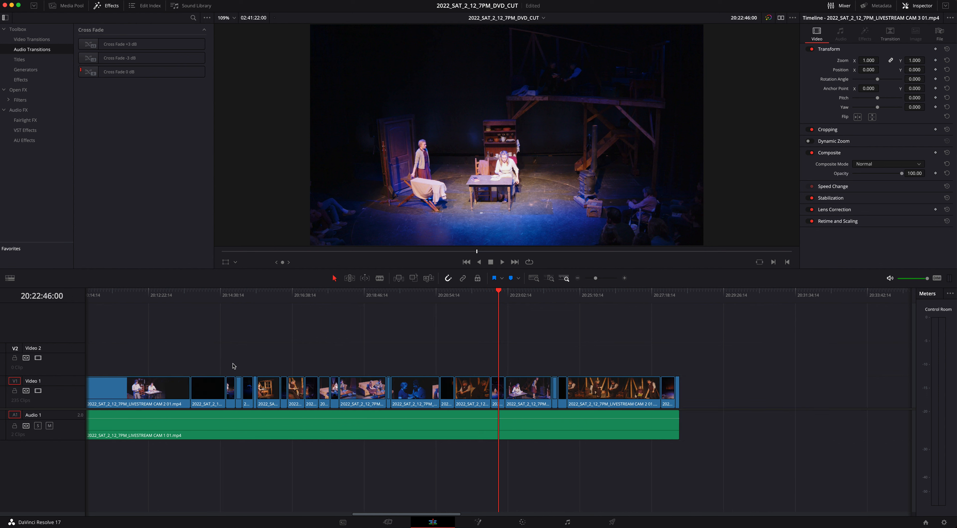
{"action": "key", "text": "super+minus"}
{"action": "key", "text": "super+minus"}
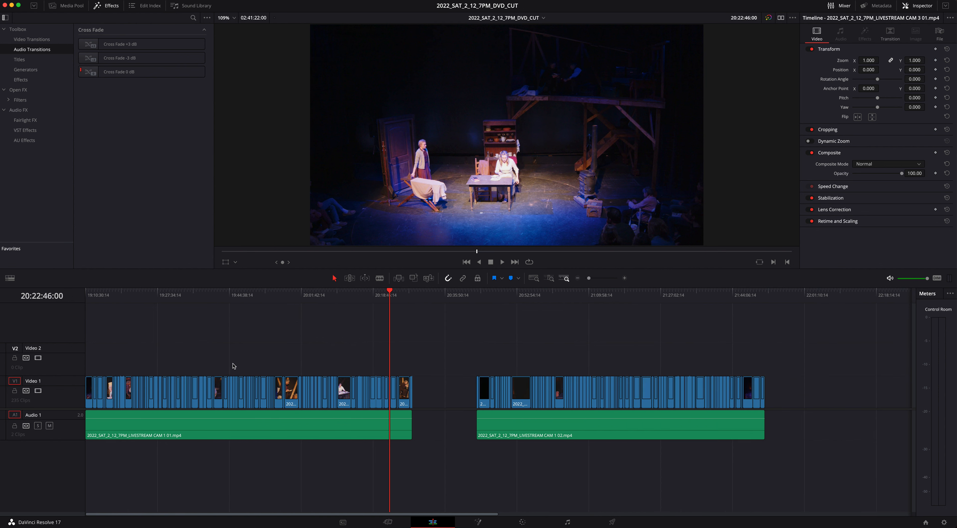
Return to the opening section, scrub to 19:13:48:13 and select the Camera 1 audio clip
{"action": "left_click", "coordinate": [103, 292]}
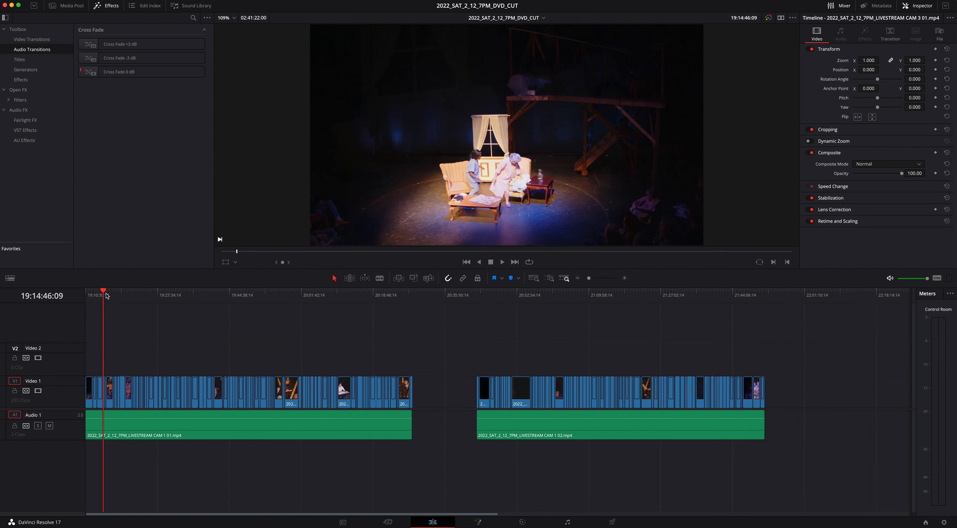
{"action": "key", "text": "super+equal"}
{"action": "key", "text": "super+equal"}
{"action": "key", "text": "super+equal"}
{"action": "left_click_drag", "start_coordinate": [127, 293], "coordinate": [197, 300]}
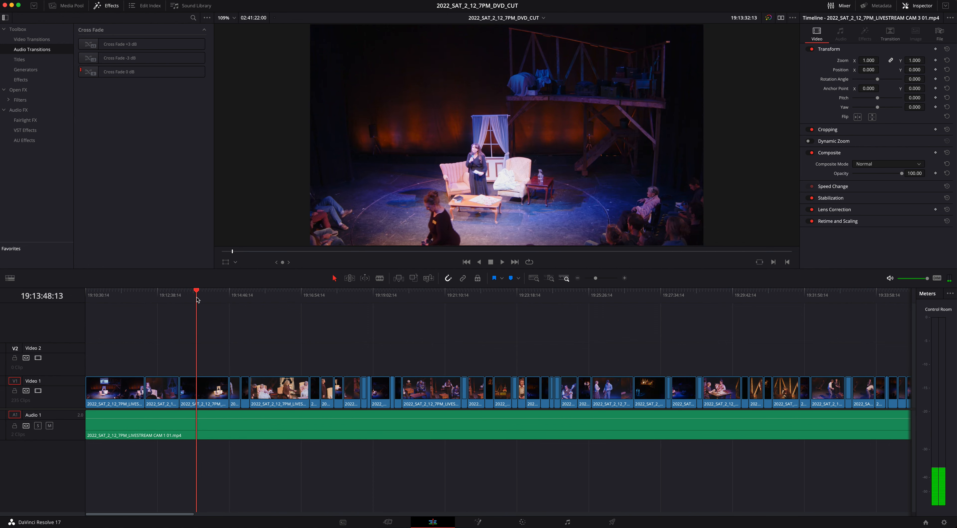
{"action": "key", "text": "XF86AudioLowerVolume"}
{"action": "left_click", "coordinate": [218, 427]}
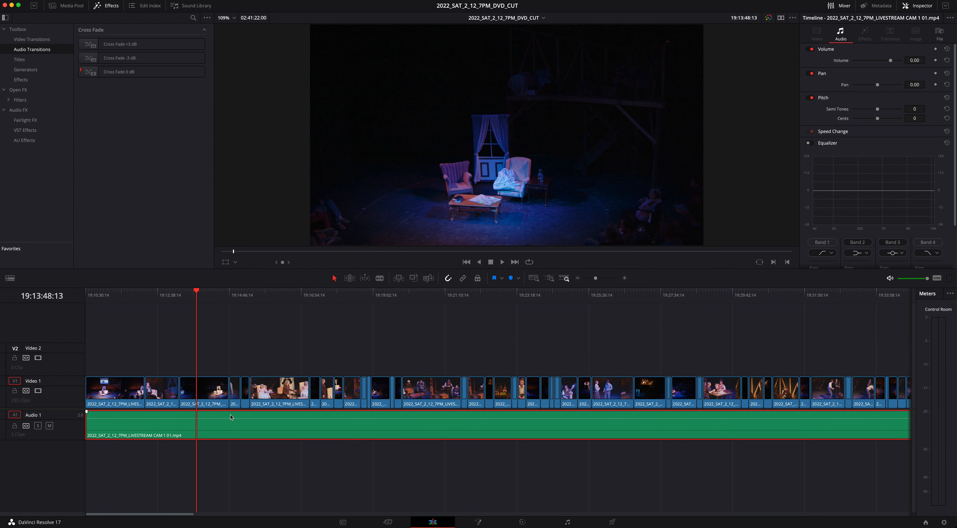
Scrub on through the first part's camera cuts from 19:28:50:03 to 19:35:05:17
{"action": "scroll", "coordinate": [230, 417], "scroll_direction": "down", "scroll_amount": 3}
{"action": "left_click_drag", "start_coordinate": [185, 303], "coordinate": [239, 303]}
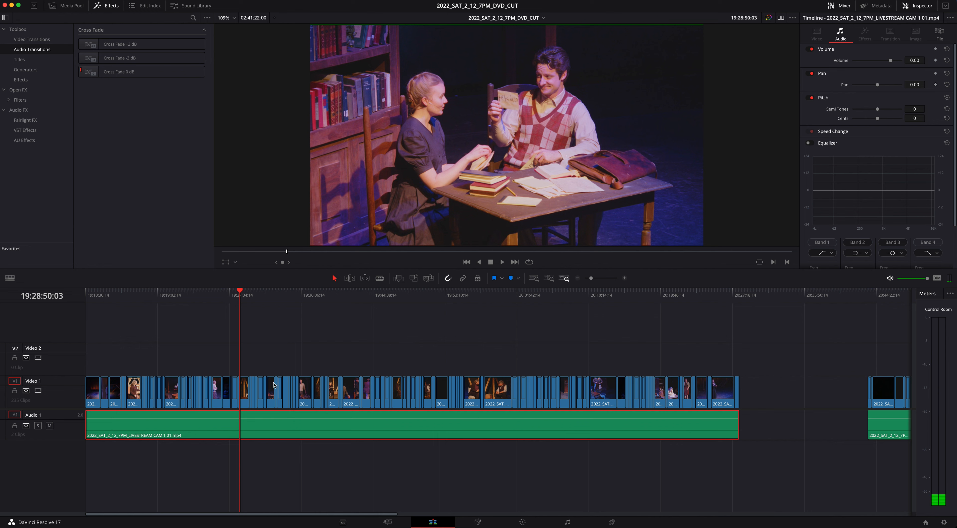
{"action": "left_click_drag", "start_coordinate": [240, 302], "coordinate": [293, 296]}
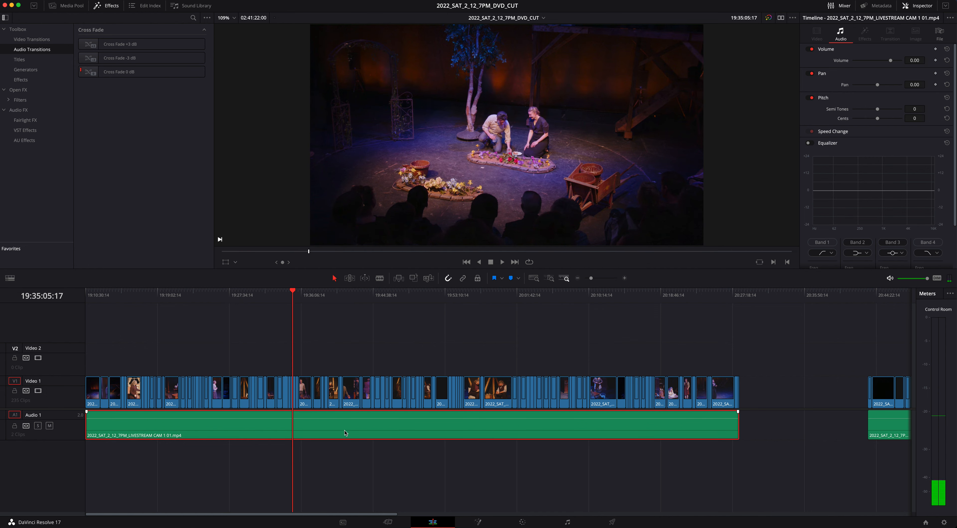
Undo the deletion of the Video 2 copy and the edits made just before it
{"action": "key", "text": "super+z"}
{"action": "key", "text": "super+z"}
{"action": "key", "text": "super+z"}
{"action": "key", "text": "super+z"}
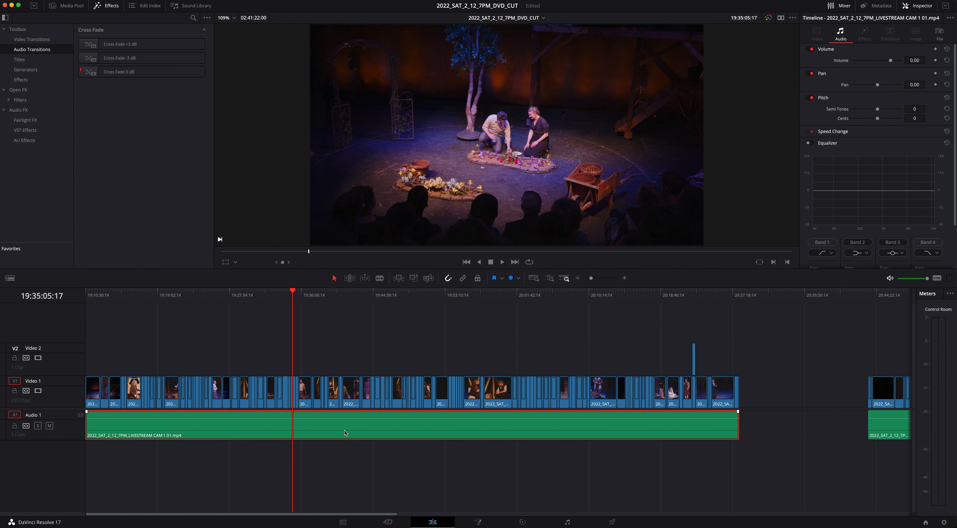
{"action": "key", "text": "super+z"}
Save the project and move the playhead back to 19:16:41:13 in the Camera 2 clip
{"action": "key", "text": "super+s"}
{"action": "key", "text": "super+equal"}
{"action": "key", "text": "super+equal"}
{"action": "key", "text": "super+equal"}
{"action": "scroll", "coordinate": [284, 434], "scroll_direction": "left", "scroll_amount": 15}
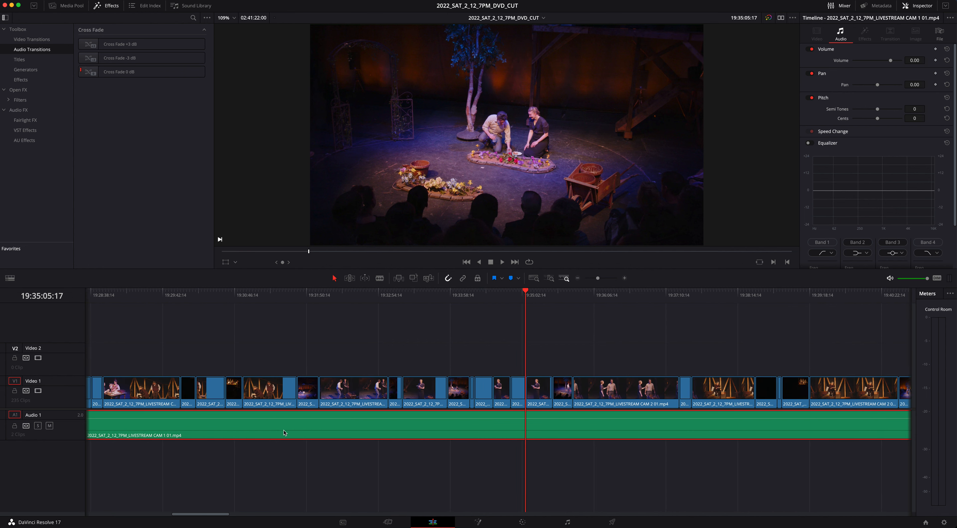
{"action": "scroll", "coordinate": [289, 356], "scroll_direction": "left", "scroll_amount": 10}
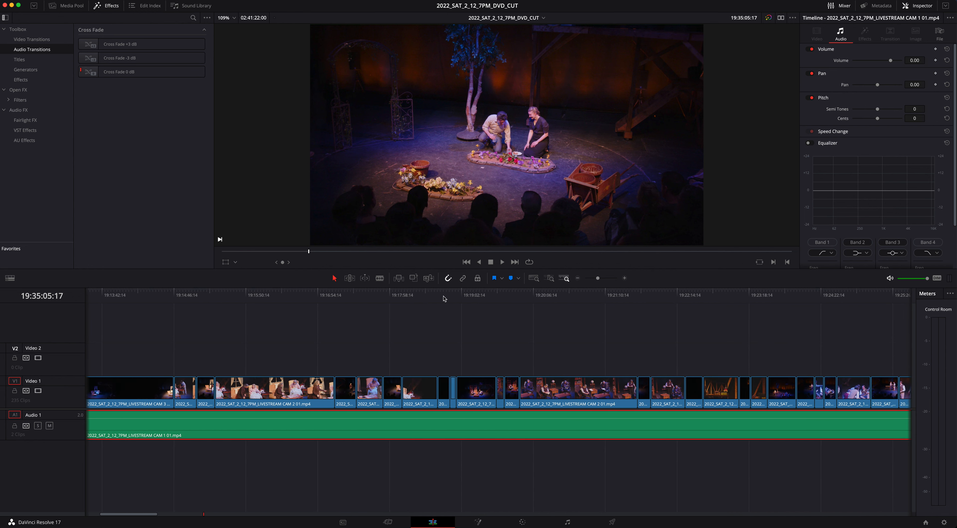
{"action": "left_click", "coordinate": [367, 292]}
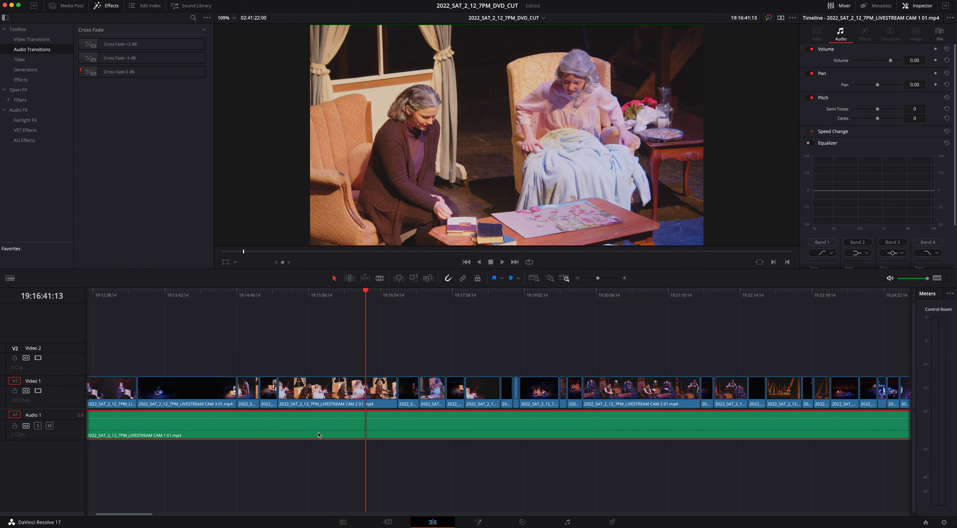
Scrub the early Camera 2 clip to 19:16:06:05 and select it
{"action": "scroll", "coordinate": [318, 434], "scroll_direction": "left", "scroll_amount": 10}
{"action": "scroll", "coordinate": [475, 328], "scroll_direction": "right", "scroll_amount": 1}
{"action": "mouse_move", "coordinate": [452, 296]}
{"action": "left_mouse_down"}
{"action": "mouse_move", "coordinate": [427, 295]}
{"action": "mouse_move", "coordinate": [442, 296]}
{"action": "left_mouse_up"}
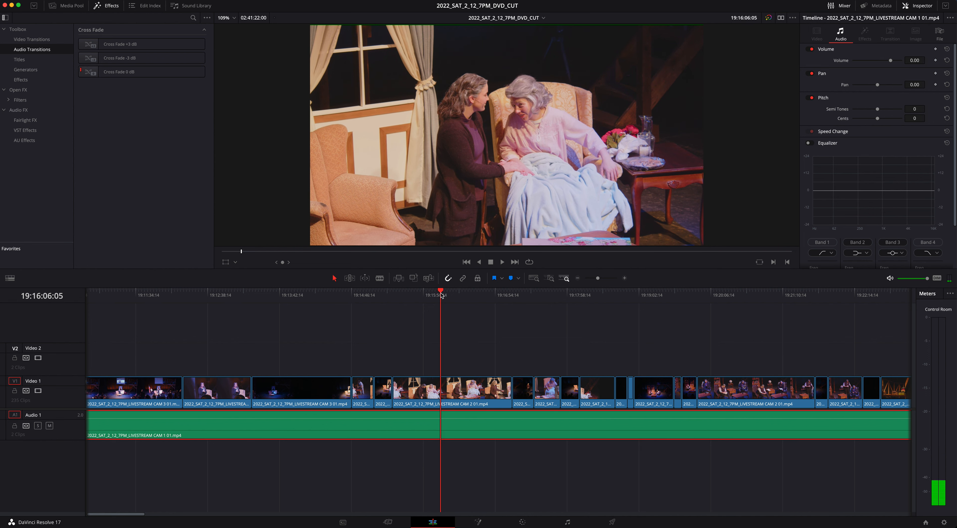
{"action": "left_click", "coordinate": [448, 388]}
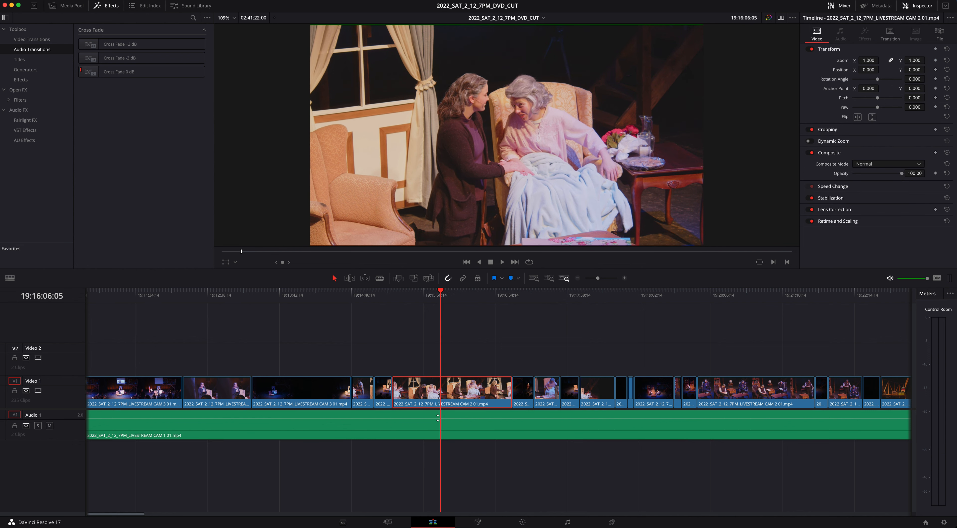
Rename the Audio 1 track STREAM
{"action": "left_click", "coordinate": [261, 431]}
{"action": "double_click", "coordinate": [30, 416]}
{"action": "type", "text": "STREAM"}
{"action": "left_click", "coordinate": [130, 504]}
Move the playhead to 19:11:48:21 near the timeline's start and switch to the Media page
{"action": "left_click", "coordinate": [152, 293]}
{"action": "key", "text": "super+minus"}
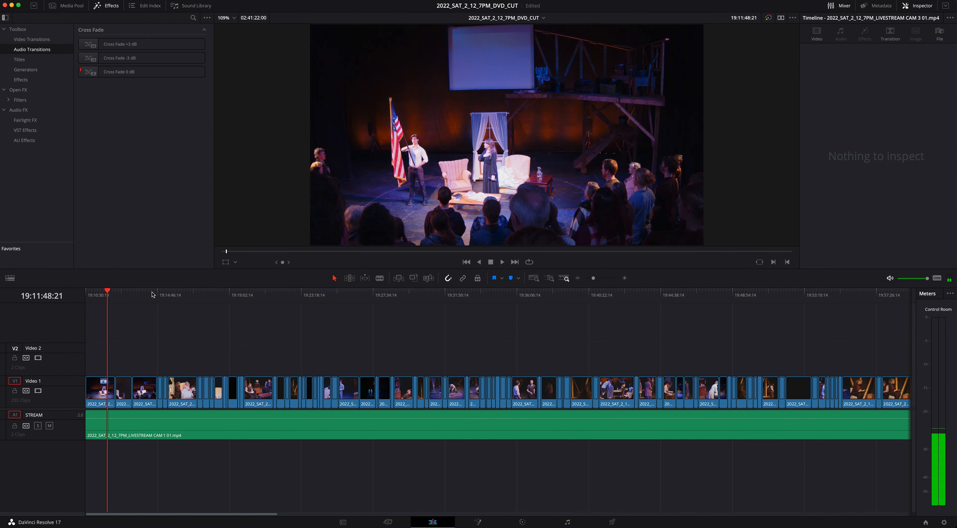
{"action": "left_click", "coordinate": [354, 525]}
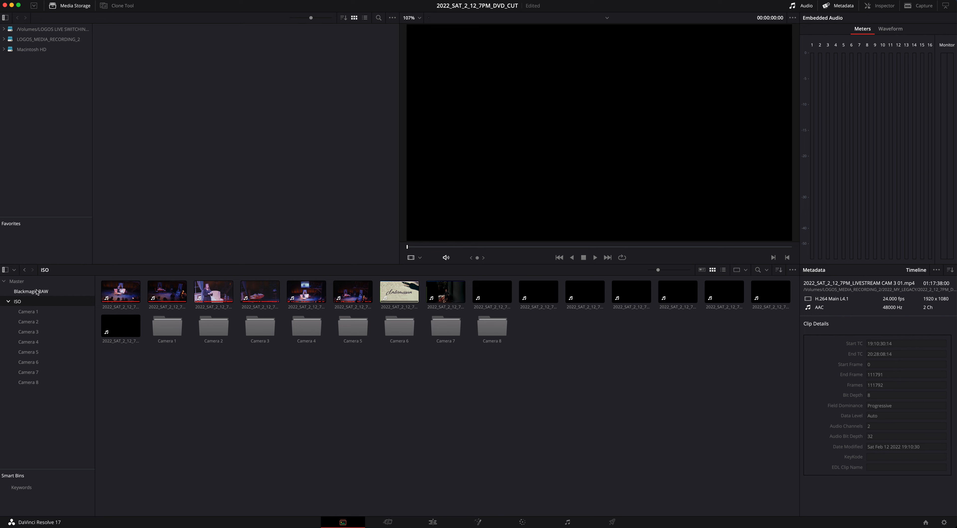
Create two bins named AUDIO and GRAPHICS under the Master bin
{"action": "left_click", "coordinate": [17, 281]}
{"action": "right_click", "coordinate": [46, 409]}
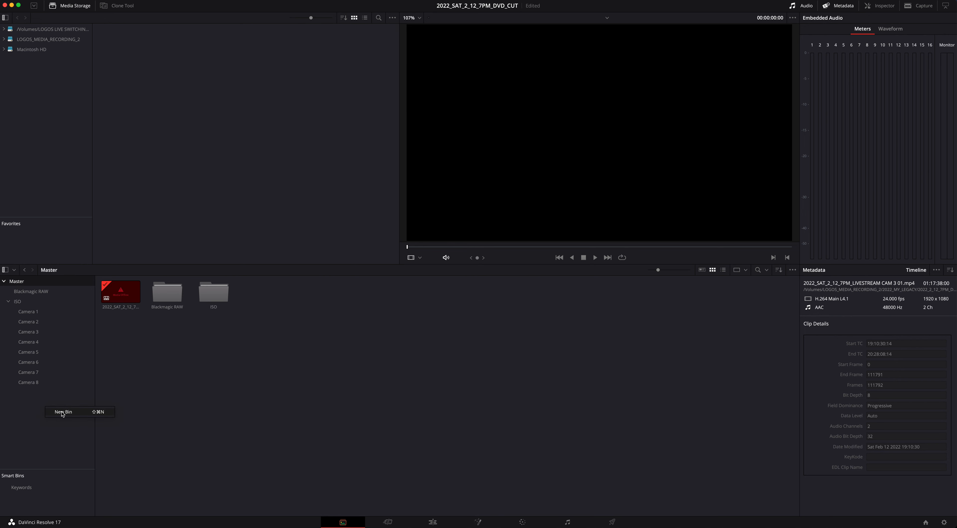
{"action": "left_click", "coordinate": [63, 412]}
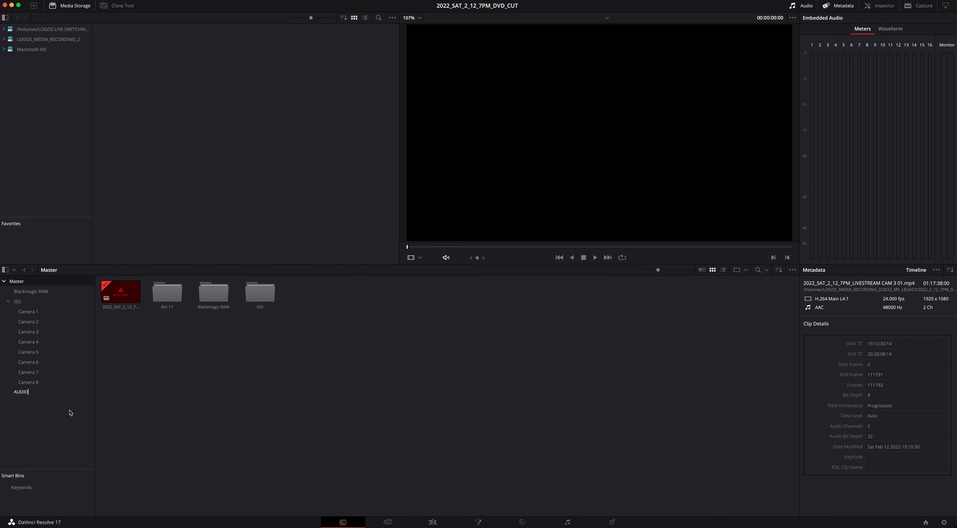
{"action": "type", "text": "AUDIO"}
{"action": "key", "text": "Return"}
{"action": "right_click", "coordinate": [49, 419]}
{"action": "left_click", "coordinate": [64, 424]}
{"action": "type", "text": "GRAPHICS"}
{"action": "key", "text": "Return"}
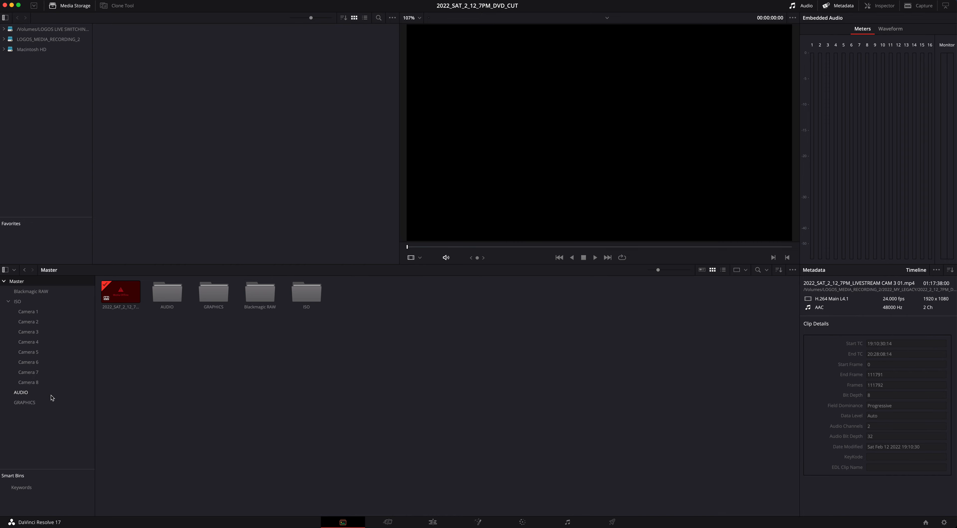
With the AUDIO bin open, switch to Finder and expand the 02_AUDIO folder and its QU-MT001 subfolder
{"action": "left_click", "coordinate": [49, 393]}
{"action": "key", "text": "ctrl+Up"}
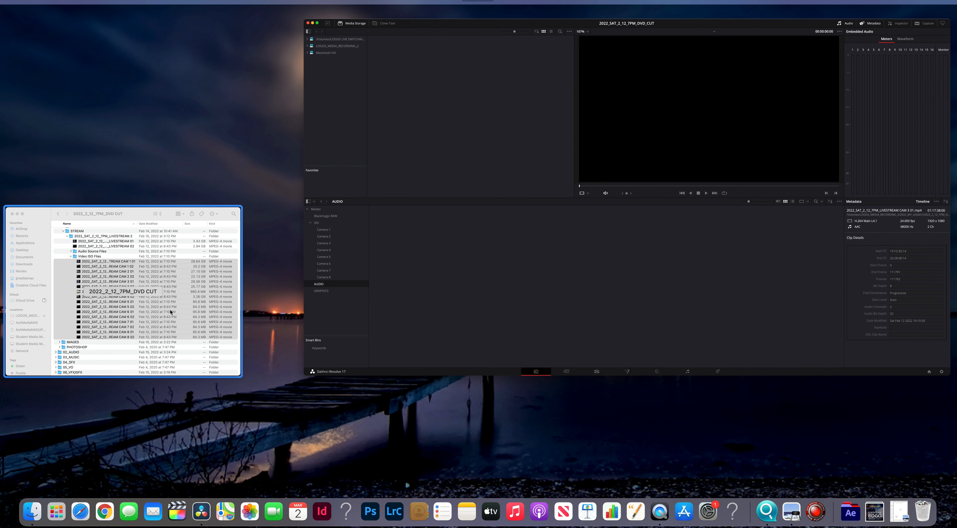
{"action": "left_click", "coordinate": [172, 312]}
{"action": "left_click", "coordinate": [359, 178]}
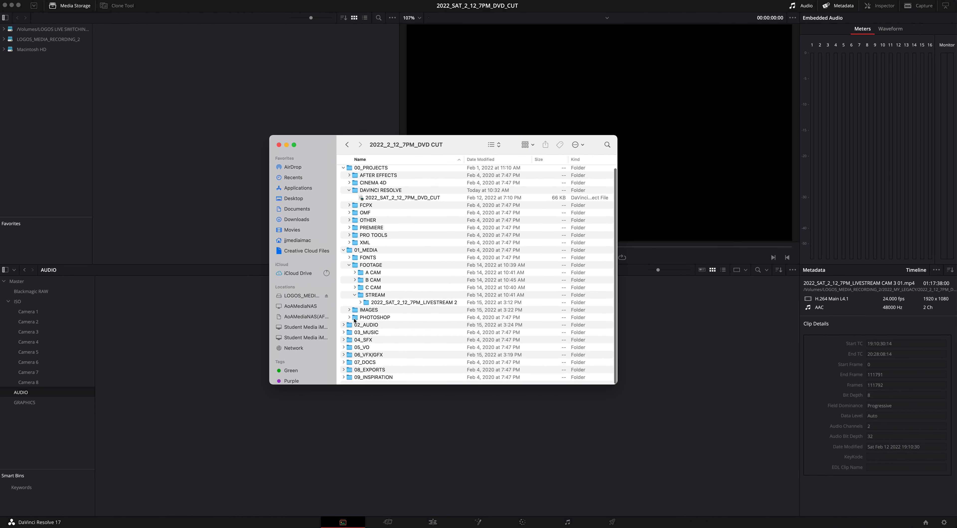
{"action": "left_click", "coordinate": [344, 250]}
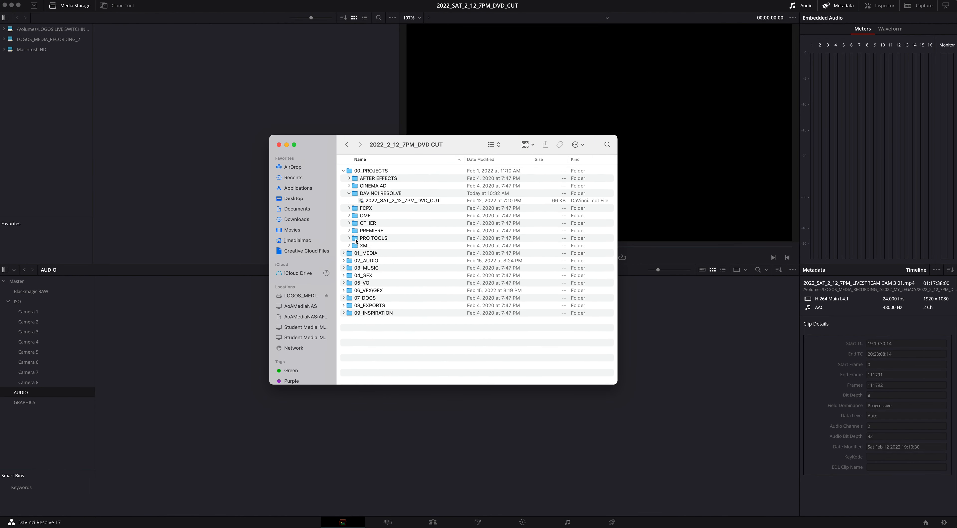
{"action": "left_click", "coordinate": [343, 260]}
{"action": "left_click", "coordinate": [349, 268]}
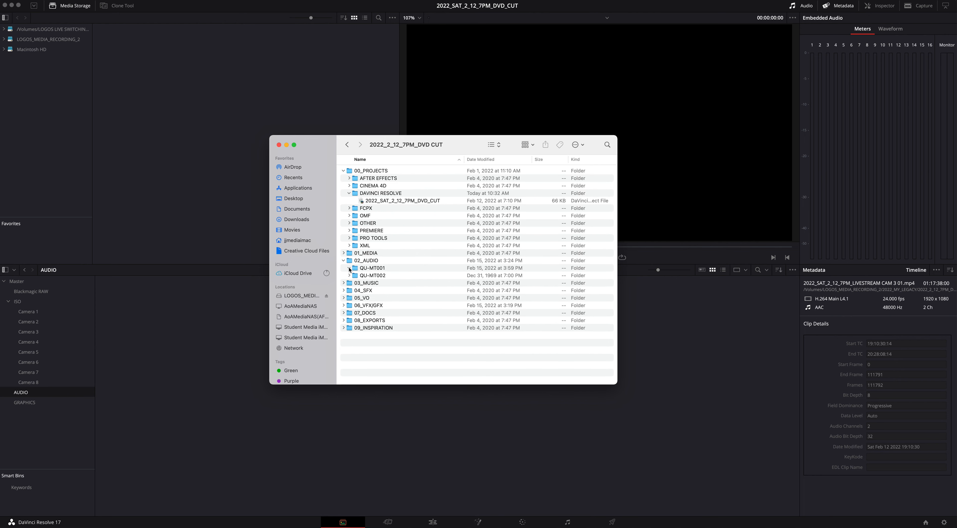
{"action": "scroll", "coordinate": [351, 286], "scroll_direction": "down", "scroll_amount": 5}
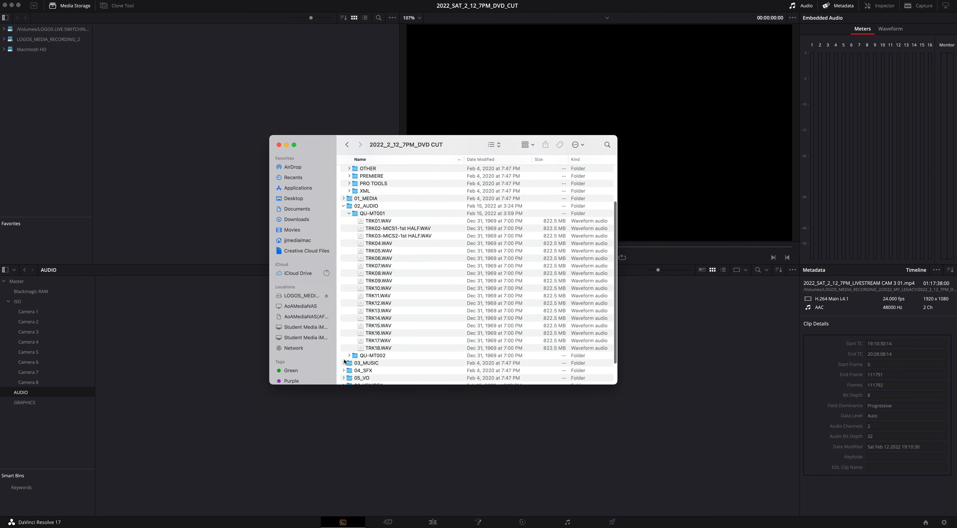
Import TRK02-MICS1-1st HALF.WAV and TRK03-MICS2-1st HALF.WAV from QU-MT001 into the AUDIO bin in DaVinci Resolve
{"action": "left_click", "coordinate": [350, 356]}
{"action": "scroll", "coordinate": [371, 297], "scroll_direction": "down", "scroll_amount": 3}
{"action": "left_click", "coordinate": [408, 193]}
{"action": "left_click", "coordinate": [401, 186], "text": "shift"}
{"action": "left_click_drag", "start_coordinate": [401, 187], "coordinate": [43, 397]}
{"action": "left_click", "coordinate": [175, 338]}
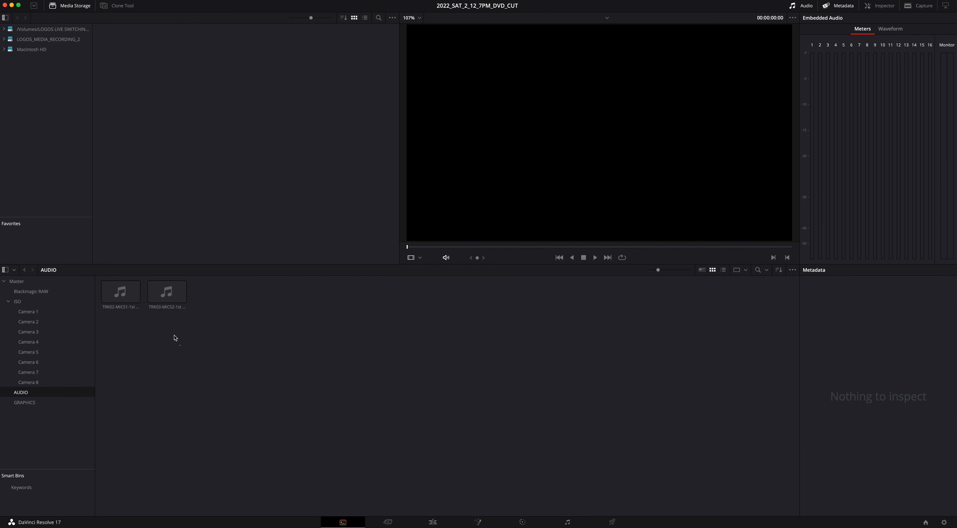
{"action": "left_click", "coordinate": [126, 290]}
Return to the Edit page and move the playhead to the timeline's start at 19:10:30:14
{"action": "left_click", "coordinate": [432, 522]}
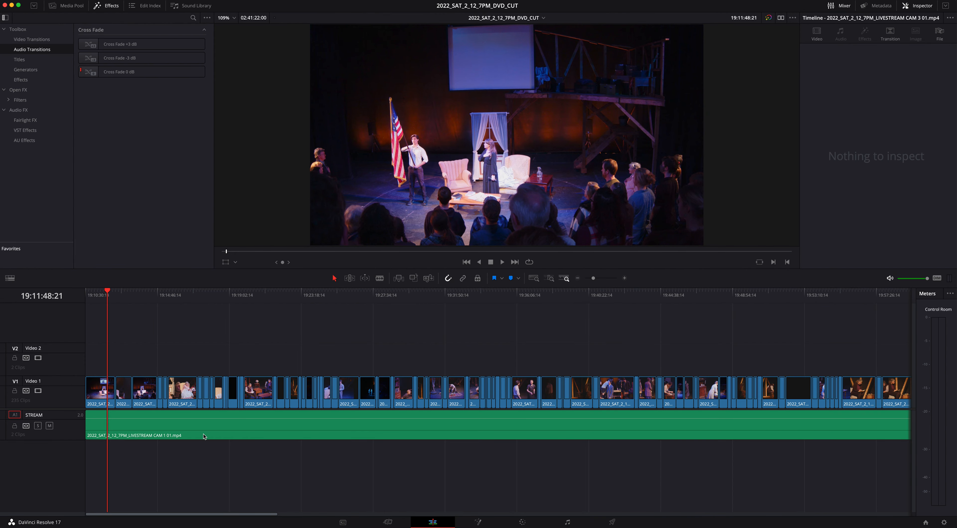
{"action": "left_click_drag", "start_coordinate": [105, 294], "coordinate": [80, 301]}
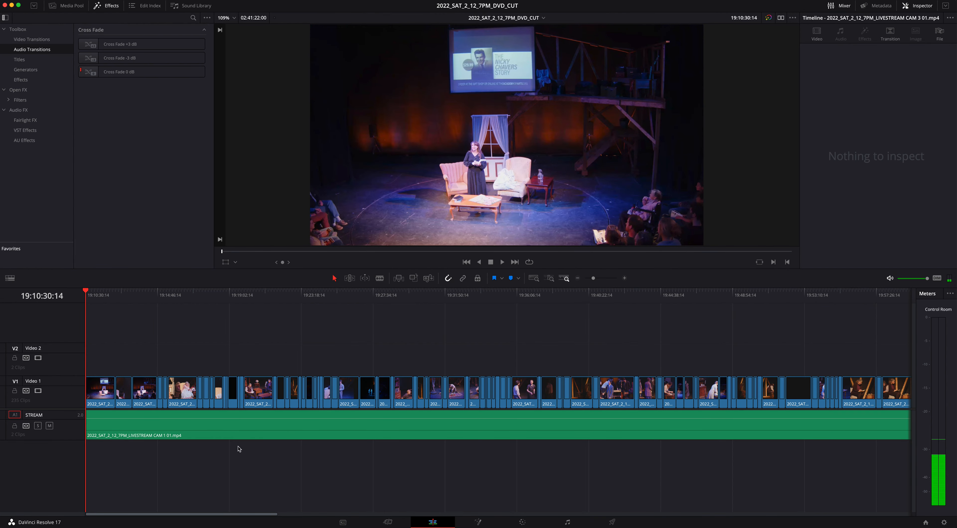
{"action": "left_click", "coordinate": [209, 430]}
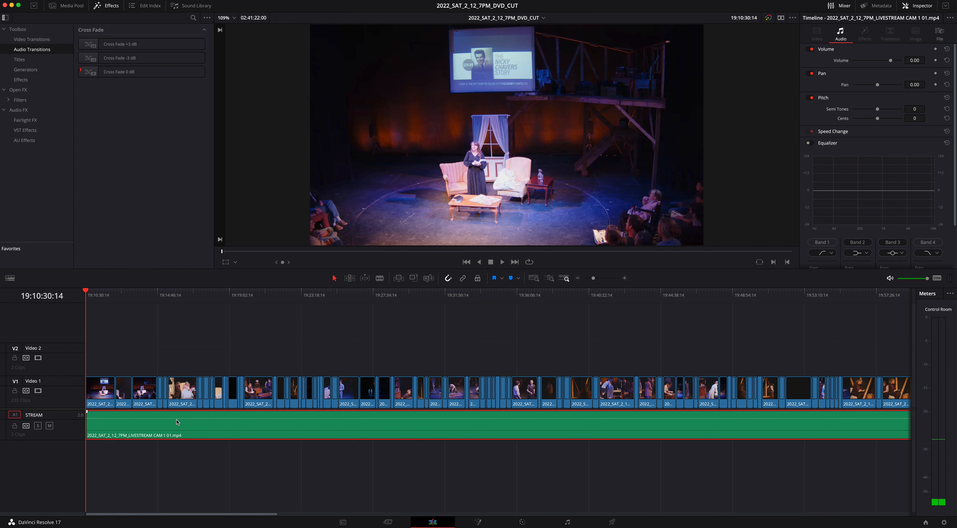
{"action": "key", "text": "super+equal"}
{"action": "left_click", "coordinate": [51, 460]}
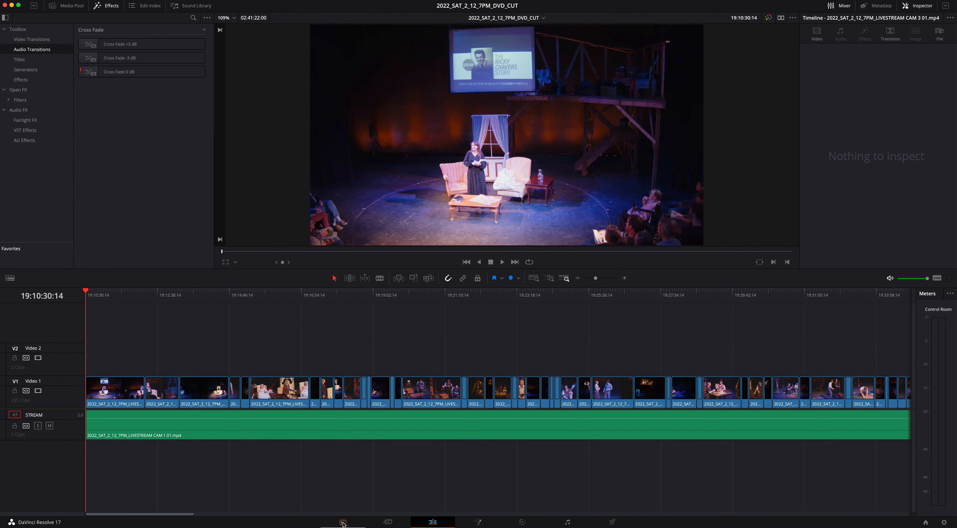
{"action": "left_click", "coordinate": [388, 523]}
{"action": "left_click", "coordinate": [342, 522]}
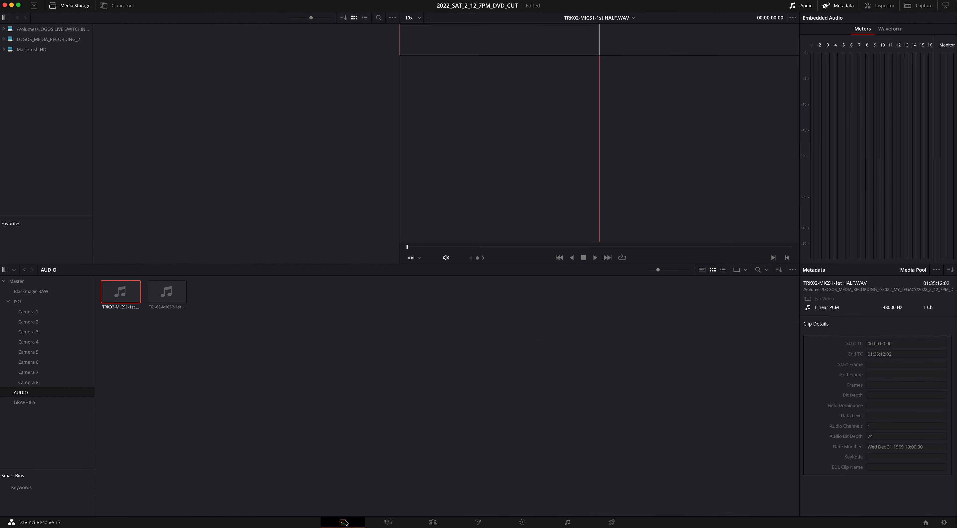
{"action": "key", "text": "super+a"}
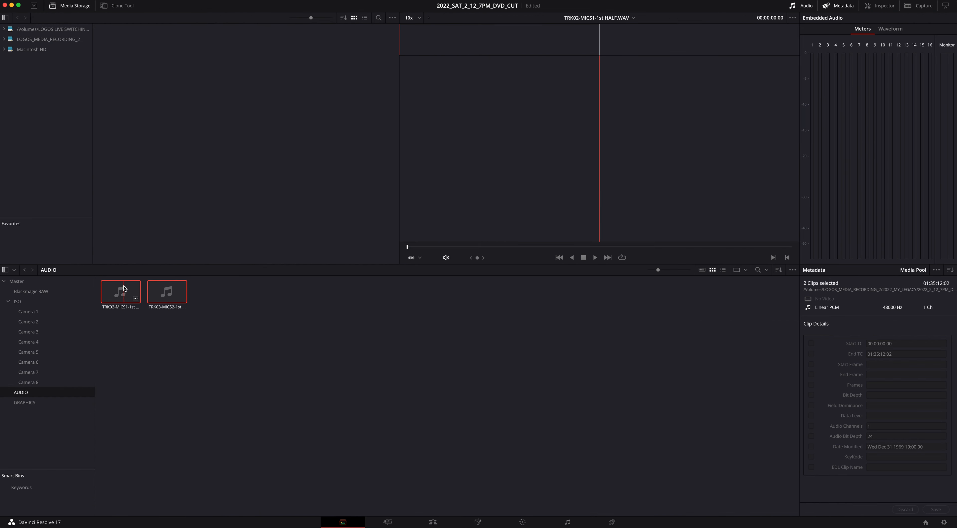
{"action": "left_click", "coordinate": [284, 349]}
{"action": "left_click", "coordinate": [431, 521]}
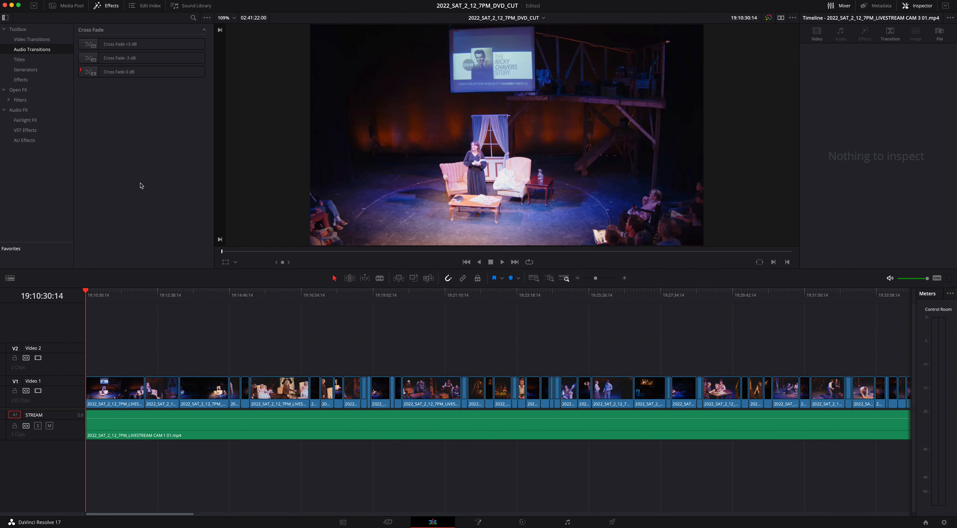
Place TRK02-MICS1-1st HALF.WAV from the AUDIO bin on a new track below STREAM, aligned with the timeline's start
{"action": "left_click", "coordinate": [67, 6]}
{"action": "left_click_drag", "start_coordinate": [187, 68], "coordinate": [86, 460]}
{"action": "left_click", "coordinate": [128, 77]}
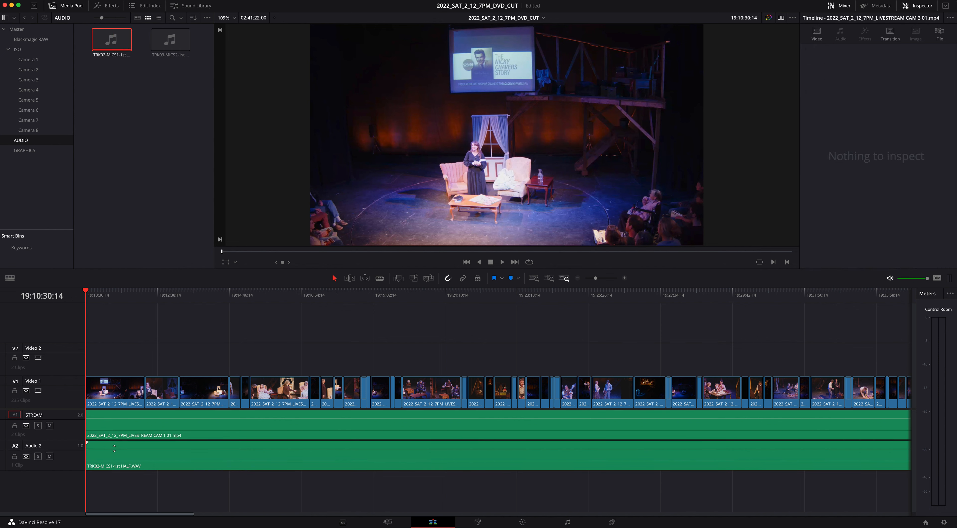
Rename the Audio 2 track MICS
{"action": "double_click", "coordinate": [49, 446]}
{"action": "type", "text": "rMICS"}
{"action": "left_click", "coordinate": [129, 449]}
Try the solo and mute switches of the MICS track, turning each on and off again
{"action": "left_click", "coordinate": [38, 456]}
{"action": "left_click", "coordinate": [39, 457]}
{"action": "left_click", "coordinate": [49, 456]}
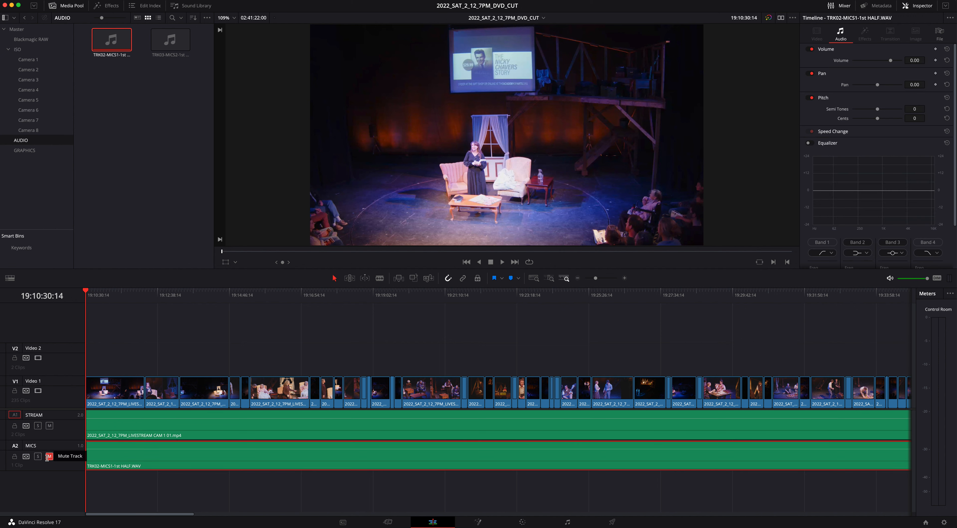
{"action": "left_click", "coordinate": [49, 456]}
Try linking the STREAM and MICS audio clips to each other, and unlink them again
{"action": "left_click_drag", "start_coordinate": [141, 472], "coordinate": [157, 423]}
{"action": "right_click", "coordinate": [157, 424]}
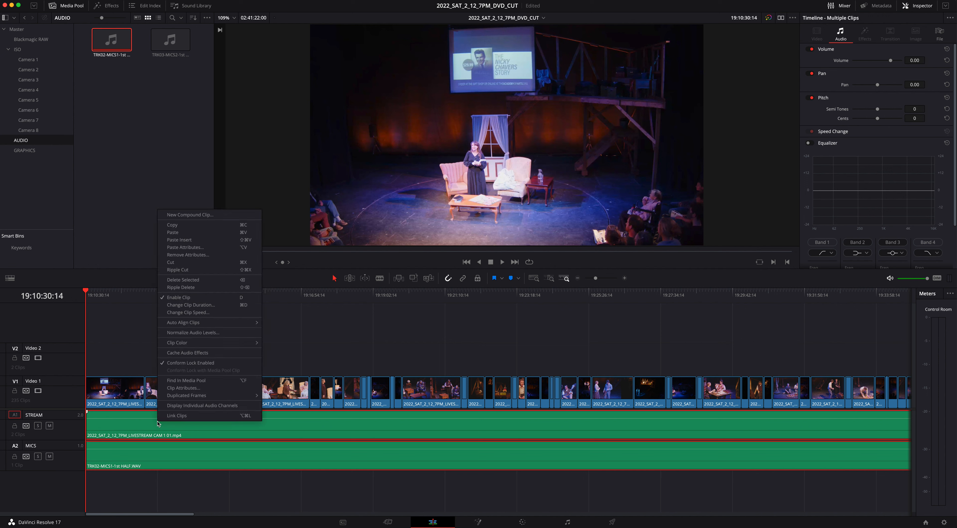
{"action": "left_click", "coordinate": [181, 416]}
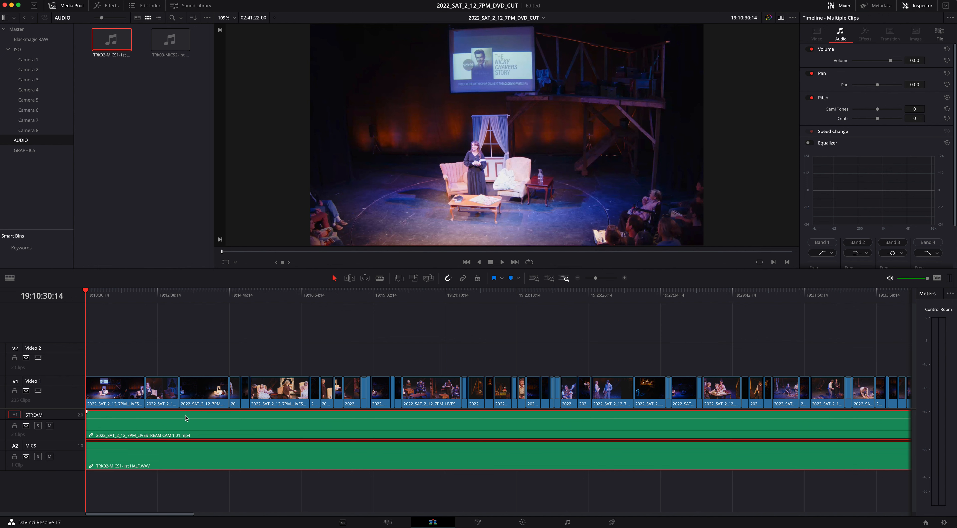
{"action": "mouse_move", "coordinate": [177, 454]}
{"action": "left_mouse_down"}
{"action": "mouse_move", "coordinate": [233, 454]}
{"action": "mouse_move", "coordinate": [148, 448]}
{"action": "mouse_move", "coordinate": [163, 449]}
{"action": "left_mouse_up"}
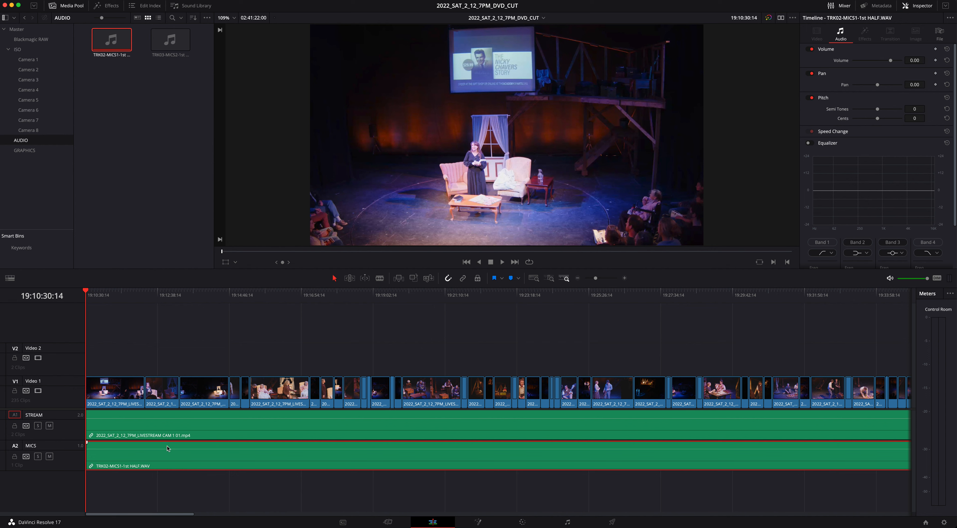
{"action": "key", "text": "alt+super+l"}
Examine the STREAM and MICS tracks and their mixer faders on the Fairlight page with the playhead at 19:14:32:13, and return to the Edit page
{"action": "left_click_drag", "start_coordinate": [86, 293], "coordinate": [217, 307]}
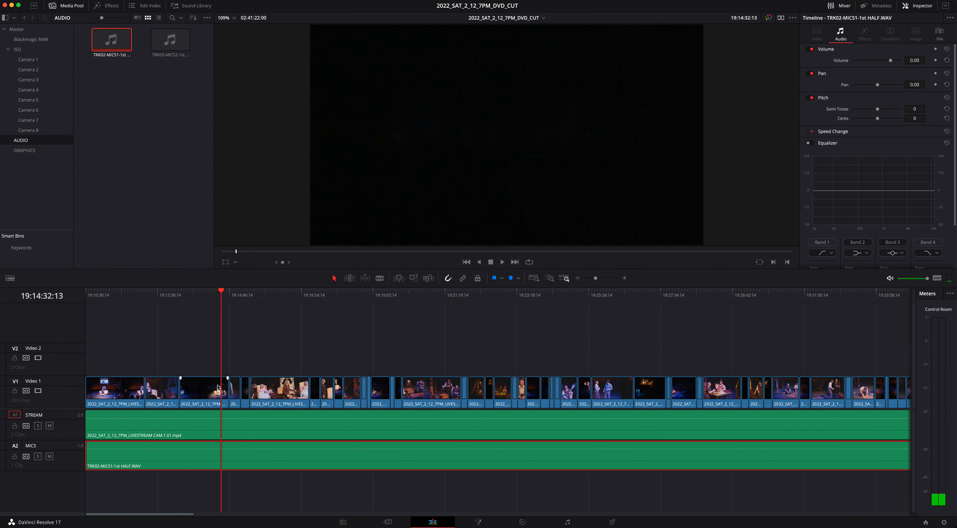
{"action": "left_click", "coordinate": [136, 499]}
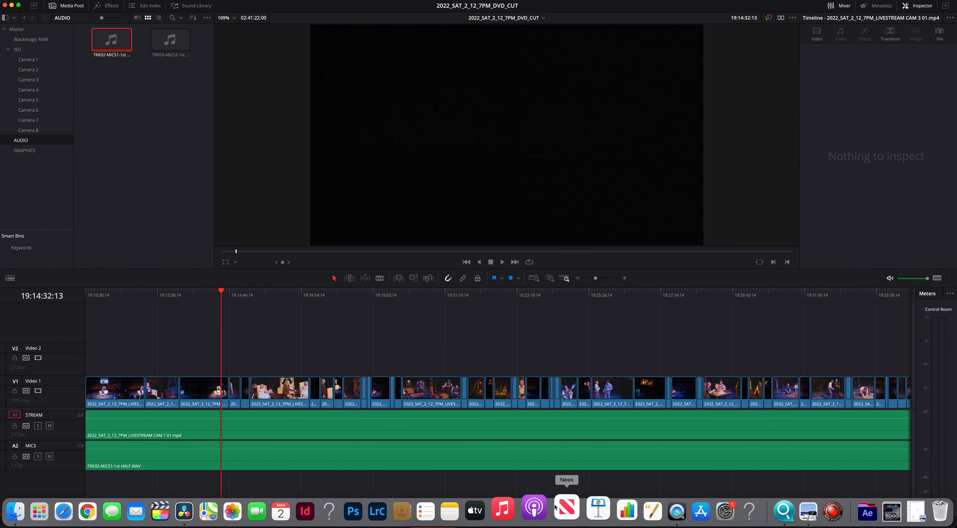
{"action": "left_click", "coordinate": [569, 522]}
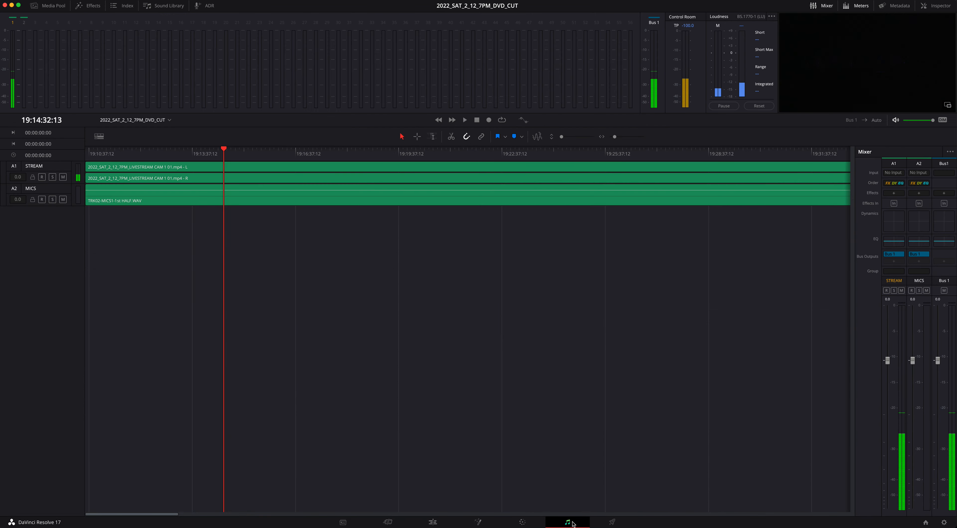
{"action": "left_click", "coordinate": [128, 190]}
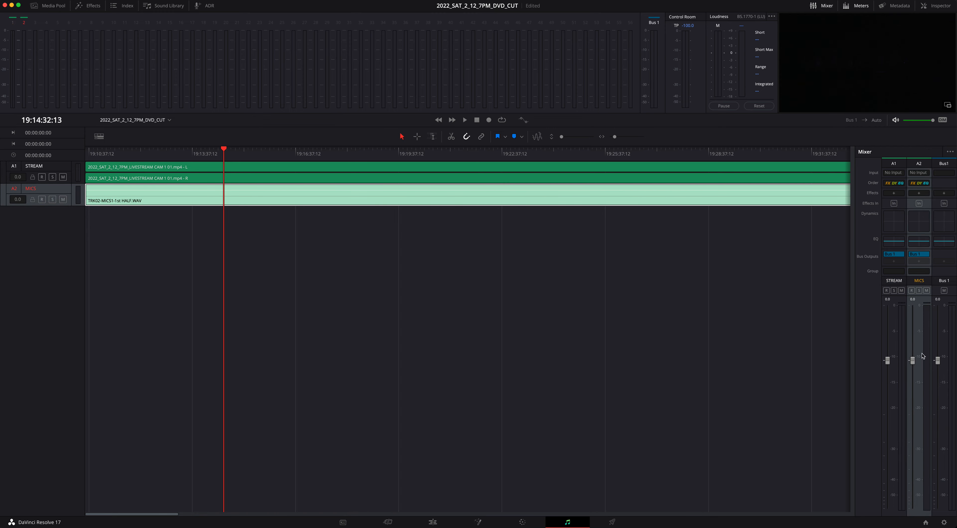
{"action": "left_click", "coordinate": [896, 282]}
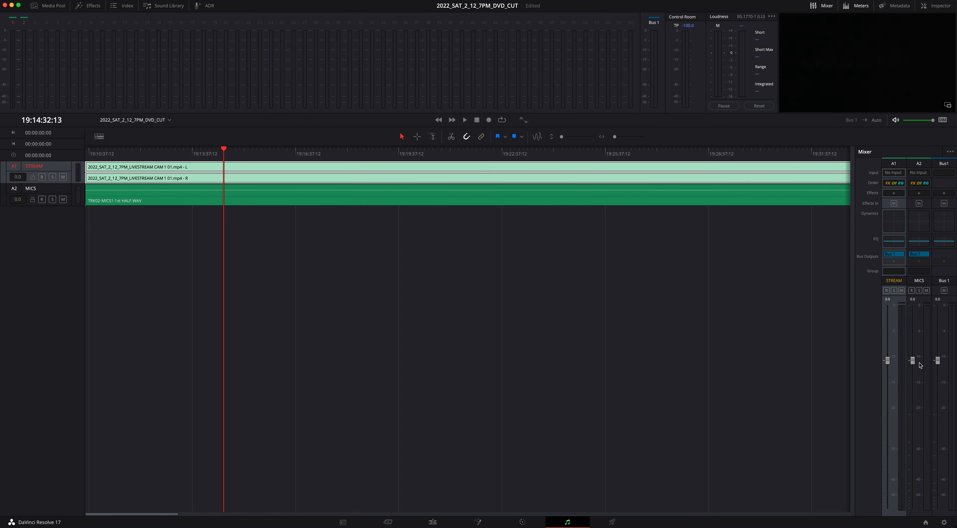
{"action": "left_click_drag", "start_coordinate": [911, 391], "coordinate": [907, 395]}
{"action": "double_click", "coordinate": [912, 400]}
{"action": "left_click", "coordinate": [432, 522]}
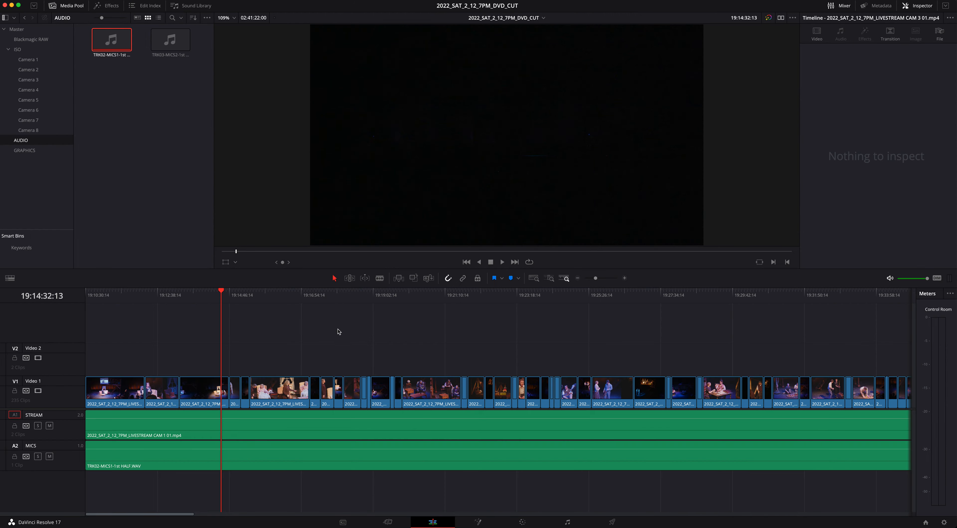
Try splitting the video and both audio tracks at 19:16:03:21 and shifting the following clips to open a gap, and undo both edits
{"action": "left_click_drag", "start_coordinate": [306, 294], "coordinate": [305, 350]}
{"action": "key", "text": "super+b"}
{"action": "key", "text": "y"}
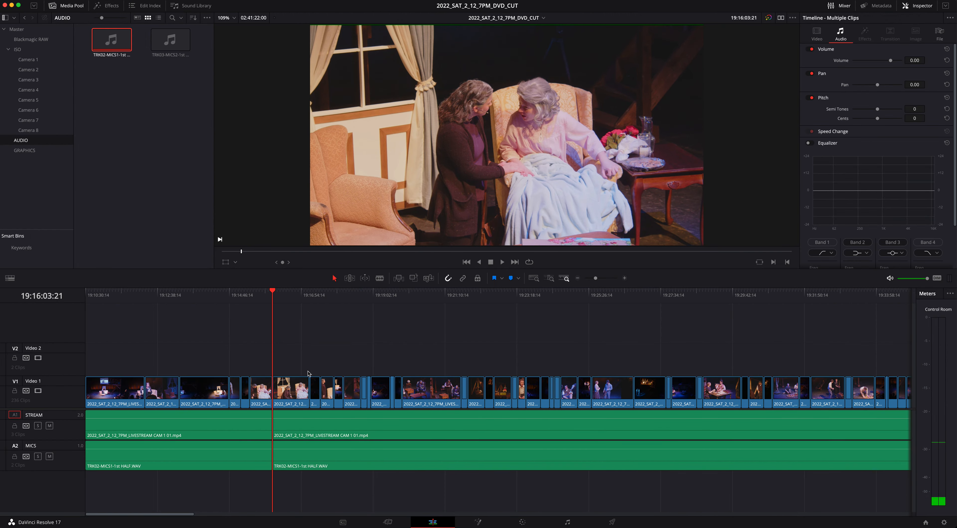
{"action": "left_click_drag", "start_coordinate": [301, 391], "coordinate": [352, 397]}
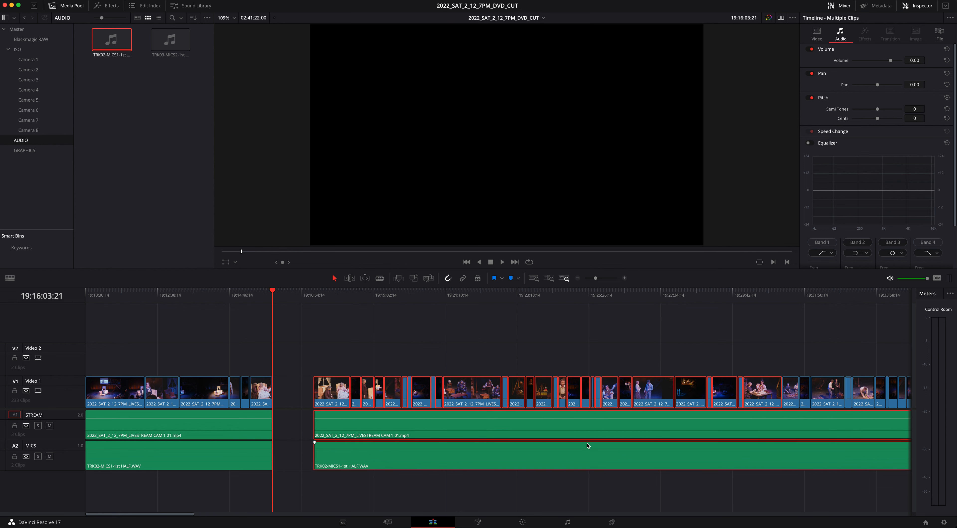
{"action": "key", "text": "super+z"}
{"action": "key", "text": "super+z"}
{"action": "key", "text": "super+shift+a"}
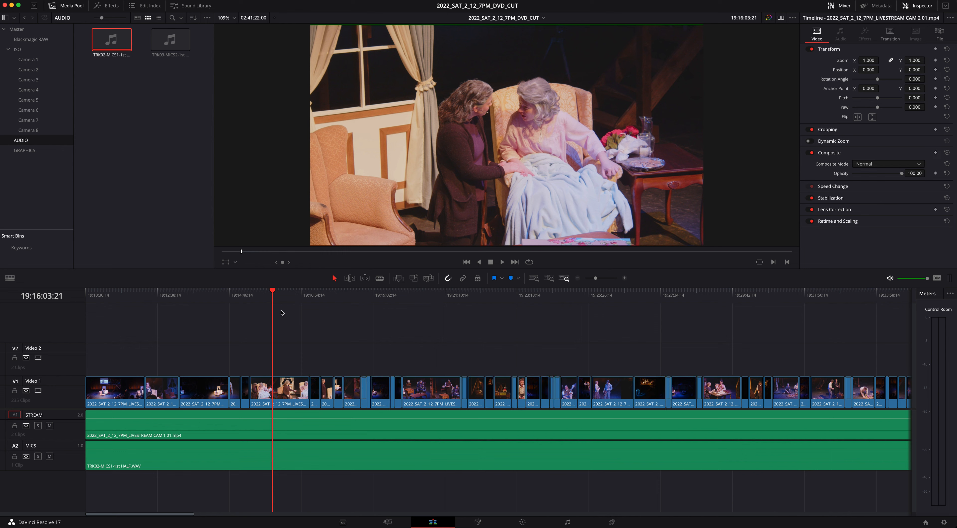
Try splitting the Camera 2 clip and both audio clips at 19:16:42:13, and undo the split
{"action": "left_click_drag", "start_coordinate": [273, 294], "coordinate": [297, 310]}
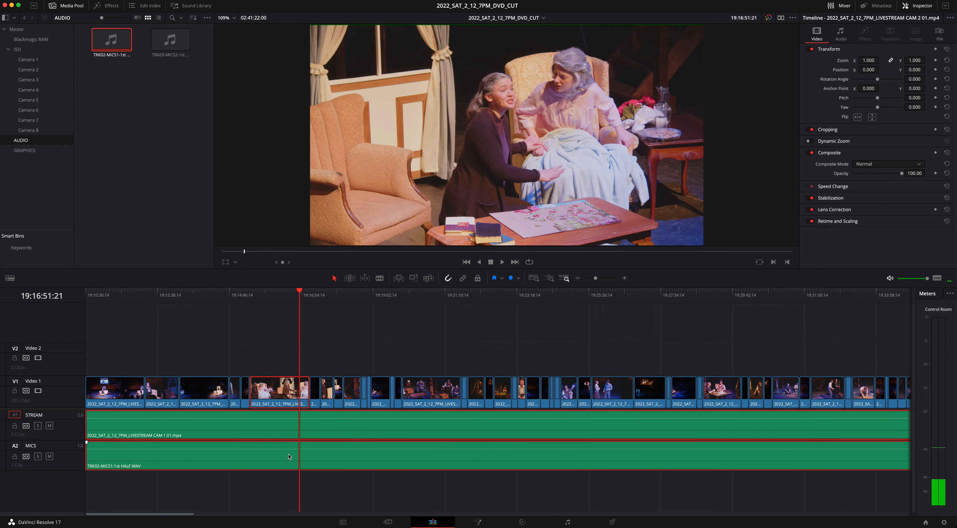
{"action": "left_click", "coordinate": [294, 463]}
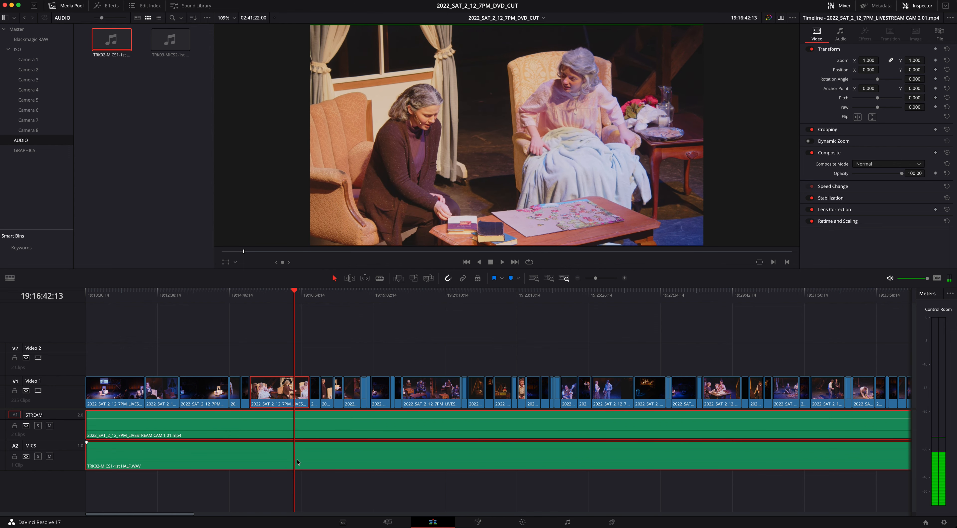
{"action": "key", "text": "super+b"}
{"action": "left_click", "coordinate": [308, 289]}
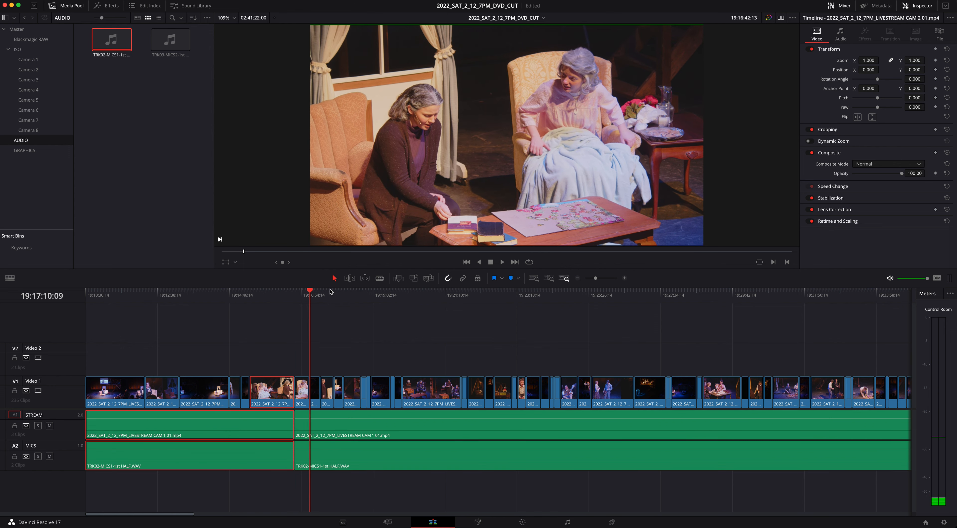
{"action": "key", "text": "super+z"}
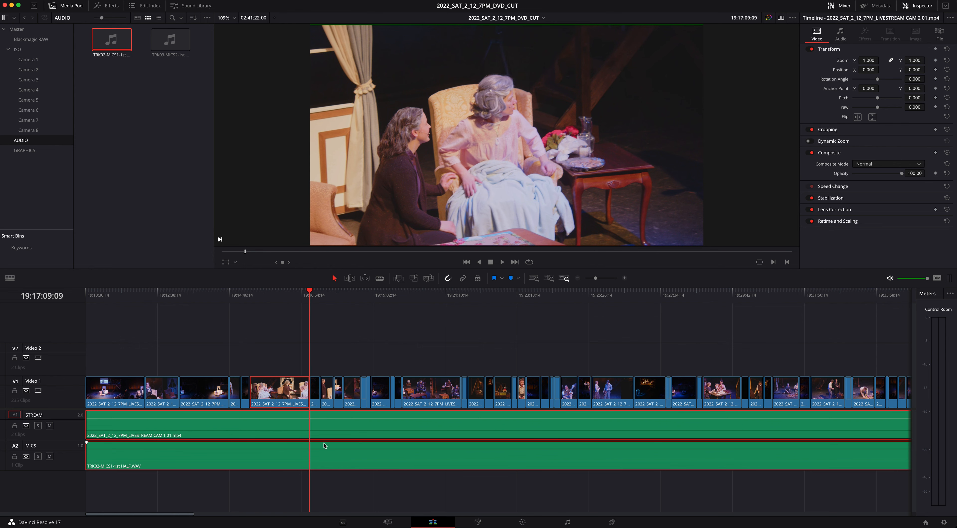
Move the playhead to 19:16:37:05 in the Camera 2 clip and clear the timeline selection
{"action": "left_click_drag", "start_coordinate": [313, 300], "coordinate": [309, 527]}
{"action": "left_click", "coordinate": [341, 347]}
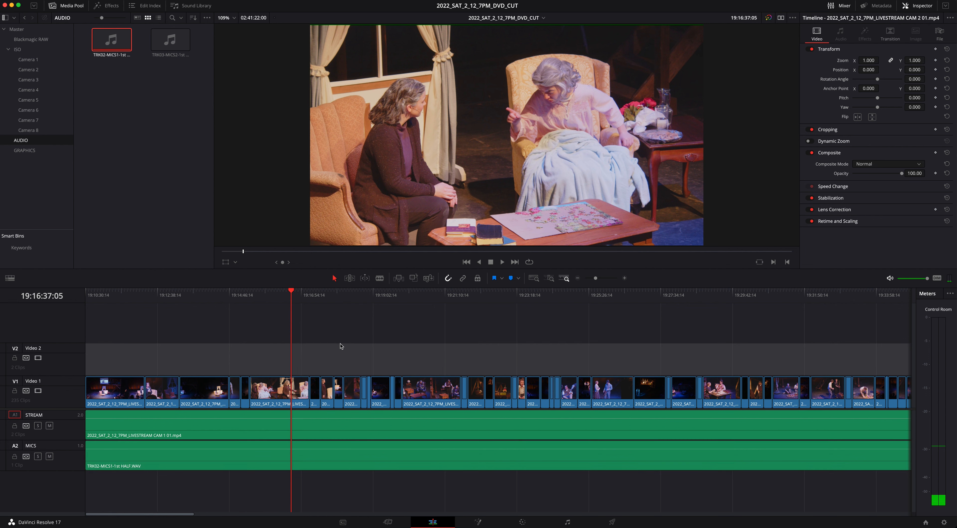
Delete the two clips on Video 2 near the end of the first half
{"action": "key", "text": "super+minus"}
{"action": "key", "text": "super+minus"}
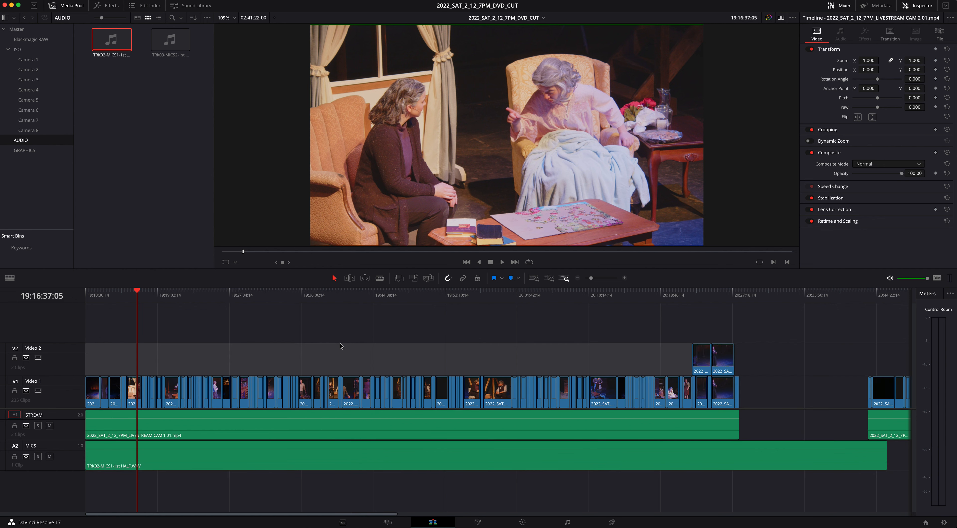
{"action": "left_click", "coordinate": [719, 293]}
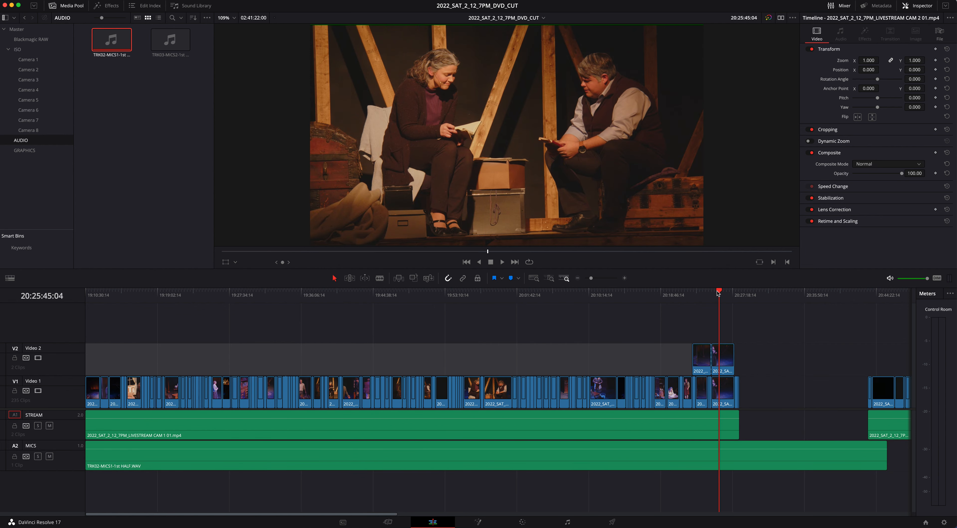
{"action": "key", "text": "super+minus"}
{"action": "left_click_drag", "start_coordinate": [379, 333], "coordinate": [436, 347]}
{"action": "key", "text": "Delete"}
Trim the end of the MICS clip to the end of the first-half video and save the project
{"action": "left_click_drag", "start_coordinate": [484, 450], "coordinate": [411, 450]}
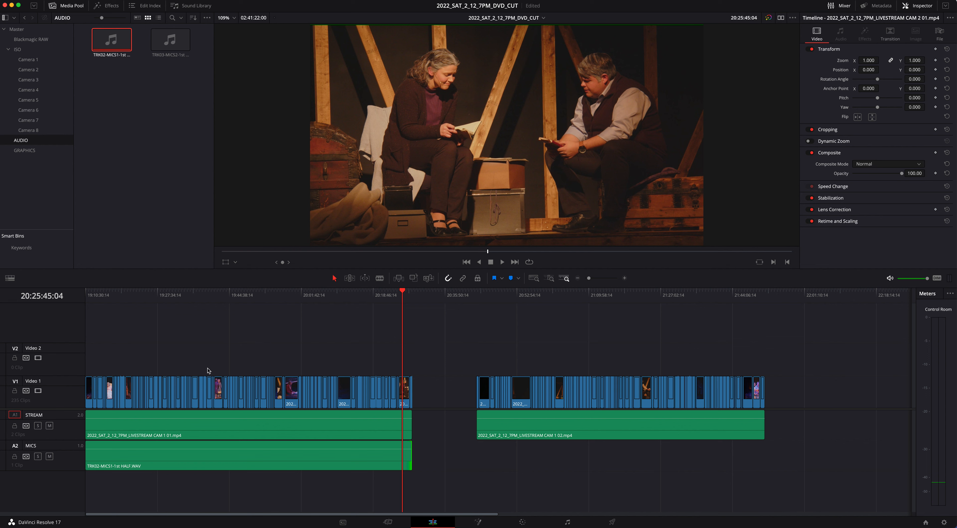
{"action": "key", "text": "super+s"}
Shift all first-half video and audio clips together slightly later so that they start at 19:12:11:21
{"action": "left_click_drag", "start_coordinate": [406, 491], "coordinate": [191, 405]}
{"action": "left_click_drag", "start_coordinate": [134, 423], "coordinate": [140, 424]}
{"action": "left_click", "coordinate": [93, 291]}
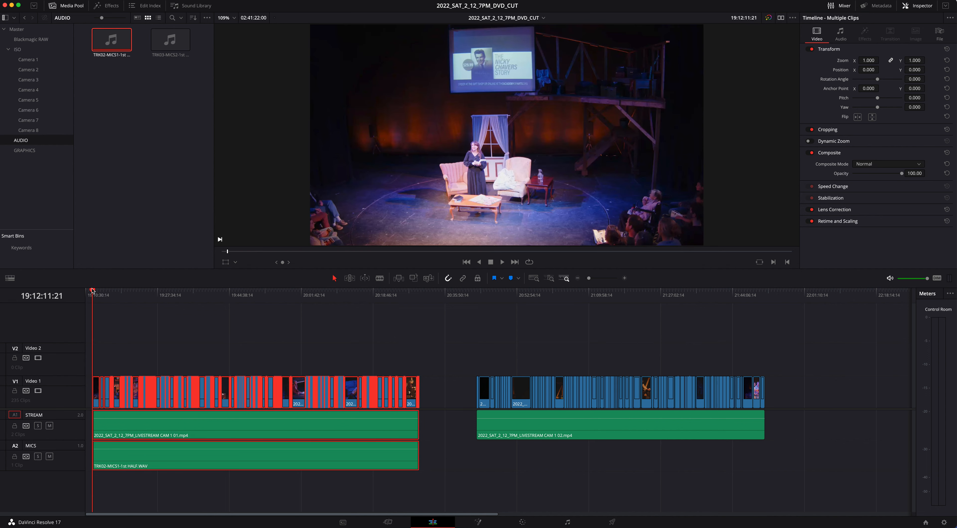
Play the opening of the shifted first half at increased speed and scrub ahead to 19:16:14:13
{"action": "key", "text": "super+equal"}
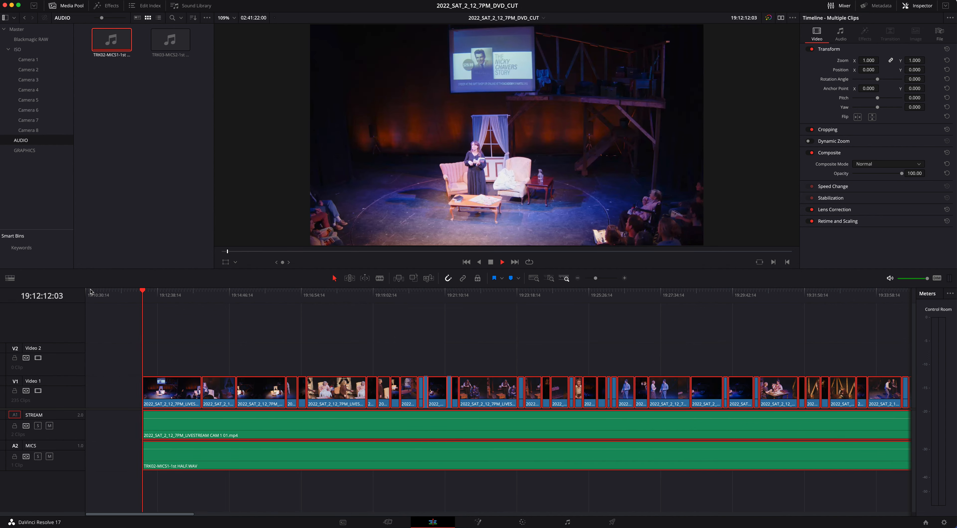
{"action": "key", "text": "l"}
{"action": "key", "text": "l"}
{"action": "left_click", "coordinate": [192, 294]}
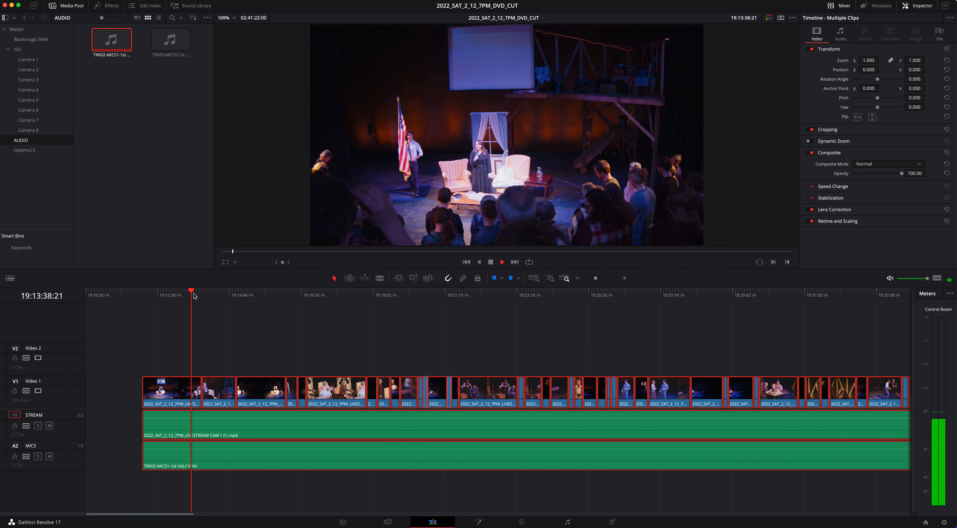
{"action": "key", "text": "l"}
{"action": "key", "text": "l"}
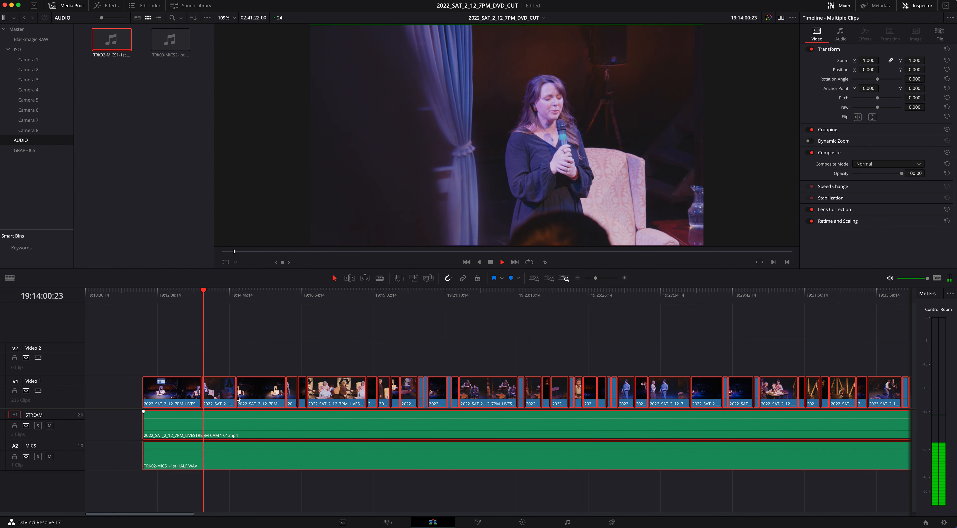
{"action": "left_click_drag", "start_coordinate": [203, 293], "coordinate": [280, 302]}
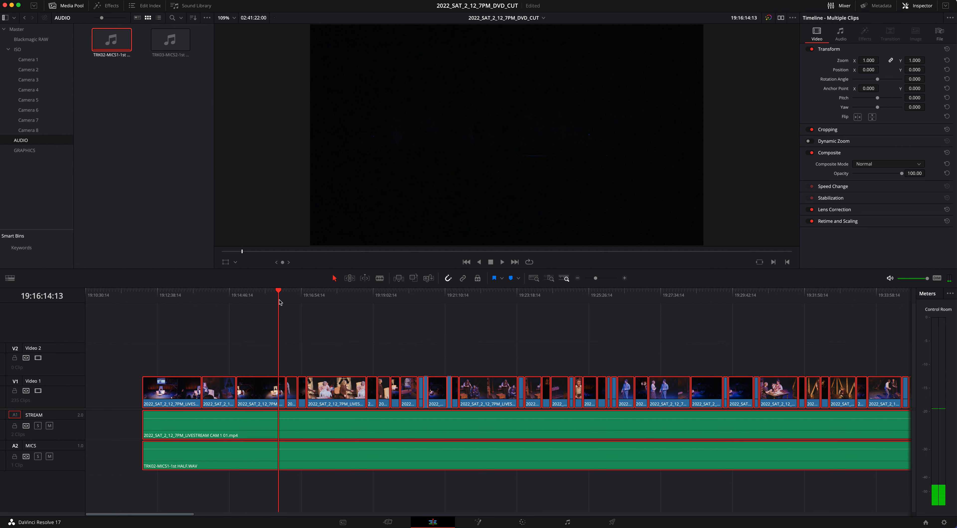
Check the end of the first-half clips at 20:29:49:21 and clear the clip selection
{"action": "key", "text": "super+minus"}
{"action": "key", "text": "super+minus"}
{"action": "key", "text": "super+minus"}
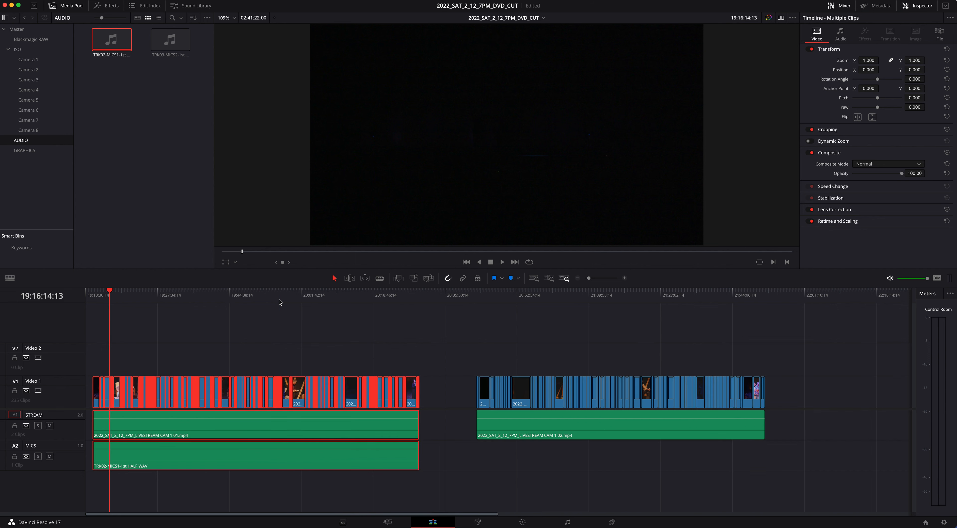
{"action": "left_click", "coordinate": [423, 292]}
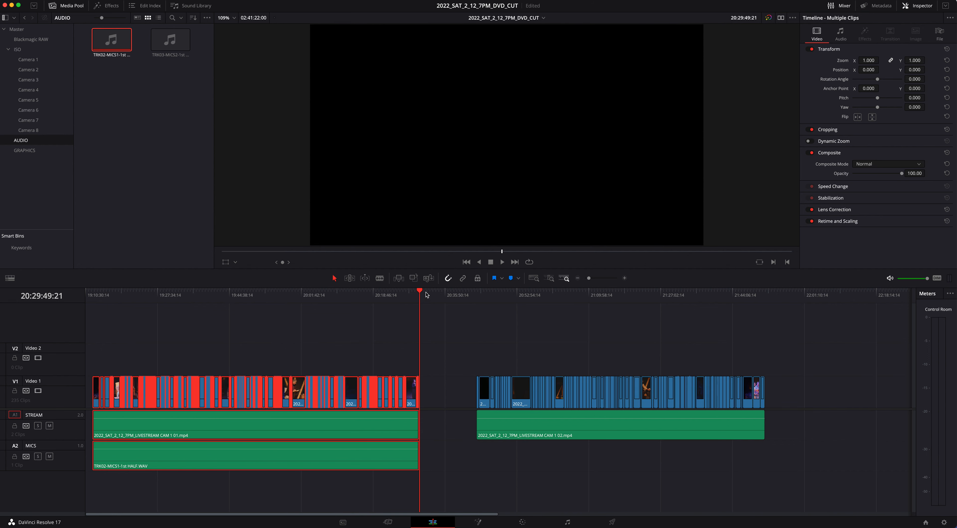
{"action": "mouse_move", "coordinate": [418, 291]}
{"action": "left_mouse_down"}
{"action": "mouse_move", "coordinate": [432, 290]}
{"action": "mouse_move", "coordinate": [420, 291]}
{"action": "left_mouse_up"}
{"action": "left_click", "coordinate": [344, 350]}
Inspect the audio settings of the first-half STREAM and MICS clips with the playhead at 19:19:50:14
{"action": "left_click", "coordinate": [131, 433]}
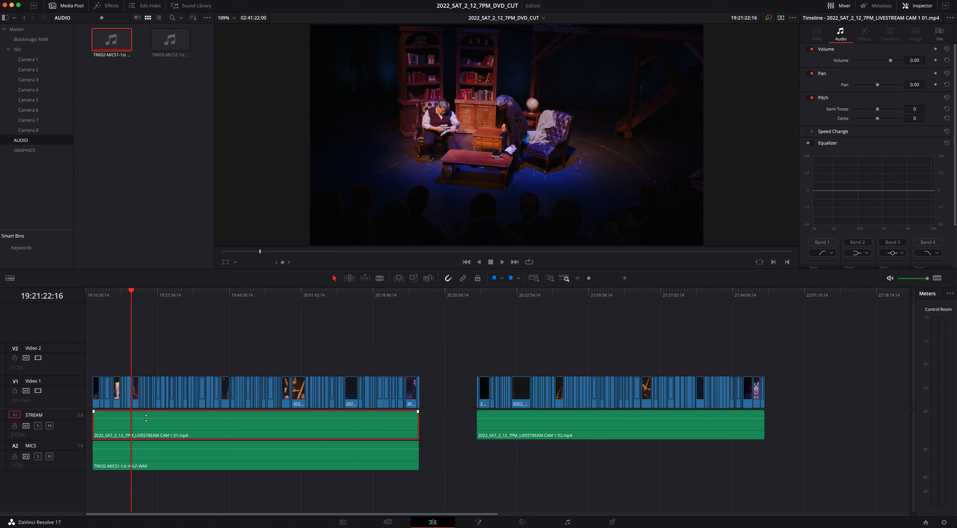
{"action": "left_click", "coordinate": [125, 292]}
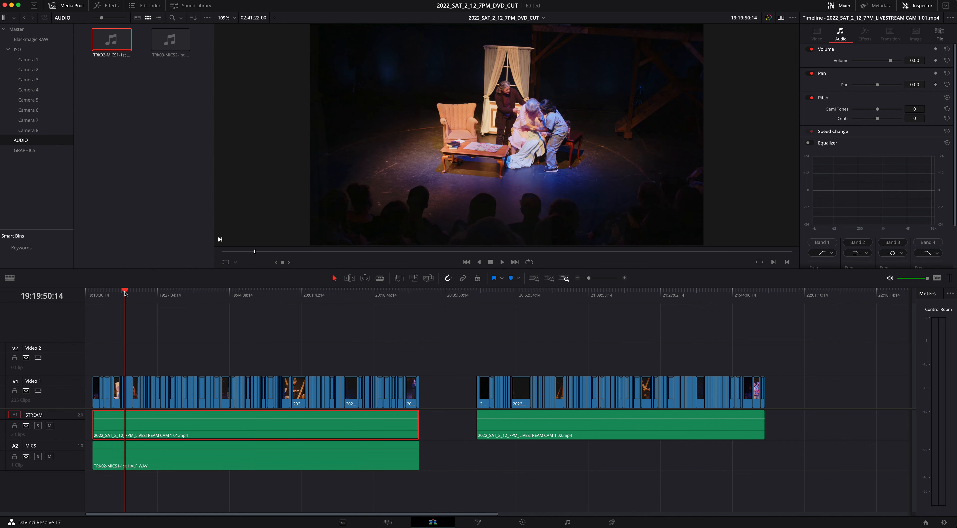
{"action": "key", "text": "super+equal"}
{"action": "key", "text": "super+equal"}
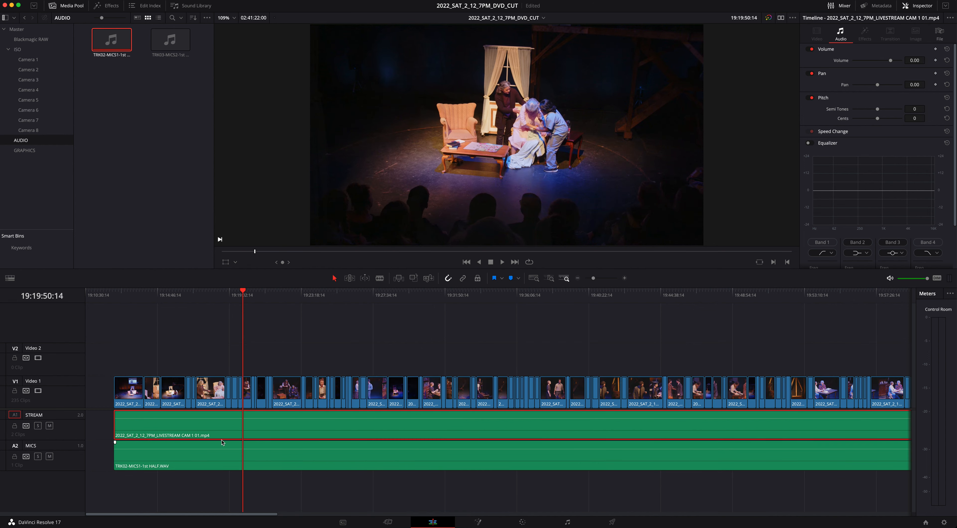
{"action": "left_click", "coordinate": [217, 457]}
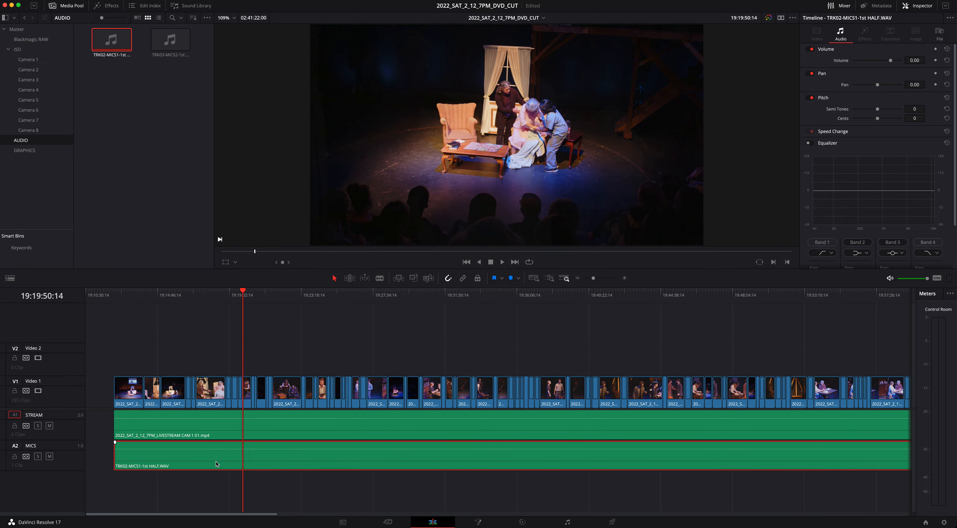
Switch to Finder and collapse the expanded recording folders and the 02_AUDIO folder in the DVD CUT project folder
{"action": "key", "text": "ctrl+Up"}
{"action": "left_click", "coordinate": [173, 314]}
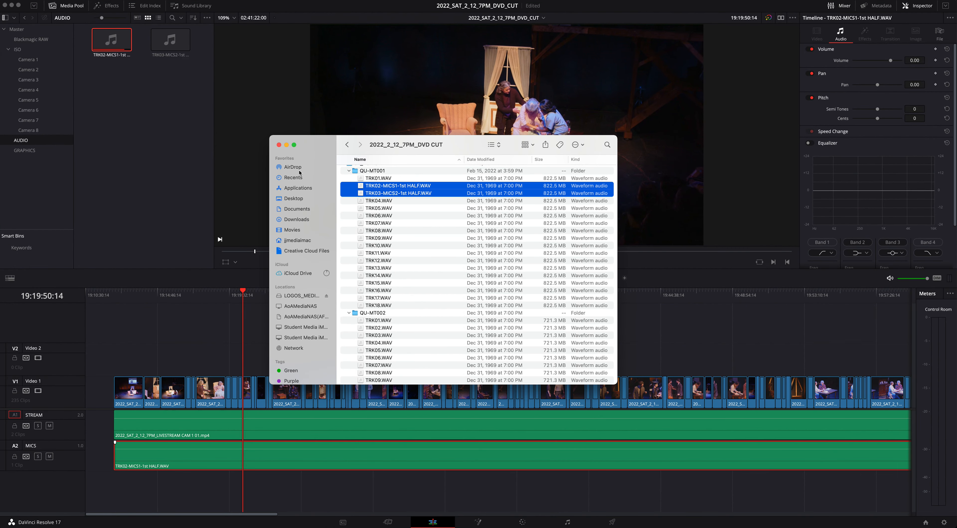
{"action": "left_click", "coordinate": [349, 171]}
{"action": "left_click", "coordinate": [349, 190]}
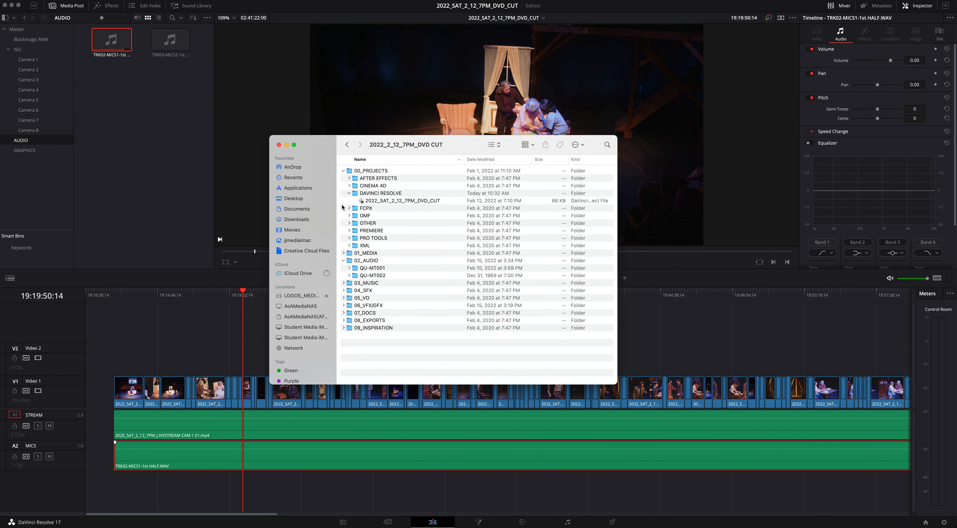
{"action": "left_click", "coordinate": [344, 261]}
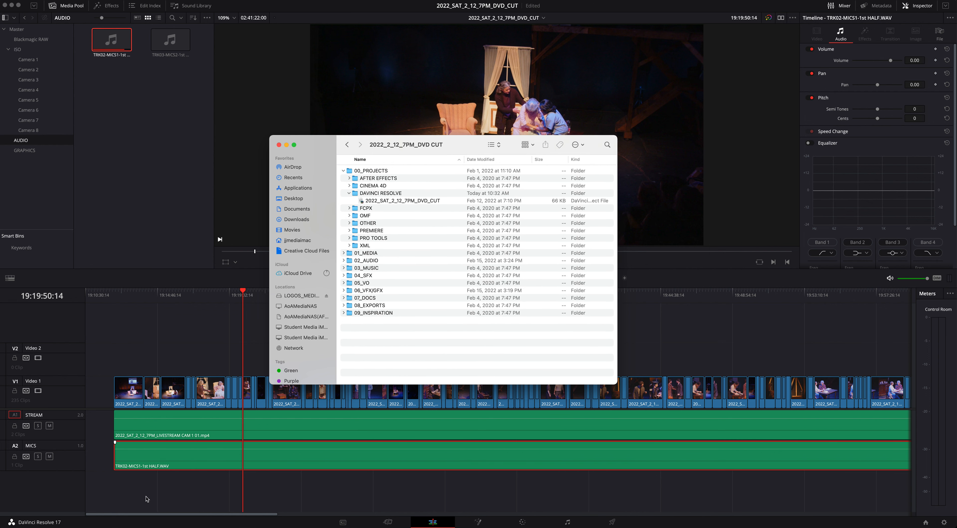
Return to DaVinci Resolve and lower the MICS clip's volume to -2.78 with the playhead at 19:18:50:16
{"action": "left_click", "coordinate": [152, 501]}
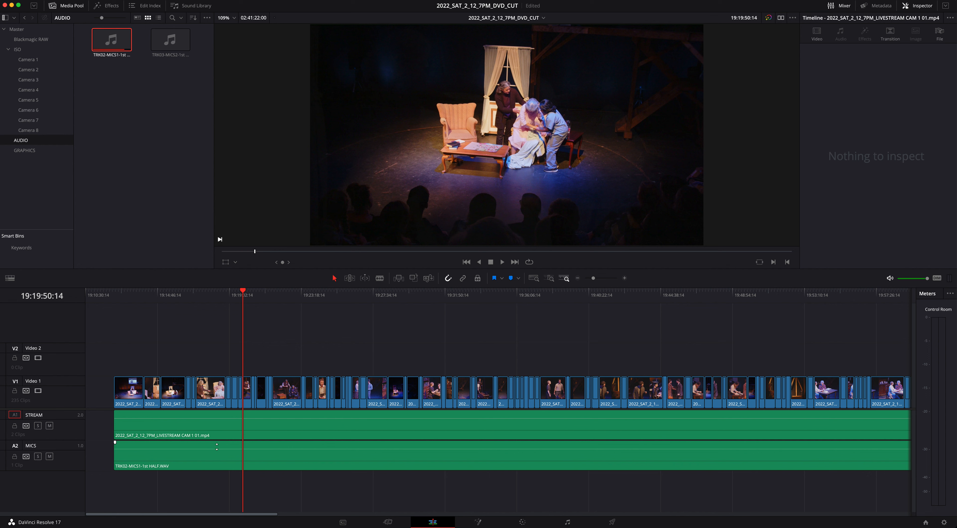
{"action": "left_click_drag", "start_coordinate": [246, 295], "coordinate": [226, 295]}
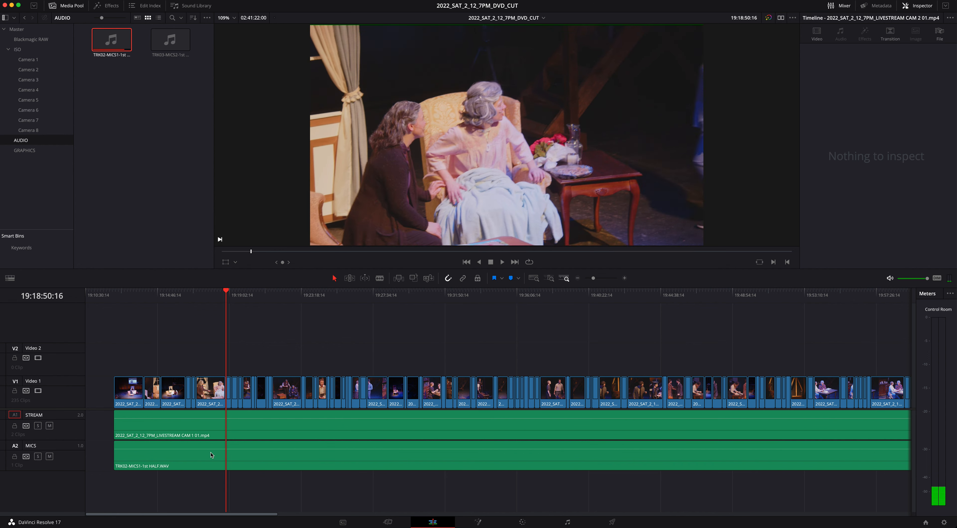
{"action": "left_click_drag", "start_coordinate": [225, 449], "coordinate": [225, 450]}
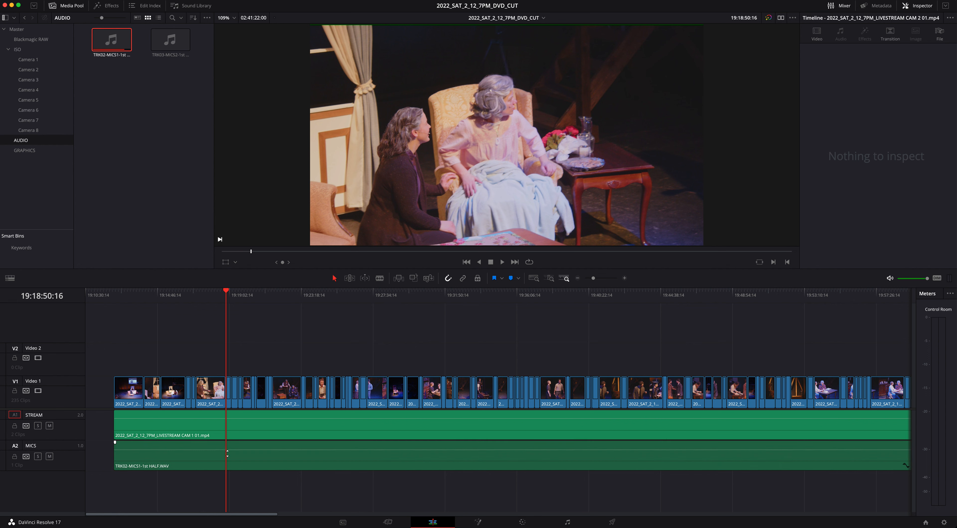
Show the MICS clip's volume curve and try adding volume keyframes at 19:18:50:16 and 19:19:10:23
{"action": "left_click", "coordinate": [904, 465]}
{"action": "scroll", "coordinate": [906, 467], "scroll_direction": "down", "scroll_amount": 1}
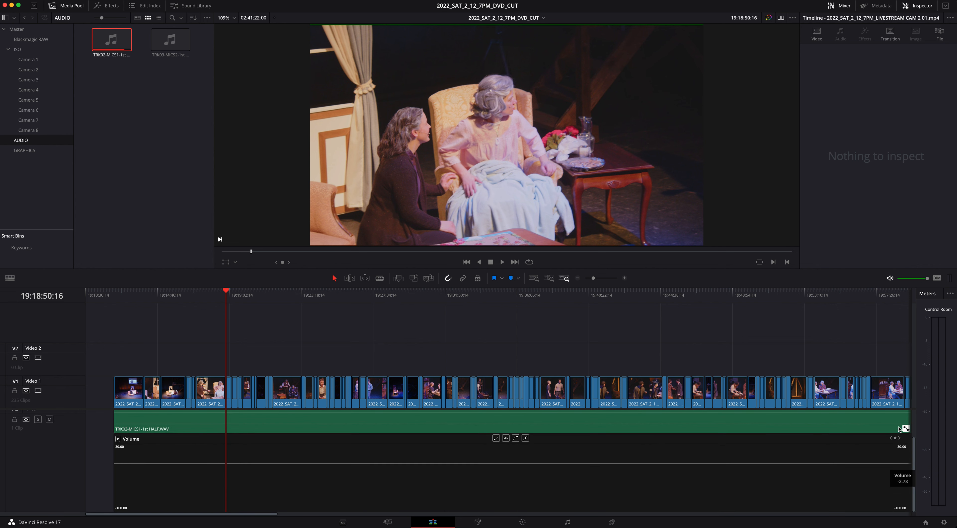
{"action": "left_click", "coordinate": [895, 439]}
{"action": "key", "text": "space"}
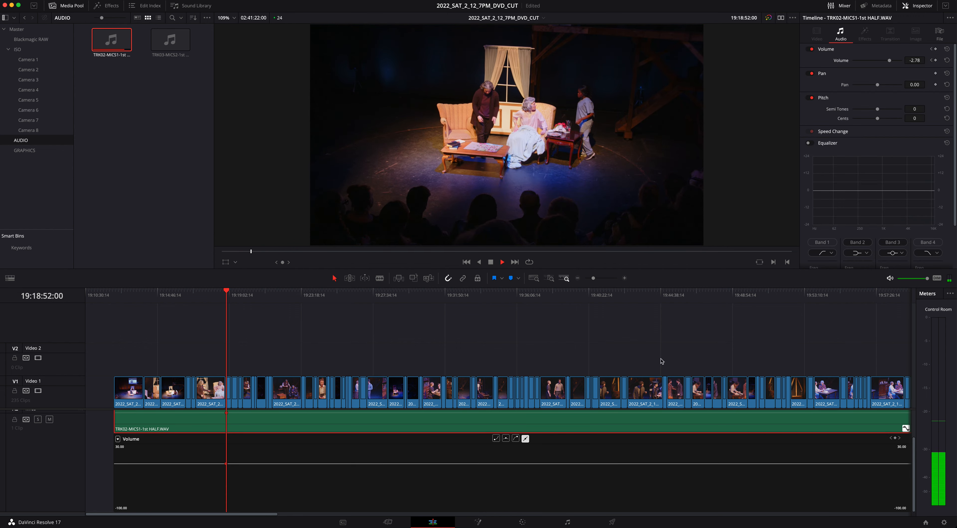
{"action": "key", "text": "space"}
{"action": "left_click", "coordinate": [895, 438]}
{"action": "key", "text": "super+equal"}
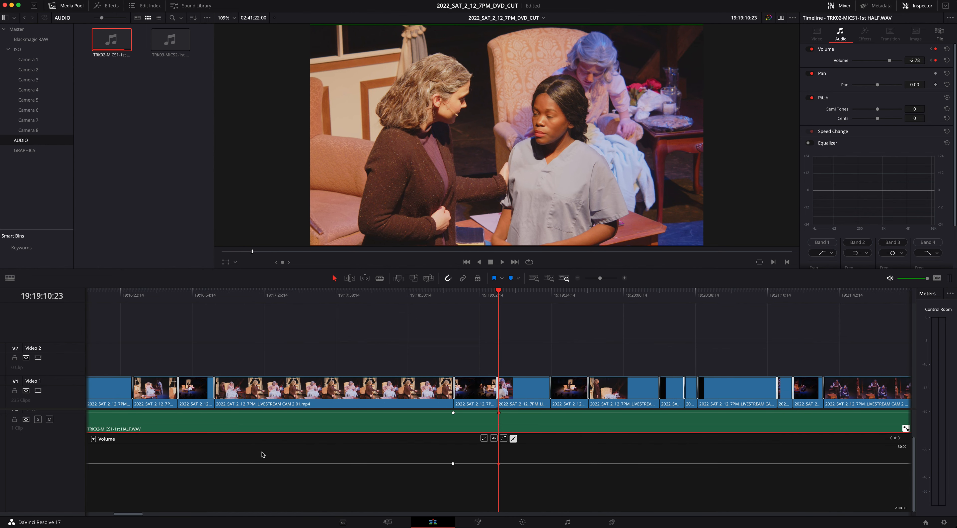
Try adding two more volume keyframes farther along the MICS clip, the last one at 19:20:15:01
{"action": "key", "text": "space"}
{"action": "left_click_drag", "start_coordinate": [536, 296], "coordinate": [645, 296]}
{"action": "left_click", "coordinate": [896, 437]}
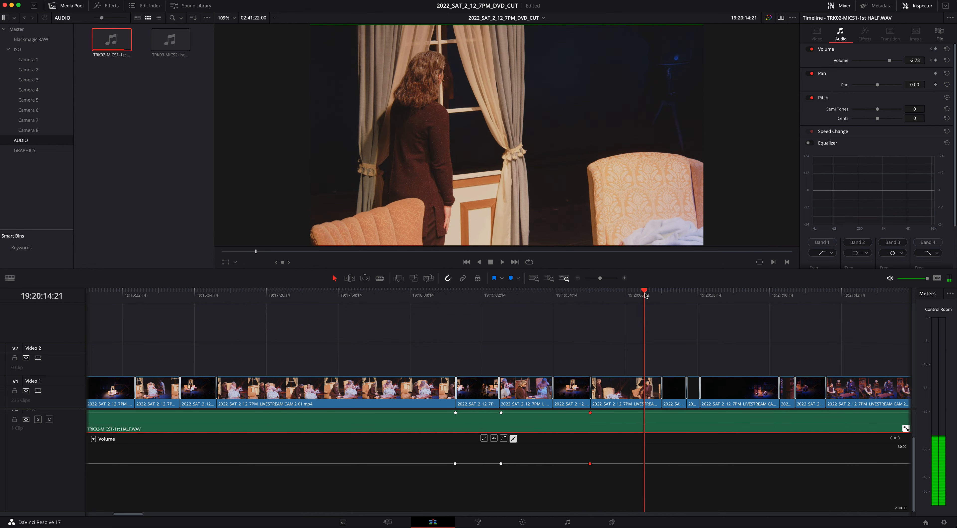
{"action": "left_click", "coordinate": [895, 438]}
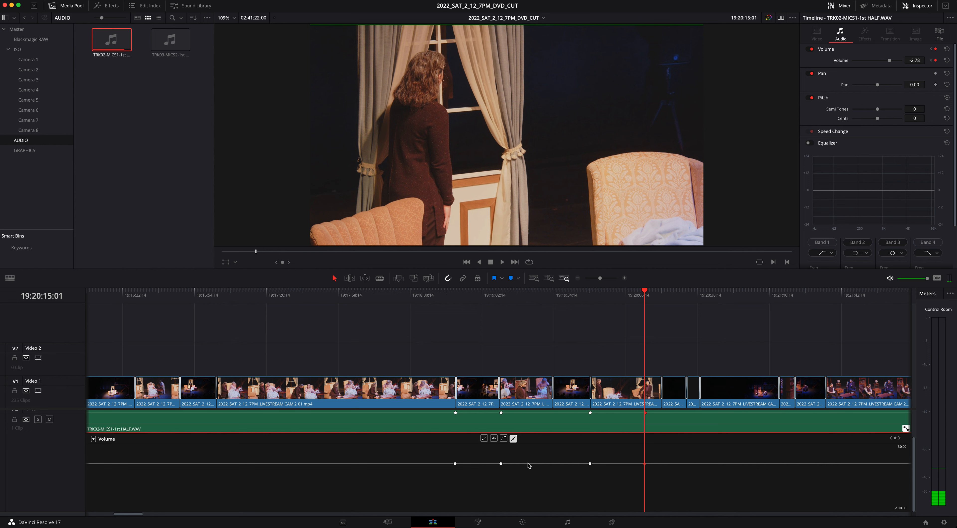
Try lowering the volume between the two middle keyframes to -10.58, and hide the MICS clip's volume curve
{"action": "left_click_drag", "start_coordinate": [528, 465], "coordinate": [525, 469]}
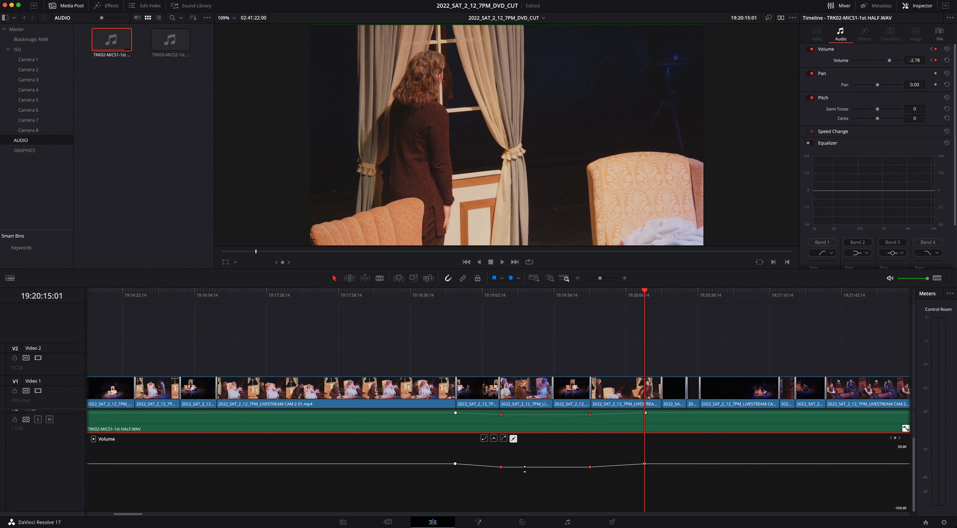
{"action": "left_click", "coordinate": [543, 296]}
{"action": "left_click", "coordinate": [906, 429]}
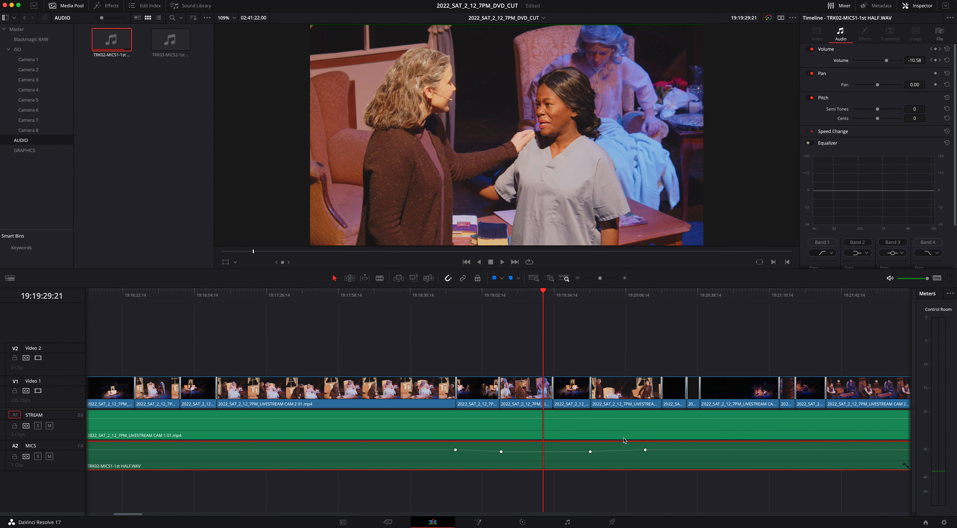
Try adjusting the MICS clip's volume line directly on the track, and undo the change
{"action": "left_click_drag", "start_coordinate": [543, 455], "coordinate": [544, 448]}
{"action": "key", "text": "super+z"}
{"action": "left_click_drag", "start_coordinate": [389, 451], "coordinate": [385, 454]}
Reopen the MICS clip's volume curve and try adding keyframes at 19:20:45:13 and 19:21:21:16
{"action": "left_click", "coordinate": [905, 466]}
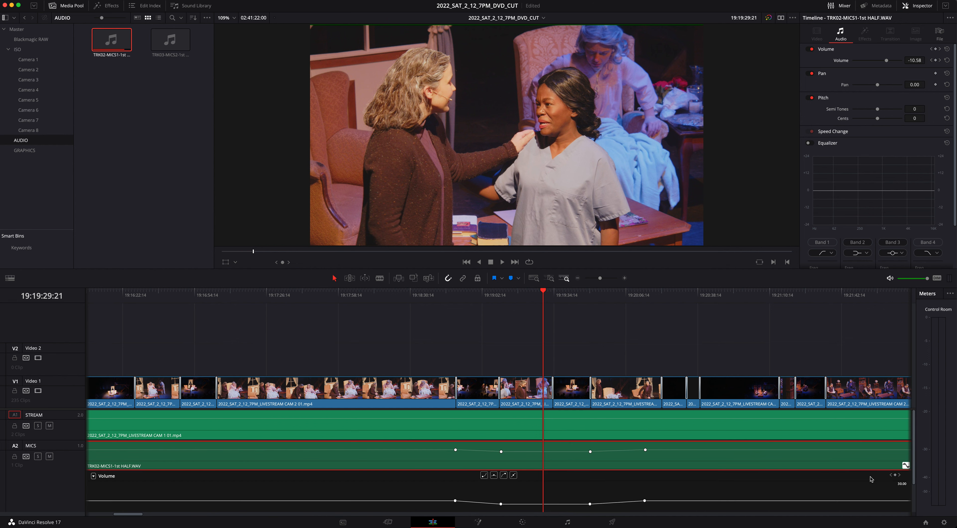
{"action": "scroll", "coordinate": [884, 464], "scroll_direction": "down", "scroll_amount": 3}
{"action": "left_click", "coordinate": [899, 439]}
{"action": "left_click", "coordinate": [899, 439]}
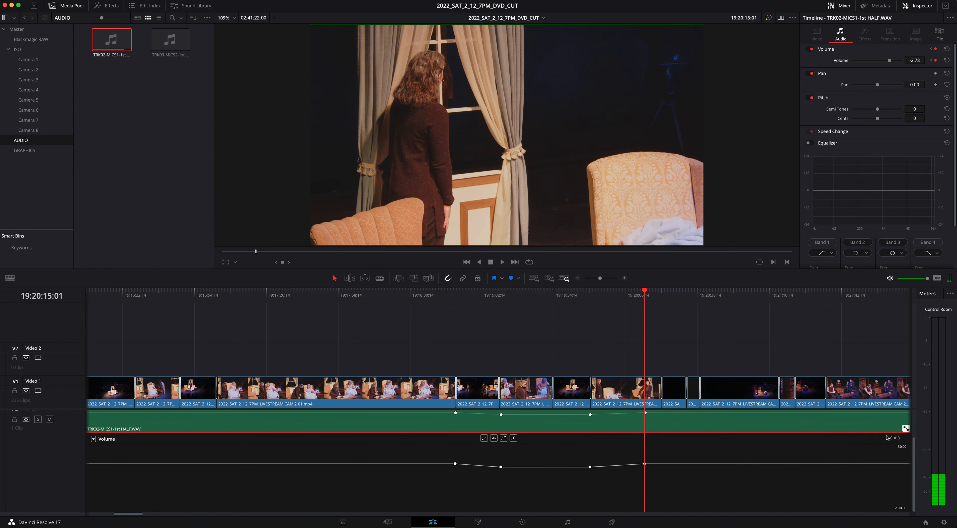
{"action": "left_click", "coordinate": [713, 296]}
{"action": "left_click", "coordinate": [894, 438]}
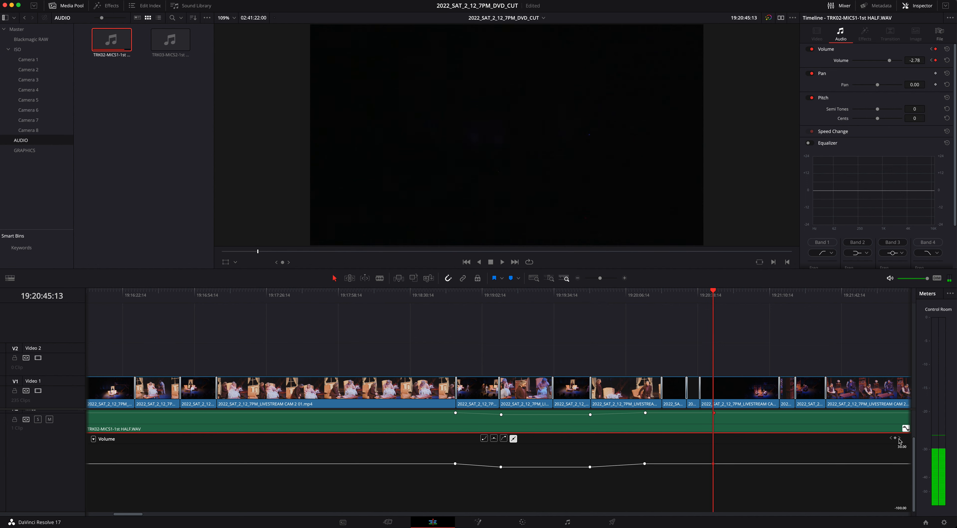
{"action": "left_click_drag", "start_coordinate": [713, 296], "coordinate": [794, 298]}
{"action": "left_click", "coordinate": [896, 438]}
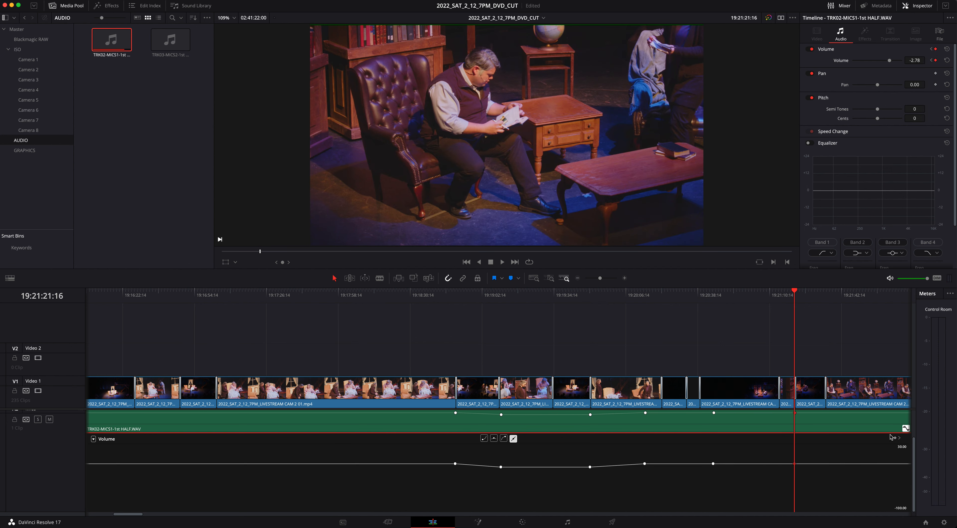
Undo all volume keyframes and the volume dip on the MICS clip, and hide its volume curve
{"action": "key", "text": "super+z"}
{"action": "key", "text": "super+z"}
{"action": "key", "text": "super+z"}
{"action": "key", "text": "super+z"}
{"action": "key", "text": "super+z"}
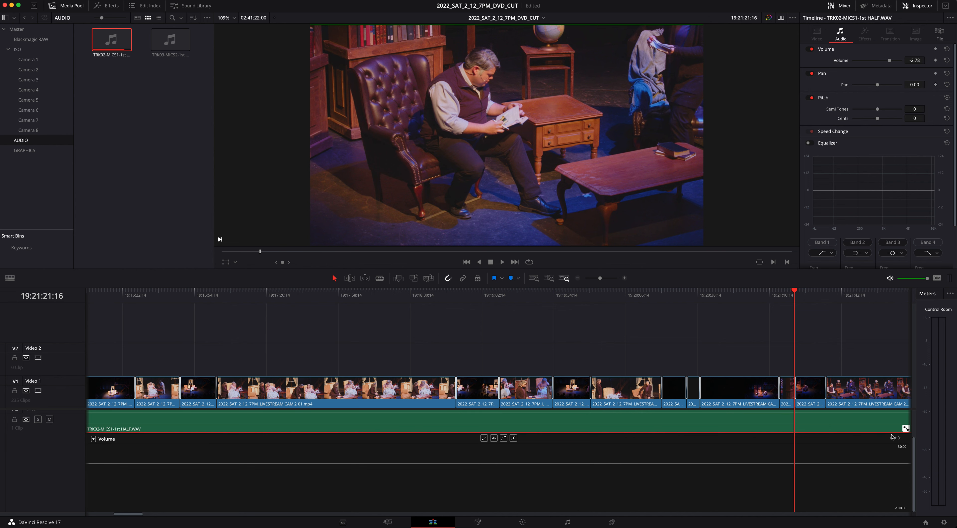
{"action": "left_click", "coordinate": [905, 429]}
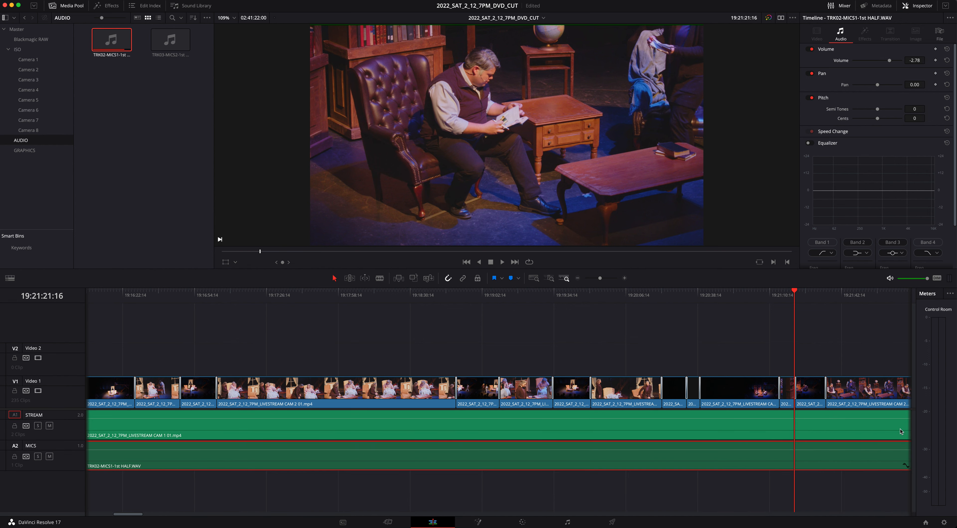
{"action": "scroll", "coordinate": [686, 412], "scroll_direction": "down", "scroll_amount": 8}
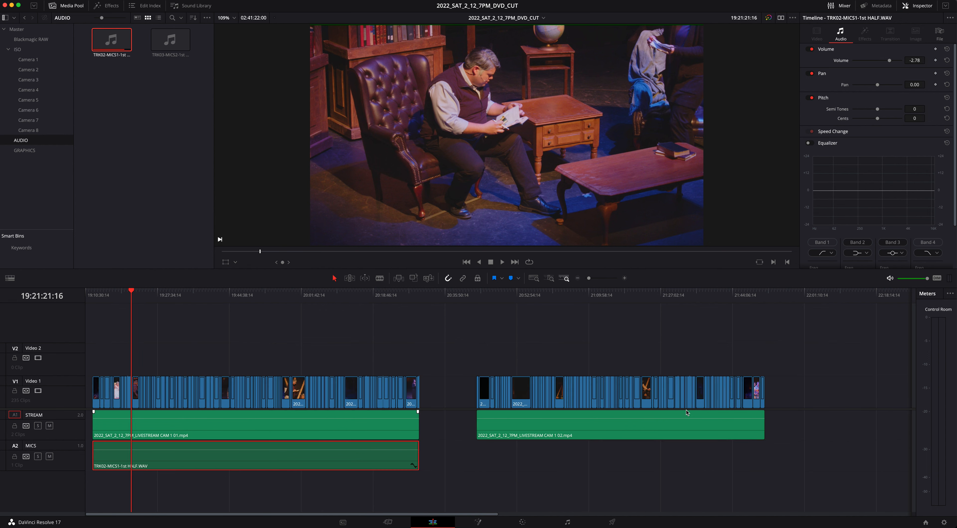
{"action": "scroll", "coordinate": [686, 412], "scroll_direction": "down", "scroll_amount": 3}
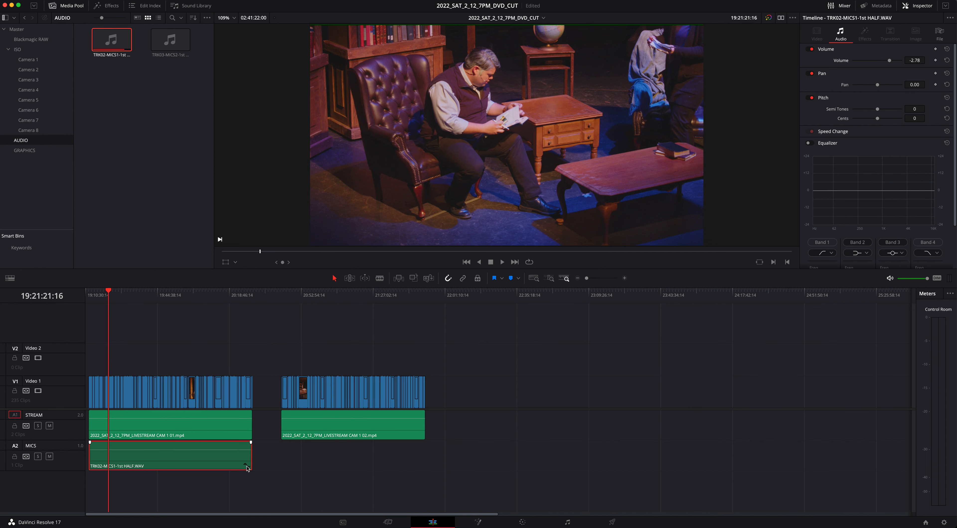
Move the playhead to the start of the timeline at 19:10:30:14, ahead of the first camera clip
{"action": "left_click", "coordinate": [109, 291]}
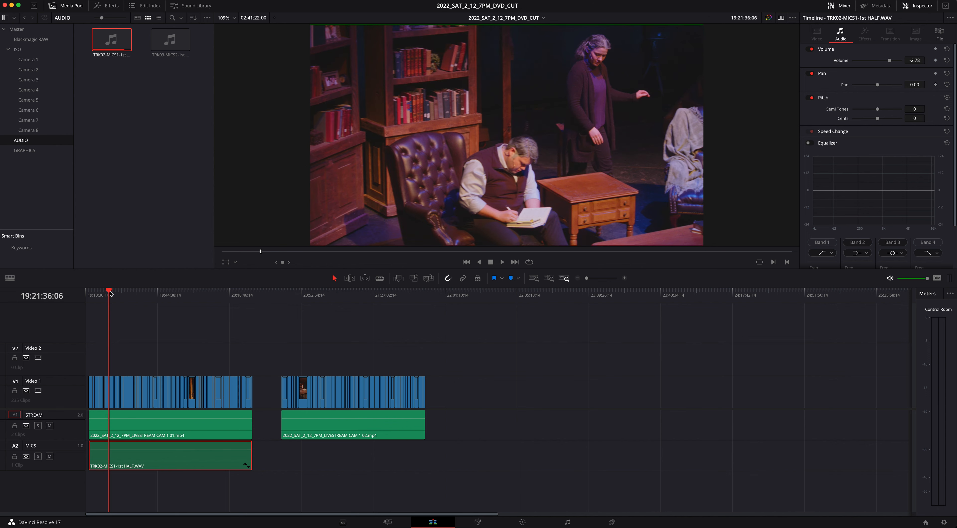
{"action": "scroll", "coordinate": [132, 289], "scroll_direction": "up", "scroll_amount": 2}
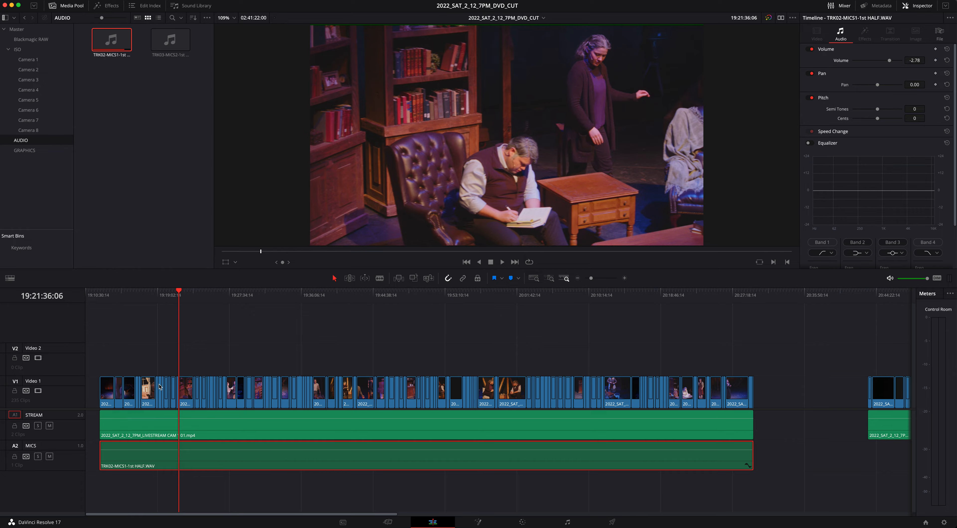
{"action": "left_click", "coordinate": [85, 296]}
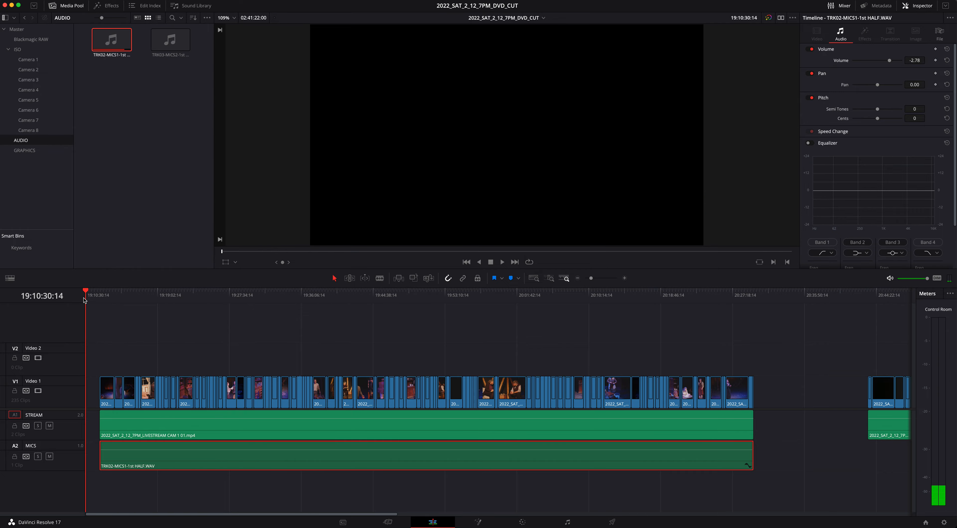
{"action": "scroll", "coordinate": [85, 301], "scroll_direction": "up", "scroll_amount": 2}
Switch to Finder and browse the AoAMediaNAS server to its Final Cut Proxy Media folder
{"action": "key", "text": "ctrl+Up"}
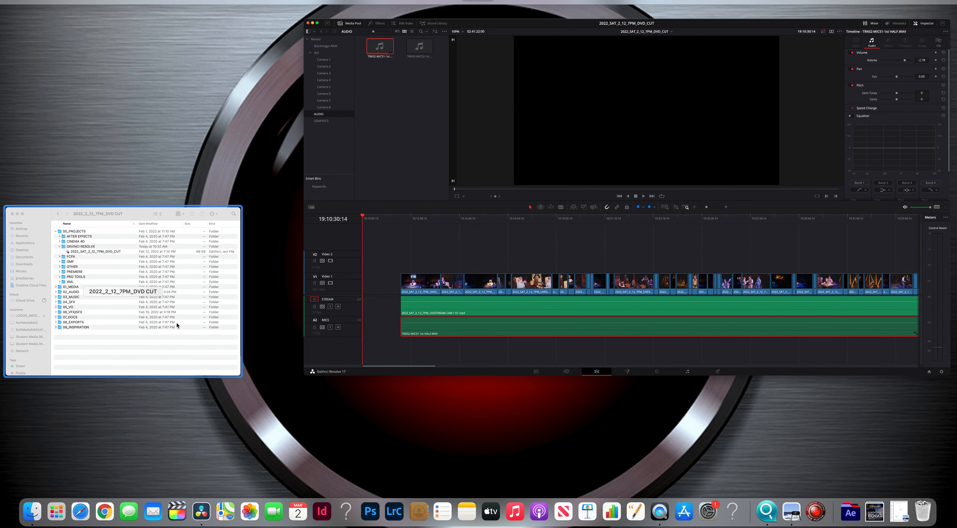
{"action": "left_click", "coordinate": [173, 324]}
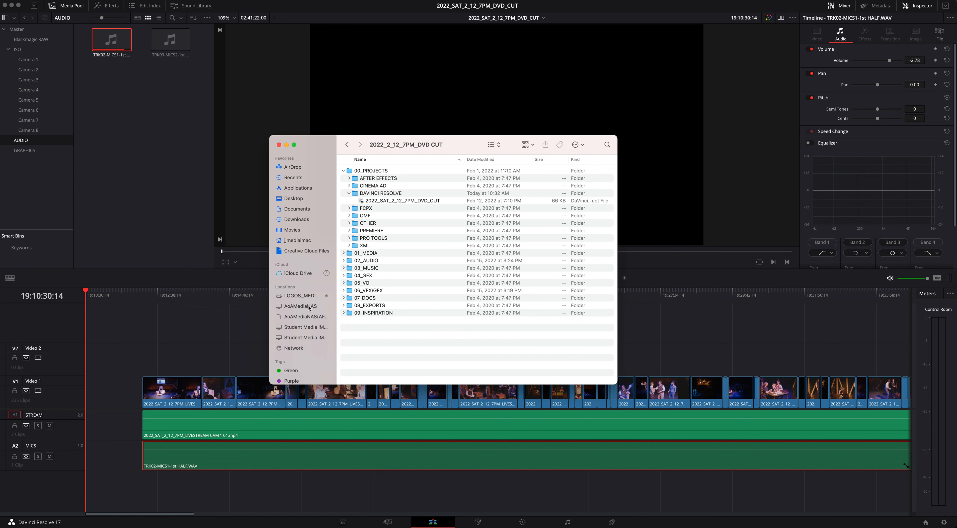
{"action": "left_click", "coordinate": [304, 306]}
{"action": "double_click", "coordinate": [381, 181]}
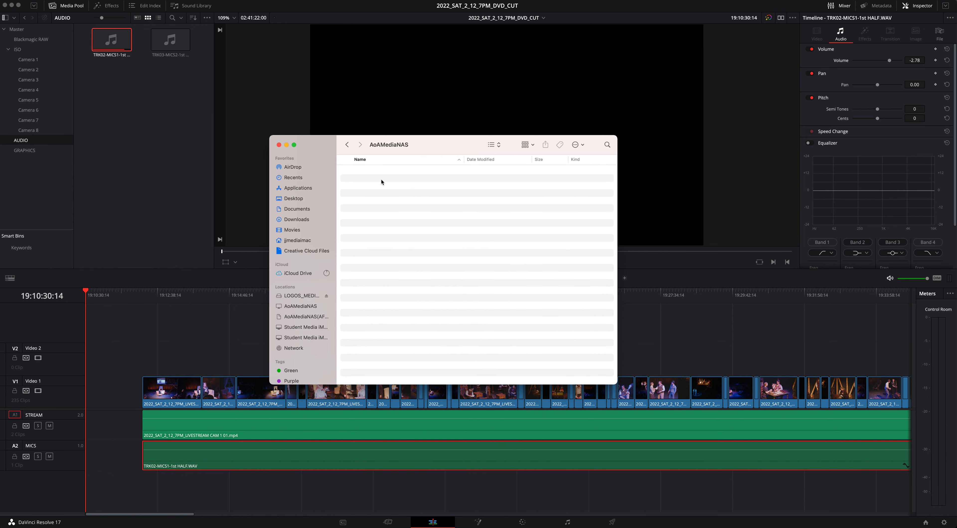
{"action": "double_click", "coordinate": [384, 209]}
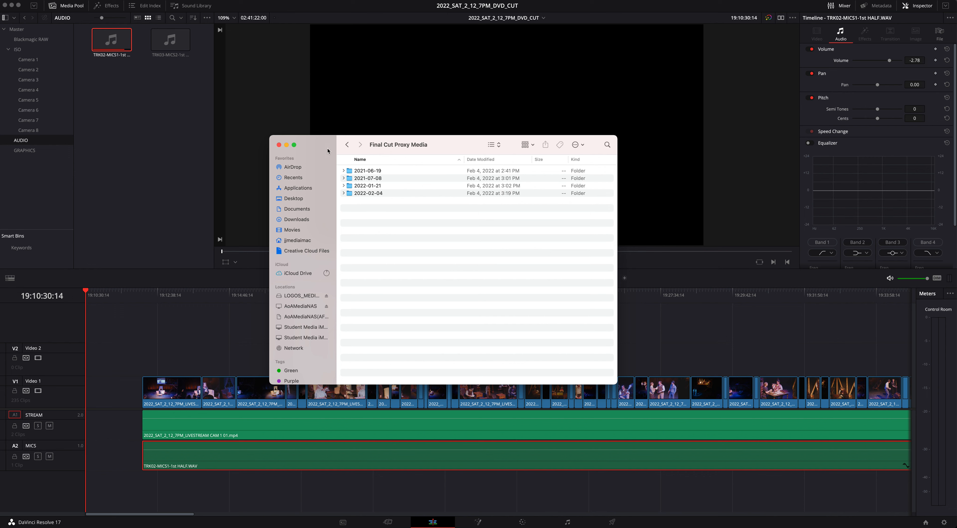
Back out of the proxy media folder and open the LOGOS THEATRE folder on the server
{"action": "left_click", "coordinate": [347, 145]}
{"action": "left_click", "coordinate": [372, 216]}
{"action": "double_click", "coordinate": [372, 219]}
{"action": "double_click", "coordinate": [378, 208]}
{"action": "key", "text": "super+bracketleft"}
{"action": "double_click", "coordinate": [386, 217]}
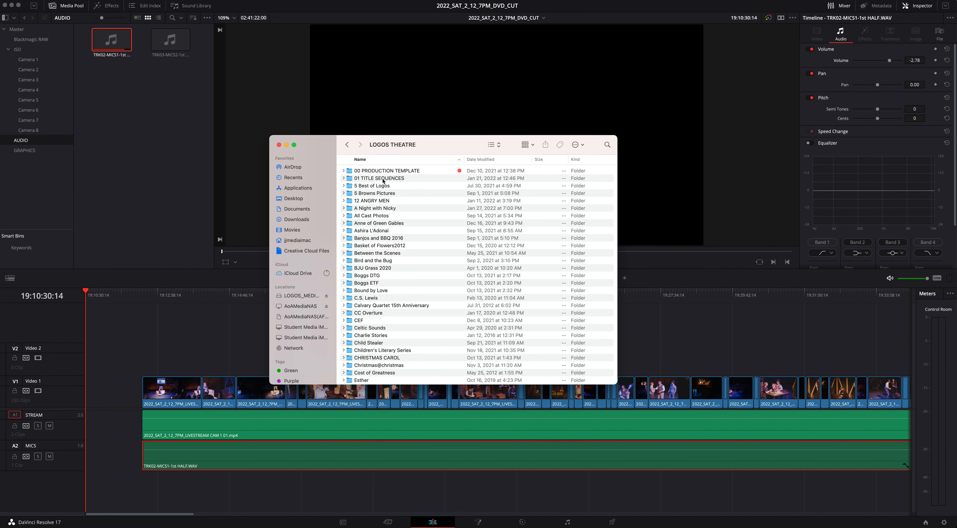
Open 01 TITLE SEQUENCES and expand The Logos Theatre Presents > 08_EXPORTS > FINALS > CURRENT
{"action": "double_click", "coordinate": [382, 180]}
{"action": "left_click", "coordinate": [342, 194]}
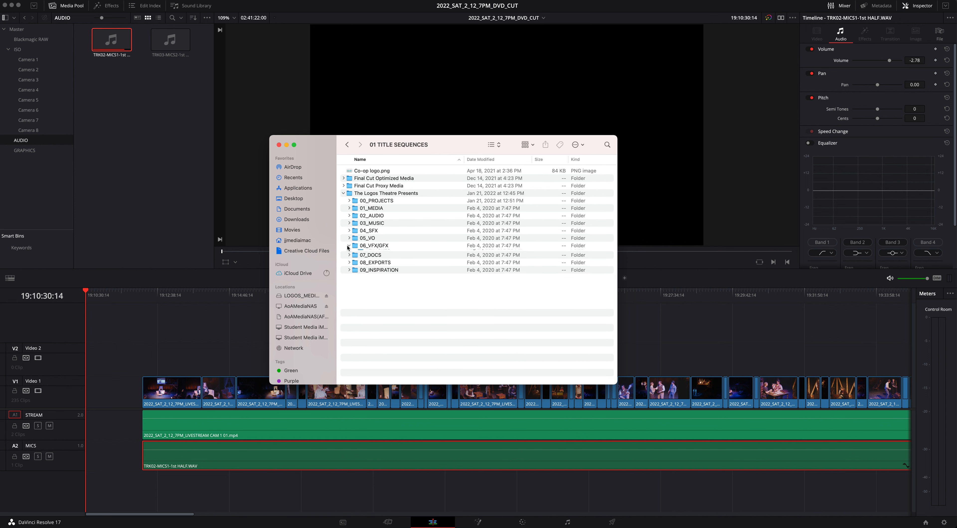
{"action": "left_click", "coordinate": [349, 260]}
{"action": "left_click_drag", "start_coordinate": [410, 145], "coordinate": [417, 91]}
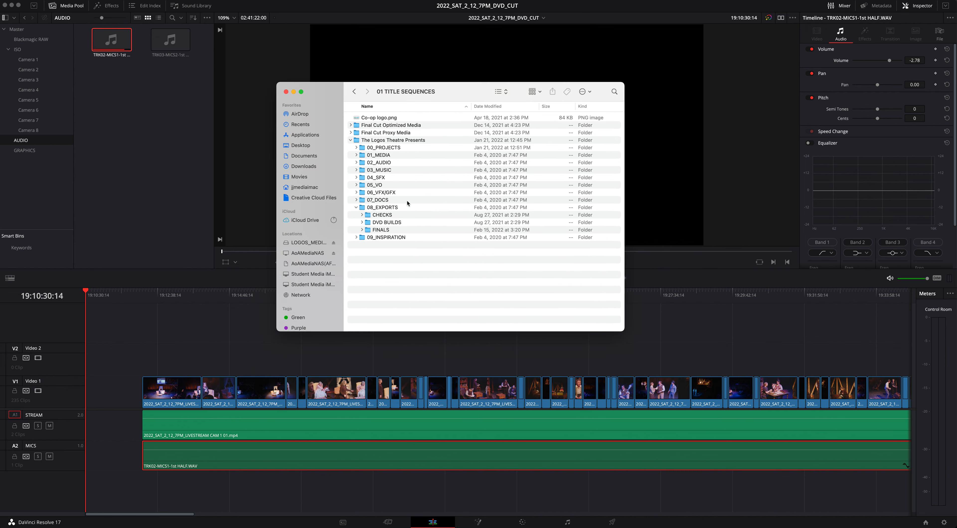
{"action": "left_click", "coordinate": [367, 237]}
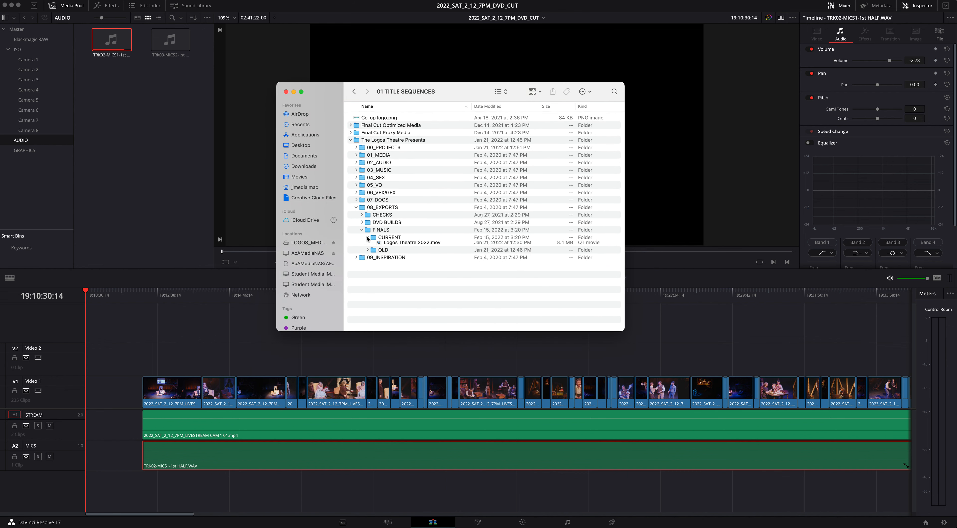
Preview Logos Theatre 2022 PRESENTS.mov and Logos Theatre 2022.mov in Quick Look
{"action": "left_click", "coordinate": [389, 245]}
{"action": "key", "text": "space"}
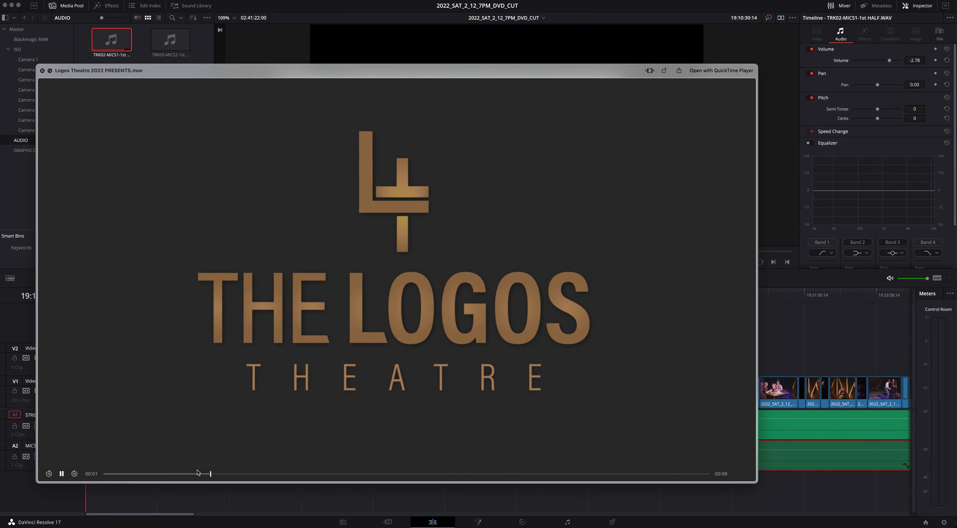
{"action": "key", "text": "space"}
{"action": "key", "text": "Down"}
{"action": "key", "text": "space"}
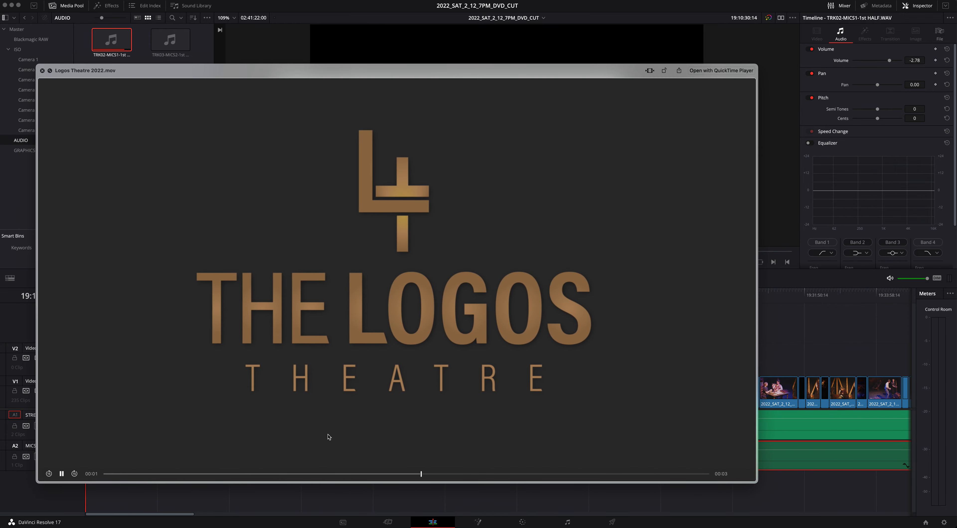
{"action": "key", "text": "space"}
Select both Logos Theatre 2022 movies and open a second Finder window on the Downloads folder
{"action": "left_click", "coordinate": [409, 245], "text": "shift"}
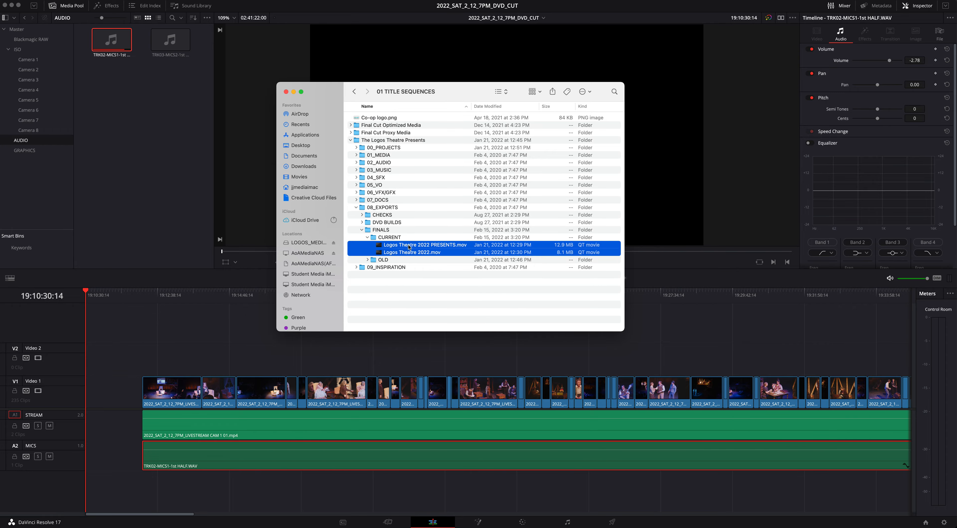
{"action": "key", "text": "ctrl+Up"}
{"action": "key", "text": "ctrl+Up"}
{"action": "mouse_move", "coordinate": [774, 526]}
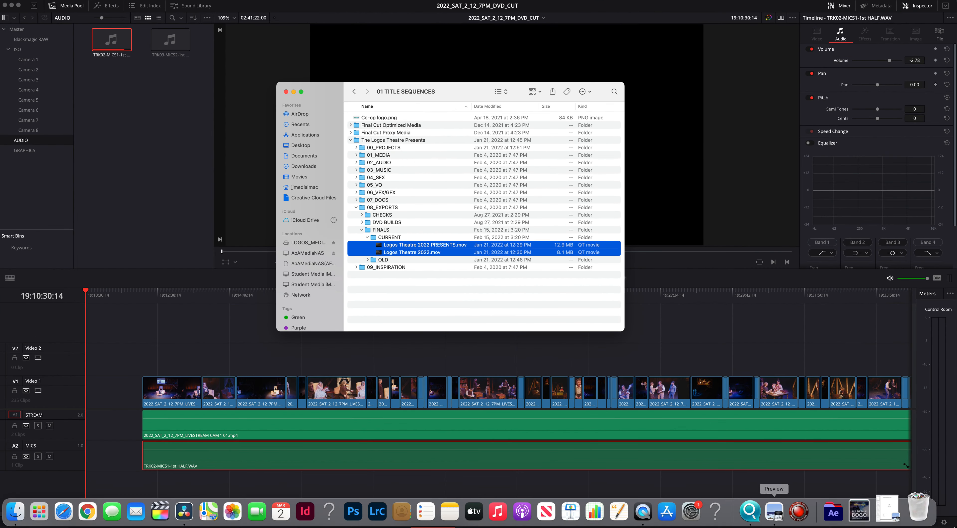
{"action": "left_click", "coordinate": [887, 510]}
{"action": "left_click", "coordinate": [896, 327]}
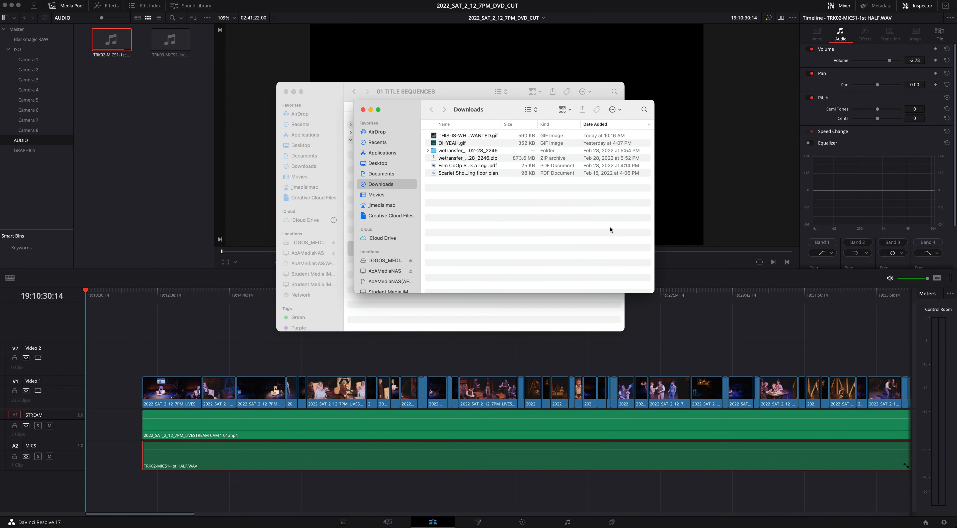
On the LOGOS_MEDIA recordings drive, open 2022_MY_LEGACY > 2022_2_12_7PM_DVD CUT and go down to its MOTION GRAPHICS folder
{"action": "left_click", "coordinate": [386, 261]}
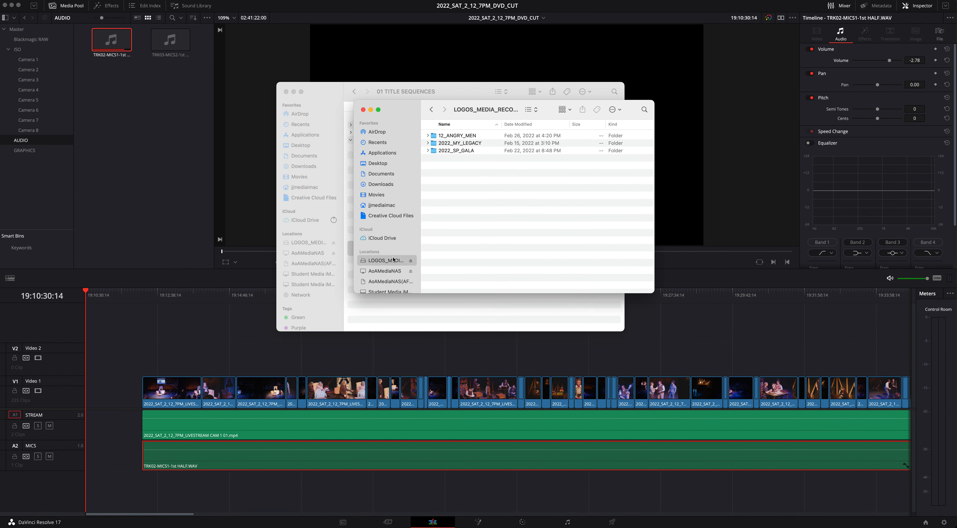
{"action": "double_click", "coordinate": [460, 143]}
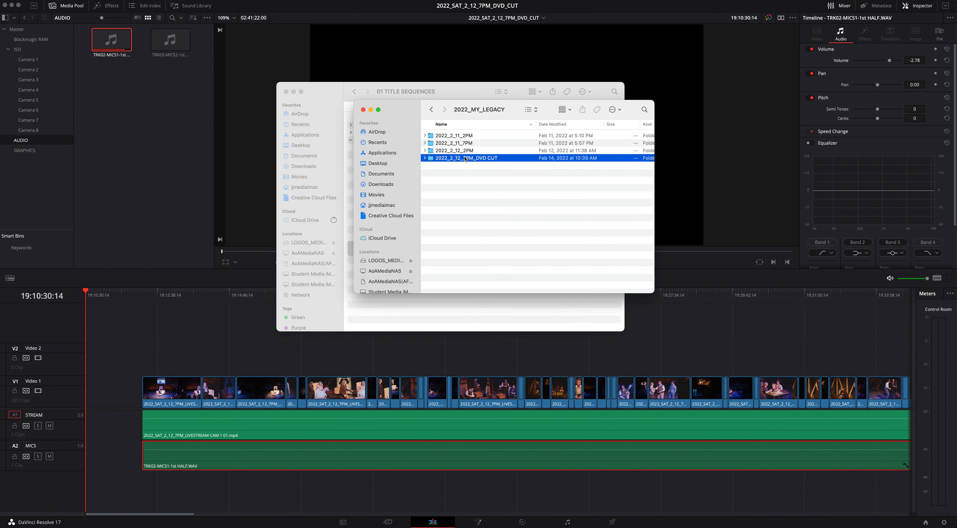
{"action": "double_click", "coordinate": [468, 158]}
{"action": "double_click", "coordinate": [460, 256]}
{"action": "double_click", "coordinate": [459, 143]}
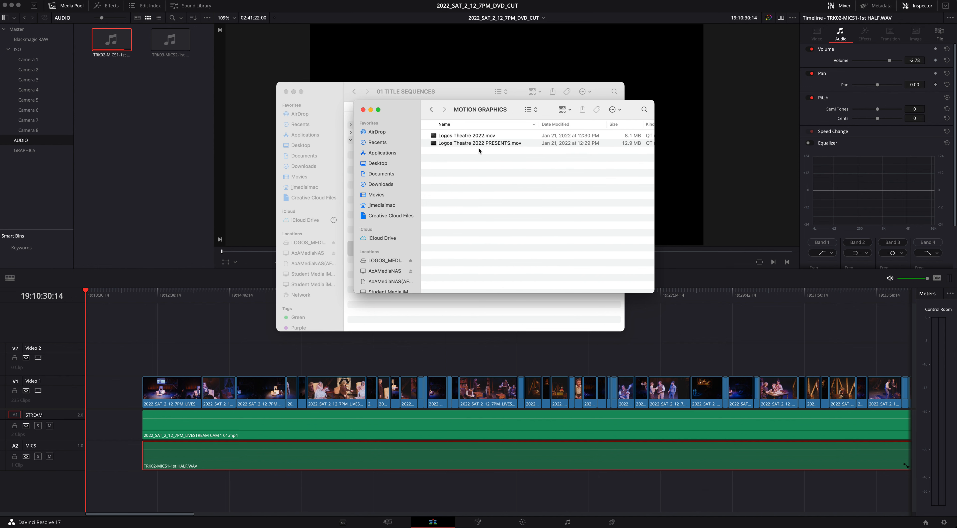
Import both Logos Theatre 2022 movies into the GRAPHICS bin and select Logos Theatre 2022 PRESENTS.mov there
{"action": "left_click", "coordinate": [478, 138]}
{"action": "left_click_drag", "start_coordinate": [483, 160], "coordinate": [42, 150]}
{"action": "left_click", "coordinate": [44, 149]}
{"action": "left_click", "coordinate": [106, 46]}
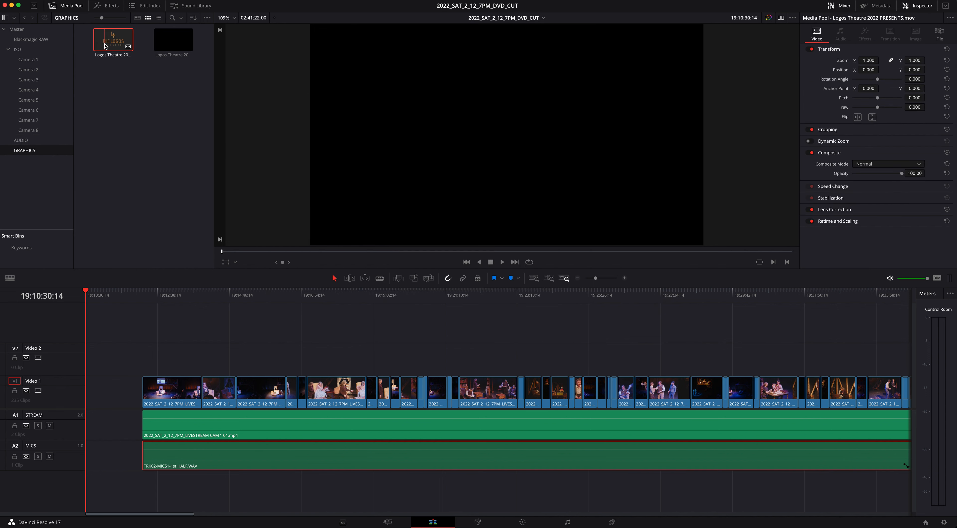
Place Logos Theatre 2022 PRESENTS.mov on Video 1 at the very start of the timeline
{"action": "left_click_drag", "start_coordinate": [110, 37], "coordinate": [89, 392]}
{"action": "left_click", "coordinate": [88, 295]}
{"action": "key", "text": "super+equal"}
{"action": "key", "text": "super+equal"}
{"action": "key", "text": "super+equal"}
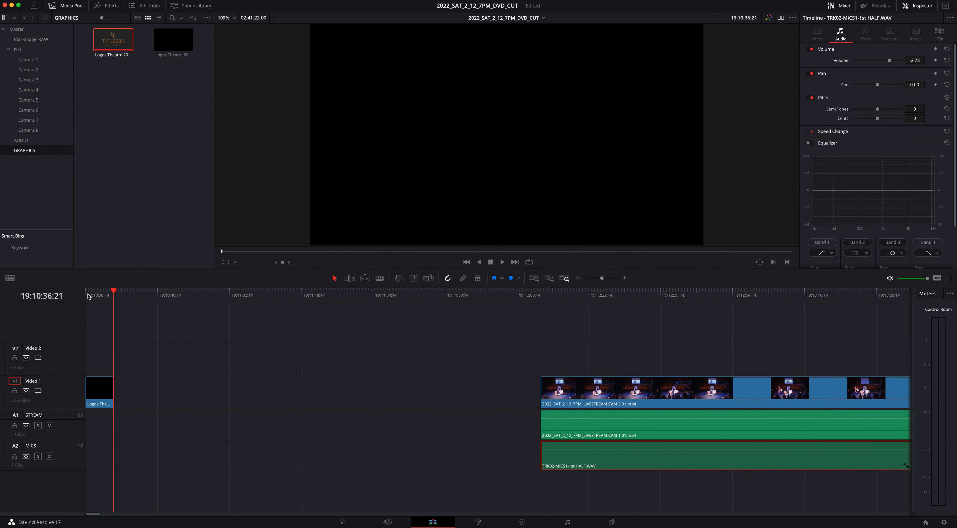
Play through the opening Logos Theatre title clip, and move the playhead into the first camera clip at 19:12:16:23
{"action": "left_click", "coordinate": [100, 393]}
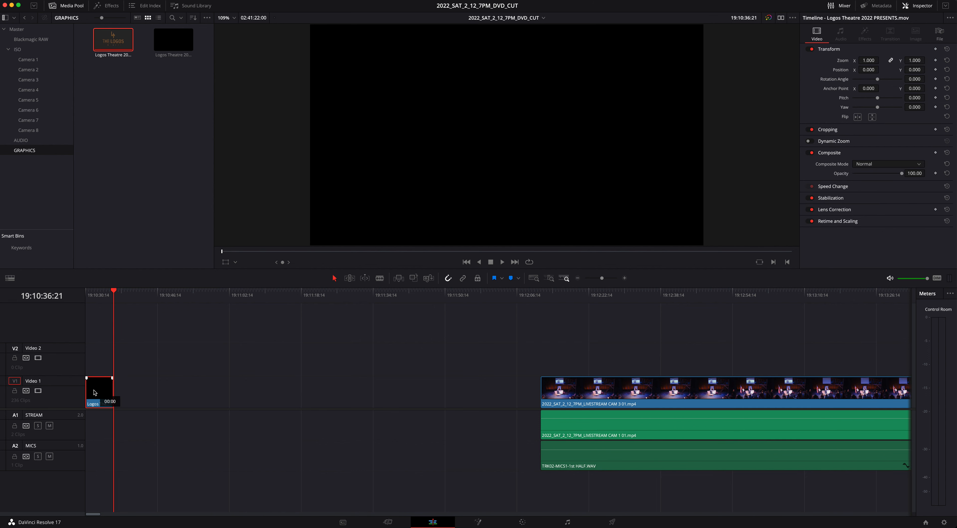
{"action": "left_click", "coordinate": [87, 292]}
{"action": "key", "text": "space"}
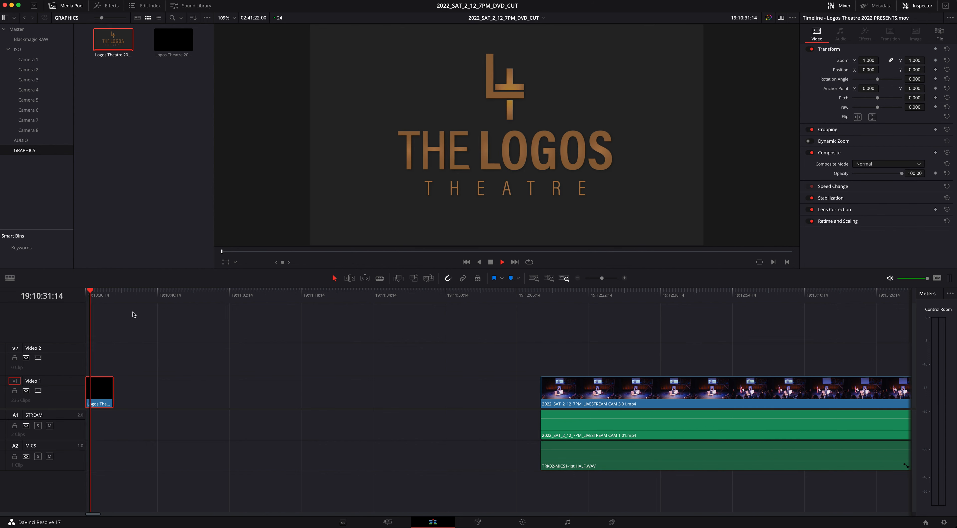
{"action": "left_click", "coordinate": [105, 293]}
{"action": "key", "text": "space"}
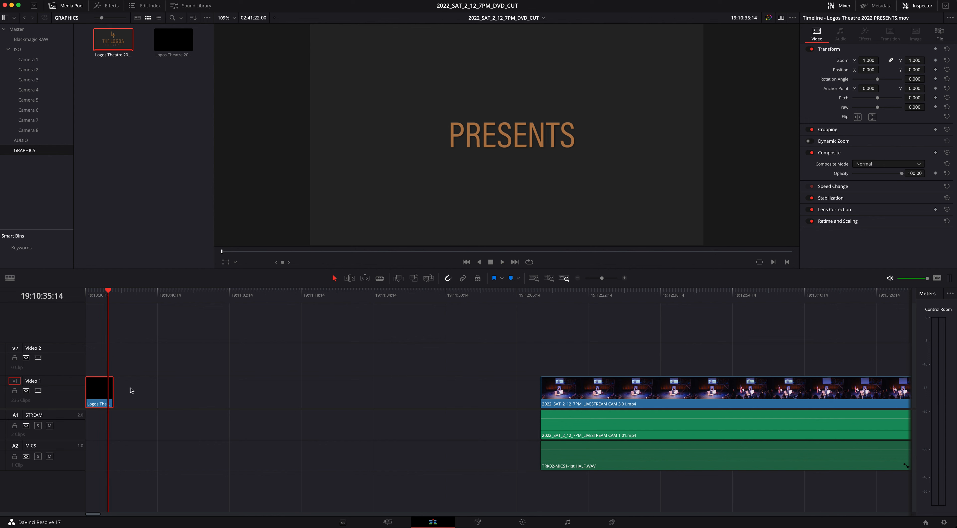
{"action": "left_click_drag", "start_coordinate": [107, 293], "coordinate": [564, 339]}
{"action": "key", "text": "ctrl+Up"}
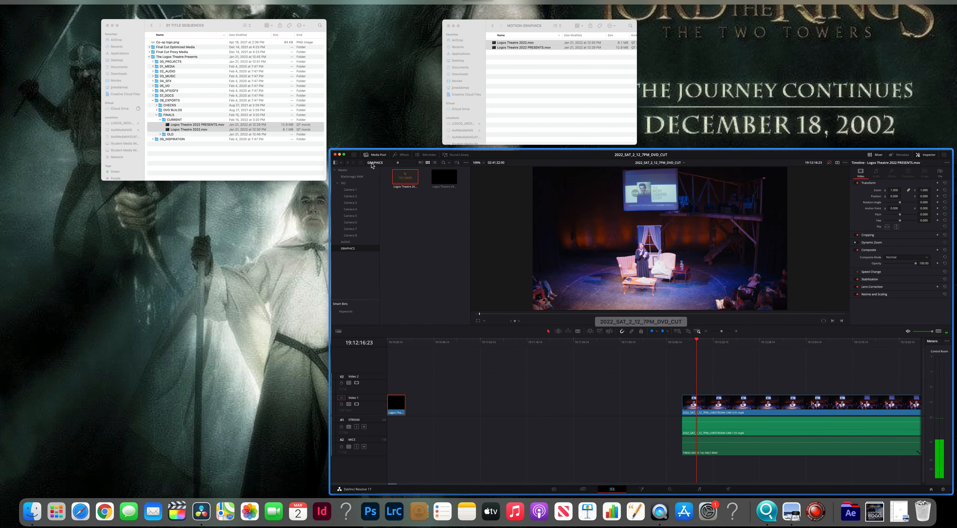
{"action": "left_click", "coordinate": [913, 480]}
{"action": "left_click", "coordinate": [945, 522]}
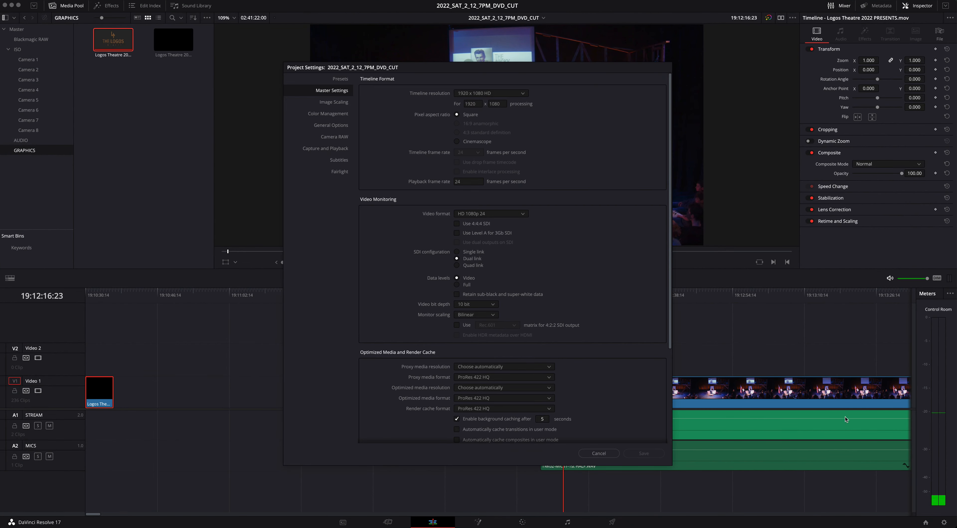
{"action": "left_click", "coordinate": [604, 455]}
Open the 2022_FRI_1_14_AOGG DVD CUT project from Logos Theatre Productions and dismiss the cache and capture location notices
{"action": "left_click", "coordinate": [925, 523]}
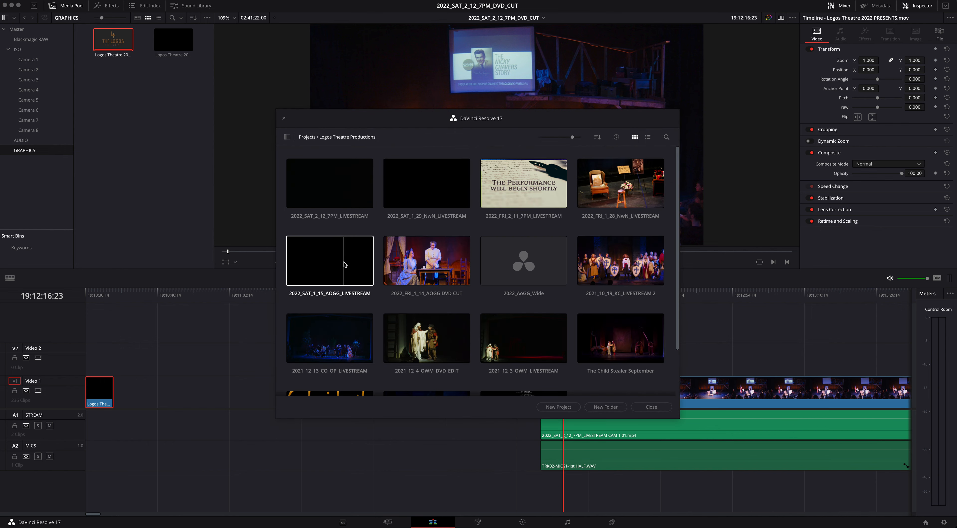
{"action": "left_click", "coordinate": [416, 262]}
{"action": "double_click", "coordinate": [416, 261]}
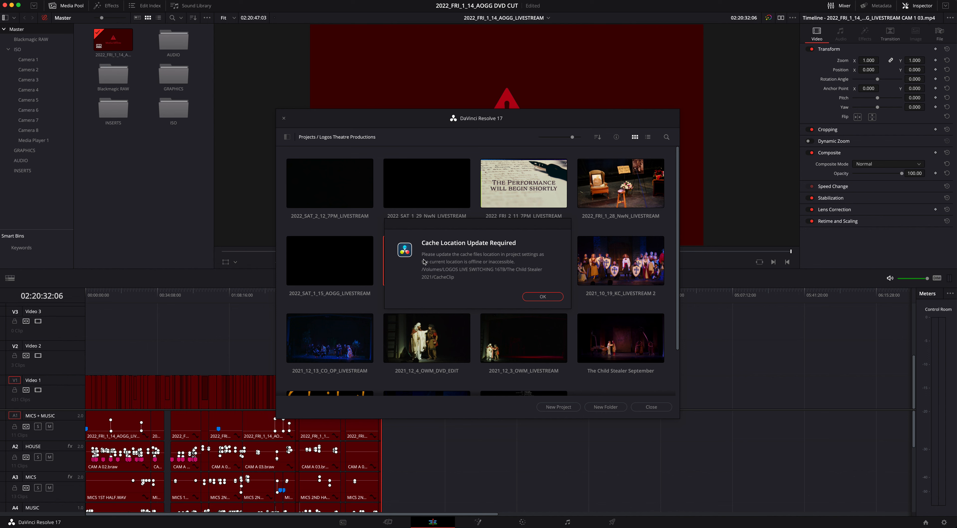
{"action": "left_click", "coordinate": [528, 294]}
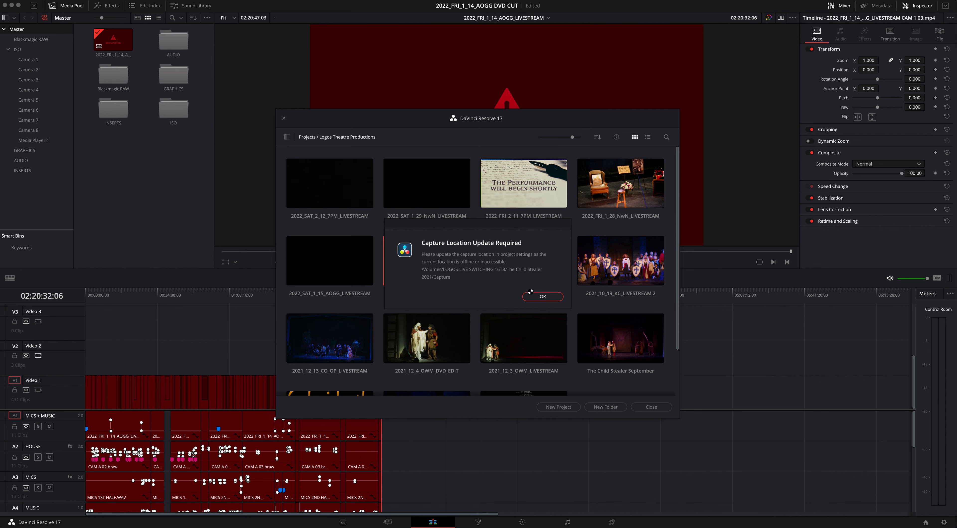
{"action": "left_click", "coordinate": [535, 295]}
Examine the opening of the AOGG timeline, from the Logos Theatre title clip to the Anne of Green Gables graphic at 00:00:08:13
{"action": "left_click_drag", "start_coordinate": [97, 292], "coordinate": [70, 297]}
{"action": "key", "text": "super+equal"}
{"action": "key", "text": "super+equal"}
{"action": "key", "text": "super+equal"}
{"action": "key", "text": "super+equal"}
{"action": "key", "text": "super+equal"}
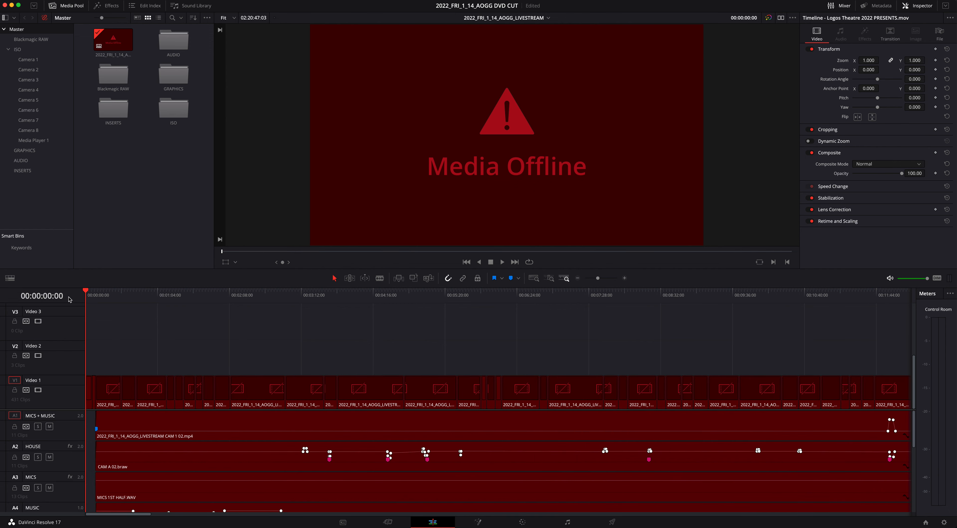
{"action": "key", "text": "super+equal"}
{"action": "key", "text": "super+equal"}
{"action": "key", "text": "super+equal"}
{"action": "key", "text": "super+equal"}
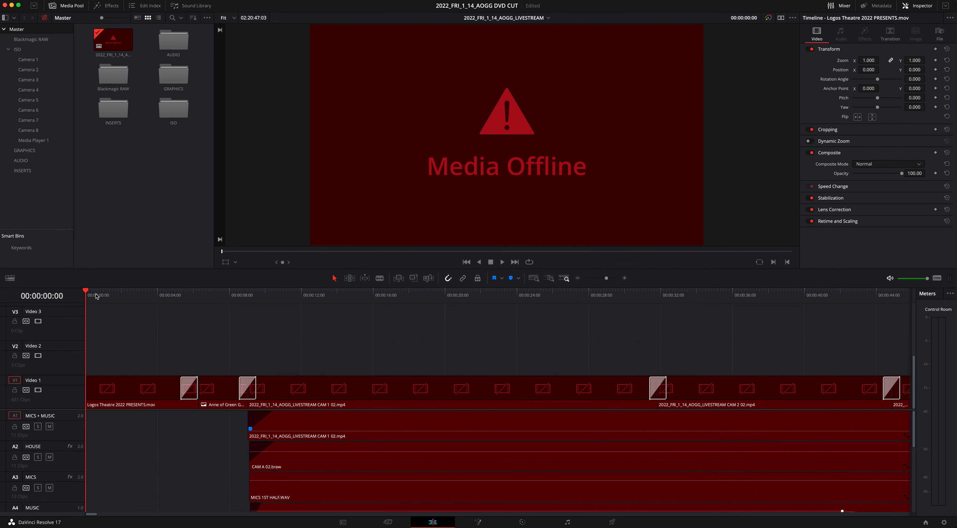
{"action": "left_click_drag", "start_coordinate": [88, 295], "coordinate": [250, 304]}
Switch to the MOTION GRAPHICS Finder window, go back up to the recordings drive's top level, and return to DaVinci Resolve
{"action": "key", "text": "ctrl+Up"}
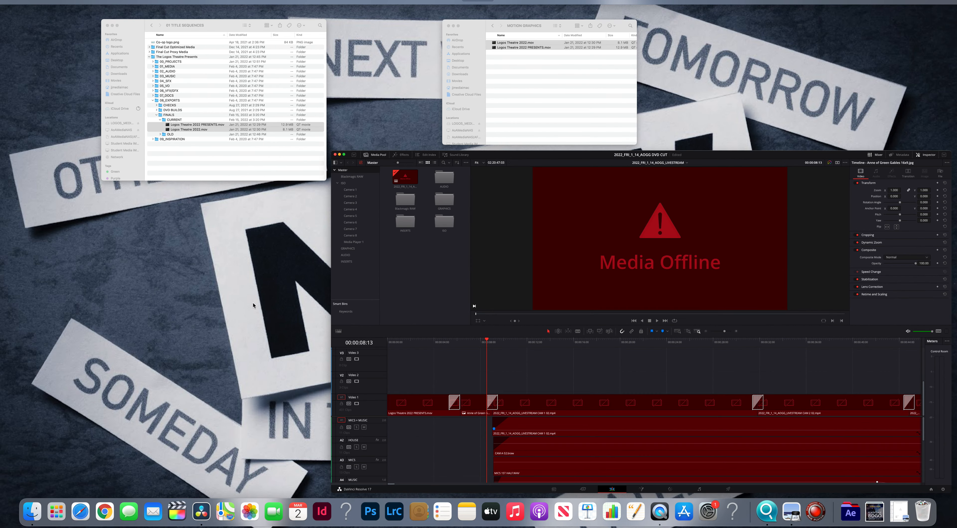
{"action": "left_click", "coordinate": [530, 93]}
{"action": "left_click", "coordinate": [433, 110]}
{"action": "left_click", "coordinate": [433, 110]}
{"action": "left_click", "coordinate": [432, 110]}
{"action": "left_click", "coordinate": [432, 110]}
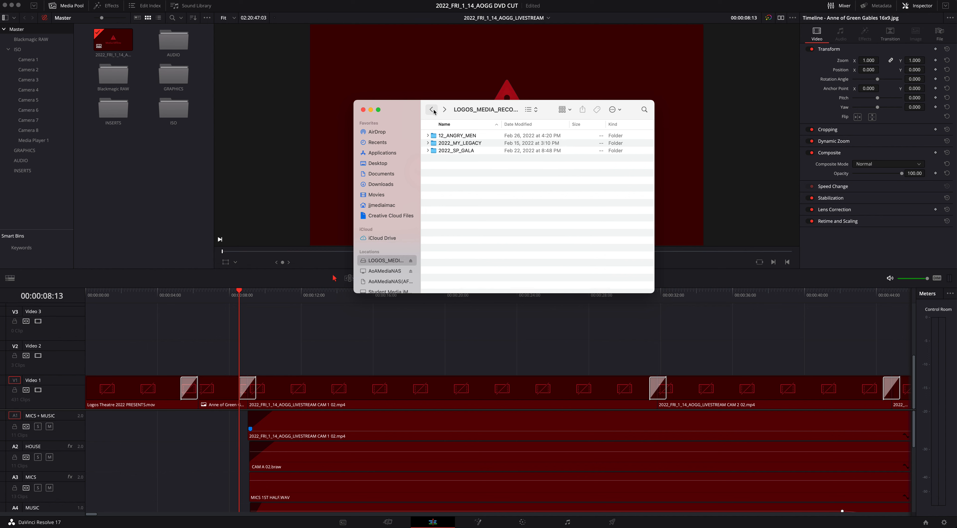
{"action": "left_click", "coordinate": [223, 20]}
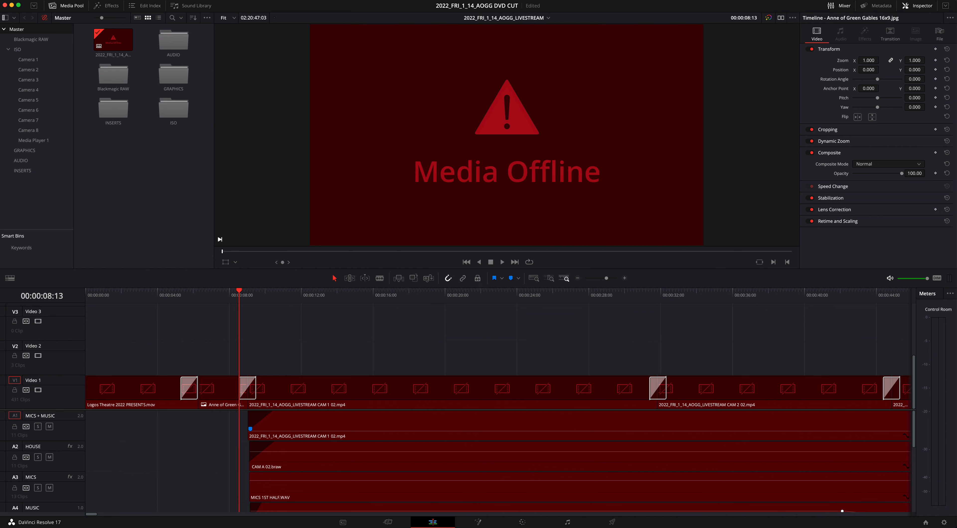
{"action": "left_click", "coordinate": [32, 1]}
{"action": "left_click", "coordinate": [94, 156]}
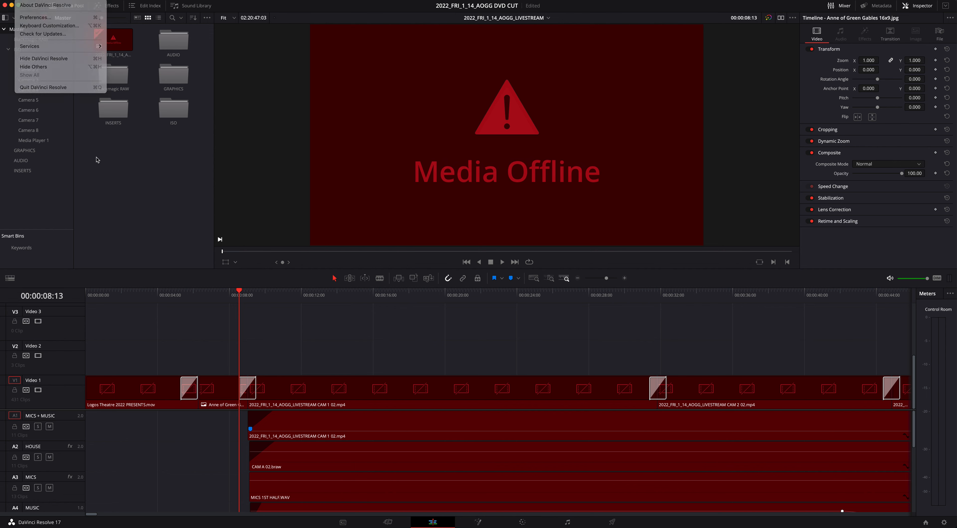
{"action": "left_click", "coordinate": [926, 523]}
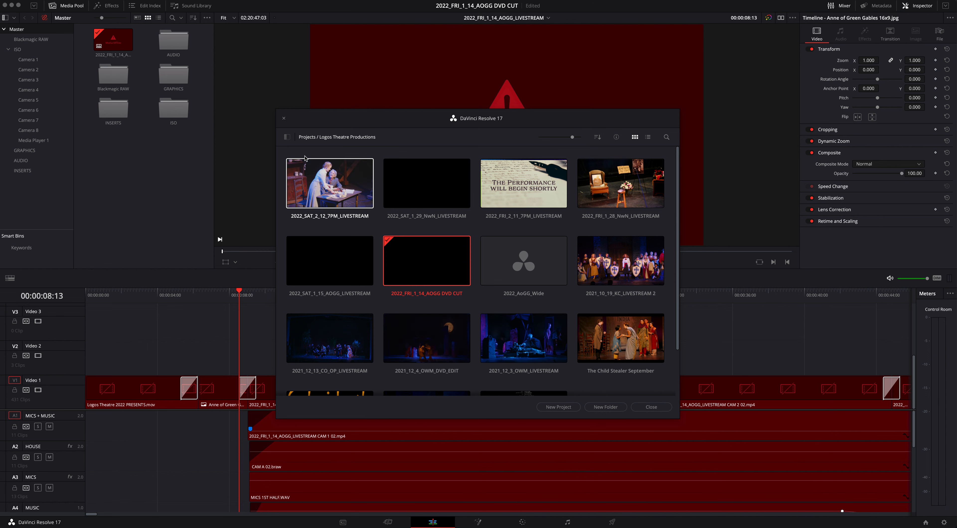
{"action": "left_click", "coordinate": [284, 118]}
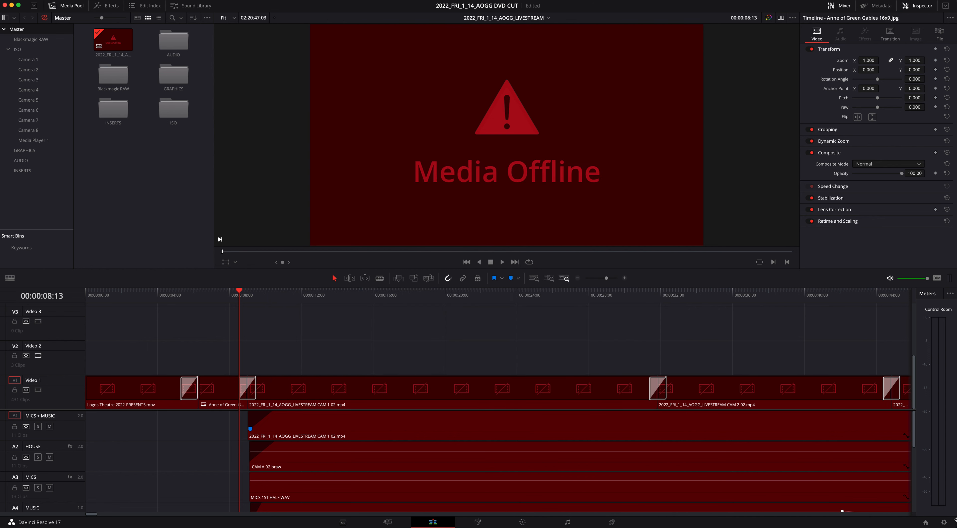
Show the project manager with its database list and look through the projects in the Logos Theatre Productions folder
{"action": "left_click", "coordinate": [926, 523]}
{"action": "scroll", "coordinate": [626, 394], "scroll_direction": "down", "scroll_amount": 1}
{"action": "scroll", "coordinate": [626, 394], "scroll_direction": "up", "scroll_amount": 1}
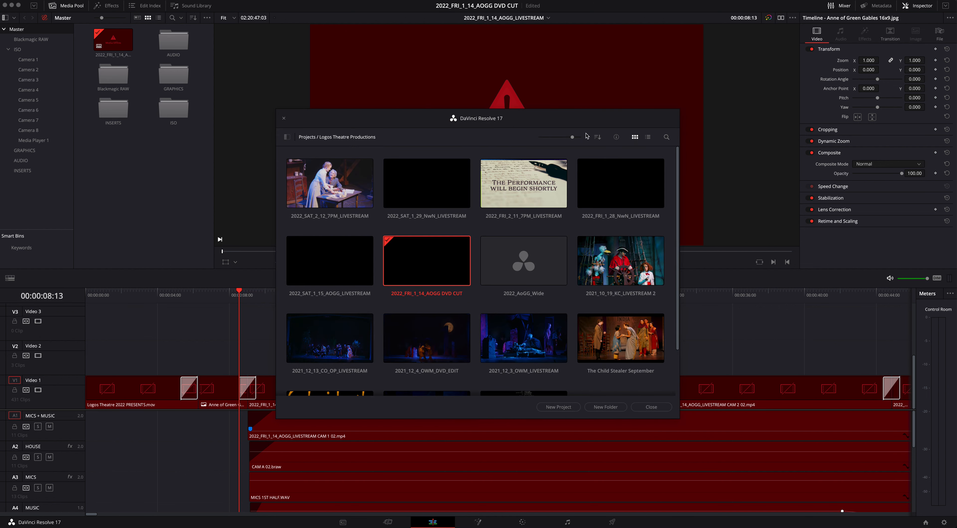
{"action": "left_click", "coordinate": [286, 137]}
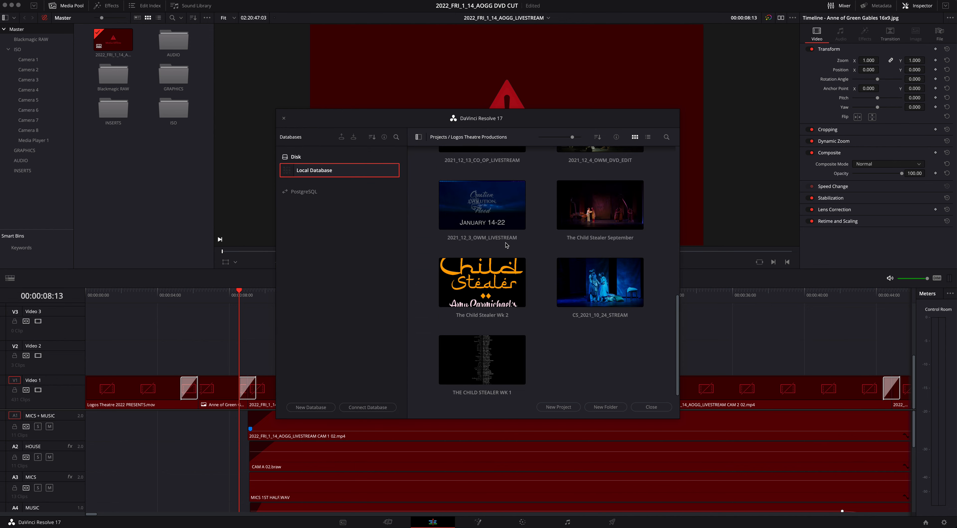
{"action": "scroll", "coordinate": [474, 358], "scroll_direction": "down", "scroll_amount": 8}
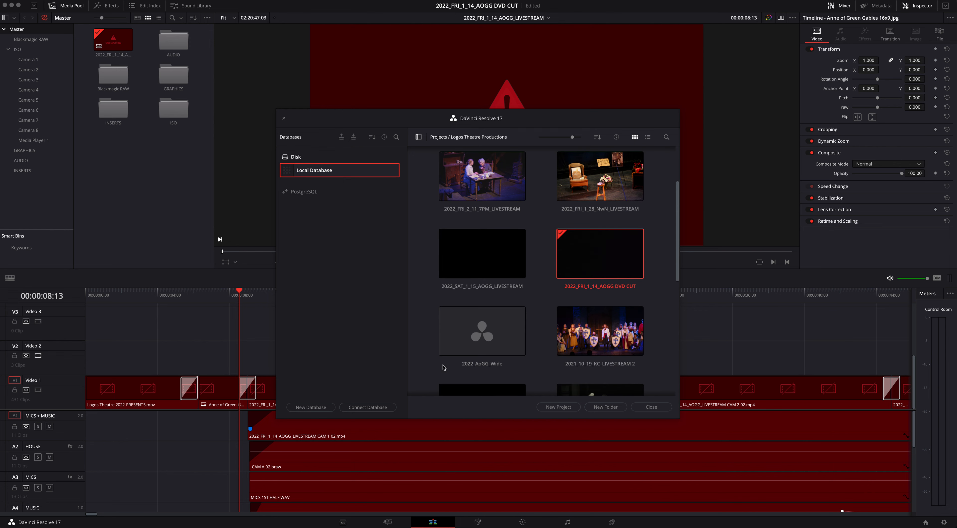
{"action": "scroll", "coordinate": [474, 359], "scroll_direction": "up", "scroll_amount": 8}
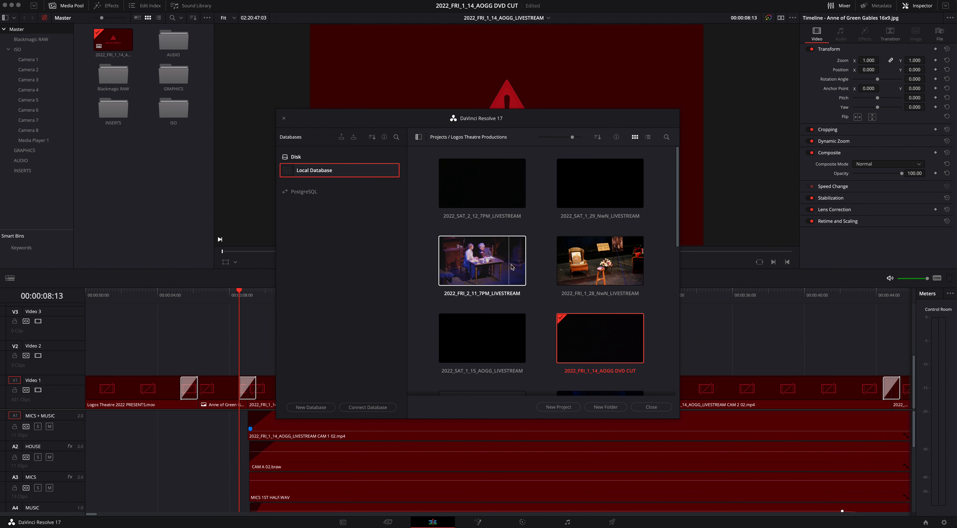
{"action": "scroll", "coordinate": [532, 353], "scroll_direction": "down", "scroll_amount": 10}
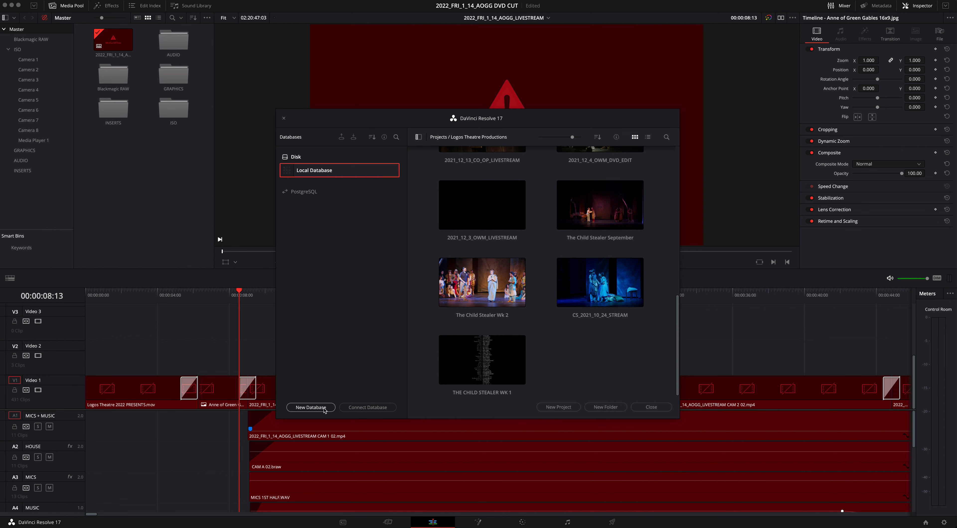
{"action": "left_click", "coordinate": [303, 158]}
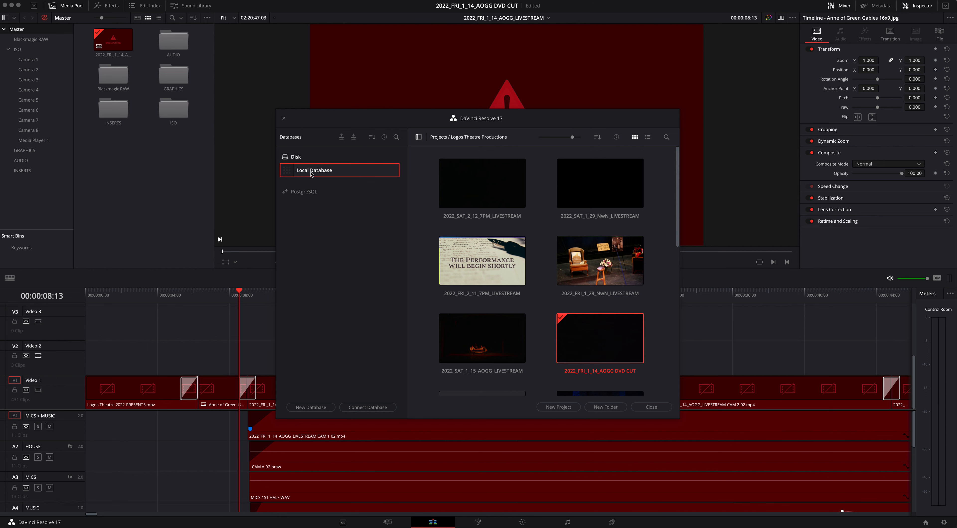
Move the 2022_SAT_2_12_7PM_DVD_CUT project from the Projects root into the Logos Theatre Productions folder and load it from there
{"action": "left_click", "coordinate": [442, 137]}
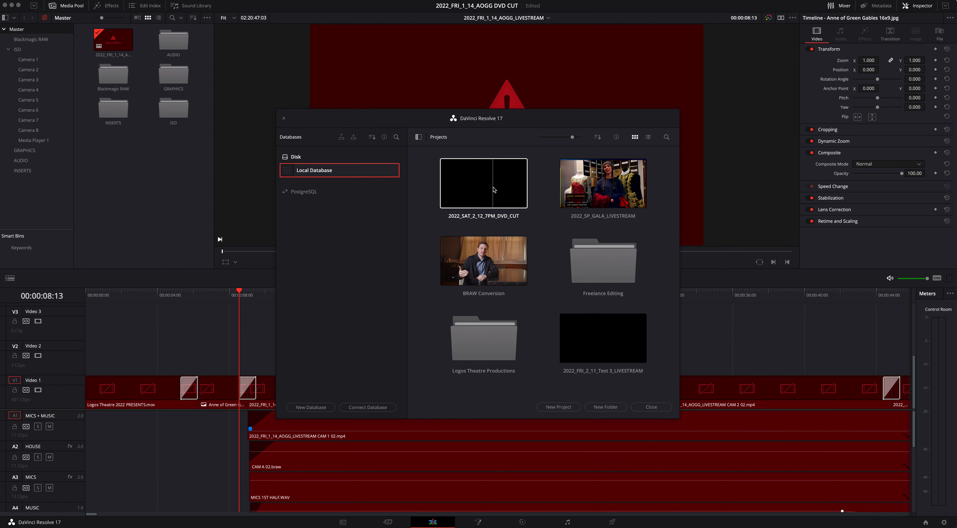
{"action": "left_click_drag", "start_coordinate": [489, 194], "coordinate": [491, 353]}
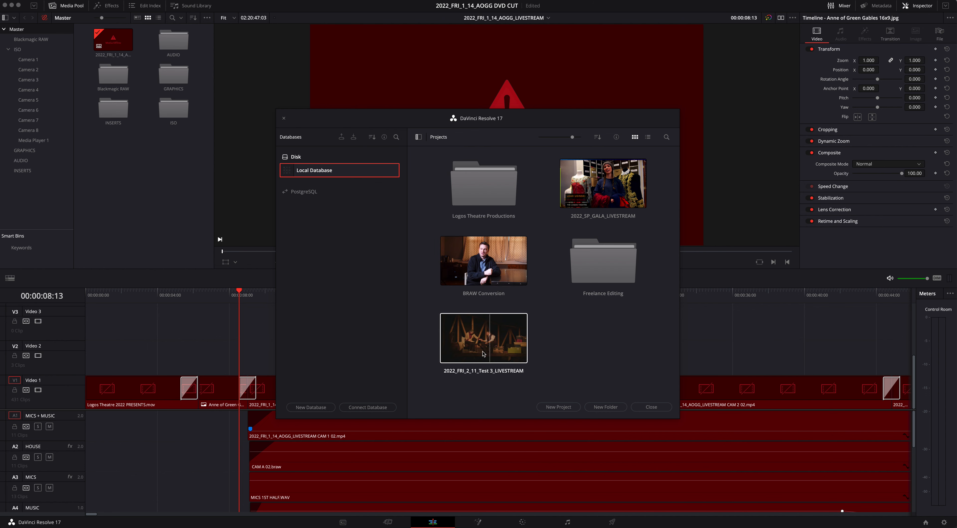
{"action": "double_click", "coordinate": [491, 192]}
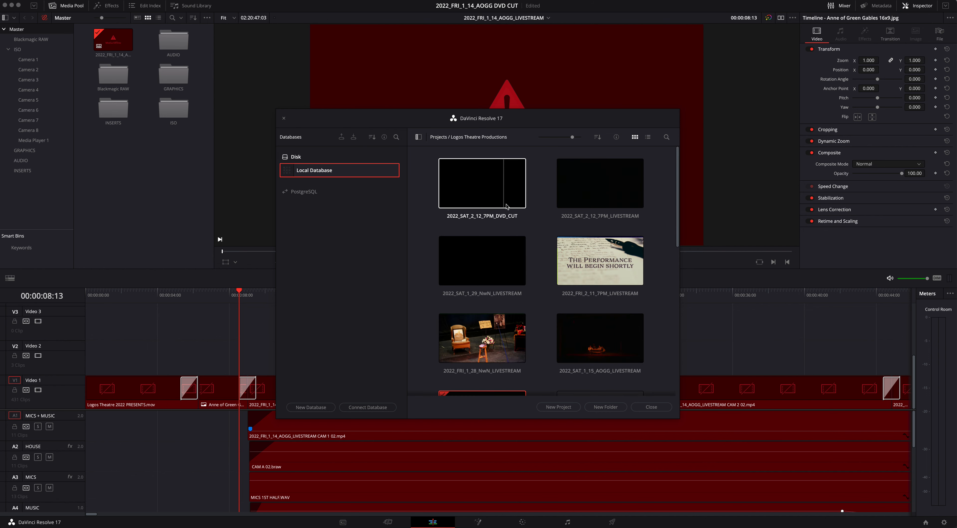
{"action": "left_click", "coordinate": [460, 193]}
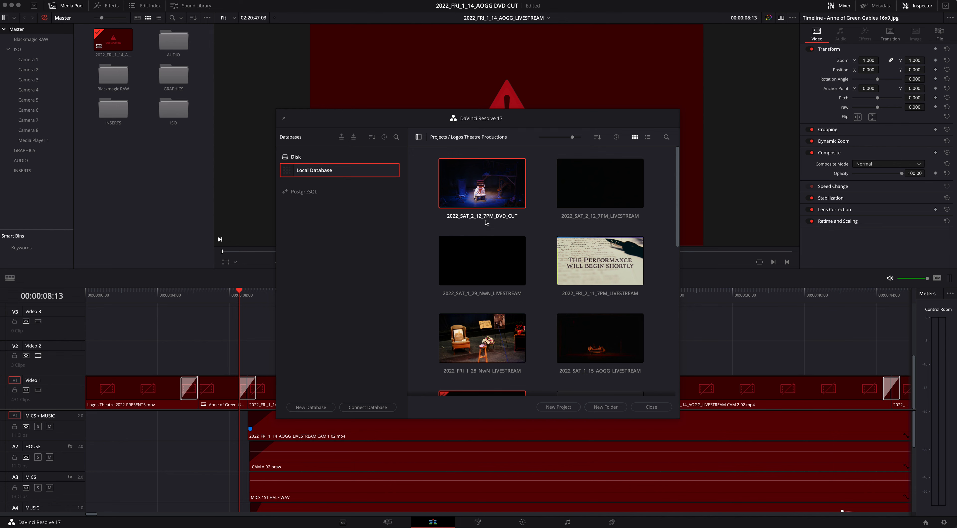
{"action": "double_click", "coordinate": [510, 192]}
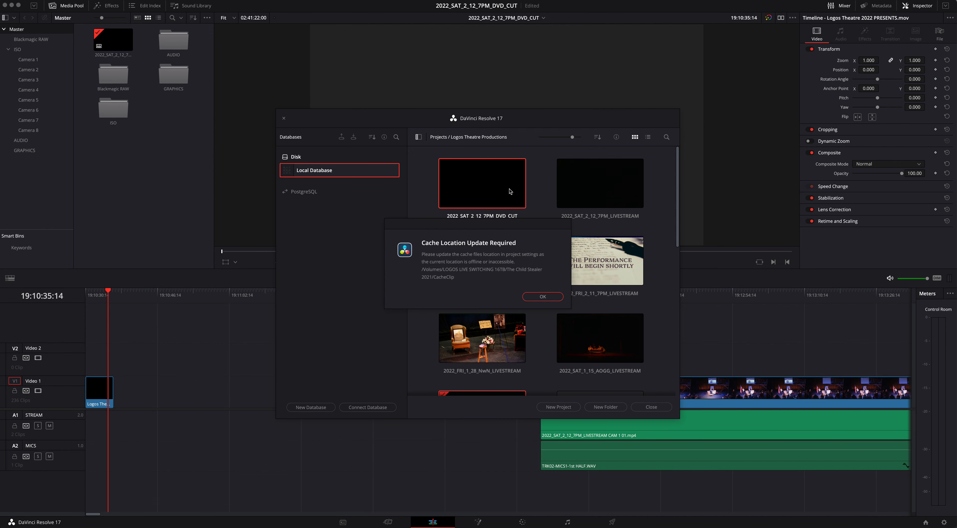
{"action": "left_click", "coordinate": [542, 296]}
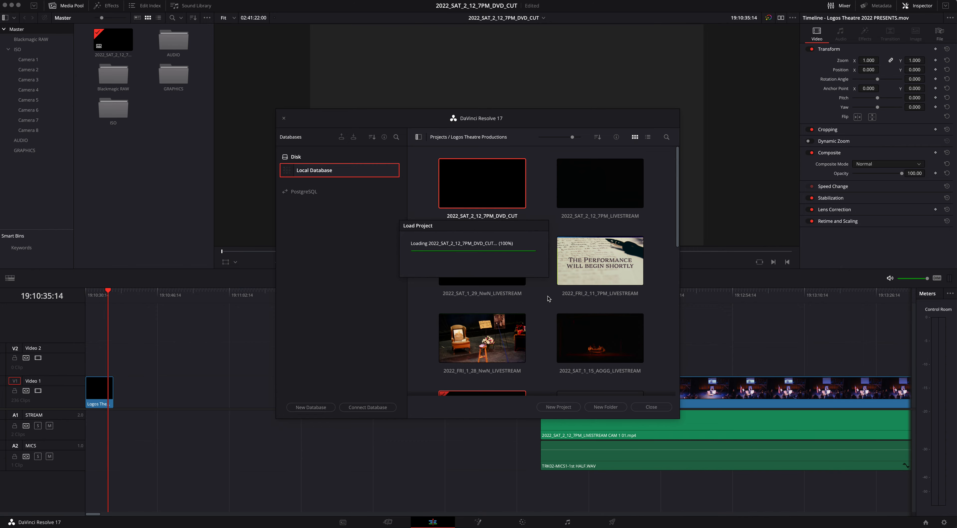
{"action": "left_click", "coordinate": [548, 297]}
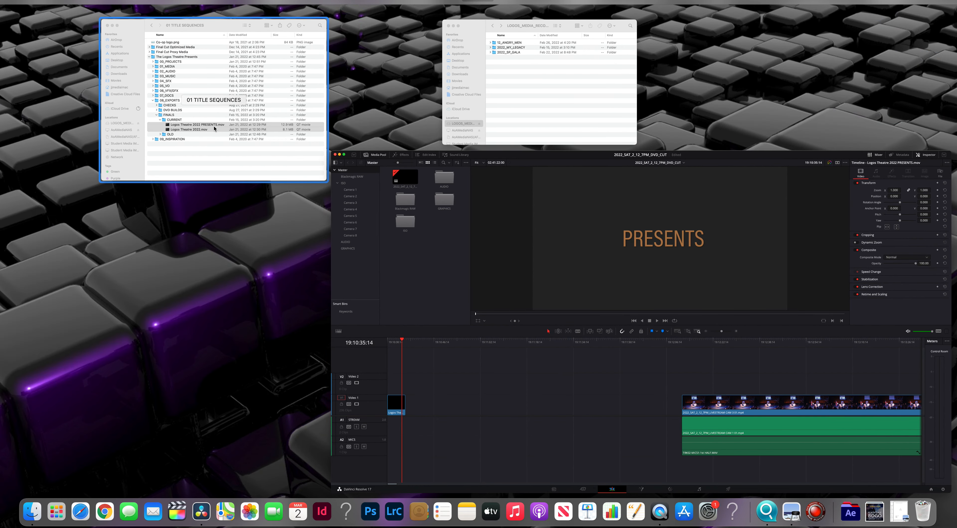
Find Legacy - Widescreen.jpg in Finder under the 2022_MY_LEGACY folder's 01_MEDIA subfolder and import it into the GRAPHICS bin
{"action": "left_click", "coordinate": [477, 82]}
{"action": "double_click", "coordinate": [479, 143]}
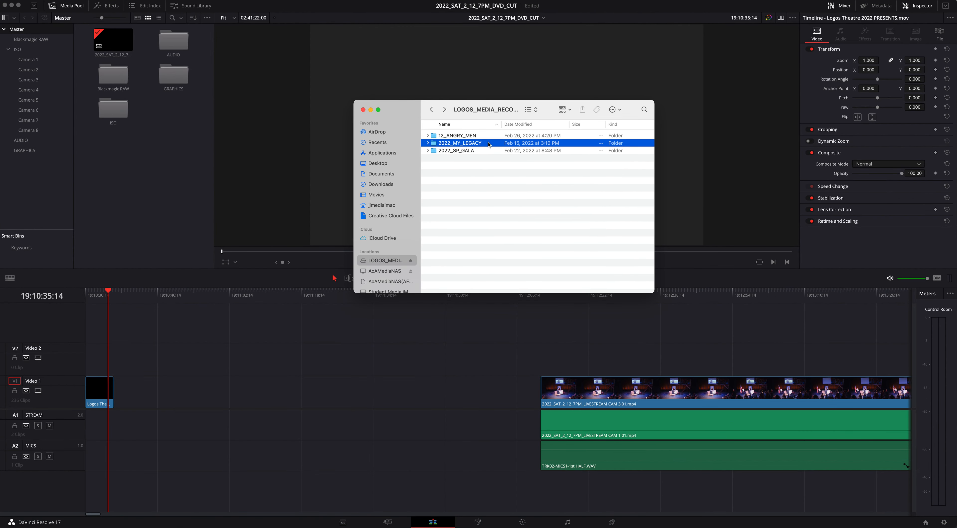
{"action": "left_click", "coordinate": [477, 158]}
{"action": "double_click", "coordinate": [476, 159]}
{"action": "left_click", "coordinate": [433, 158]}
{"action": "left_click", "coordinate": [427, 136]}
{"action": "double_click", "coordinate": [457, 145]}
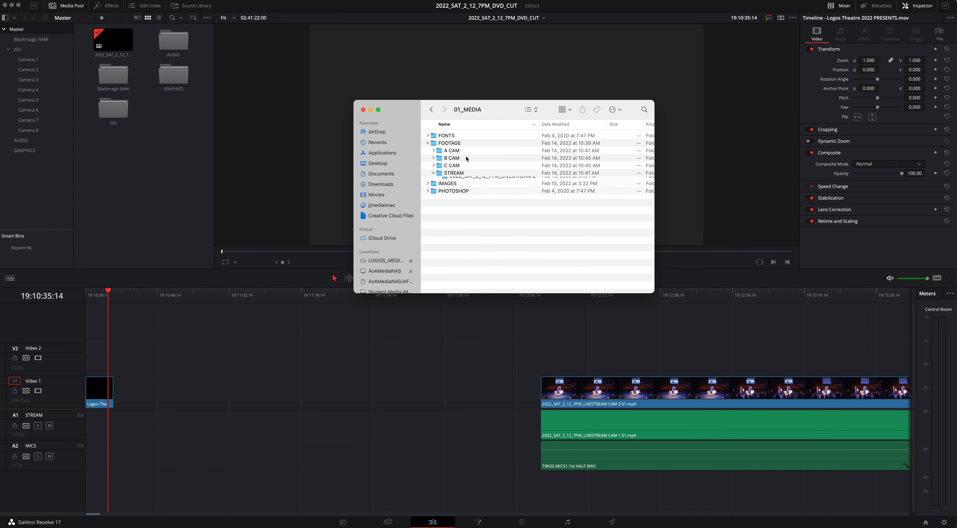
{"action": "double_click", "coordinate": [447, 189]}
{"action": "left_click", "coordinate": [465, 143]}
{"action": "key", "text": "space"}
{"action": "key", "text": "space"}
{"action": "left_click_drag", "start_coordinate": [469, 146], "coordinate": [25, 150]}
Place Legacy - Widescreen.jpg on Video 1 directly after the Logos Theatre 2022 PRESENTS.mov clip and play across the cut
{"action": "left_click", "coordinate": [111, 38]}
{"action": "double_click", "coordinate": [113, 39]}
{"action": "left_click_drag", "start_coordinate": [113, 39], "coordinate": [119, 400]}
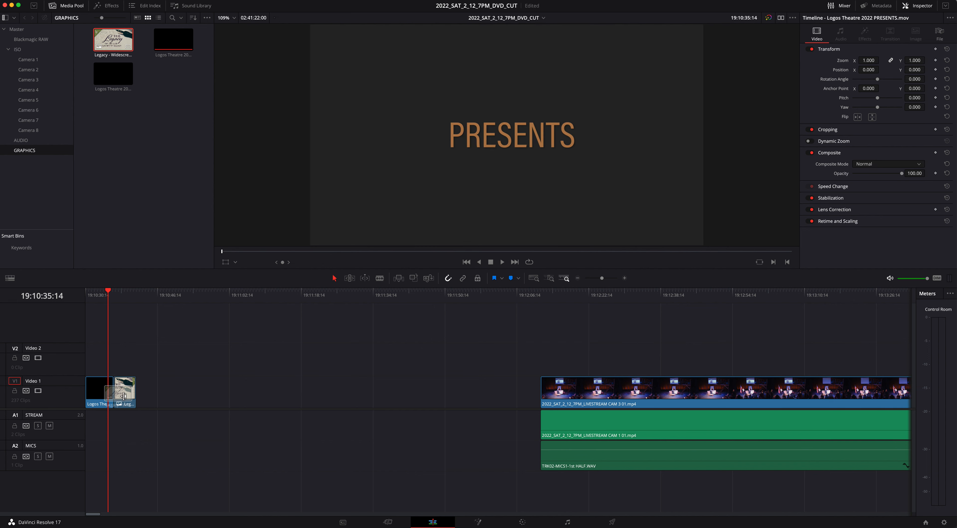
{"action": "key", "text": "space"}
{"action": "key", "text": "space"}
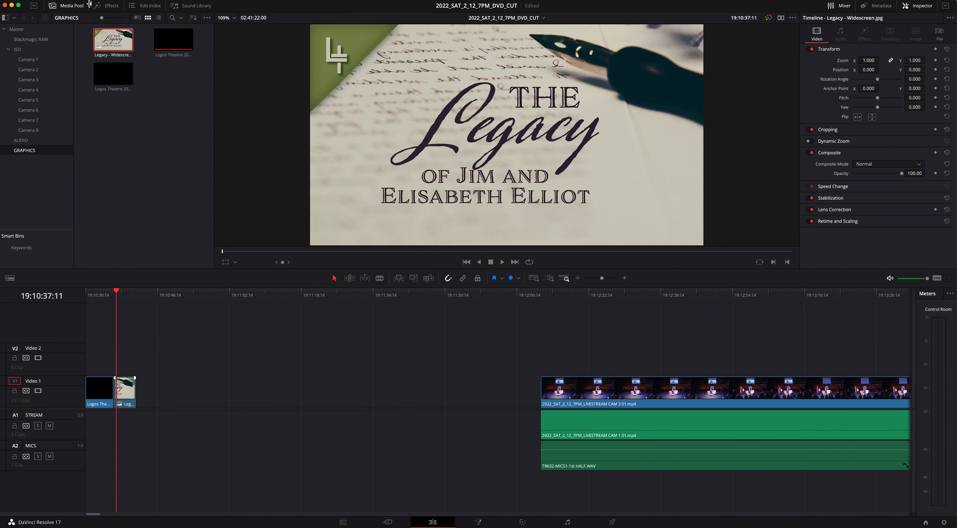
Add a Cross Dissolve video transition between the PRESENTS clip and the Legacy title image, and play it back
{"action": "left_click", "coordinate": [114, 8]}
{"action": "left_click", "coordinate": [55, 40]}
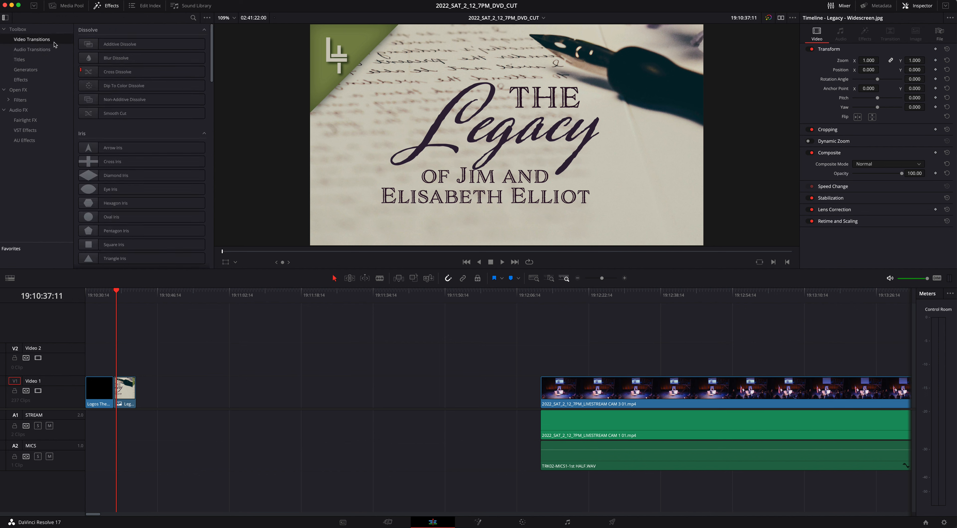
{"action": "left_click_drag", "start_coordinate": [107, 72], "coordinate": [113, 386]}
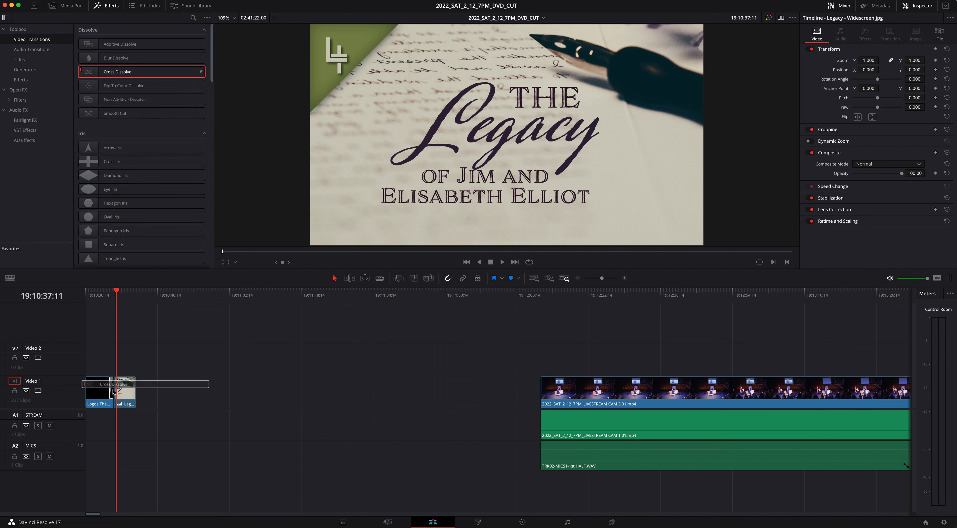
{"action": "left_click", "coordinate": [102, 296]}
{"action": "key", "text": "space"}
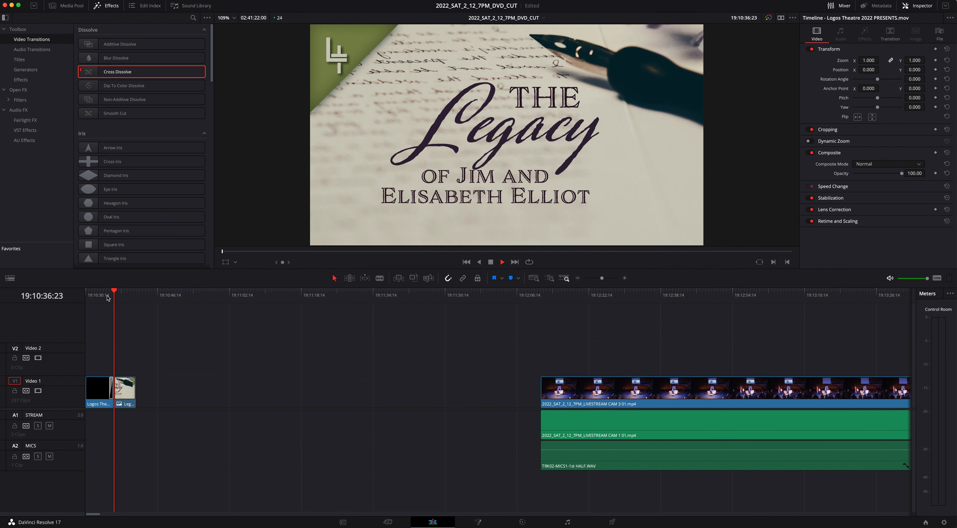
{"action": "key", "text": "space"}
Apply a Dynamic Zoom to the Legacy title, enlarging its green inner frame almost to the image edges, and preview the move
{"action": "left_click", "coordinate": [226, 263]}
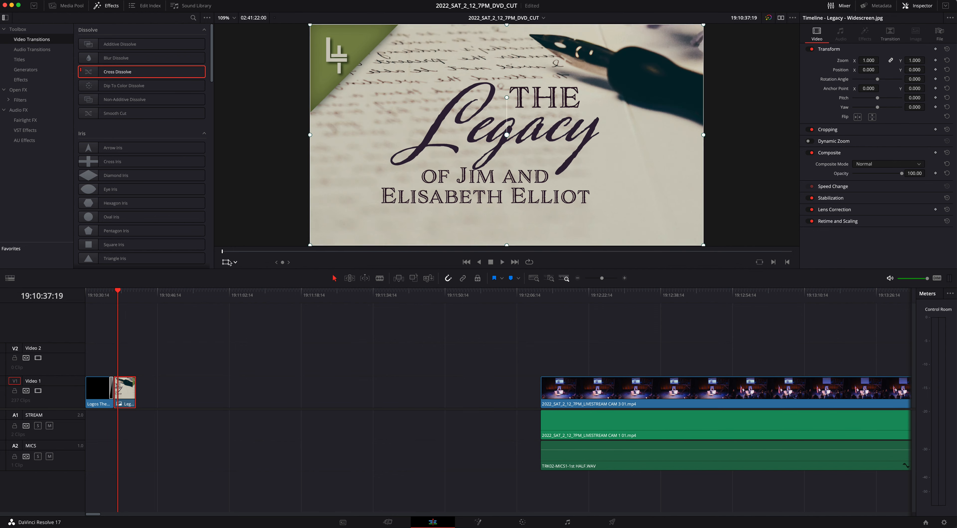
{"action": "left_click", "coordinate": [236, 262]}
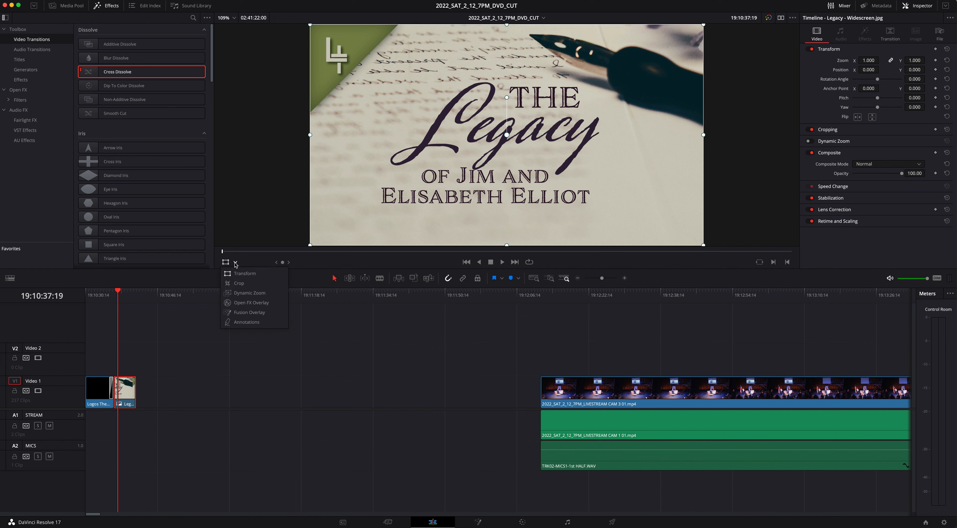
{"action": "left_click", "coordinate": [240, 303]}
{"action": "left_click_drag", "start_coordinate": [664, 47], "coordinate": [695, 28]}
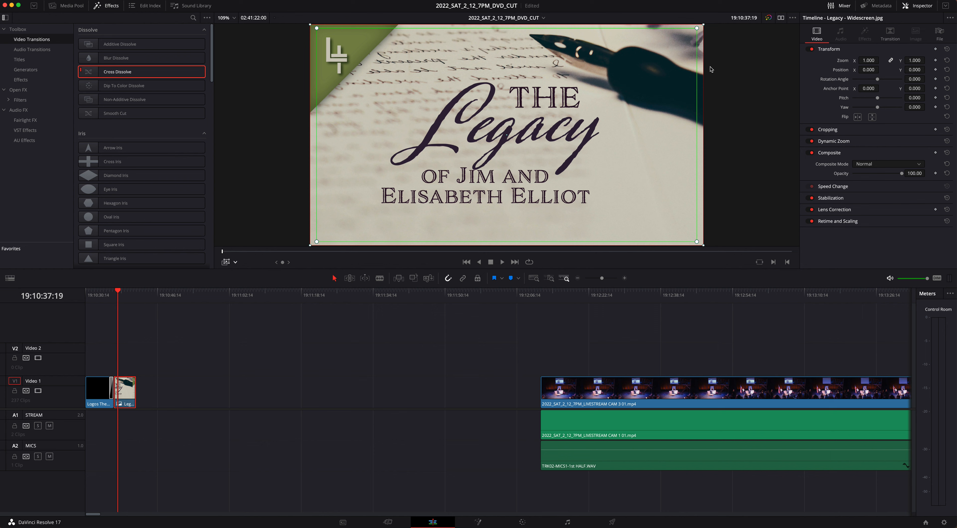
{"action": "left_click", "coordinate": [227, 263]}
{"action": "left_click_drag", "start_coordinate": [119, 292], "coordinate": [112, 292]}
{"action": "key", "text": "space"}
{"action": "key", "text": "space"}
Select all performance video and audio clips on the timeline and move them earlier to start directly after the Legacy title
{"action": "key", "text": "super+minus"}
{"action": "key", "text": "super+minus"}
{"action": "key", "text": "super+minus"}
{"action": "key", "text": "super+minus"}
{"action": "key", "text": "super+minus"}
{"action": "key", "text": "super+minus"}
{"action": "key", "text": "super+minus"}
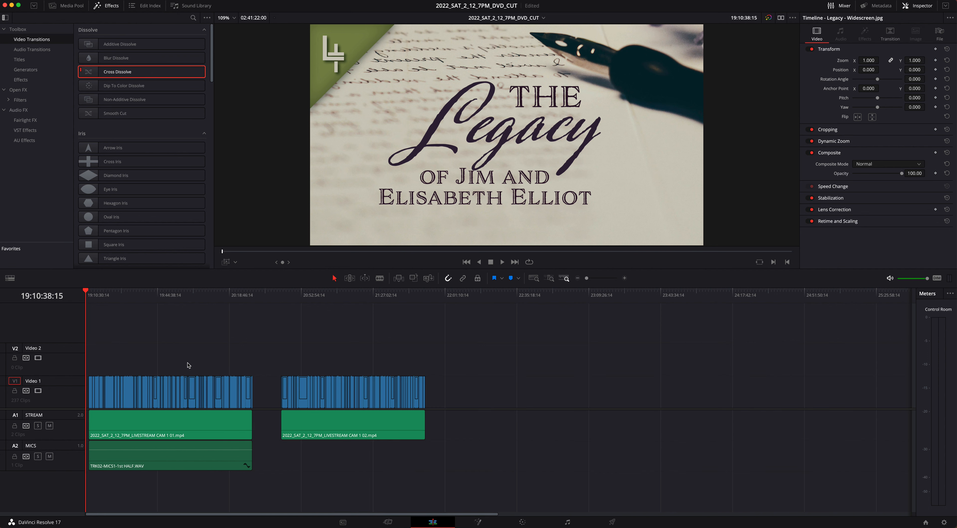
{"action": "left_click_drag", "start_coordinate": [463, 466], "coordinate": [93, 322]}
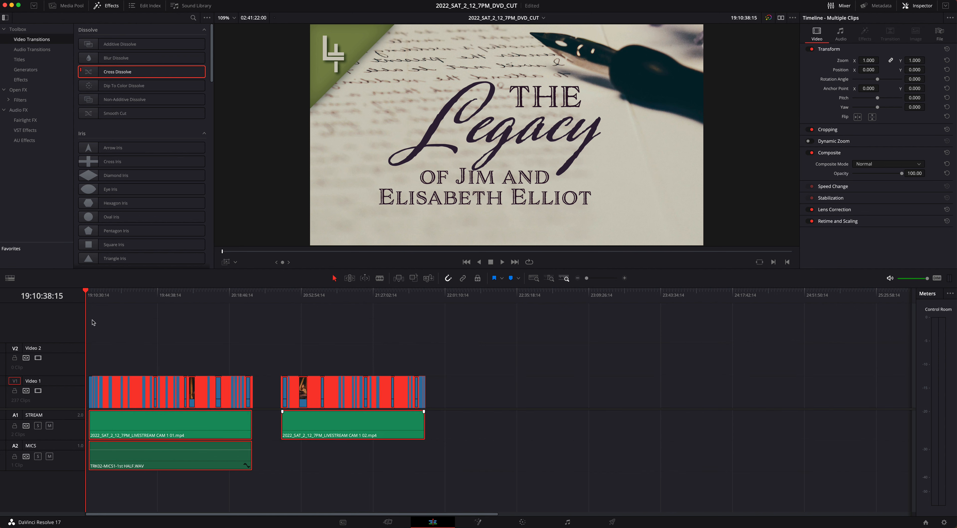
{"action": "left_click_drag", "start_coordinate": [452, 491], "coordinate": [93, 349]}
{"action": "key", "text": "super+equal"}
{"action": "key", "text": "super+equal"}
{"action": "key", "text": "super+equal"}
{"action": "key", "text": "super+equal"}
{"action": "key", "text": "super+equal"}
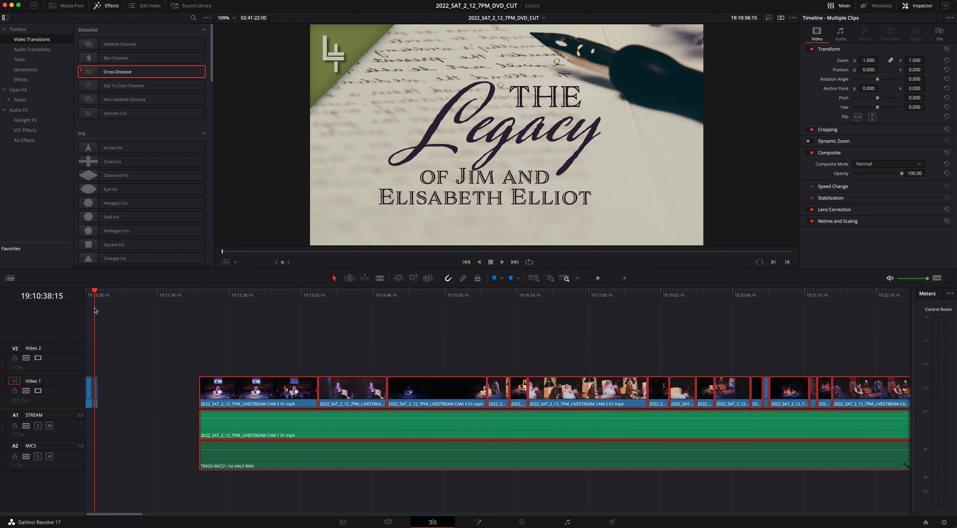
{"action": "left_click_drag", "start_coordinate": [242, 387], "coordinate": [141, 384]}
Apply a Cross Dissolve to the selected performance clips, including the cut from the Legacy title, and play that opening transition
{"action": "key", "text": "super+equal"}
{"action": "key", "text": "super+equal"}
{"action": "key", "text": "super+equal"}
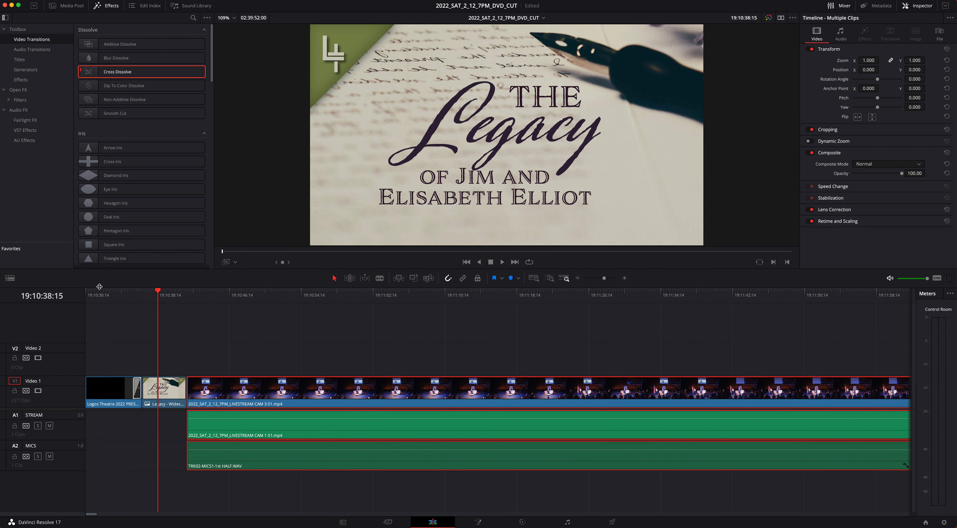
{"action": "left_click_drag", "start_coordinate": [142, 72], "coordinate": [187, 391]}
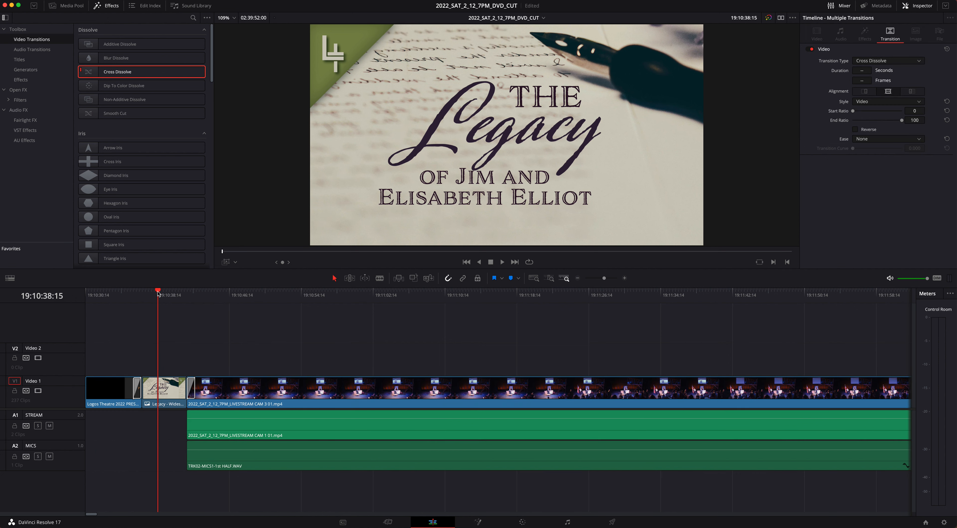
{"action": "left_click", "coordinate": [184, 295]}
{"action": "key", "text": "space"}
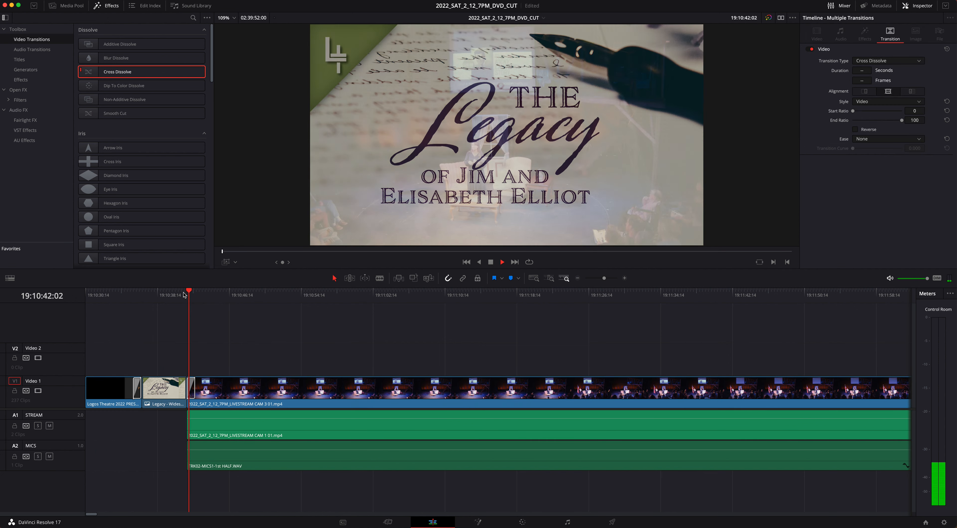
{"action": "key", "text": "space"}
Split the CAM 3 performance clip and both audio tracks at 19:14:08:13, on the dark stage with the empty chairs
{"action": "key", "text": "super+minus"}
{"action": "key", "text": "super+minus"}
{"action": "key", "text": "super+minus"}
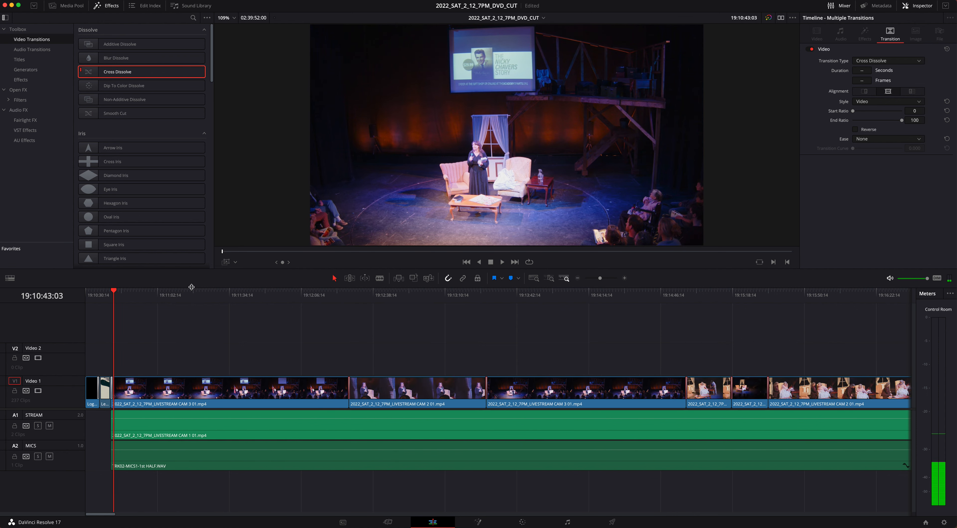
{"action": "left_click_drag", "start_coordinate": [90, 286], "coordinate": [208, 296]}
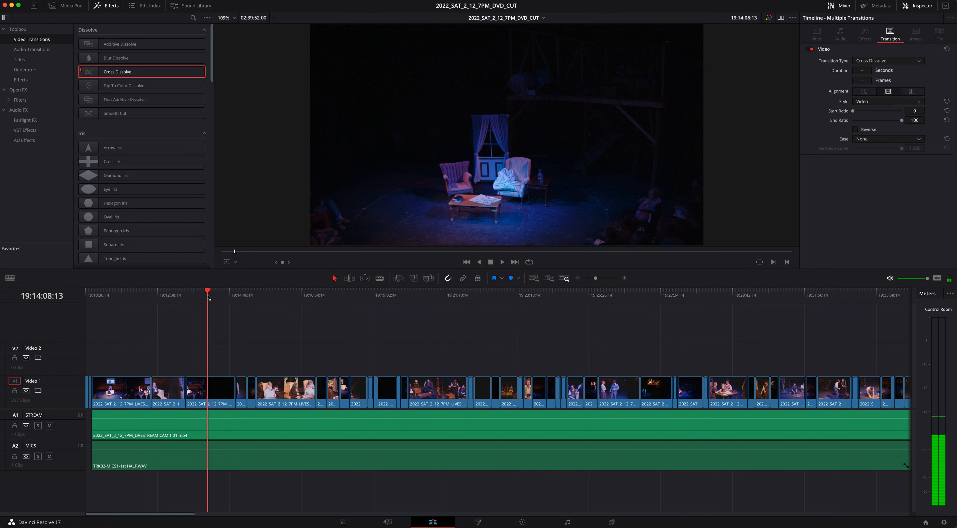
{"action": "key", "text": "super+equal"}
{"action": "key", "text": "super+equal"}
{"action": "key", "text": "super+equal"}
{"action": "left_click_drag", "start_coordinate": [505, 339], "coordinate": [491, 490]}
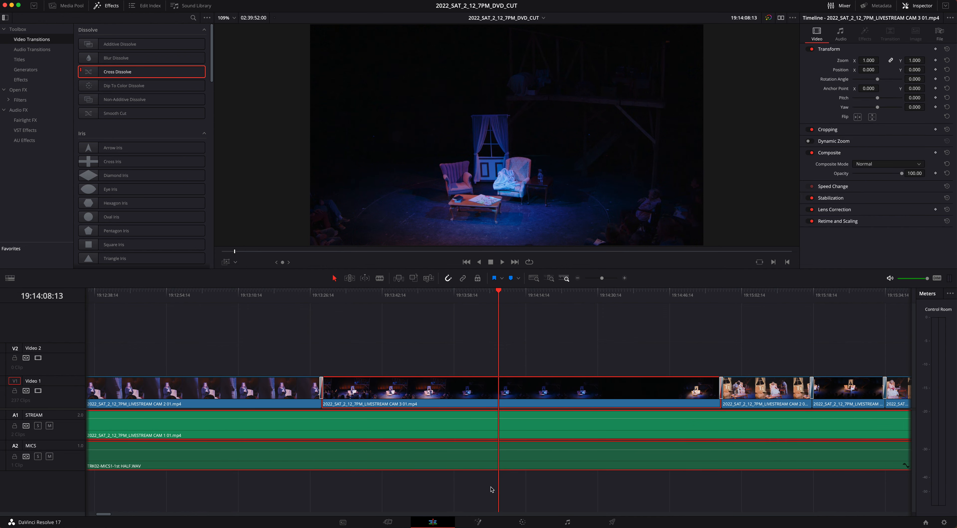
{"action": "key", "text": "super+b"}
{"action": "key", "text": "super+minus"}
{"action": "key", "text": "super+minus"}
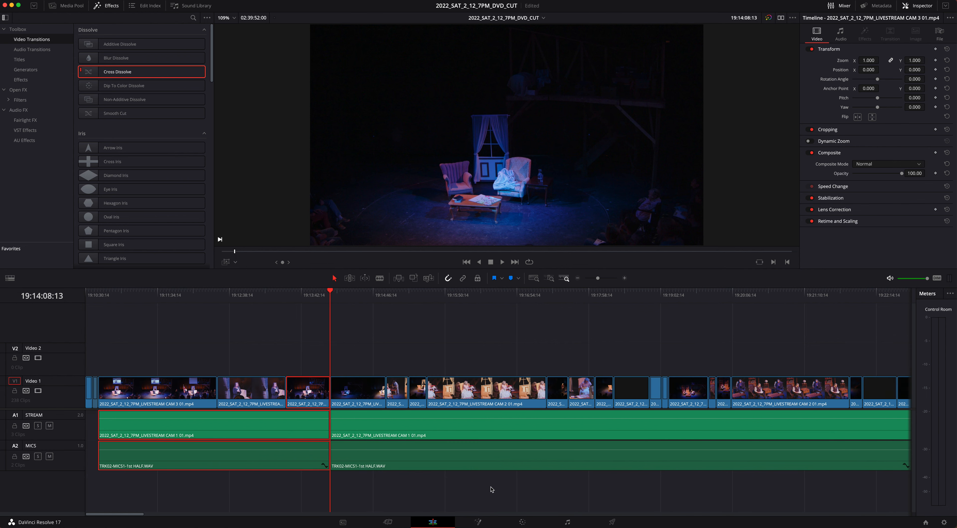
{"action": "left_click_drag", "start_coordinate": [149, 335], "coordinate": [316, 481]}
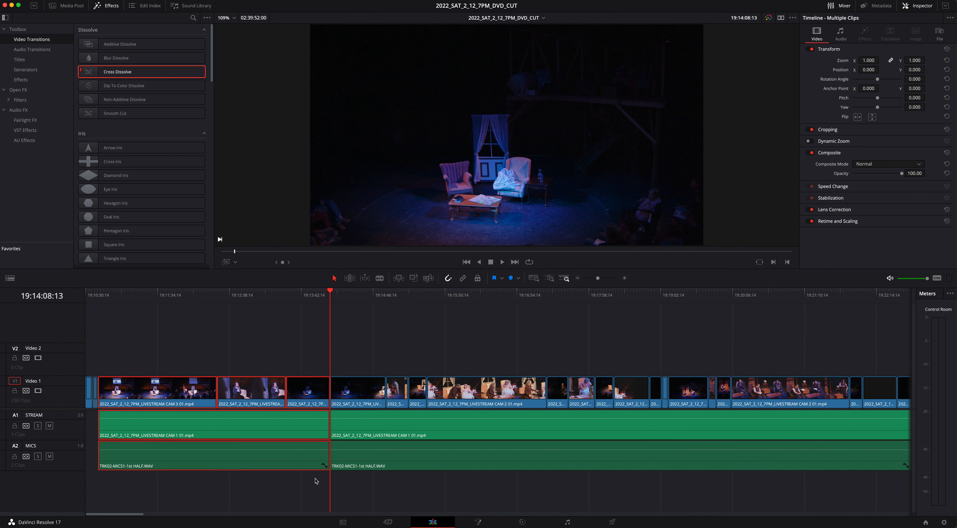
{"action": "key", "text": "BackSpace"}
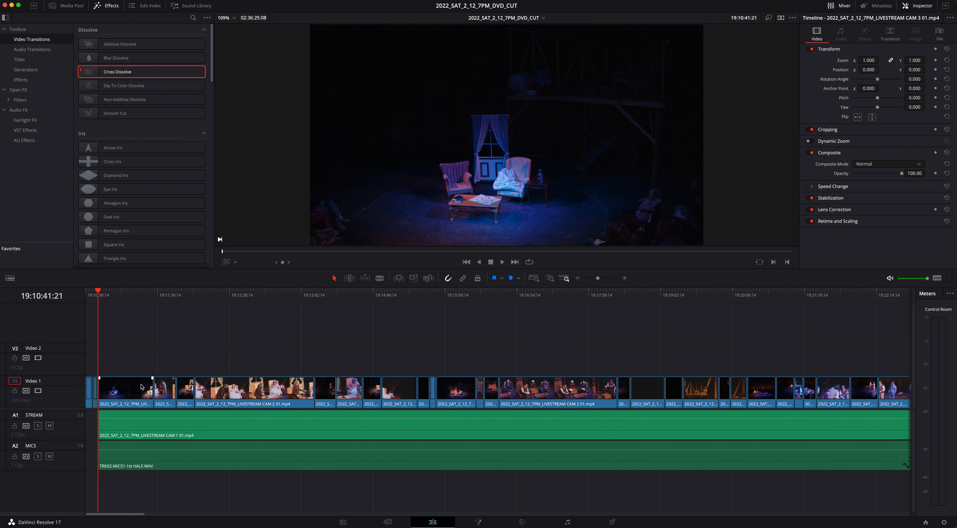
{"action": "key", "text": "super+z"}
{"action": "left_click_drag", "start_coordinate": [163, 338], "coordinate": [311, 516]}
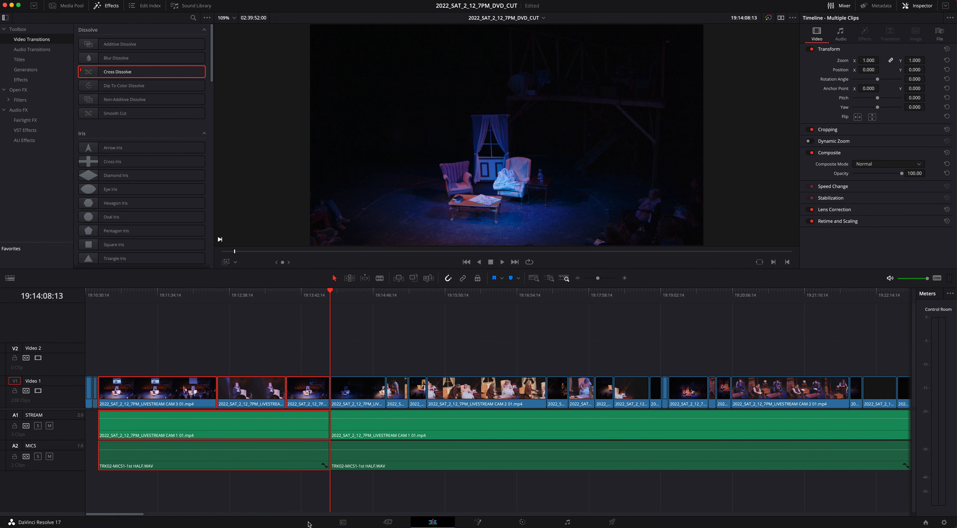
{"action": "key", "text": "BackSpace"}
{"action": "key", "text": "super+z"}
Ripple delete the three performance video clips and their audio between the Legacy title and the cut at 19:14:08:13
{"action": "left_click_drag", "start_coordinate": [152, 359], "coordinate": [321, 487]}
{"action": "key", "text": "shift+BackSpace"}
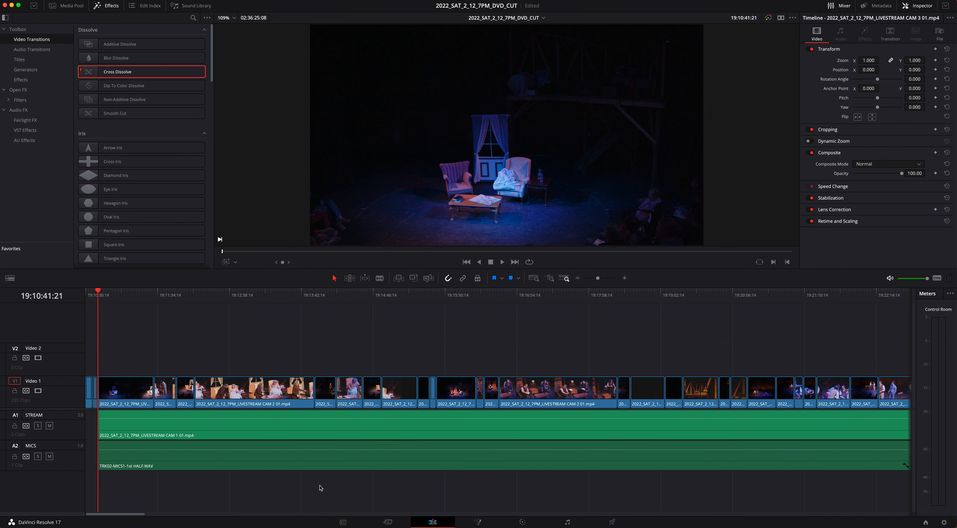
Apply a Cross Dissolve between the Legacy title image and the first performance clip, and play the transition
{"action": "key", "text": "super+equal"}
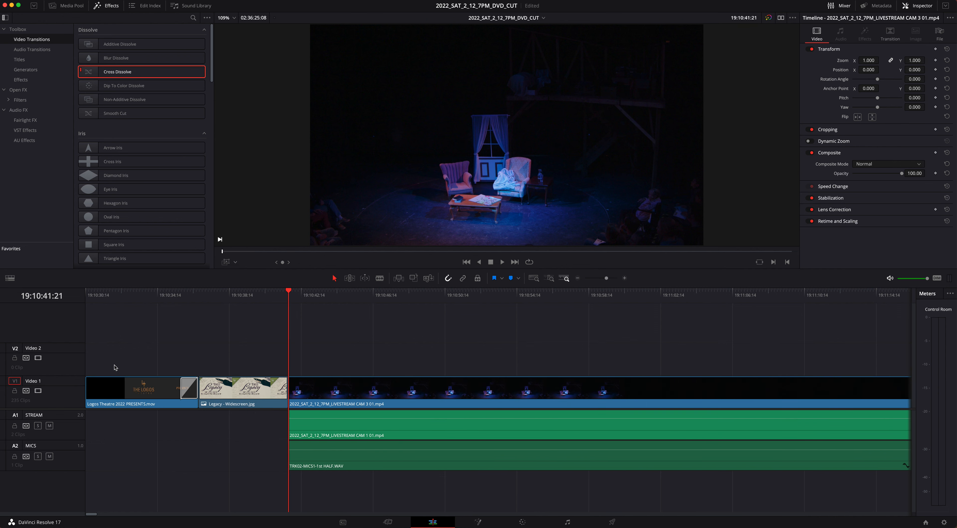
{"action": "left_click_drag", "start_coordinate": [283, 296], "coordinate": [281, 298]}
{"action": "key", "text": "space"}
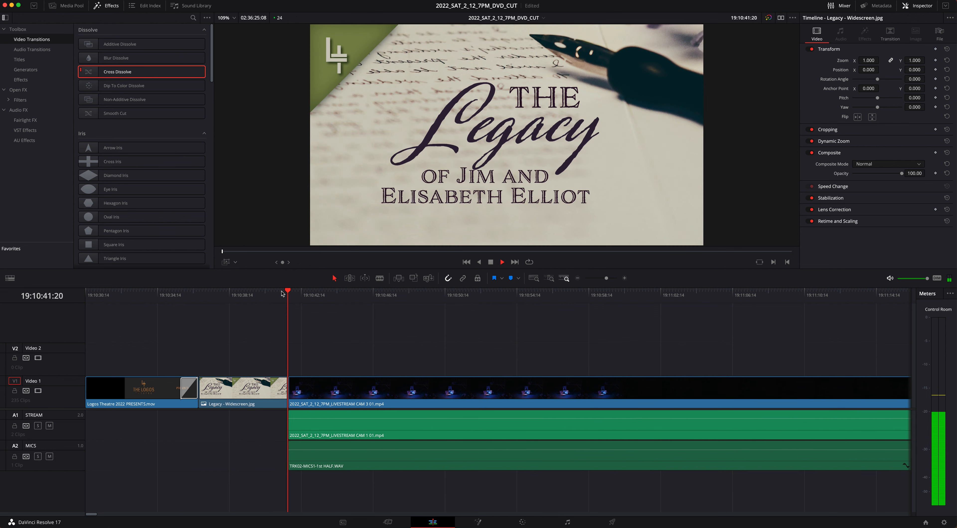
{"action": "key", "text": "space"}
{"action": "left_click_drag", "start_coordinate": [140, 75], "coordinate": [289, 388]}
{"action": "left_click", "coordinate": [281, 293]}
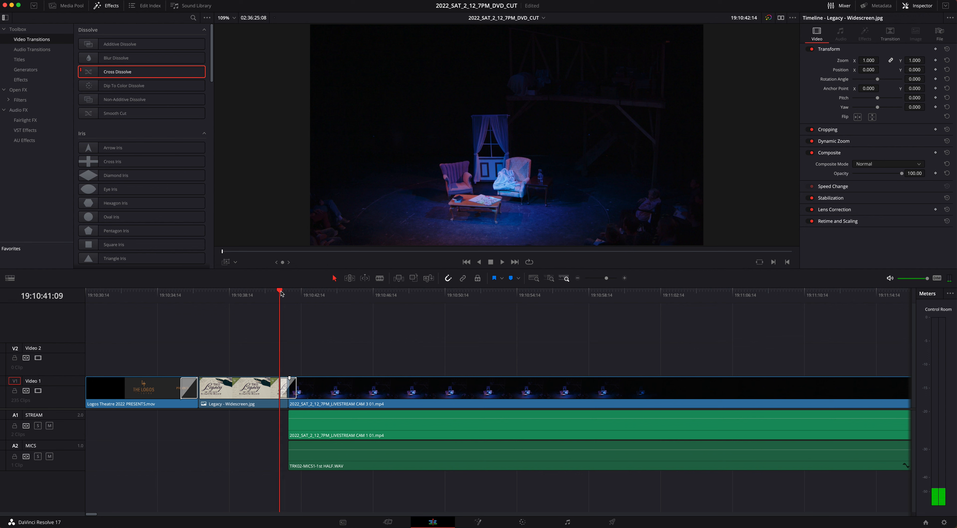
{"action": "key", "text": "space"}
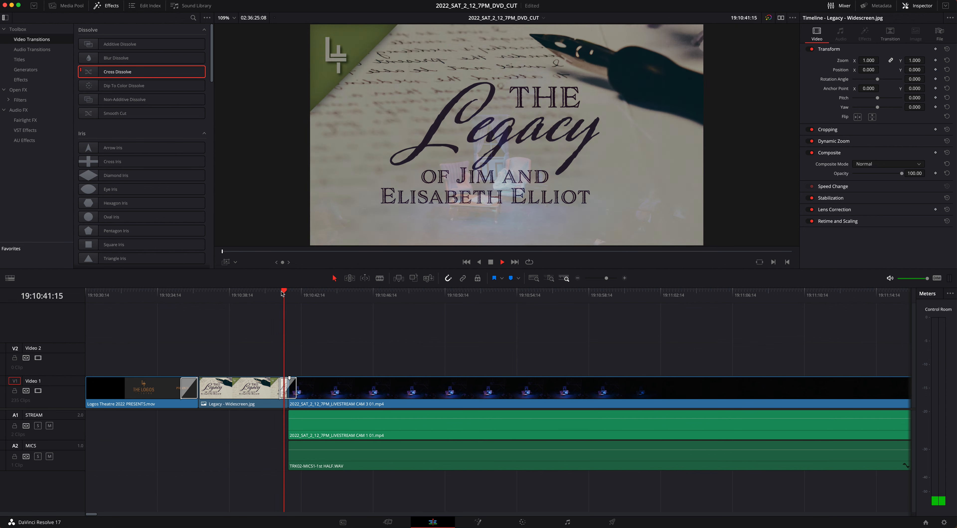
Continue playing the start of the performance and raise the playback volume to hear its audio
{"action": "key", "text": "super+minus"}
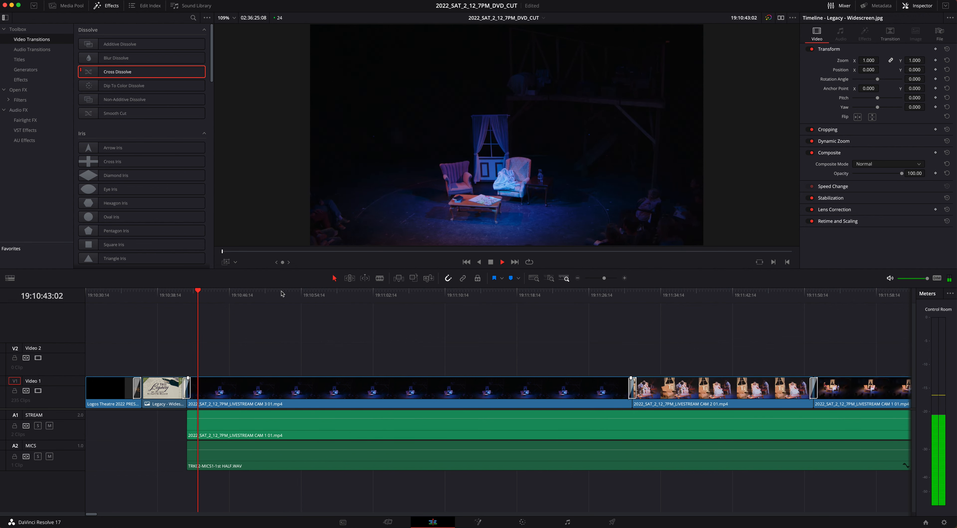
{"action": "key", "text": "super+minus"}
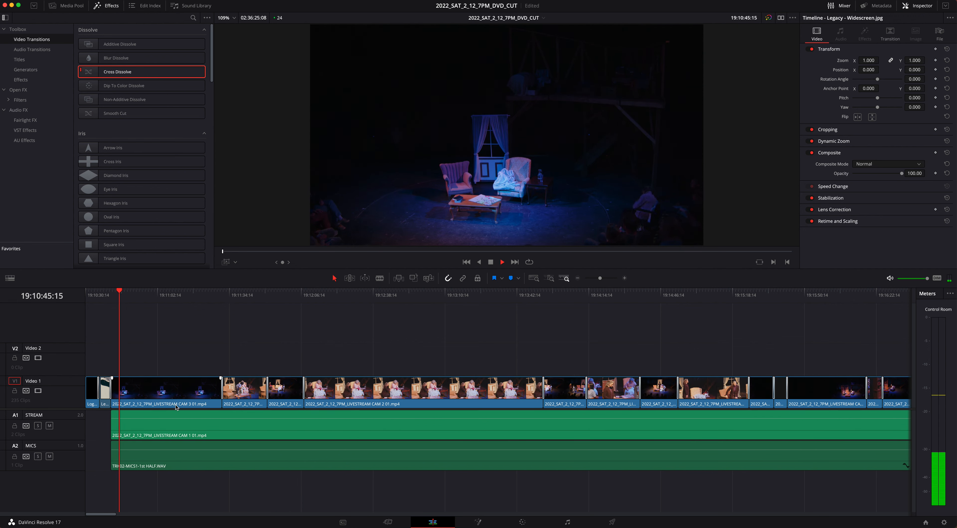
{"action": "key", "text": "XF86AudioRaiseVolume"}
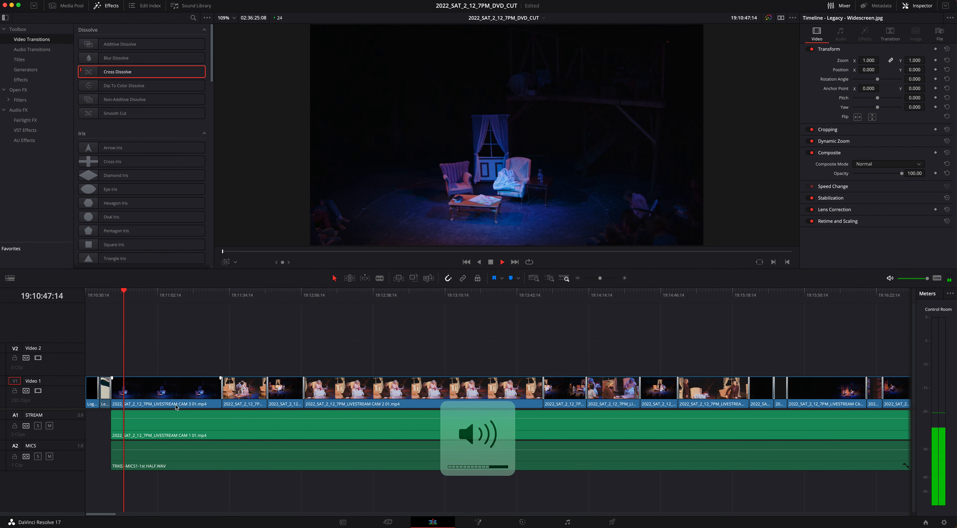
{"action": "key", "text": "XF86AudioRaiseVolume"}
{"action": "key", "text": "XF86AudioRaiseVolume"}
{"action": "key", "text": "XF86AudioRaiseVolume"}
Split the first performance clip and its audio in the blackout just after 19:11:14, and ripple delete the portion before it
{"action": "key", "text": "super+equal"}
{"action": "key", "text": "super+equal"}
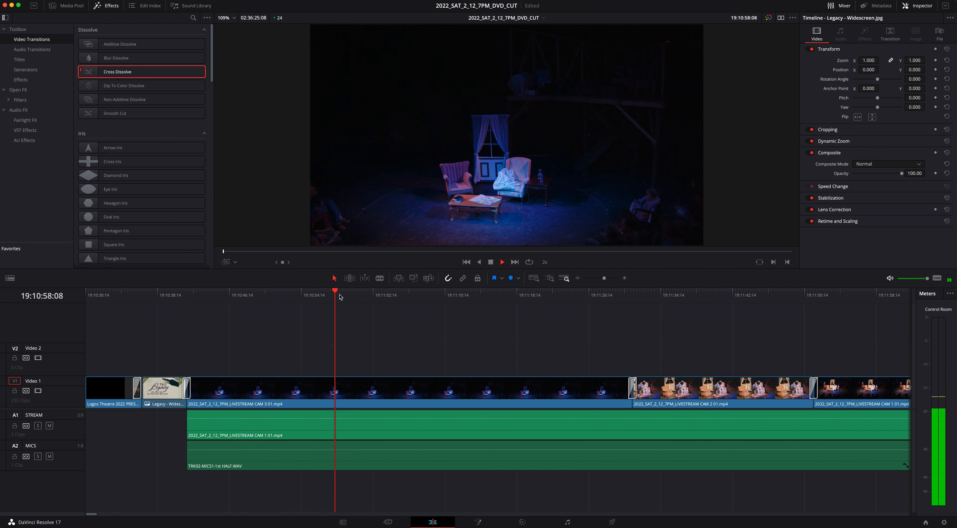
{"action": "left_click_drag", "start_coordinate": [344, 296], "coordinate": [403, 298]}
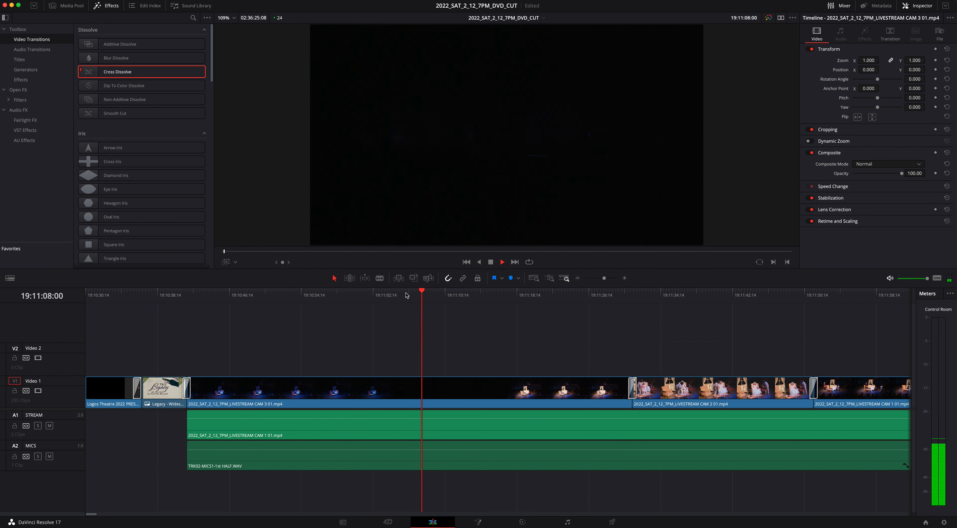
{"action": "key", "text": "XF86AudioRaiseVolume"}
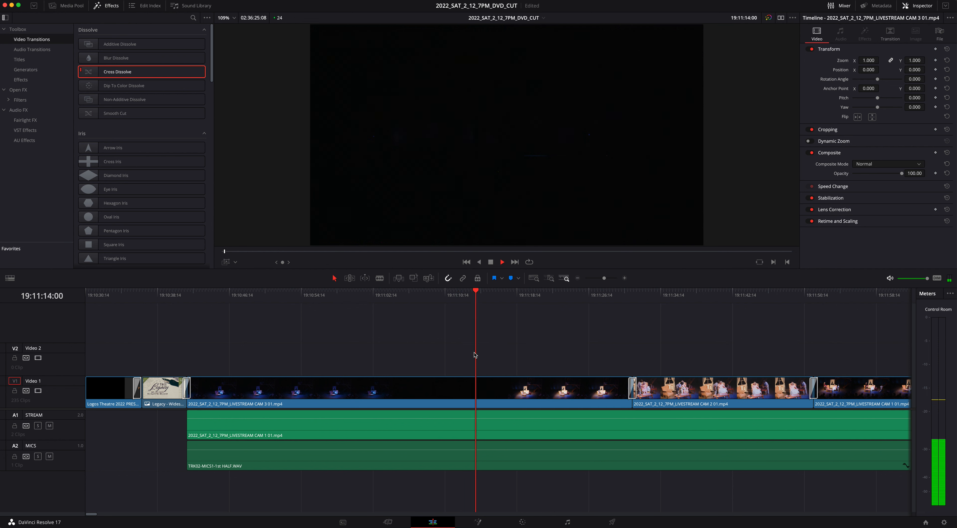
{"action": "key", "text": "space"}
{"action": "key", "text": "super+b"}
{"action": "key", "text": "BackSpace"}
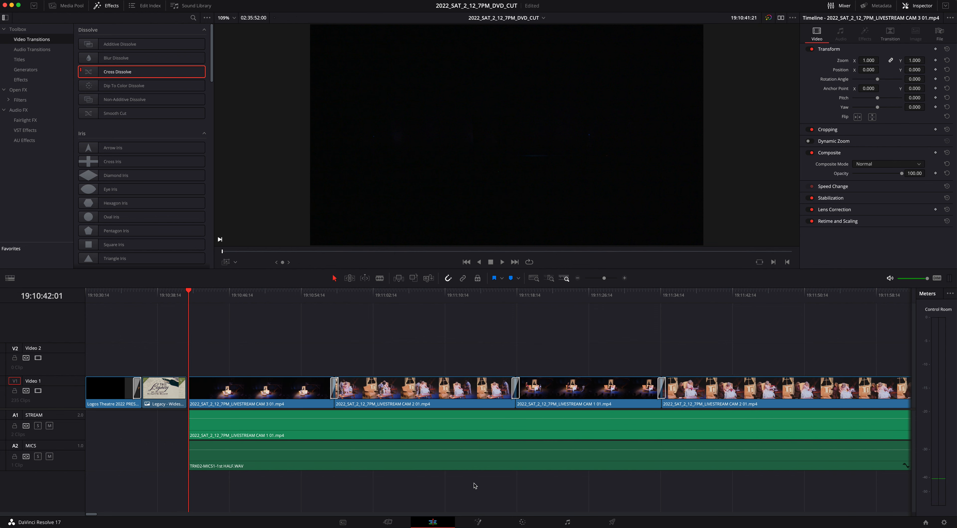
Add a Cross Dissolve from the Legacy title to the newly trimmed performance start, and play it back
{"action": "left_click_drag", "start_coordinate": [120, 70], "coordinate": [188, 386]}
{"action": "left_click", "coordinate": [183, 294]}
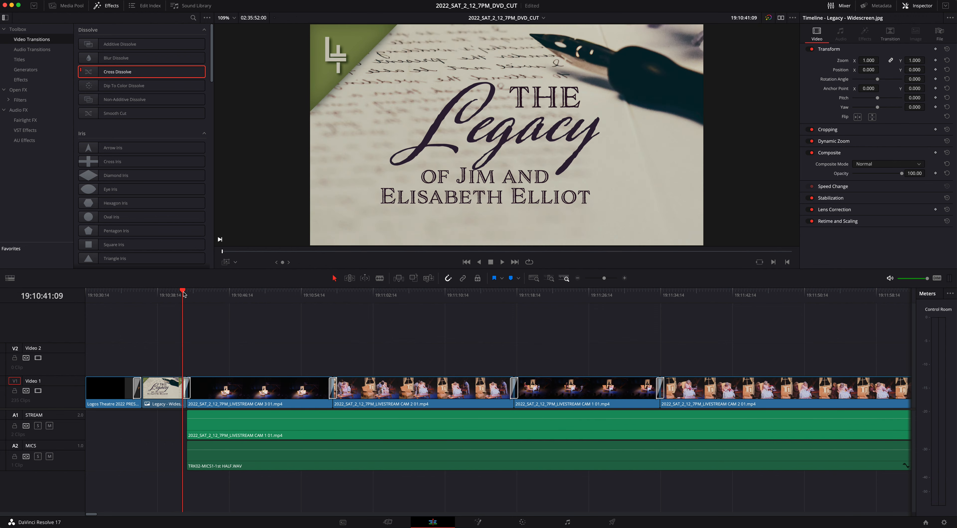
{"action": "key", "text": "space"}
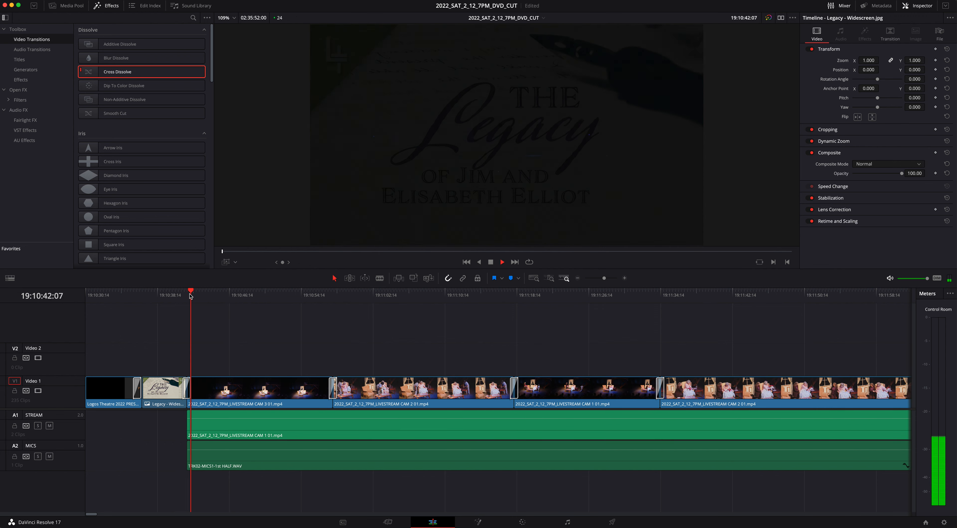
{"action": "key", "text": "space"}
Place the Logos Theatre 2022.mov graphic from the GRAPHICS bin on Video 1, directly after the last performance clip
{"action": "key", "text": "super+minus"}
{"action": "key", "text": "super+minus"}
{"action": "key", "text": "super+minus"}
{"action": "key", "text": "super+minus"}
{"action": "key", "text": "super+minus"}
{"action": "key", "text": "super+minus"}
{"action": "key", "text": "super+minus"}
{"action": "key", "text": "super+minus"}
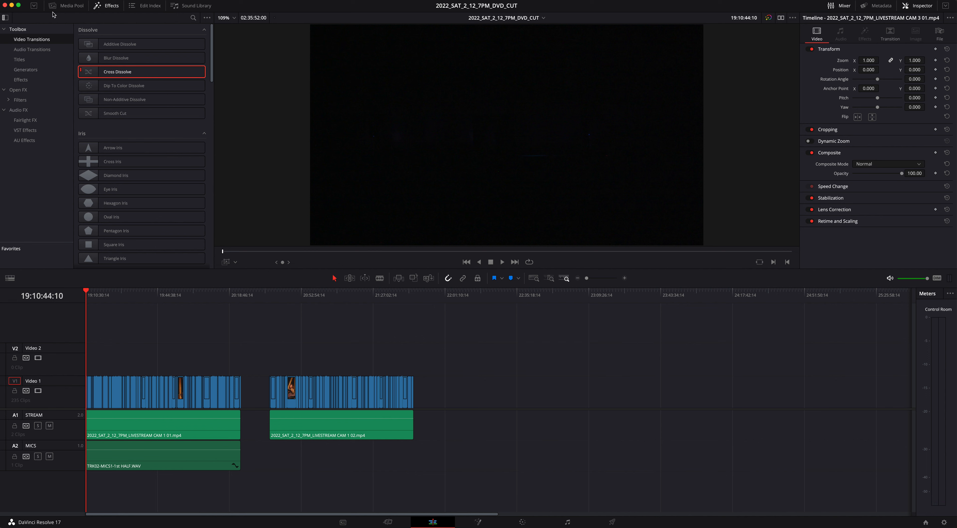
{"action": "left_click", "coordinate": [67, 5]}
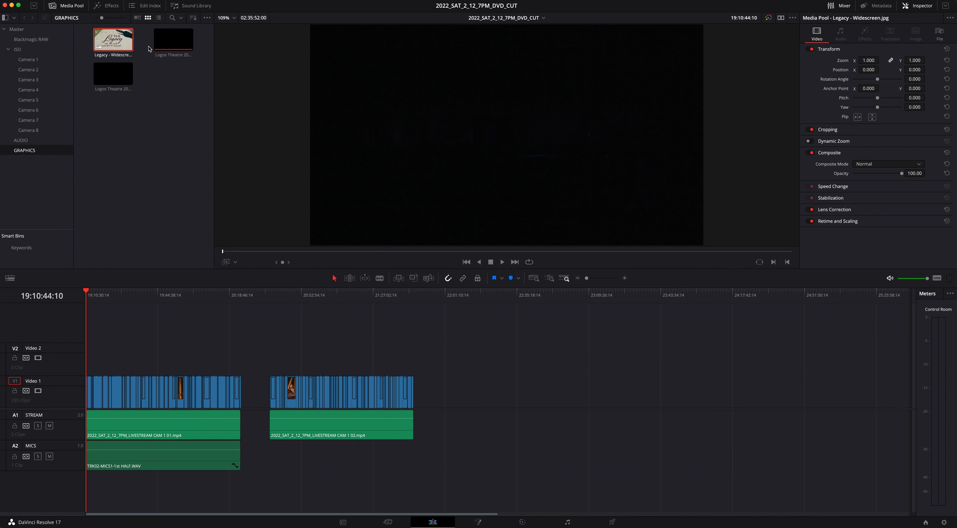
{"action": "left_click", "coordinate": [106, 71]}
{"action": "left_click_drag", "start_coordinate": [408, 359], "coordinate": [420, 377]}
Play the closing Logos Theatre 2022.mov clip from its first frame to the end of the timeline
{"action": "left_click", "coordinate": [414, 293]}
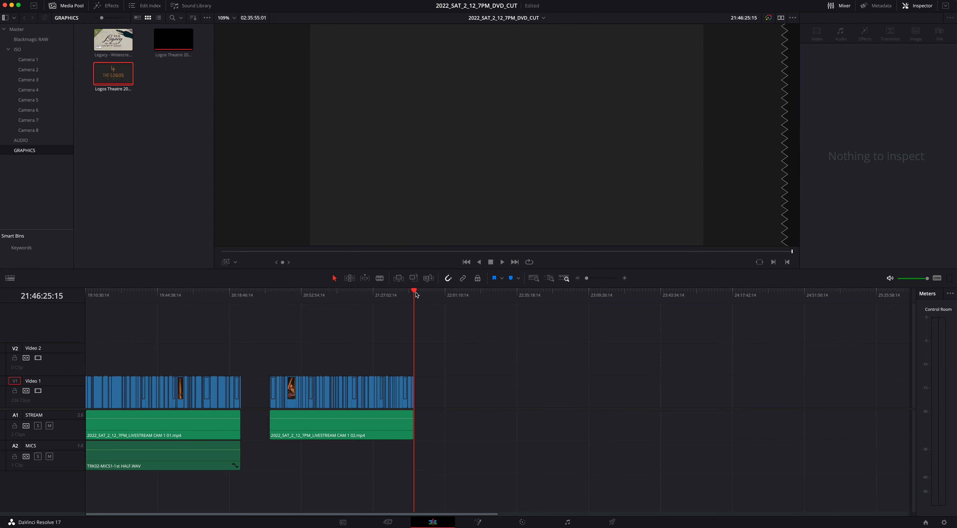
{"action": "key", "text": "super+equal"}
{"action": "key", "text": "super+equal"}
{"action": "key", "text": "super+equal"}
{"action": "left_click", "coordinate": [444, 293]}
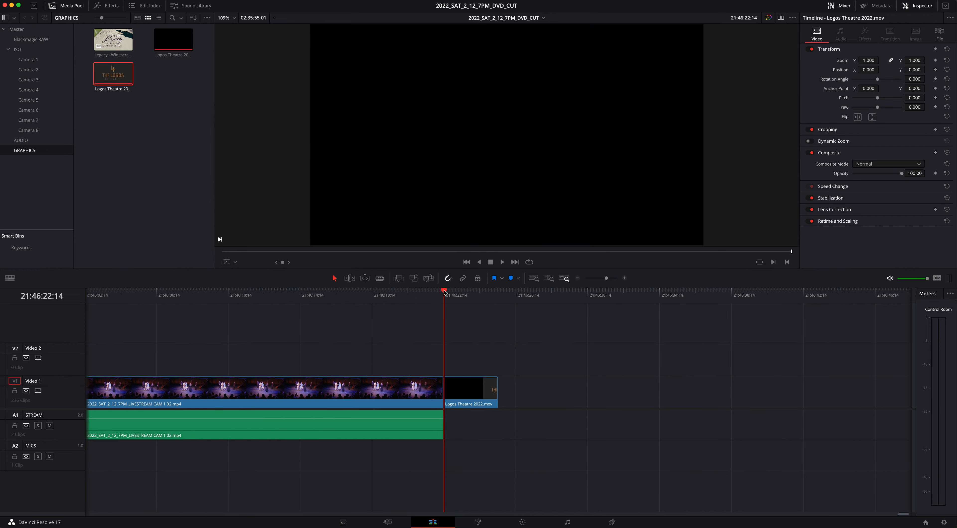
{"action": "key", "text": "space"}
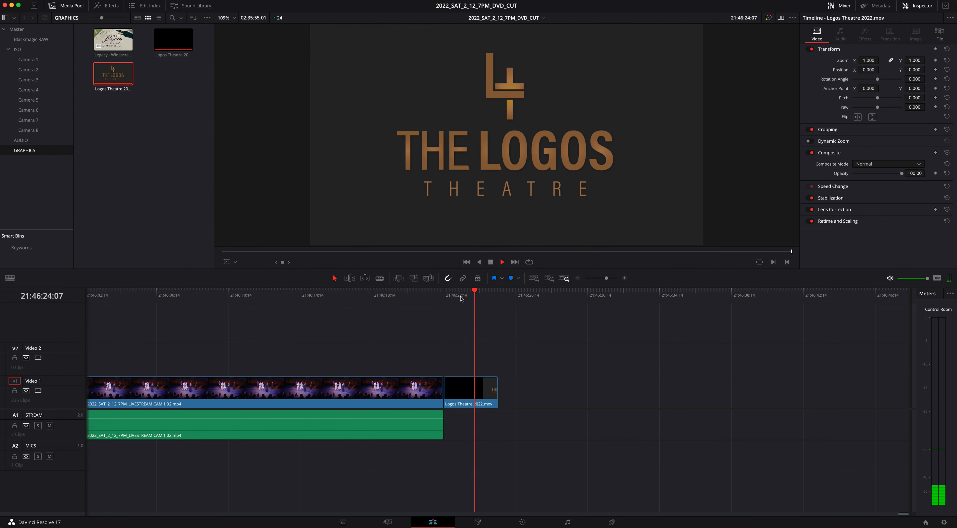
{"action": "key", "text": "space"}
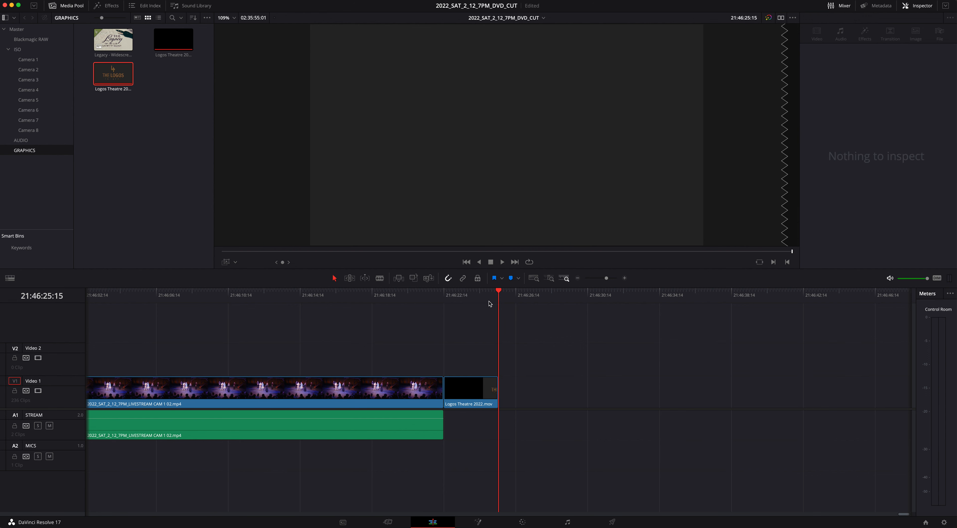
Review the curtain call footage before the closing logo, scrubbing back to 21:44:28:22
{"action": "left_click", "coordinate": [422, 298]}
{"action": "left_click_drag", "start_coordinate": [323, 293], "coordinate": [372, 293]}
{"action": "key", "text": "super+minus"}
{"action": "key", "text": "super+minus"}
{"action": "key", "text": "super+minus"}
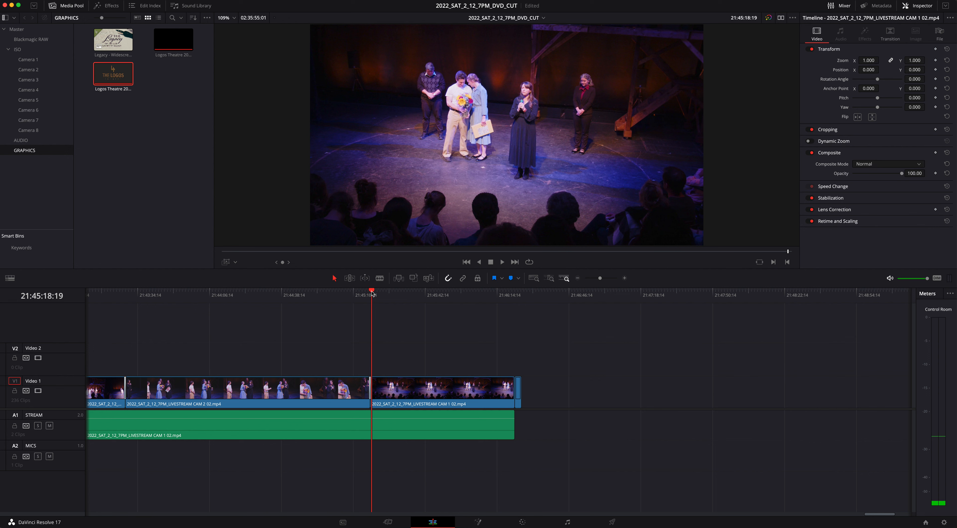
{"action": "left_click_drag", "start_coordinate": [332, 292], "coordinate": [259, 287]}
{"action": "key", "text": "super+minus"}
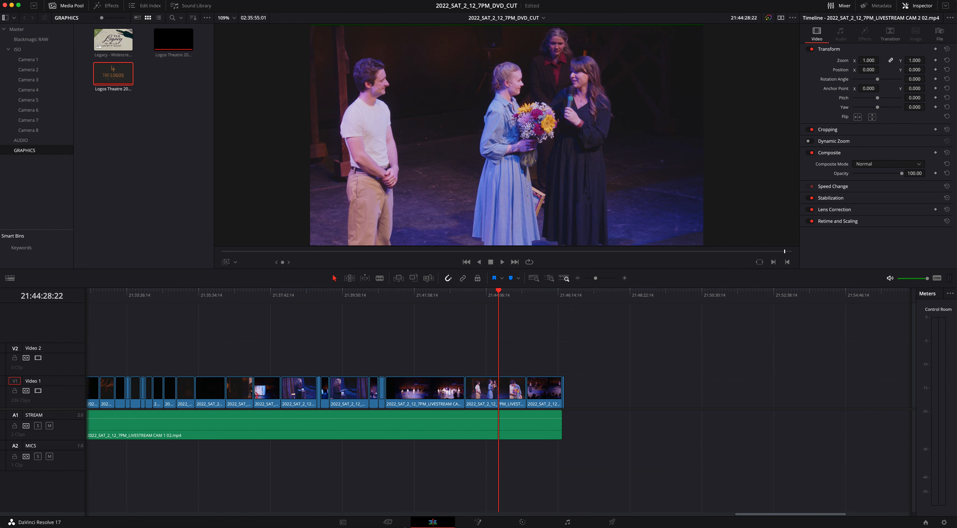
{"action": "mouse_move", "coordinate": [404, 526]}
{"action": "left_click", "coordinate": [178, 514]}
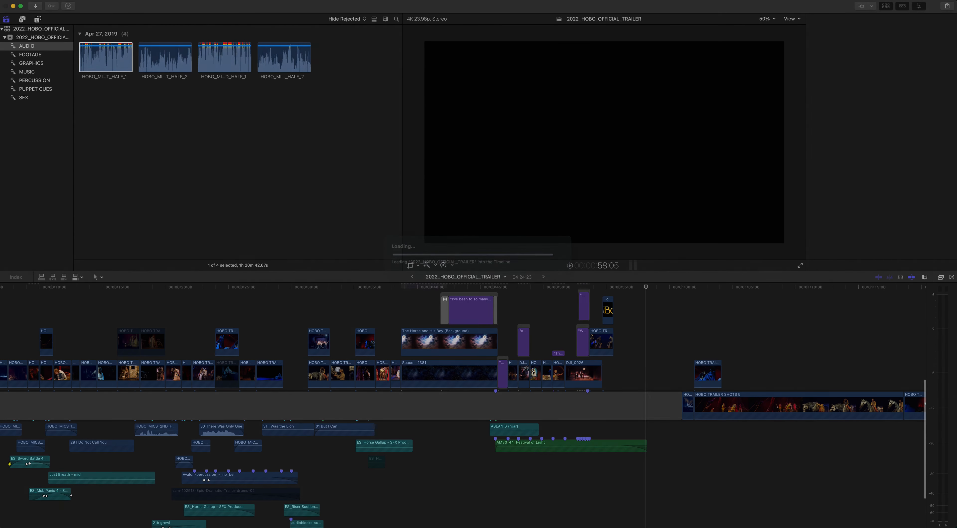
{"action": "left_click", "coordinate": [65, 2]}
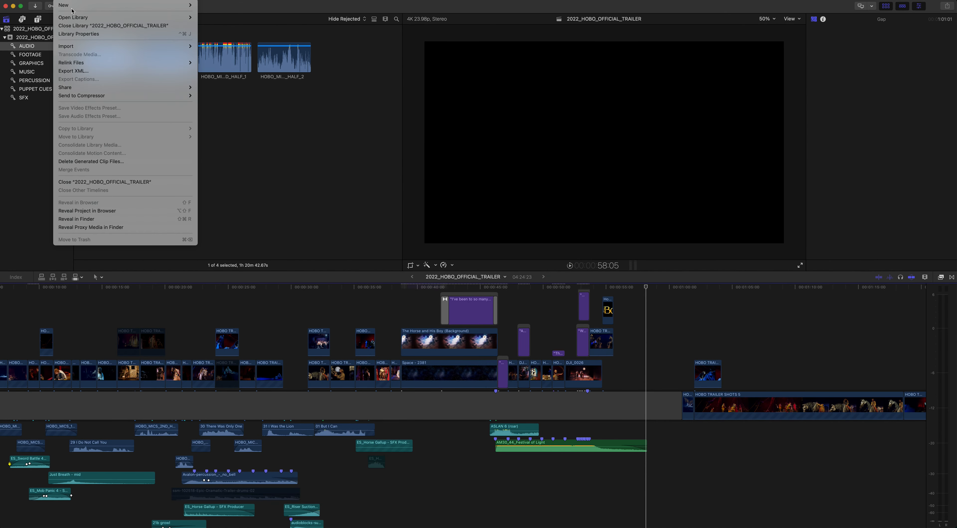
{"action": "mouse_move", "coordinate": [74, 8]}
{"action": "left_click", "coordinate": [214, 5]}
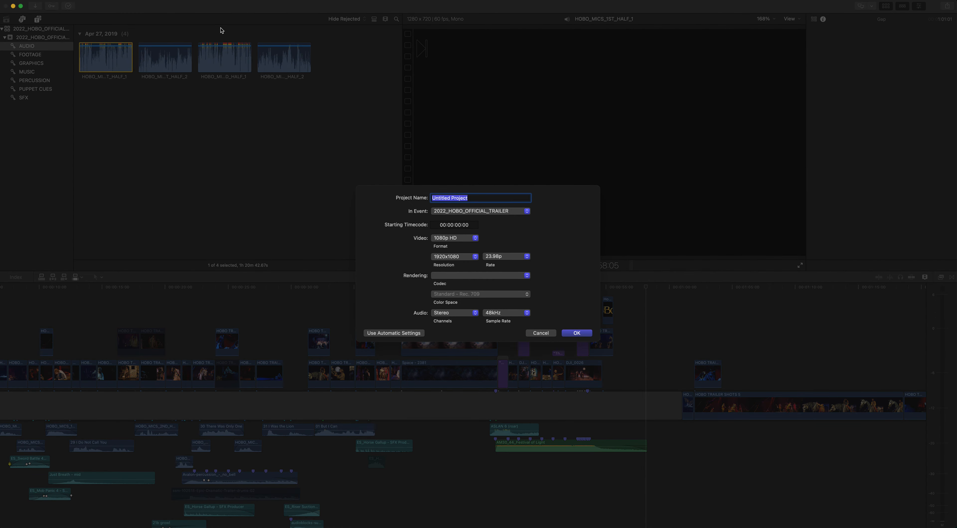
{"action": "left_click", "coordinate": [554, 335]}
{"action": "left_click", "coordinate": [65, 2]}
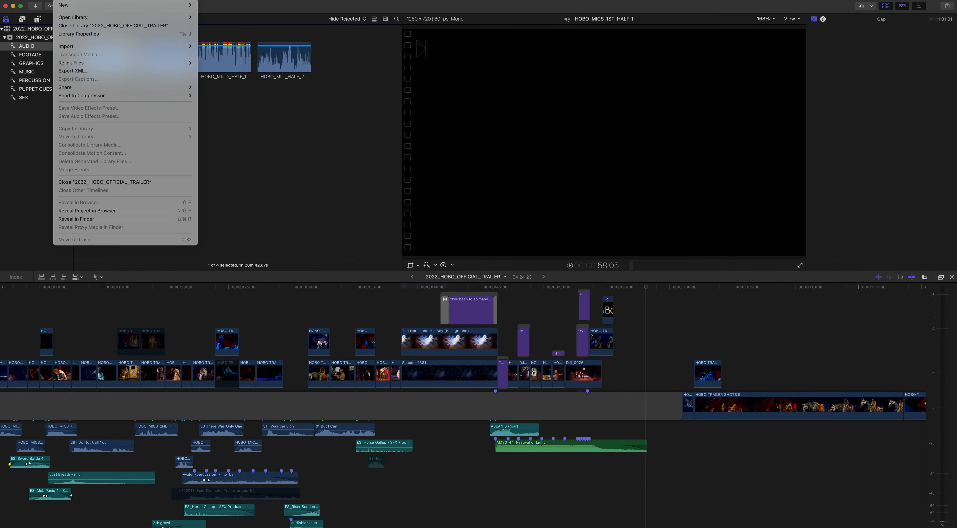
{"action": "key", "text": "Escape"}
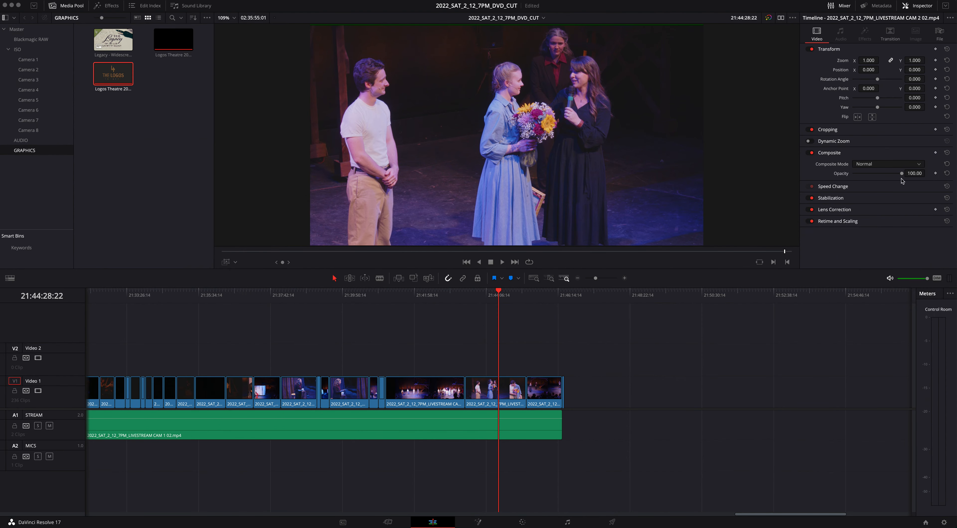
Switch to Final Cut Pro and open the Conversion Library
{"action": "left_click", "coordinate": [12, 5]}
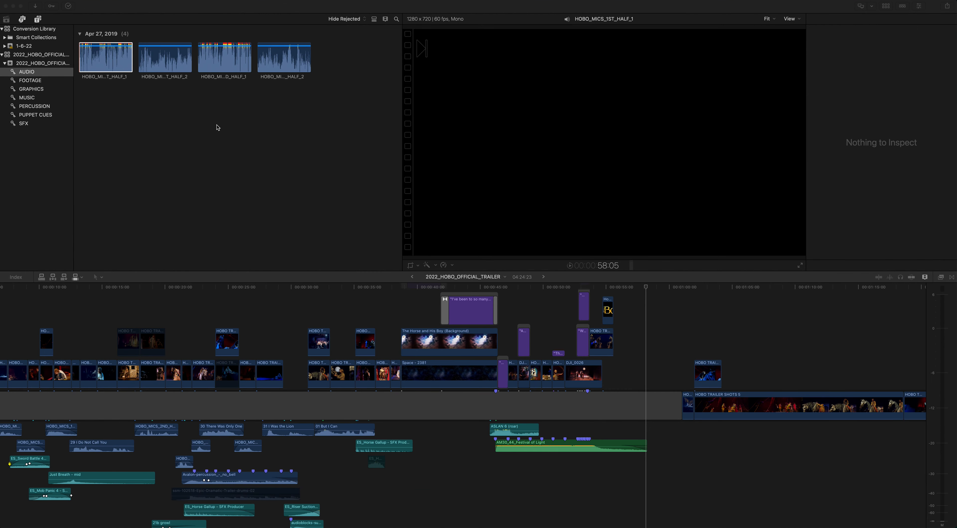
Create a 1080p HD, 23.98p project named My LEGACY CREDITS in the 1-6-22 event of the Conversion Library
{"action": "left_click", "coordinate": [38, 30]}
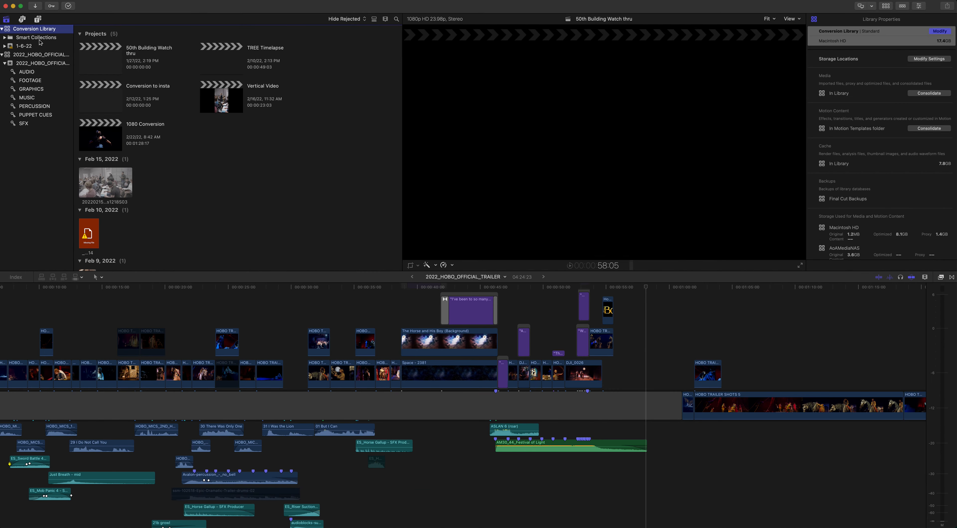
{"action": "left_click", "coordinate": [60, 0]}
{"action": "mouse_move", "coordinate": [70, 5]}
{"action": "left_click", "coordinate": [193, 7]}
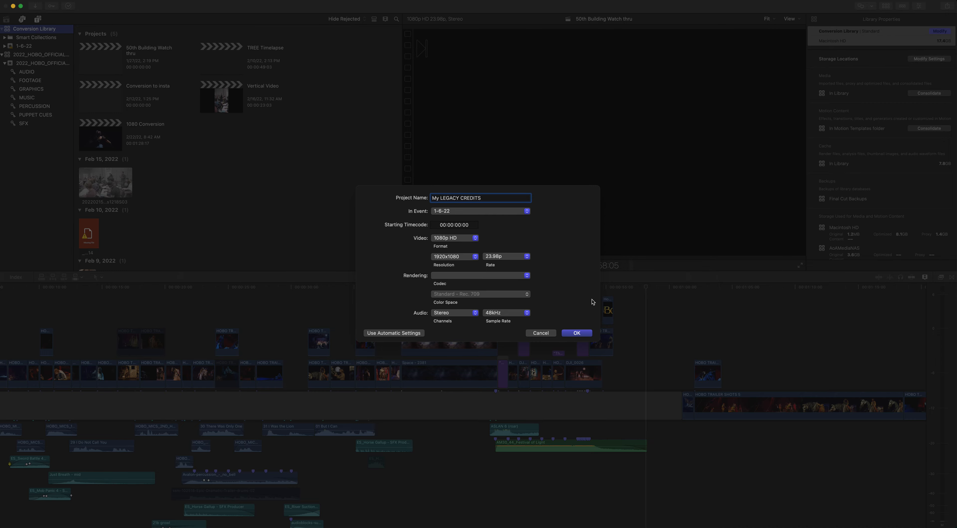
{"action": "left_click", "coordinate": [578, 333]}
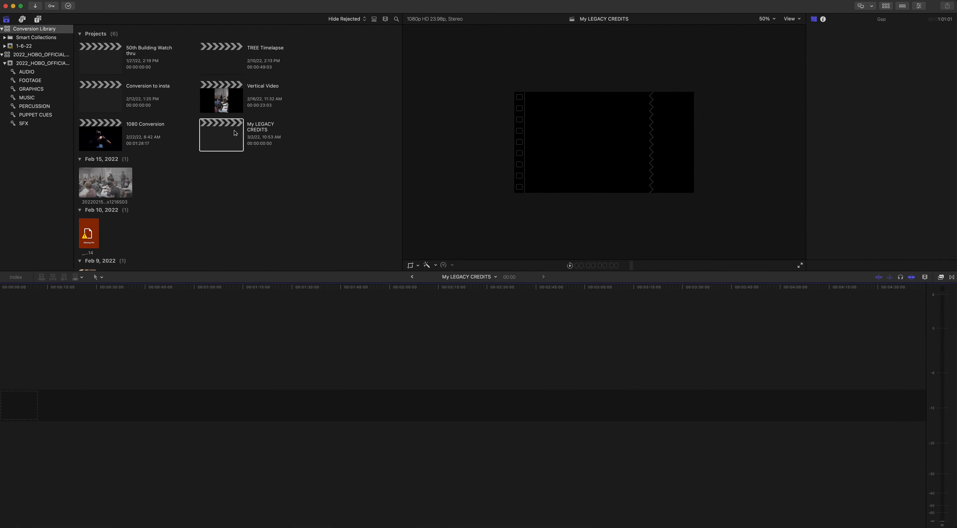
Add the scrolling Cast title from the Pixel Film Studios collection at the start of the My LEGACY CREDITS timeline
{"action": "left_click", "coordinate": [37, 20]}
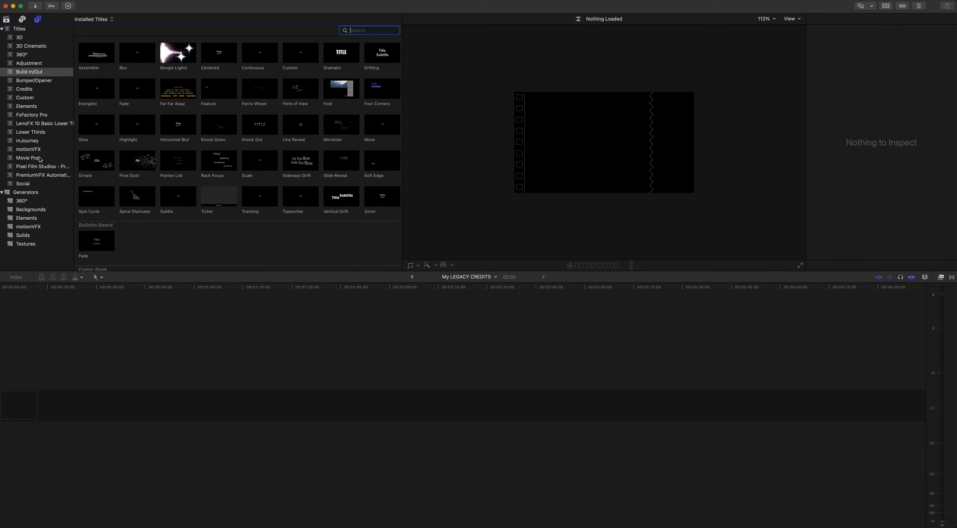
{"action": "left_click", "coordinate": [40, 167]}
{"action": "scroll", "coordinate": [215, 171], "scroll_direction": "down", "scroll_amount": 3}
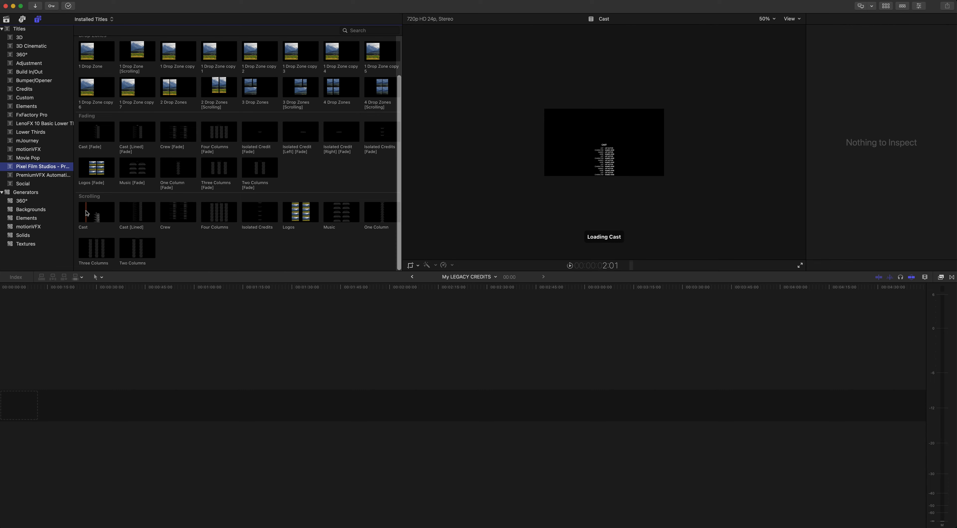
{"action": "left_click_drag", "start_coordinate": [85, 213], "coordinate": [18, 372]}
{"action": "left_click", "coordinate": [5, 373]}
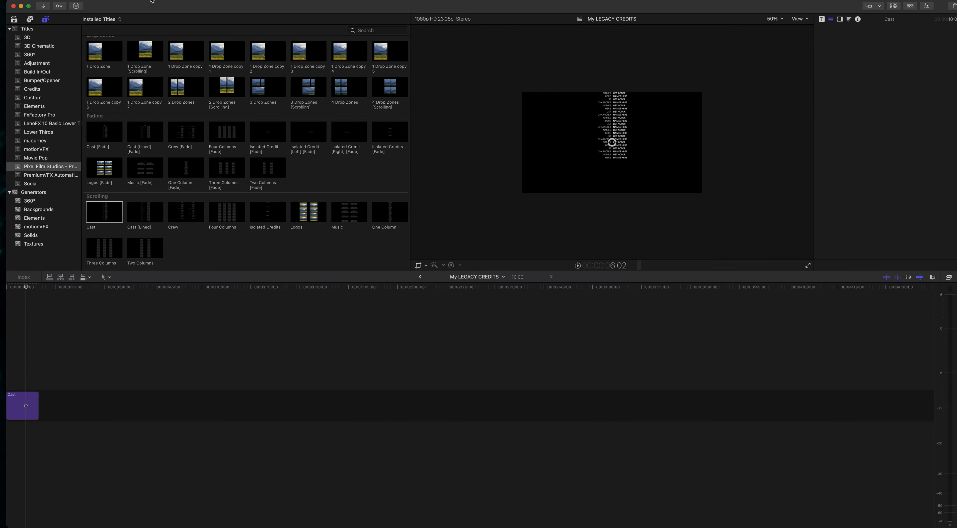
Extend the Cast title to a duration of 1:24:21 and look at the Isolated Credits templates
{"action": "left_click_drag", "start_coordinate": [31, 406], "coordinate": [276, 406]}
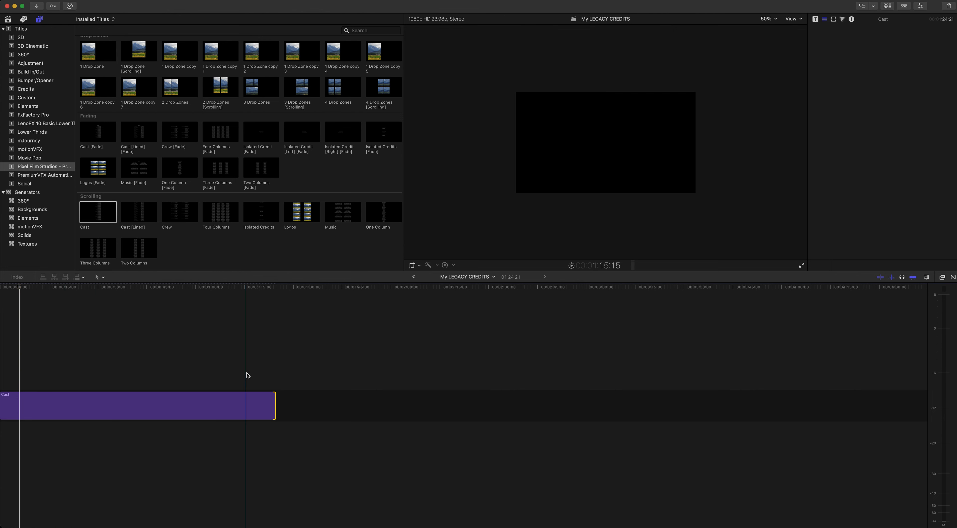
{"action": "left_click", "coordinate": [260, 406]}
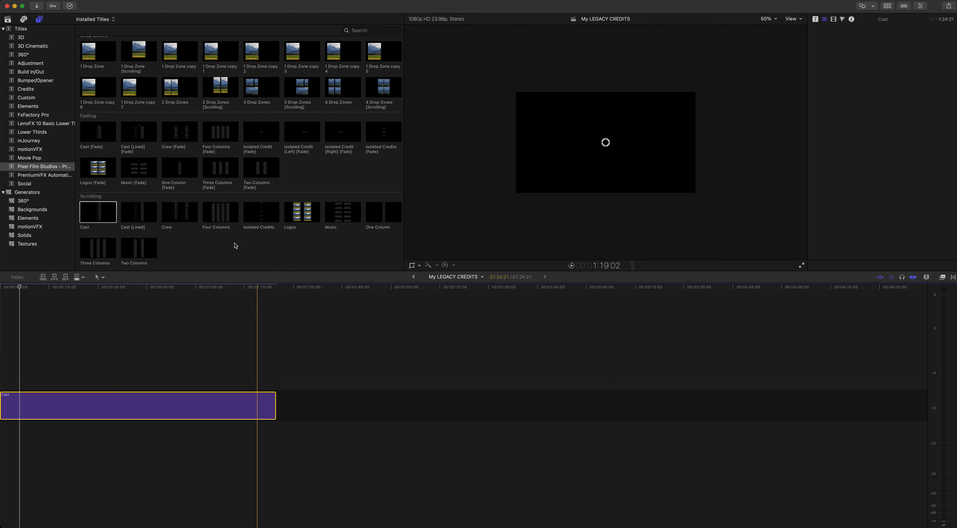
{"action": "left_click", "coordinate": [256, 219]}
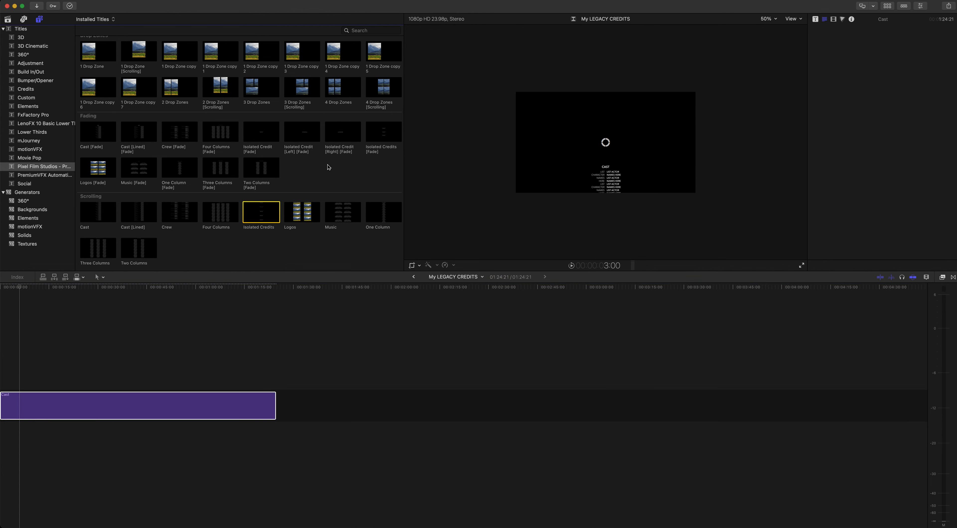
{"action": "left_click", "coordinate": [328, 136]}
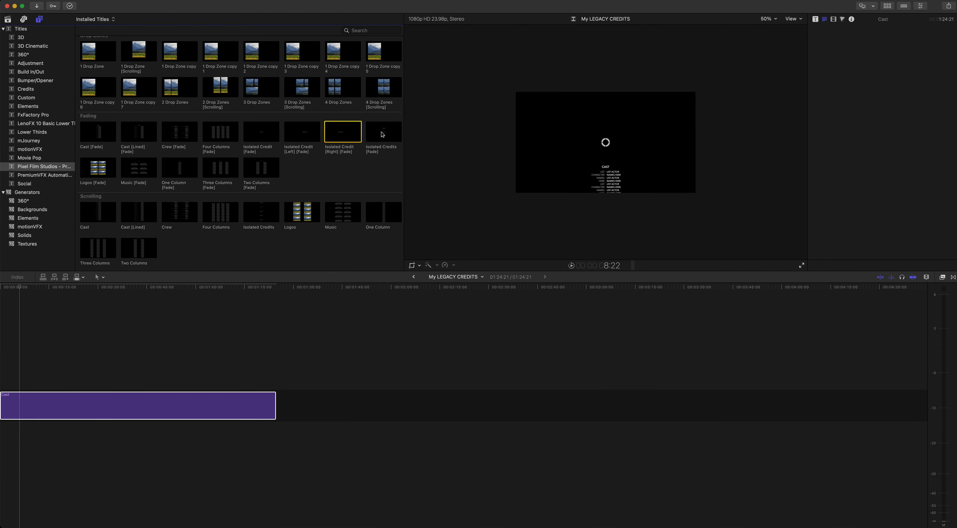
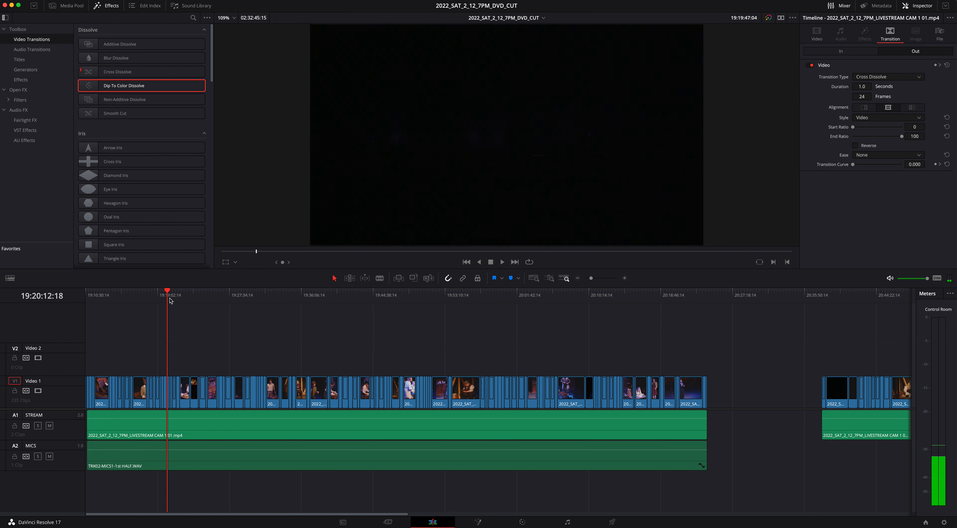
In DaVinci Resolve, review the early first-half footage on the DVD cut timeline, stopping on the wide stage shot at 19:13:39:23
{"action": "left_click_drag", "start_coordinate": [175, 296], "coordinate": [189, 294]}
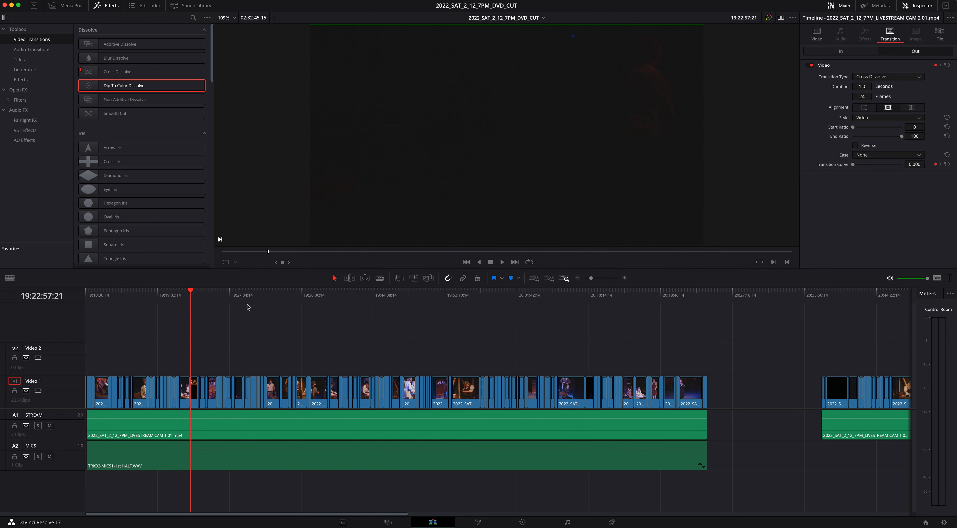
{"action": "left_click_drag", "start_coordinate": [111, 296], "coordinate": [102, 307]}
{"action": "key", "text": "Down"}
{"action": "key", "text": "super+equal"}
{"action": "key", "text": "super+equal"}
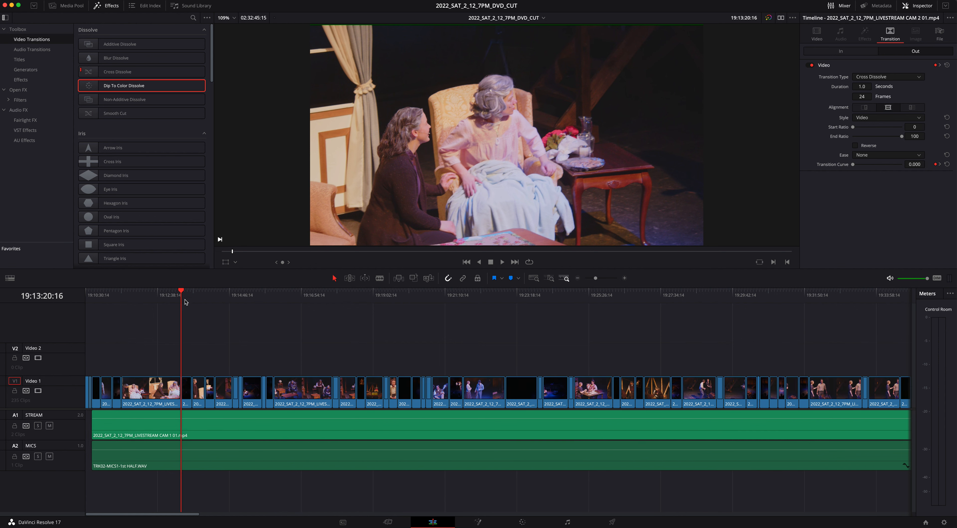
{"action": "left_click", "coordinate": [139, 299]}
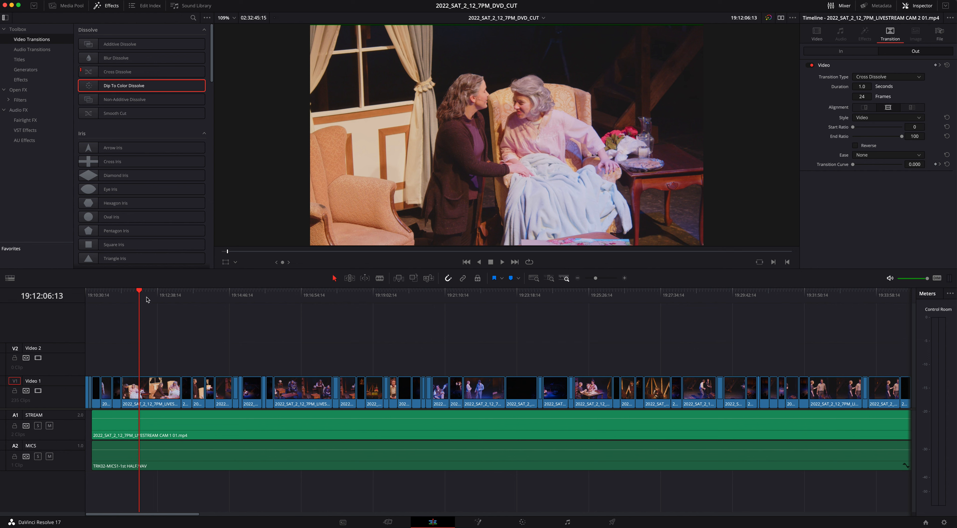
{"action": "left_click_drag", "start_coordinate": [133, 293], "coordinate": [191, 296]}
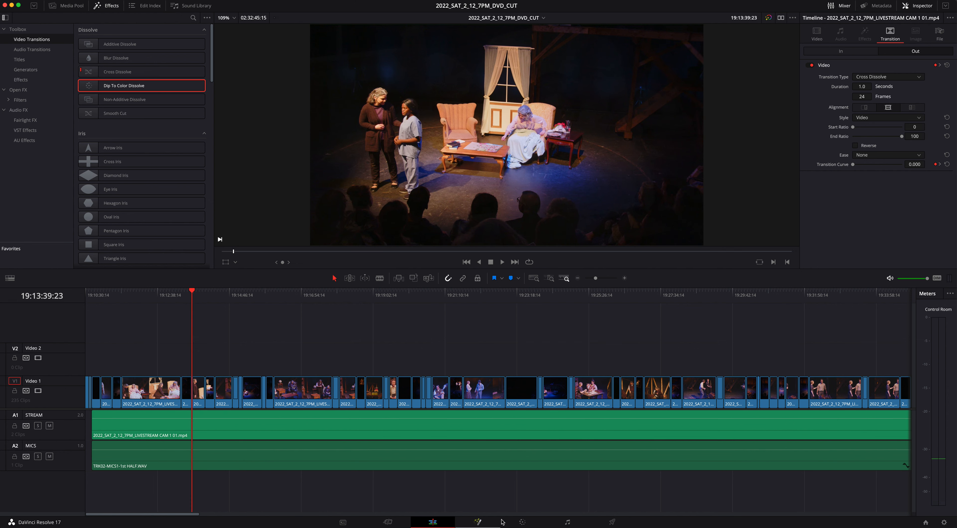
Select clip 04, the armchair scene, for color grading and show the Primaries color wheels
{"action": "left_click", "coordinate": [522, 523]}
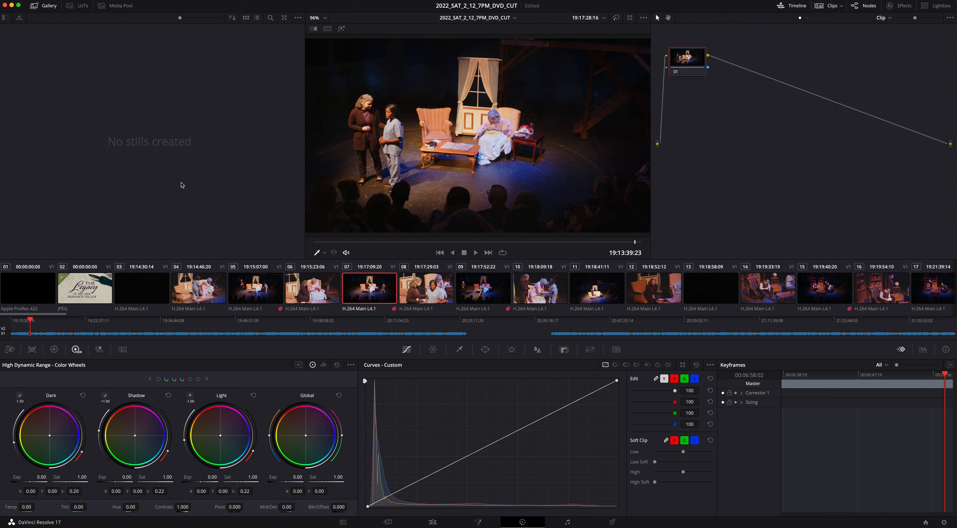
{"action": "left_click", "coordinate": [258, 292]}
{"action": "left_click", "coordinate": [209, 287]}
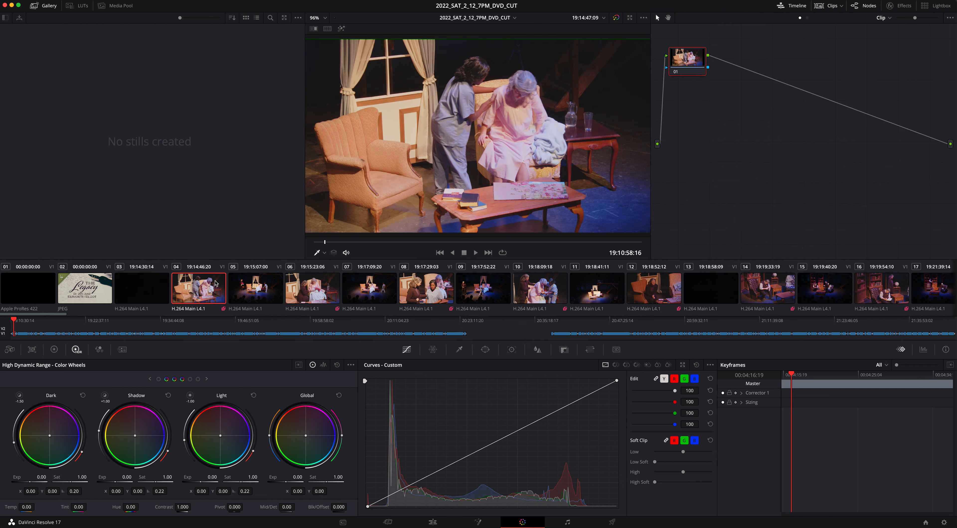
{"action": "left_click", "coordinate": [165, 288]}
{"action": "left_click", "coordinate": [201, 283]}
{"action": "left_click", "coordinate": [54, 349]}
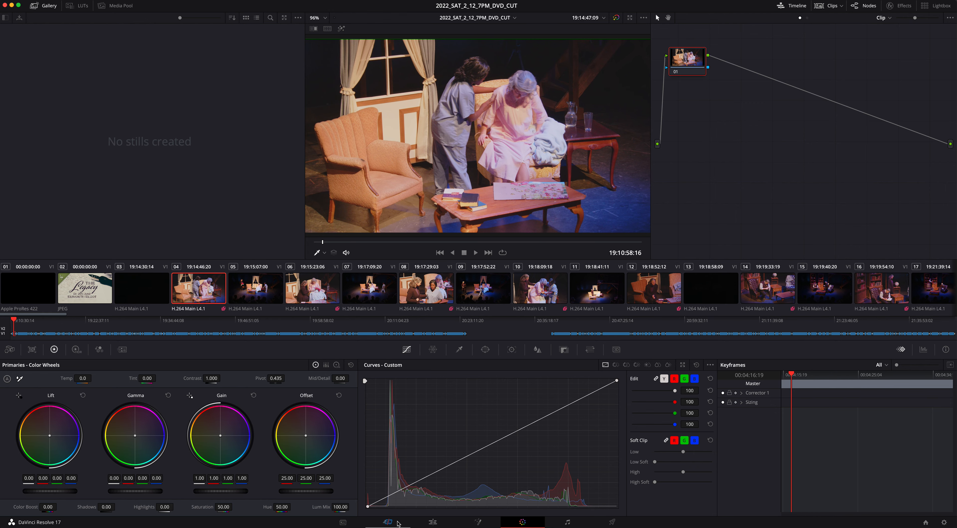
{"action": "left_click", "coordinate": [432, 521]}
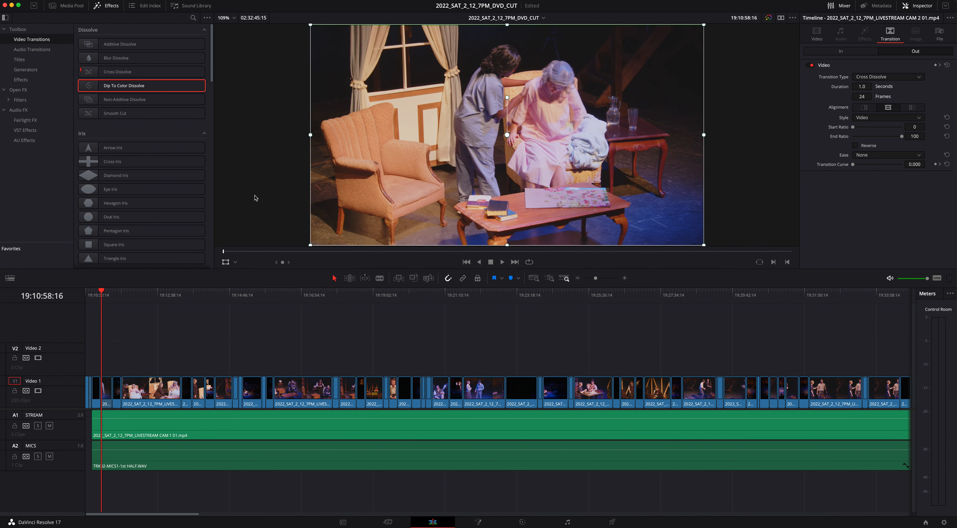
{"action": "left_click", "coordinate": [522, 522]}
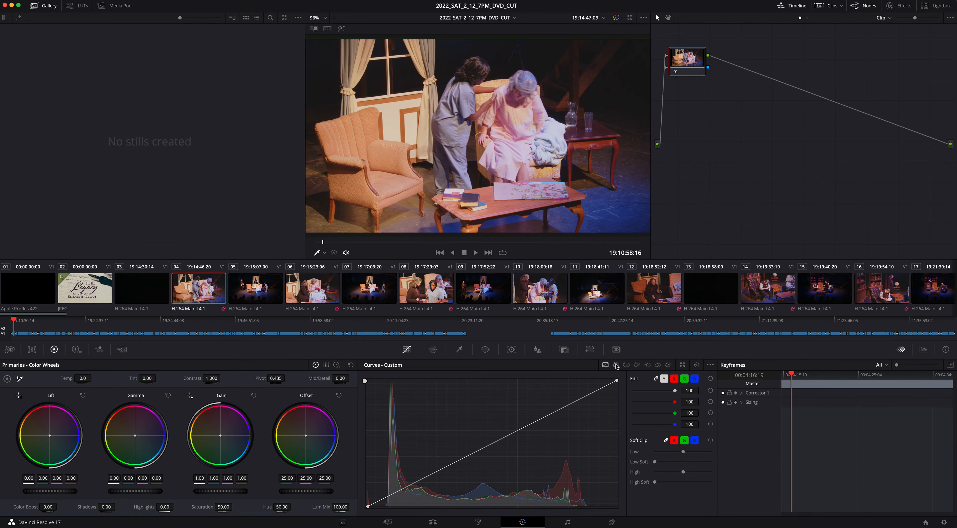
Try the dual-screen workspace layout and return to the single-screen layout
{"action": "left_click", "coordinate": [626, 366]}
{"action": "left_click", "coordinate": [605, 364]}
{"action": "left_click", "coordinate": [201, 0]}
{"action": "left_click", "coordinate": [299, 1]}
{"action": "left_click", "coordinate": [299, 0]}
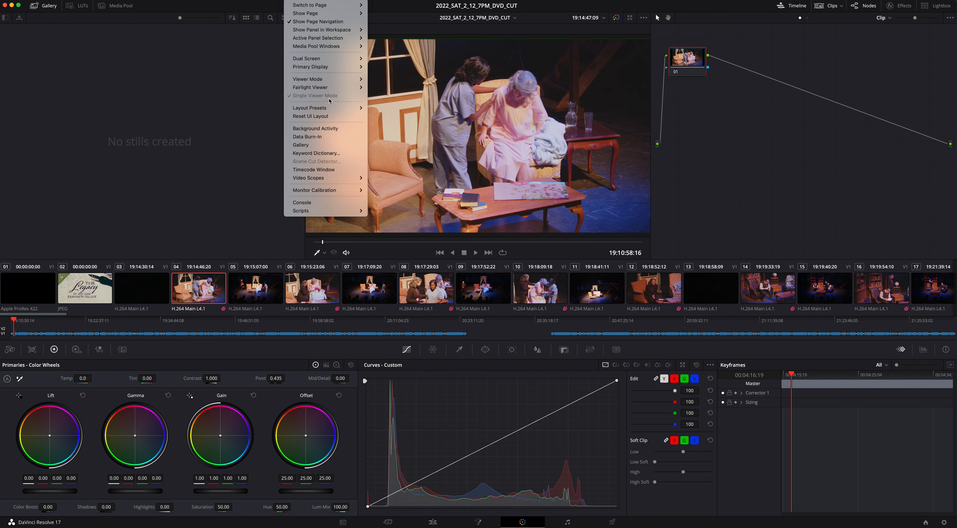
{"action": "left_click", "coordinate": [375, 63]}
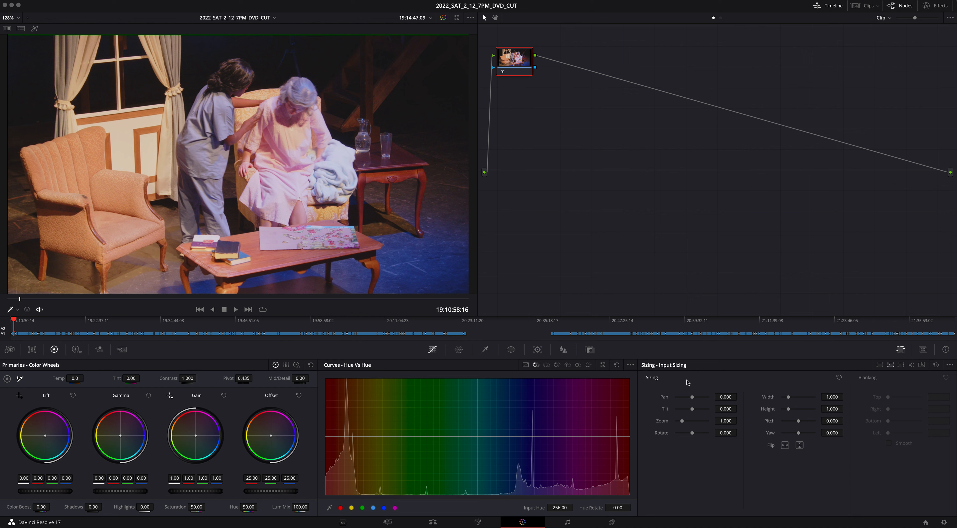
{"action": "left_click", "coordinate": [297, 4]}
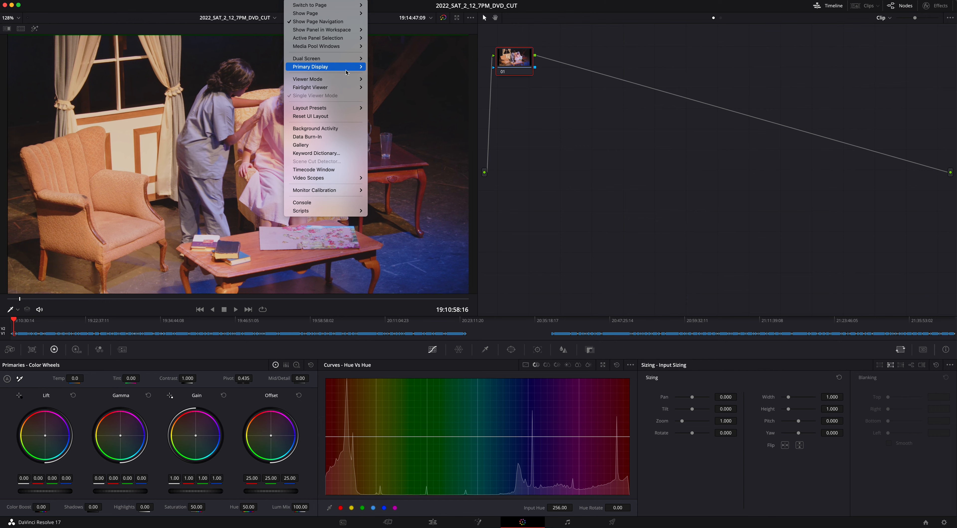
{"action": "left_click", "coordinate": [376, 59]}
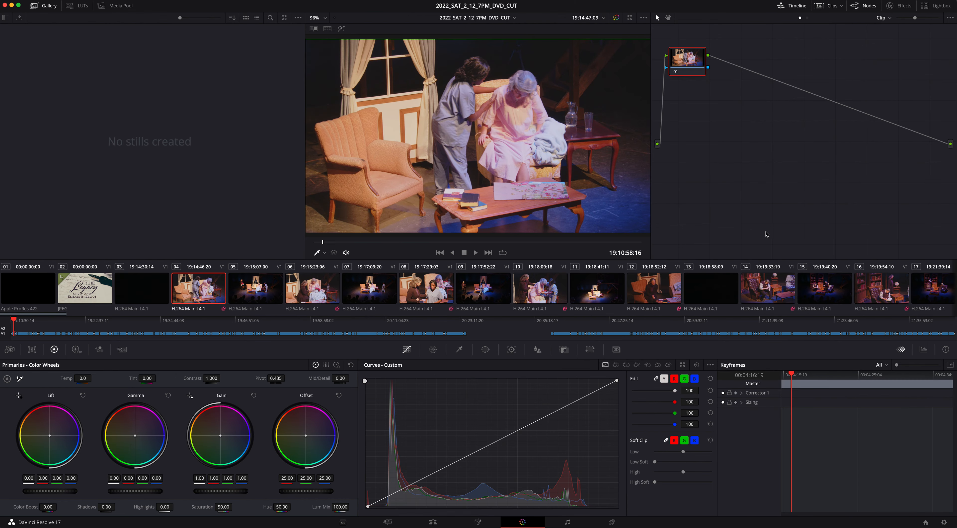
Filter clip 04's keyframes to Sizing and examine the parameters grouped under it
{"action": "left_click", "coordinate": [886, 366]}
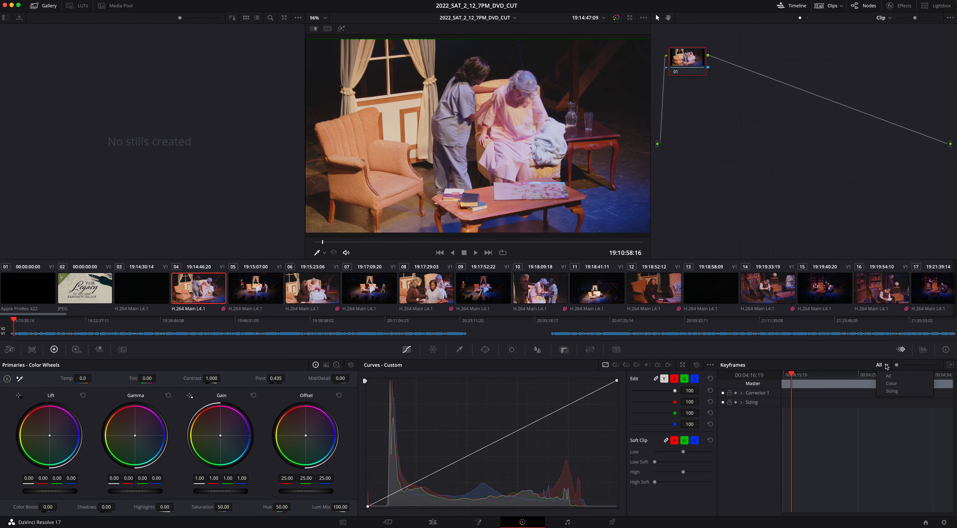
{"action": "left_click", "coordinate": [891, 391]}
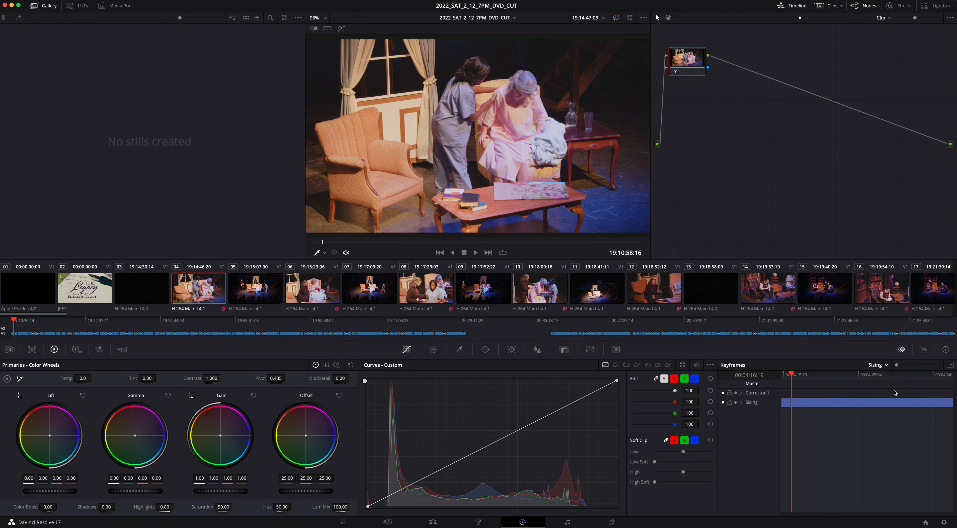
{"action": "left_click", "coordinate": [741, 402]}
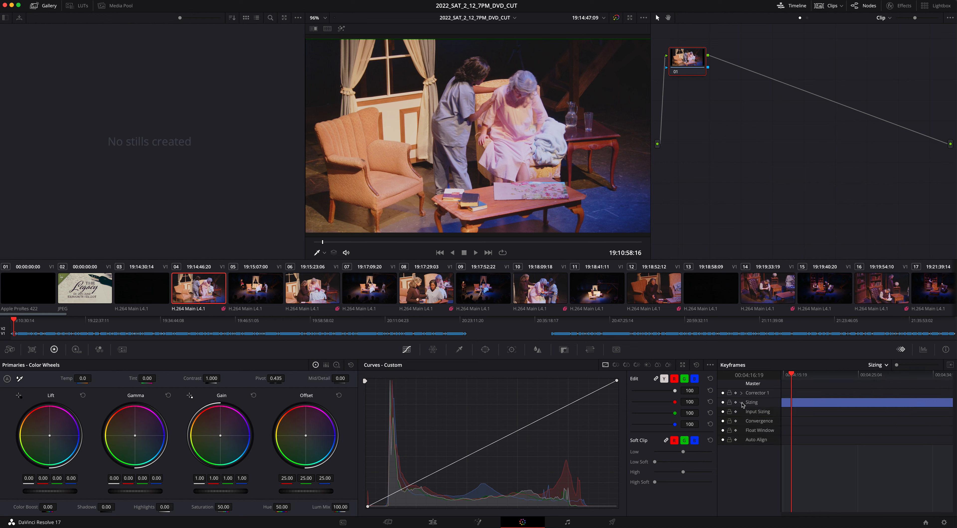
{"action": "left_click", "coordinate": [741, 403]}
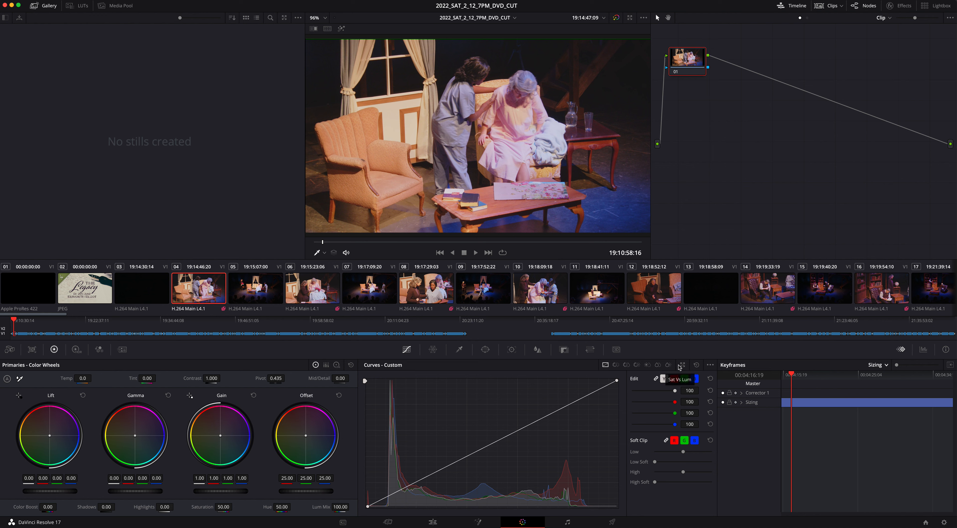
{"action": "left_click", "coordinate": [683, 366]}
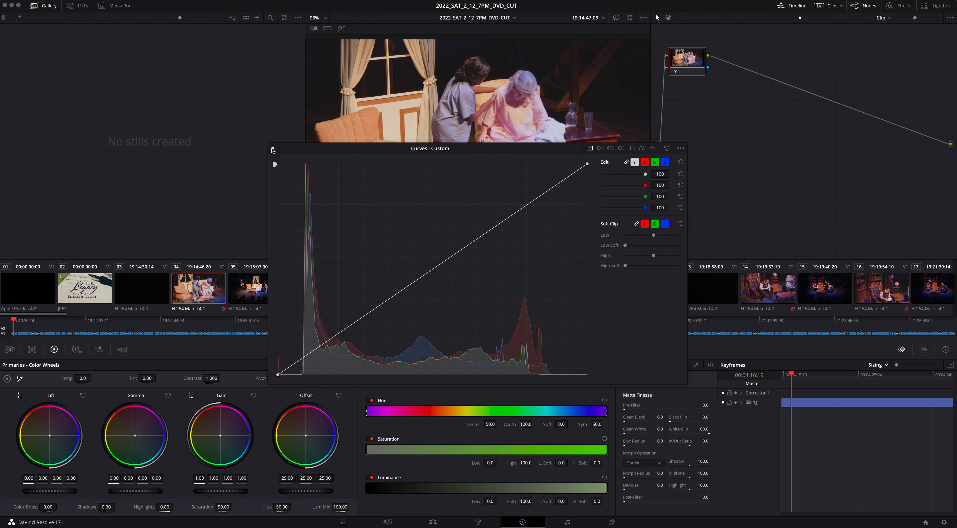
{"action": "left_click", "coordinate": [274, 149]}
{"action": "left_click", "coordinate": [708, 365]}
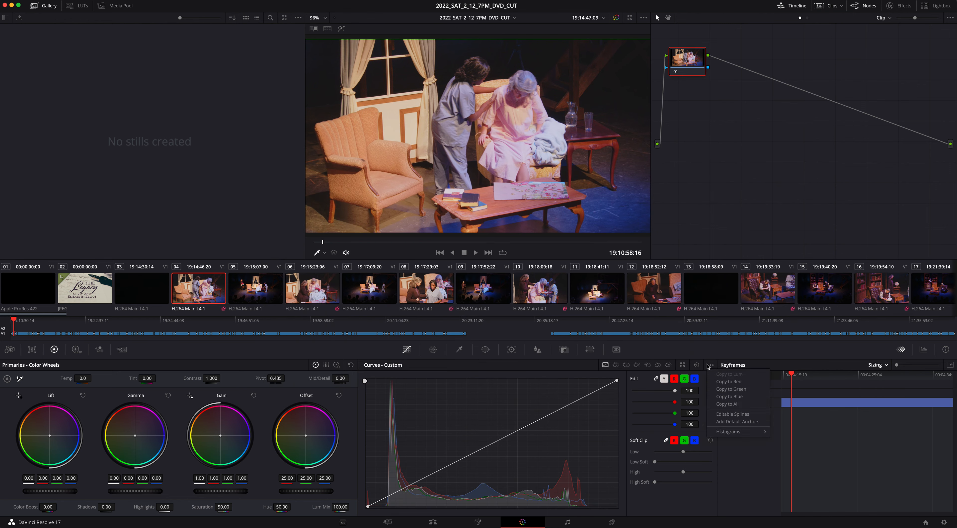
{"action": "left_click", "coordinate": [708, 365]}
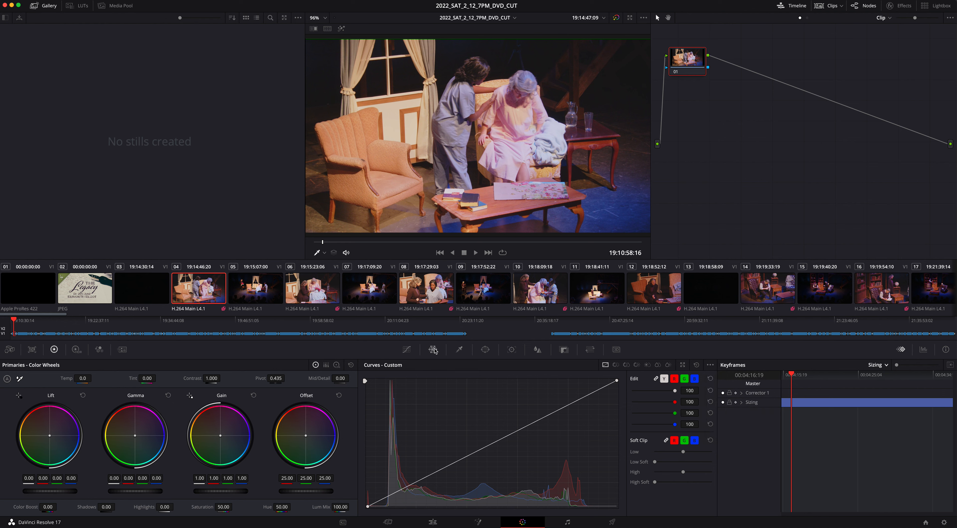
Set the Input Sizing zoom of clip 04 to 1.010 to enlarge the picture slightly
{"action": "left_click", "coordinate": [433, 349]}
{"action": "left_click", "coordinate": [459, 350]}
{"action": "left_click", "coordinate": [485, 349]}
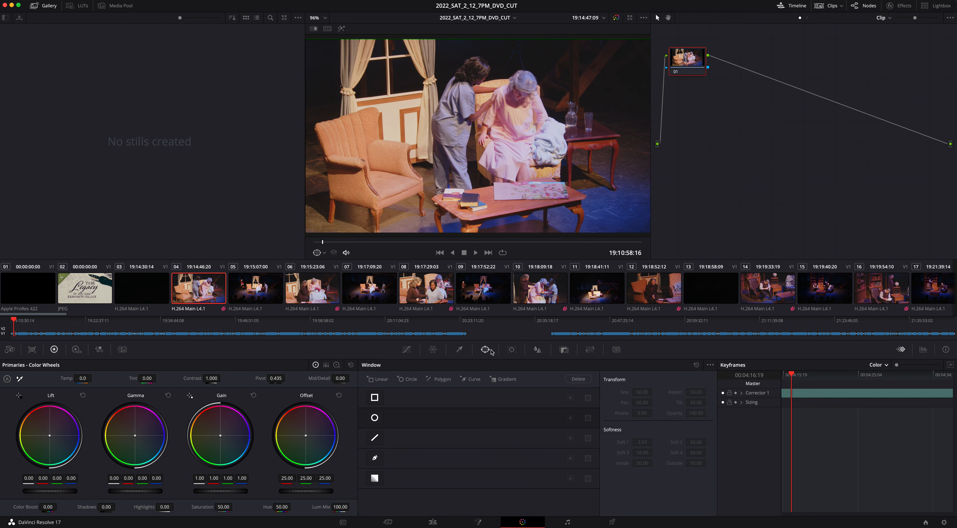
{"action": "left_click", "coordinate": [509, 351]}
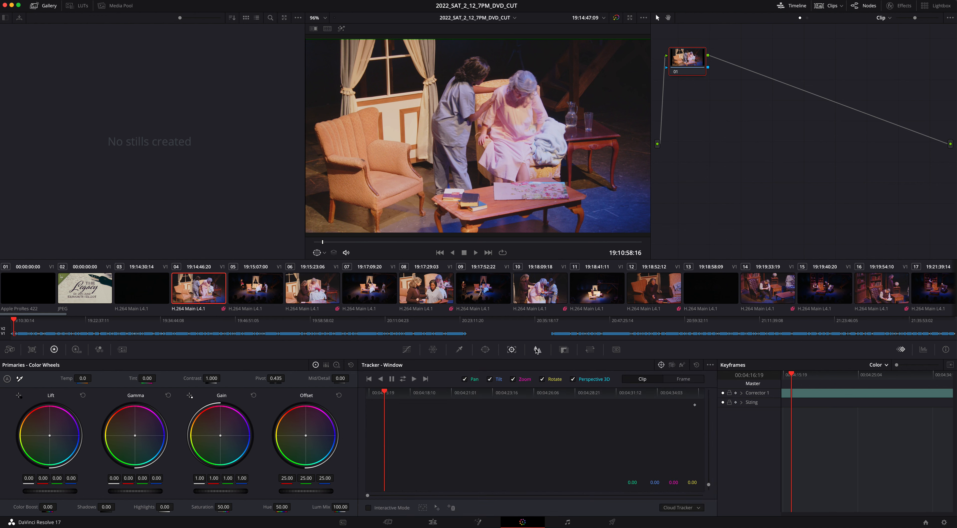
{"action": "left_click", "coordinate": [537, 350]}
{"action": "left_click", "coordinate": [564, 351]}
{"action": "left_click", "coordinate": [591, 350]}
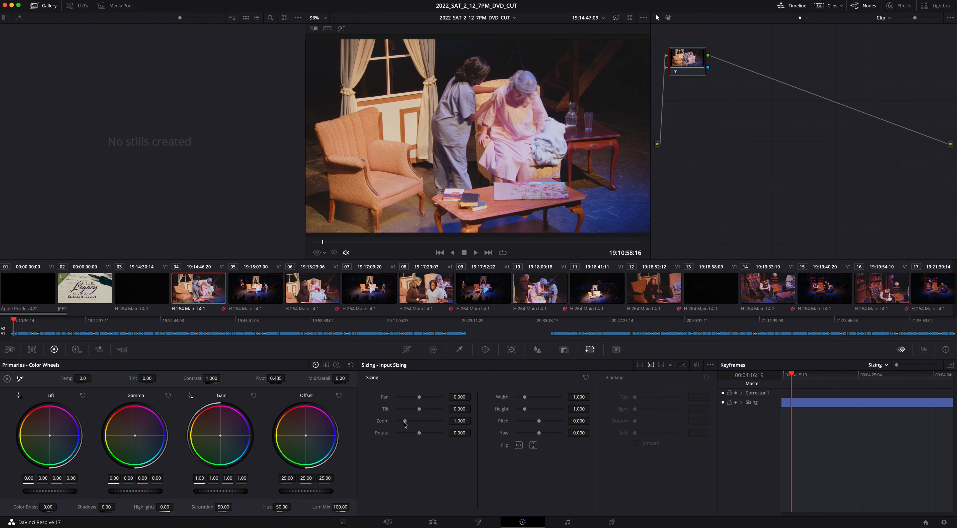
{"action": "left_click_drag", "start_coordinate": [405, 421], "coordinate": [413, 421]}
{"action": "double_click", "coordinate": [413, 421]}
{"action": "left_click", "coordinate": [473, 421]}
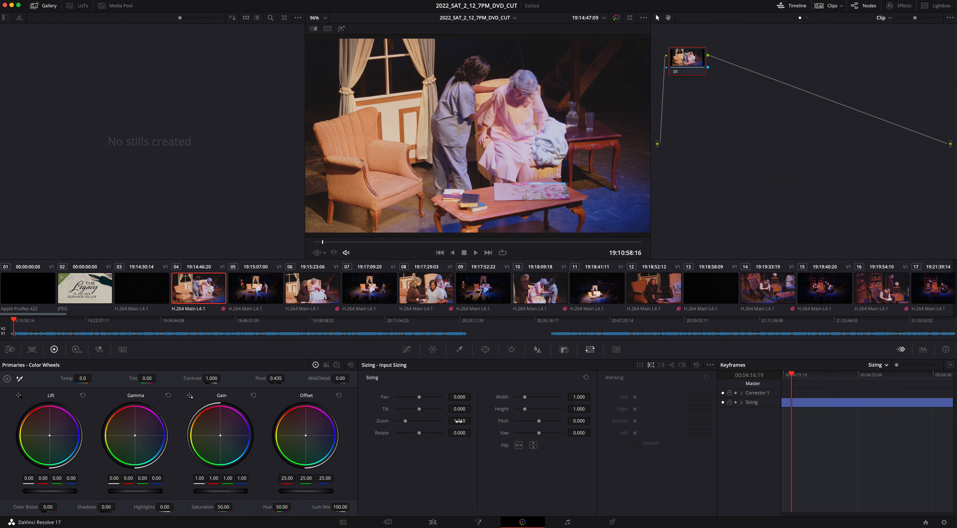
Compare clip 06 with clip 04, and set clip 04's Shadows to -25.00, Highlights to 13.00 and Saturation to 53.80
{"action": "left_click", "coordinate": [297, 285]}
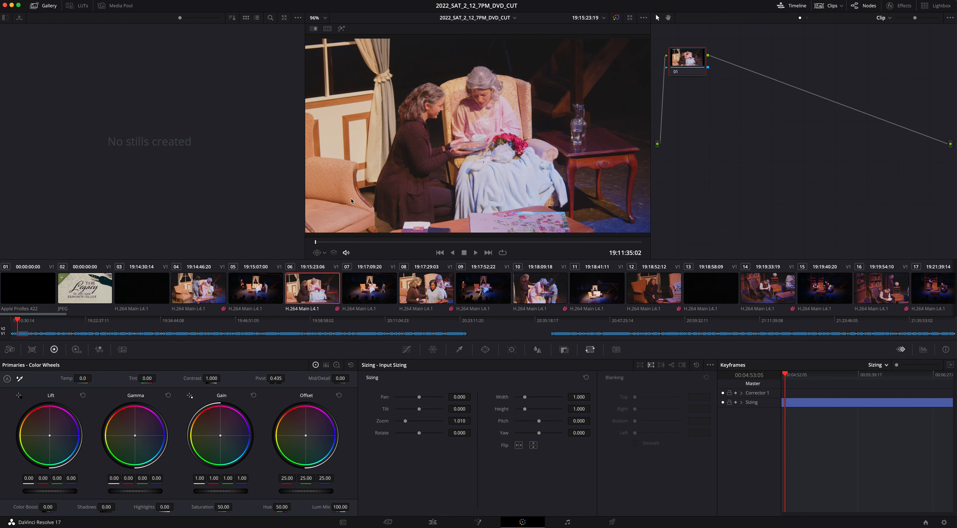
{"action": "left_click", "coordinate": [199, 285]}
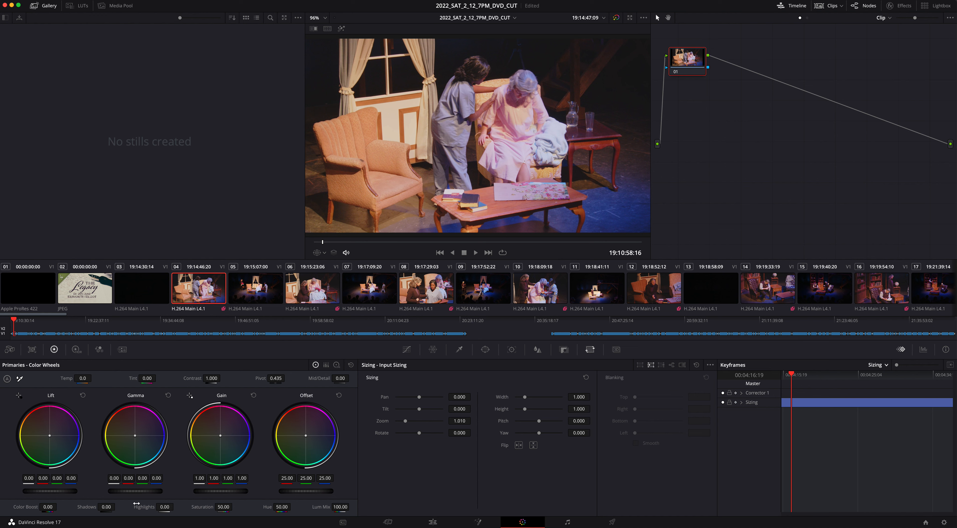
{"action": "left_click_drag", "start_coordinate": [106, 507], "coordinate": [86, 507]}
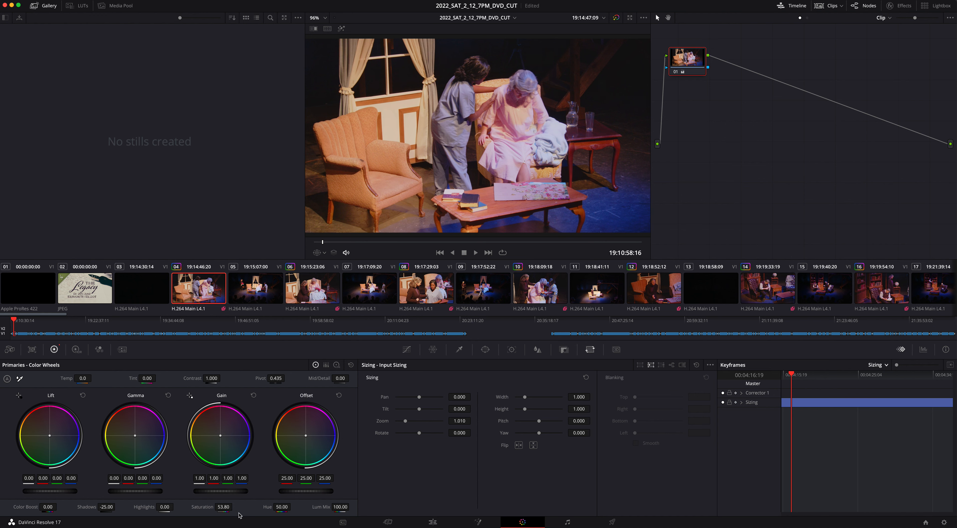
{"action": "left_click_drag", "start_coordinate": [164, 508], "coordinate": [167, 508]}
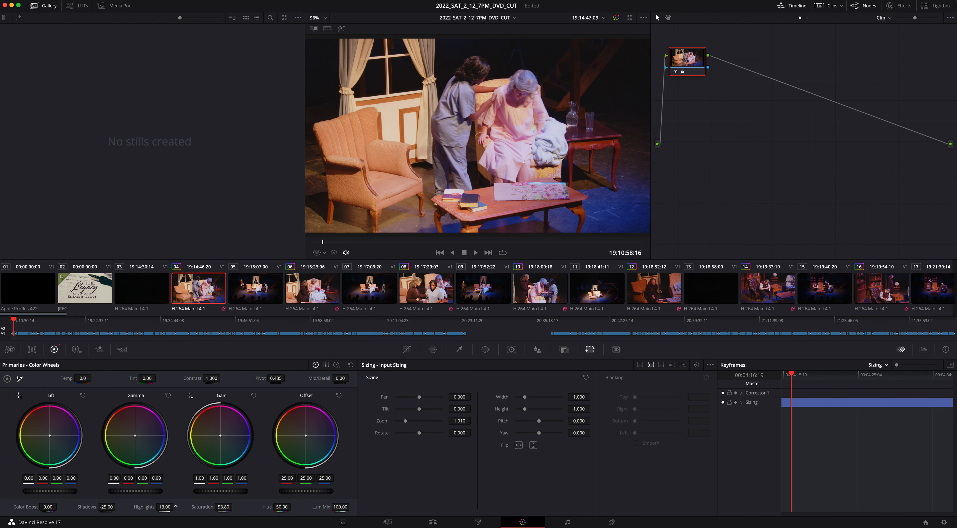
Check a darker moment near the end of clip 04 and set its Shadows to -41.50
{"action": "scroll", "coordinate": [346, 205], "scroll_direction": "down", "scroll_amount": 1}
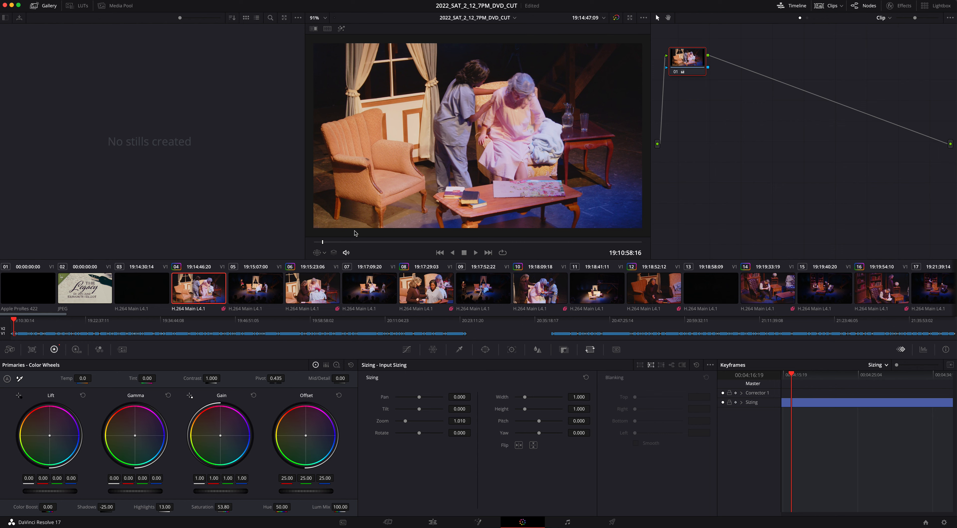
{"action": "left_click_drag", "start_coordinate": [339, 247], "coordinate": [575, 243]}
{"action": "left_click_drag", "start_coordinate": [107, 508], "coordinate": [117, 507]}
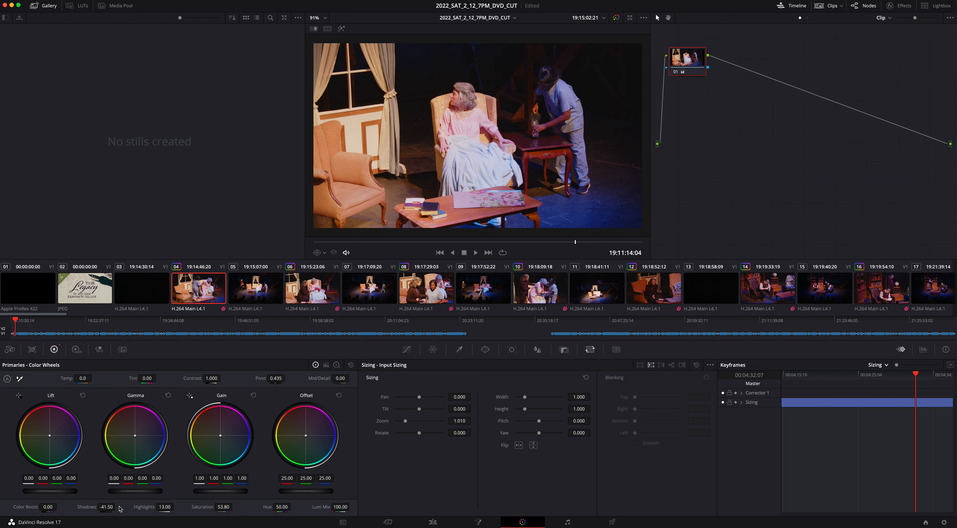
Set the Saturation of clip 05, the wide stage shot, to 55.40 and check the matching wide shot in clip 07
{"action": "left_click", "coordinate": [255, 295]}
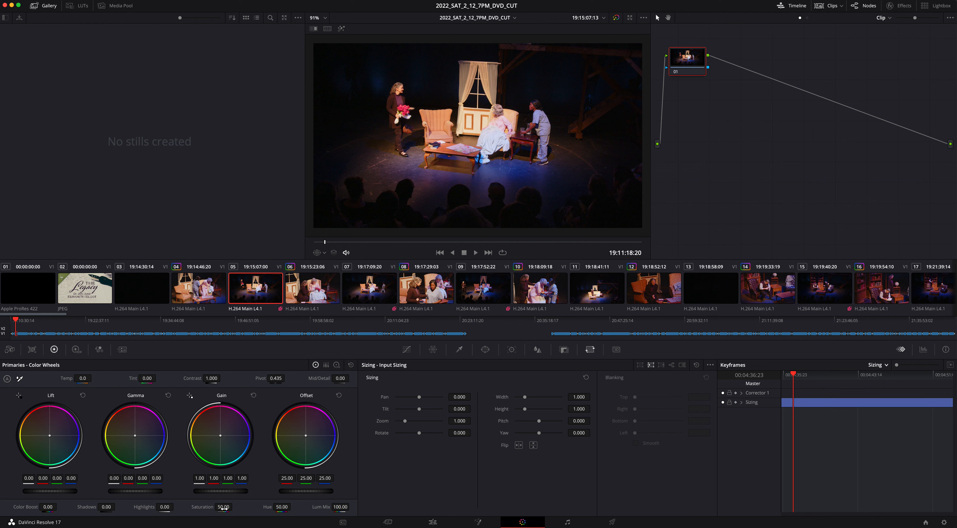
{"action": "left_click_drag", "start_coordinate": [235, 507], "coordinate": [235, 506]}
{"action": "left_click", "coordinate": [329, 288]}
{"action": "left_click", "coordinate": [371, 287]}
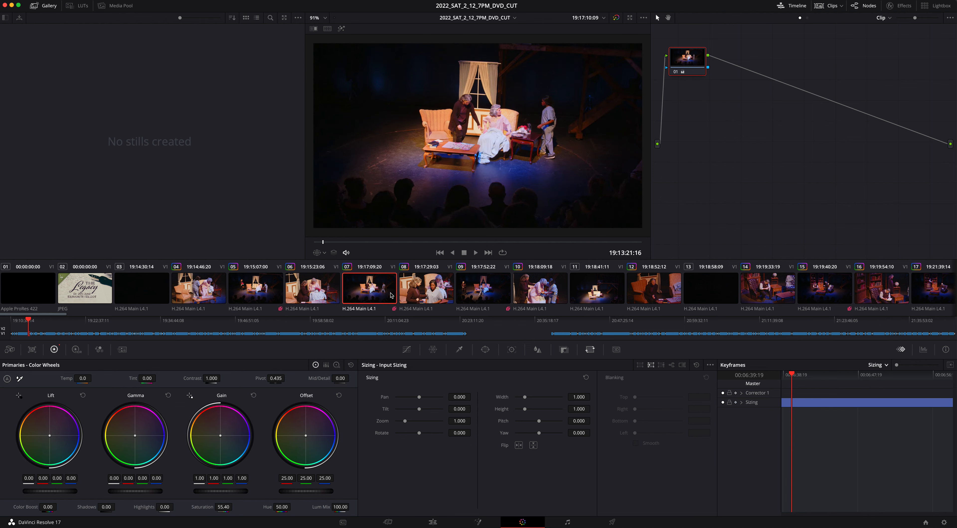
Review the grading on clips 08 through 11, ending on the wide shot in clip 11
{"action": "left_click", "coordinate": [431, 289]}
{"action": "left_click", "coordinate": [465, 292]}
{"action": "left_click", "coordinate": [538, 290]}
{"action": "left_click", "coordinate": [581, 288]}
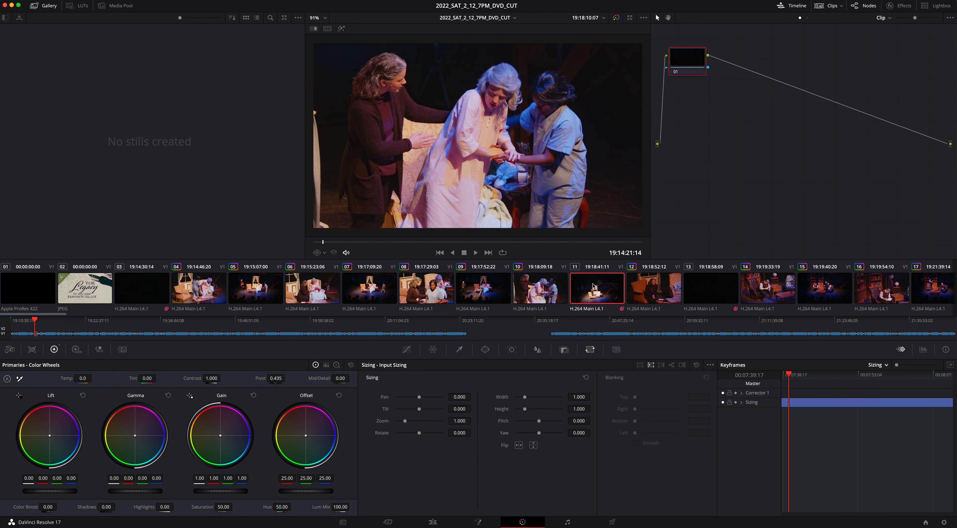
{"action": "scroll", "coordinate": [565, 291], "scroll_direction": "right", "scroll_amount": 2}
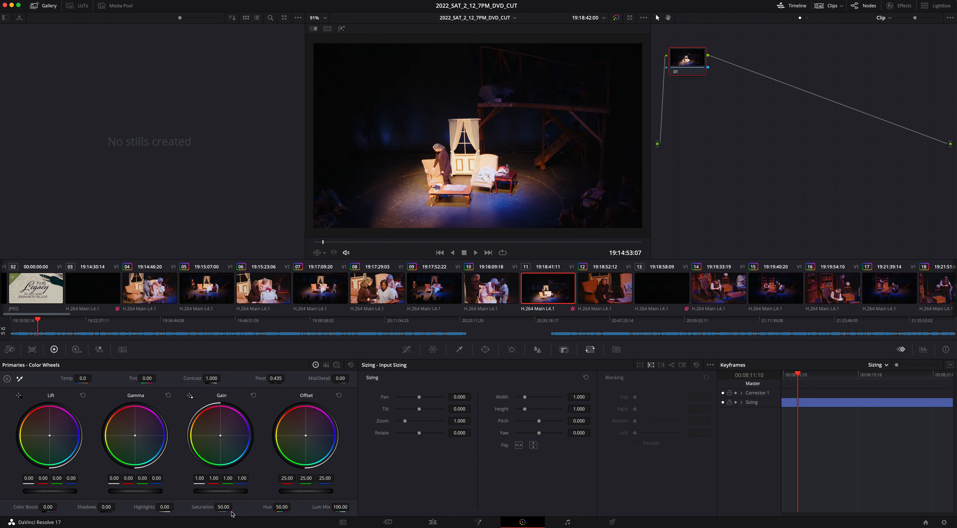
Grab a still of clip 07, the wide stage shot, into the gallery
{"action": "left_click", "coordinate": [255, 286]}
{"action": "left_click", "coordinate": [323, 290]}
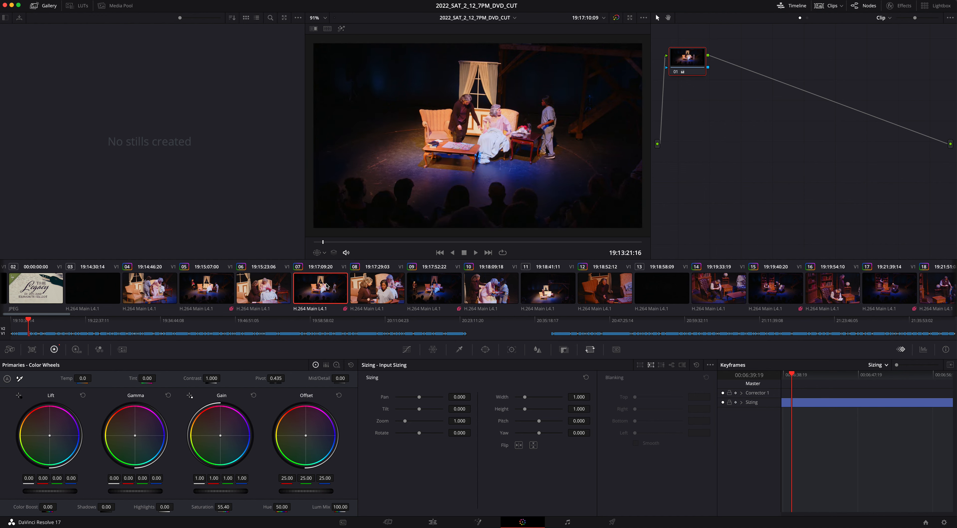
{"action": "right_click", "coordinate": [411, 131]}
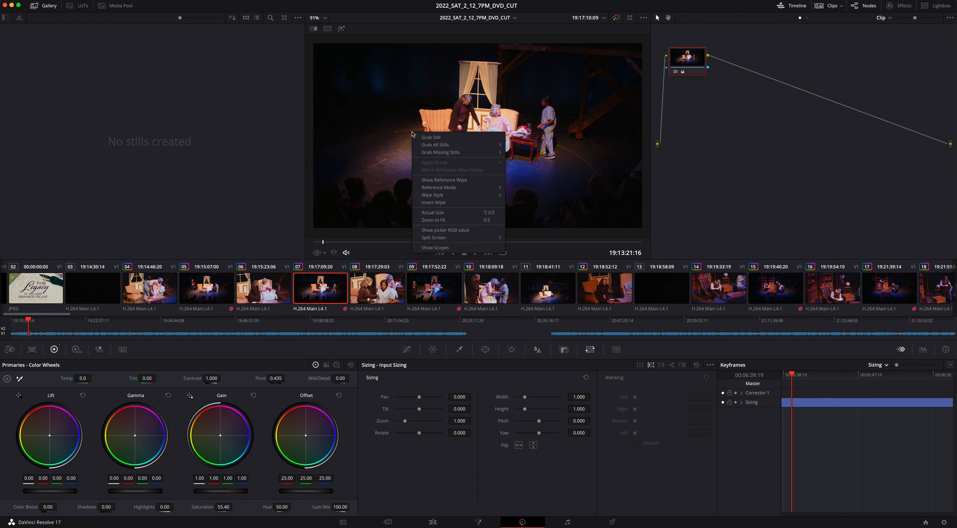
{"action": "left_click", "coordinate": [425, 138]}
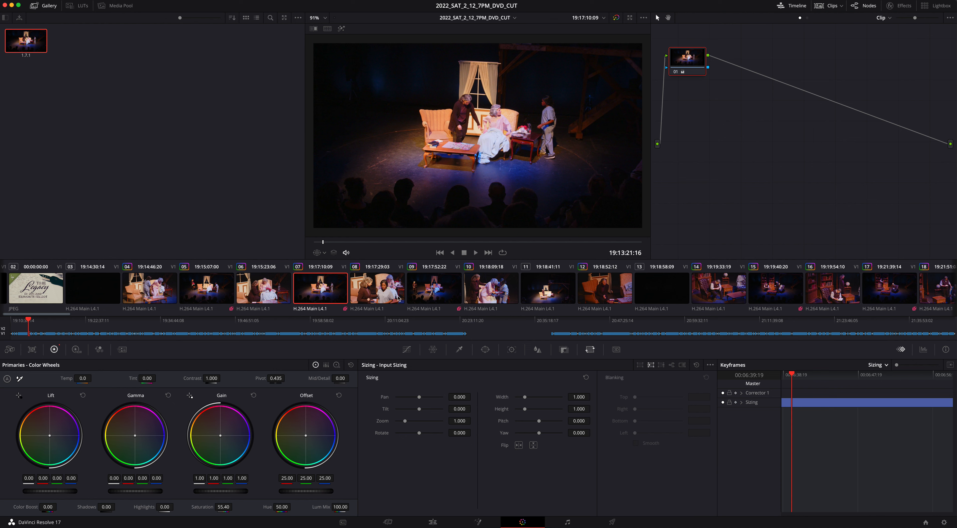
Compare clip 11 with clip 07, and set clip 07's Highlights to -6.00
{"action": "left_click", "coordinate": [546, 294]}
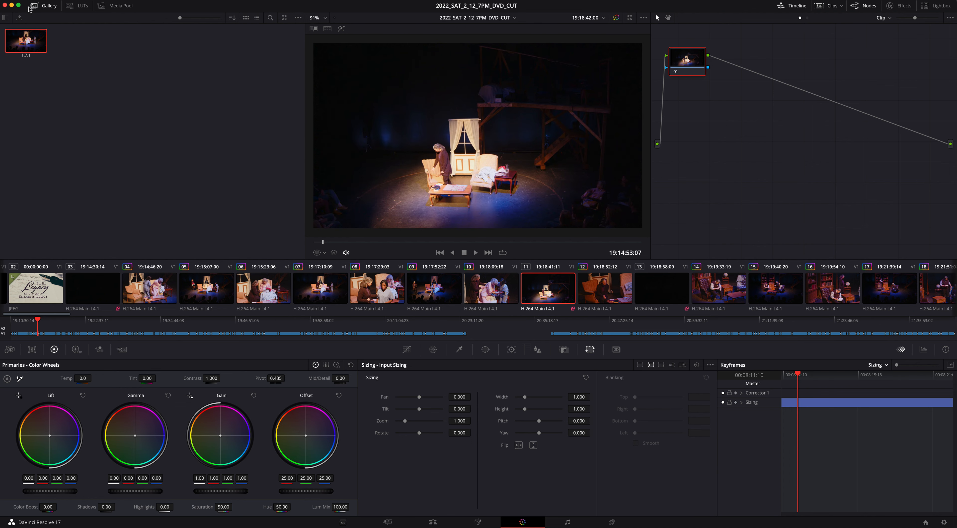
{"action": "left_click", "coordinate": [313, 294]}
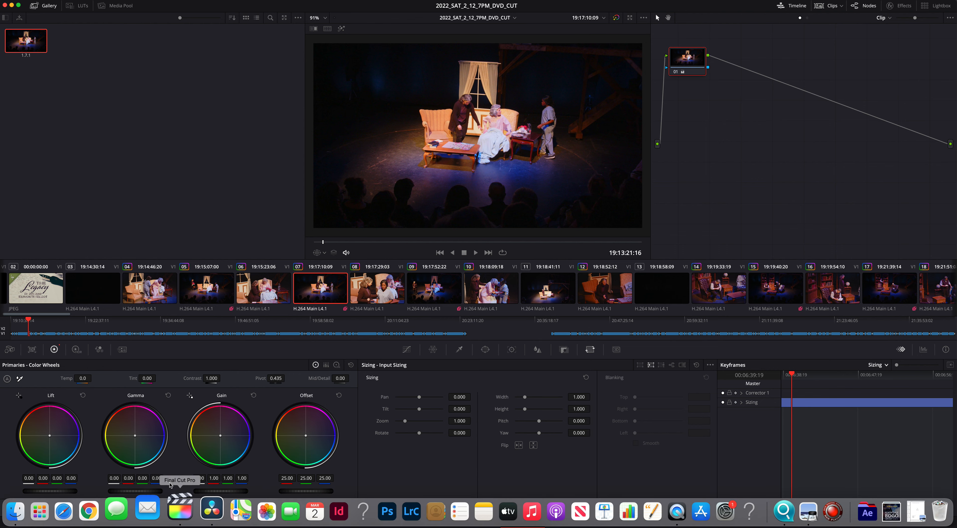
{"action": "left_click_drag", "start_coordinate": [165, 508], "coordinate": [158, 508]}
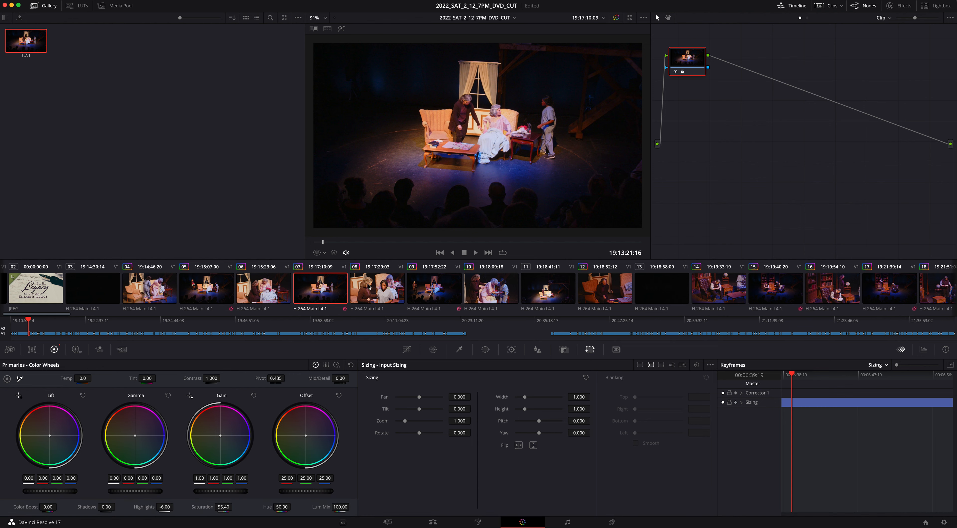
Delete the gallery still and grab a new one from clip 07
{"action": "right_click", "coordinate": [31, 33]}
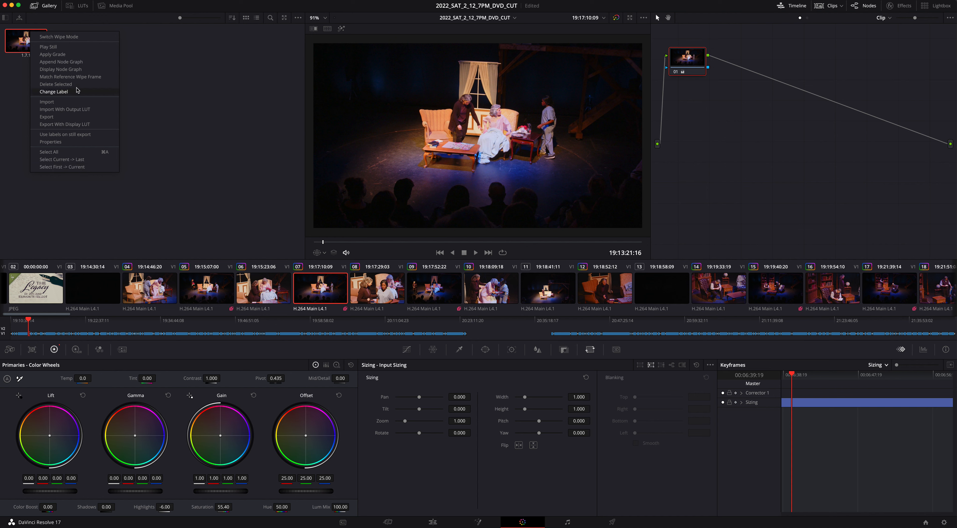
{"action": "left_click", "coordinate": [88, 86]}
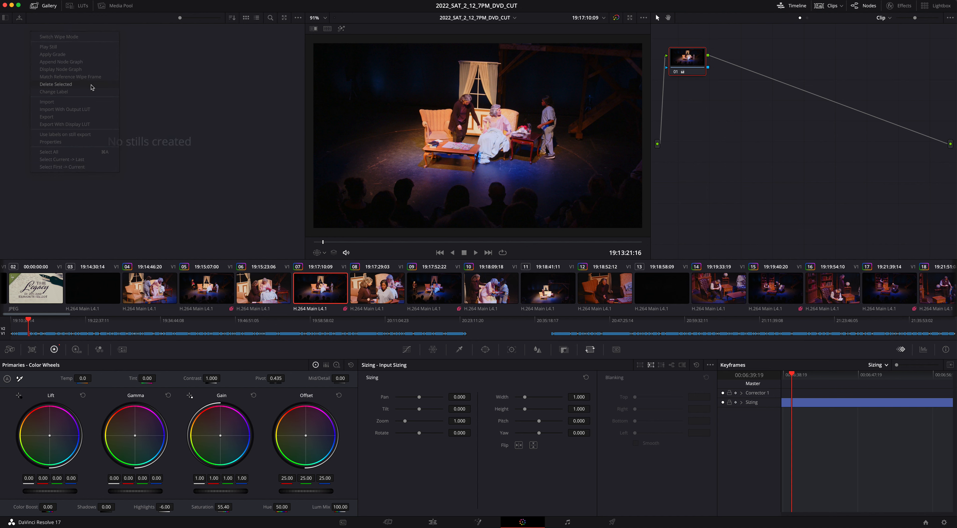
{"action": "right_click", "coordinate": [487, 96]}
{"action": "left_click", "coordinate": [509, 99]}
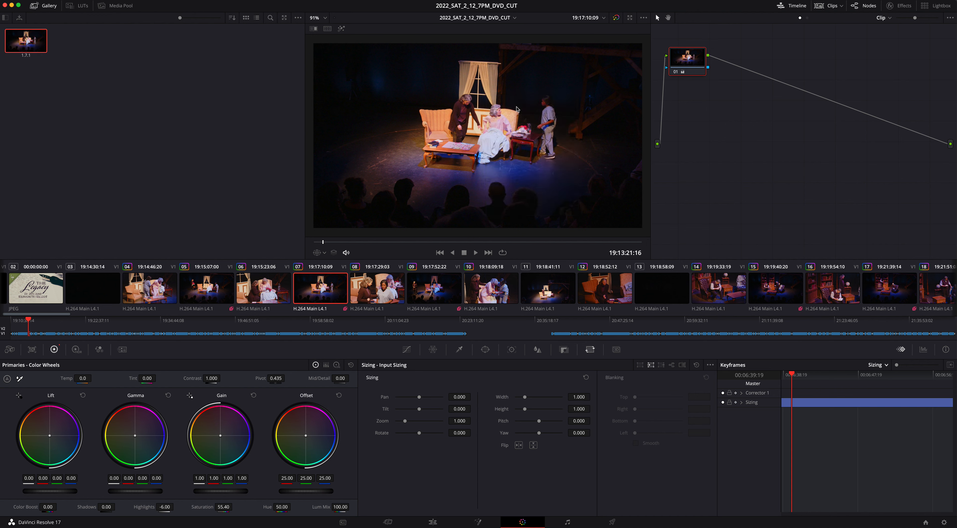
Apply the grade of the gallery still to clip 11, the dark wide stage shot
{"action": "left_click", "coordinate": [533, 296]}
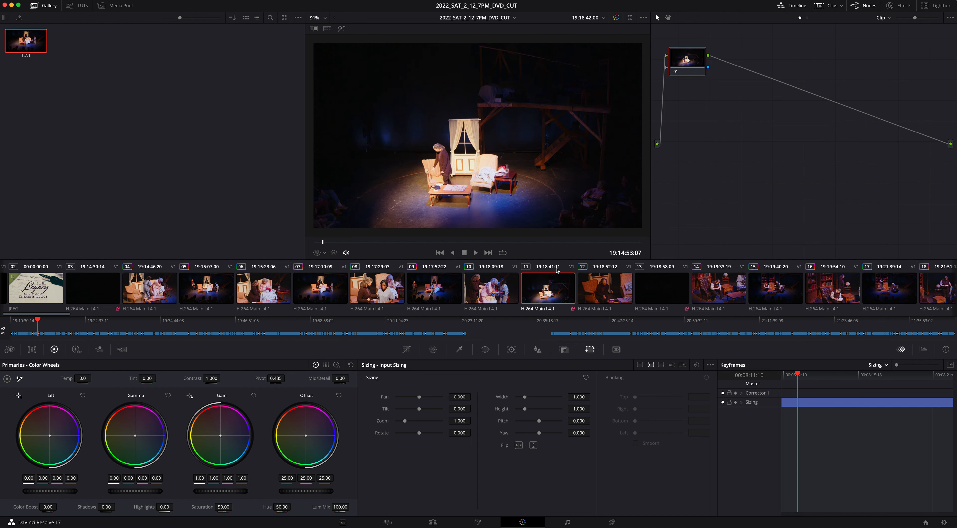
{"action": "right_click", "coordinate": [32, 43]}
{"action": "left_click", "coordinate": [78, 63]}
Review the grading on clips 10 through 16 one after another
{"action": "left_click", "coordinate": [492, 291]}
{"action": "left_click", "coordinate": [558, 288]}
{"action": "left_click", "coordinate": [629, 286]}
{"action": "left_click", "coordinate": [681, 286]}
{"action": "left_click", "coordinate": [719, 288]}
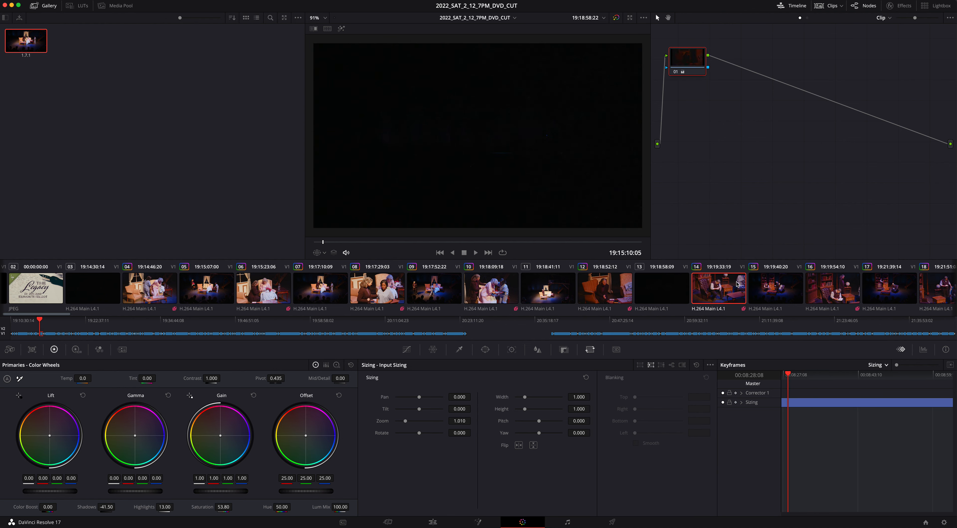
{"action": "left_click", "coordinate": [765, 288]}
{"action": "left_click", "coordinate": [822, 289]}
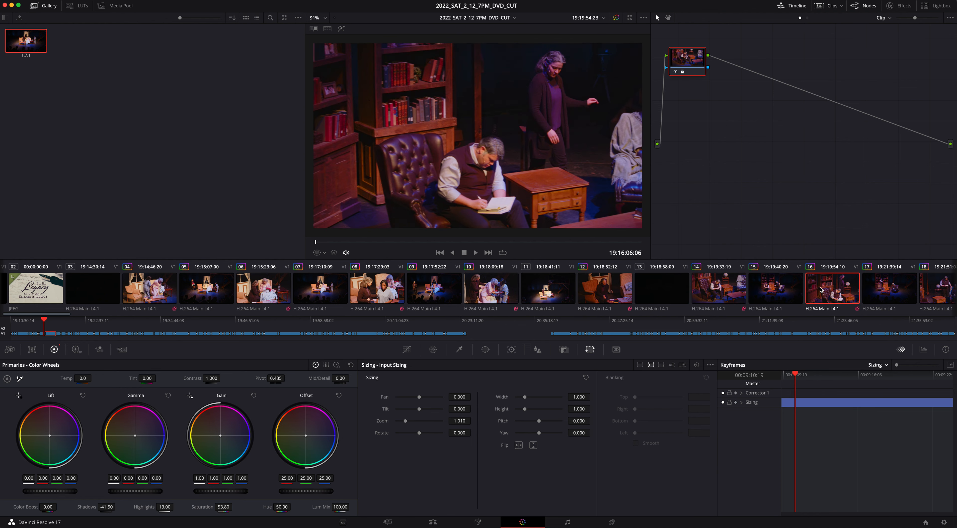
Compare the attic shots in clips 20, 21 and 22, and select clip 20 for grading
{"action": "scroll", "coordinate": [625, 288], "scroll_direction": "down", "scroll_amount": 10}
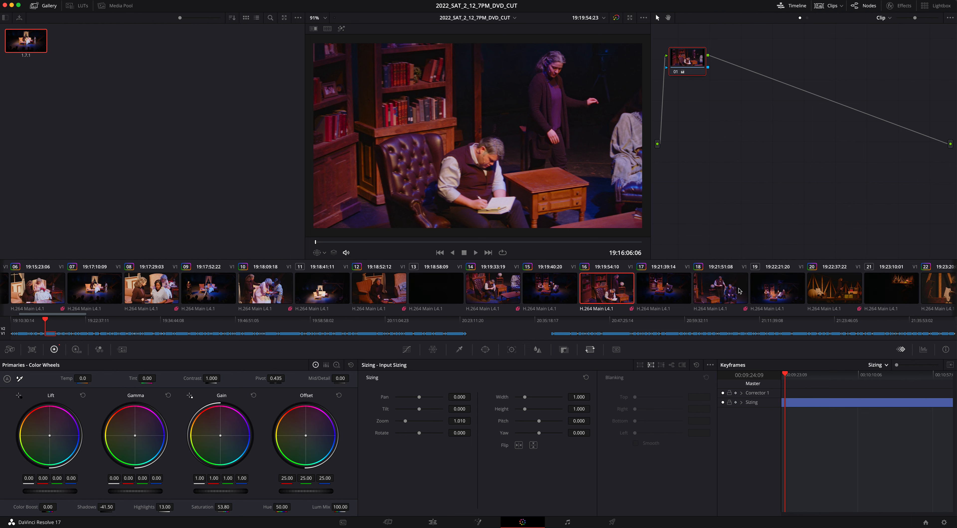
{"action": "left_click", "coordinate": [618, 290]}
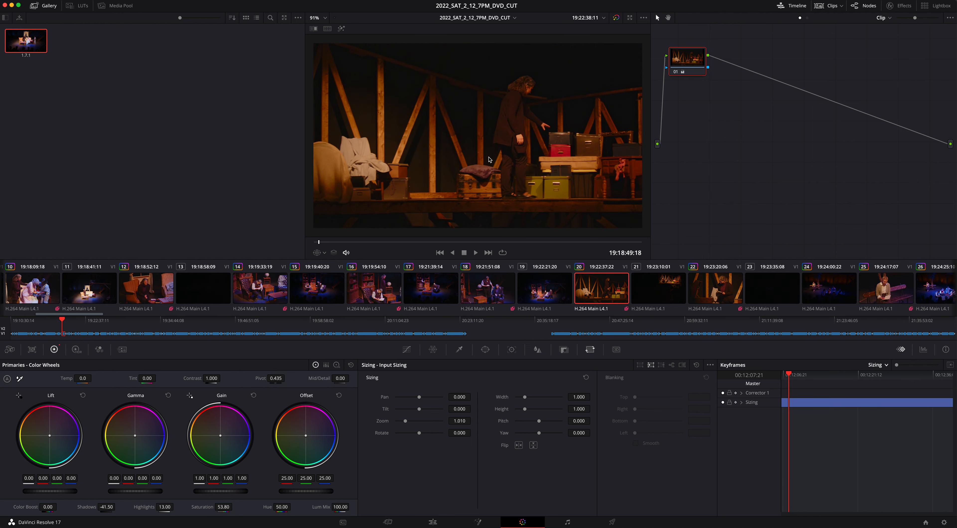
{"action": "left_click", "coordinate": [671, 291]}
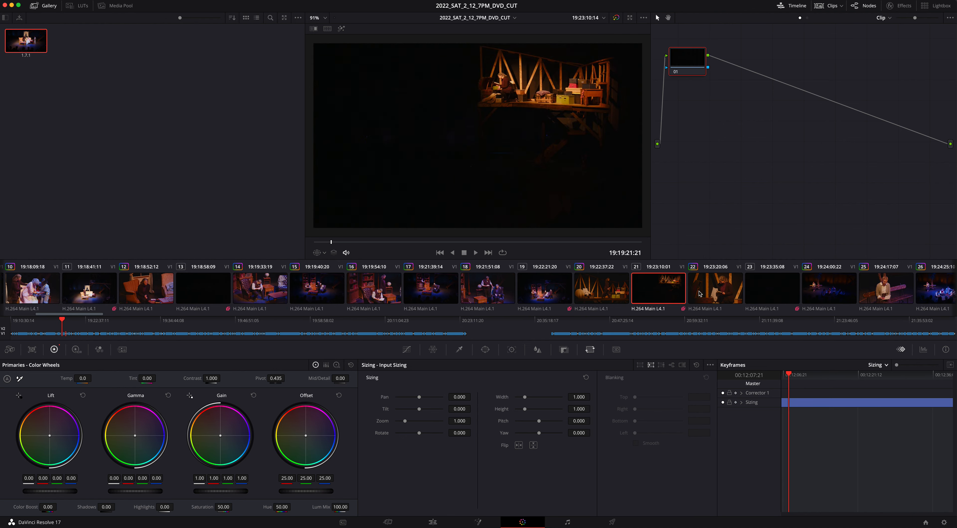
{"action": "left_click", "coordinate": [712, 290]}
{"action": "left_click", "coordinate": [611, 287]}
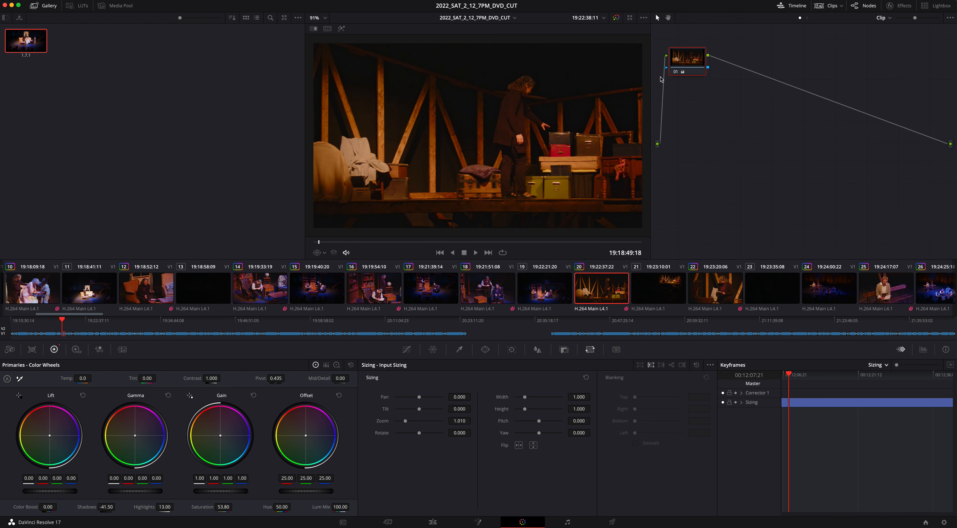
{"action": "right_click", "coordinate": [393, 109]}
{"action": "left_click", "coordinate": [383, 104]}
{"action": "right_click", "coordinate": [684, 65]}
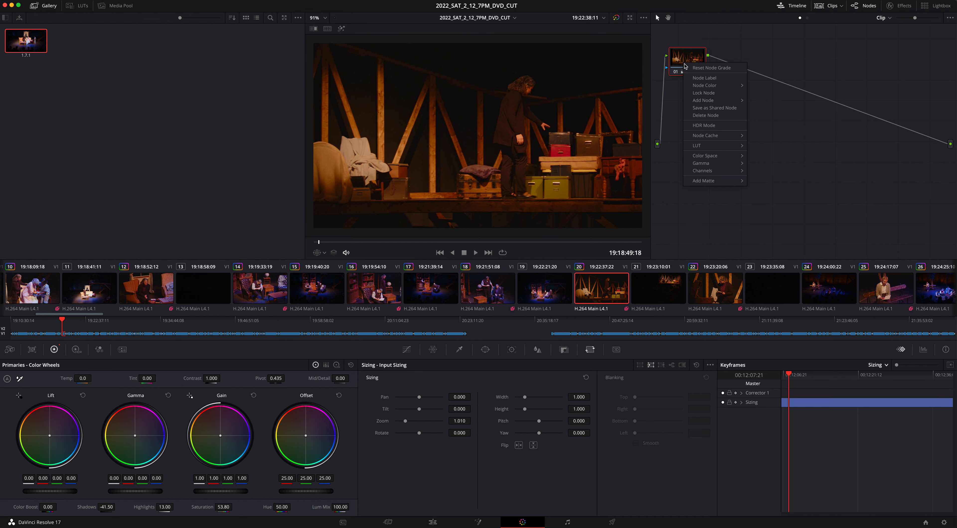
{"action": "left_click", "coordinate": [682, 62]}
{"action": "right_click", "coordinate": [394, 130]}
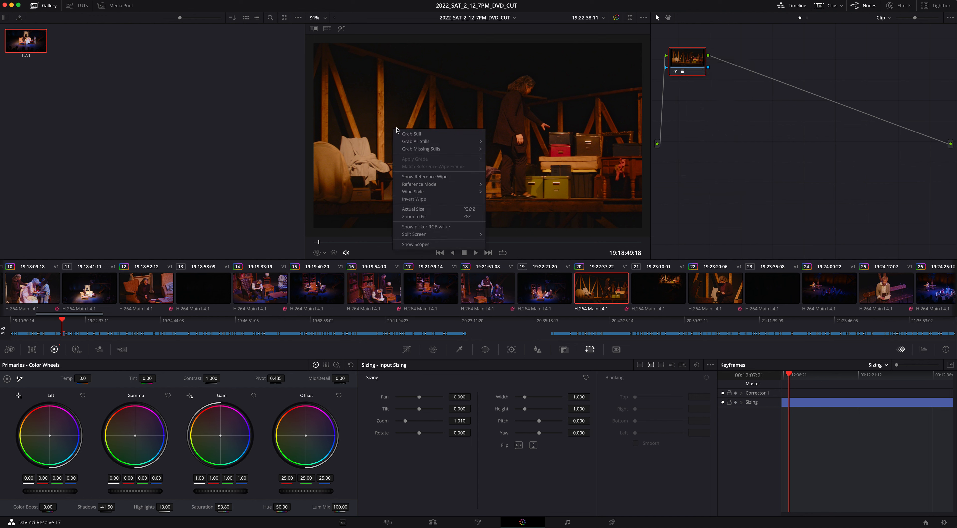
{"action": "left_click", "coordinate": [395, 127]}
{"action": "left_click", "coordinate": [70, 0]}
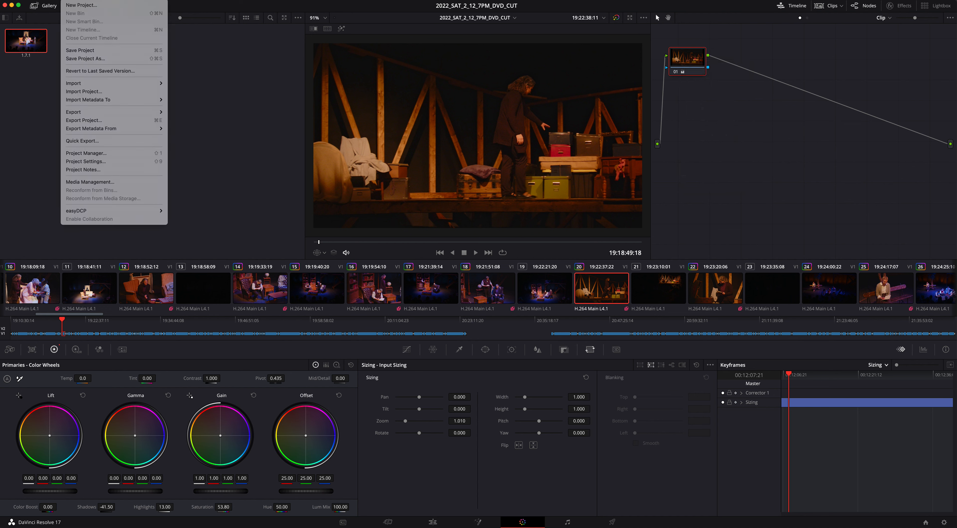
{"action": "left_click", "coordinate": [79, 0]}
Add a serial node after node 01 in clip 20's node graph
{"action": "right_click", "coordinate": [688, 60]}
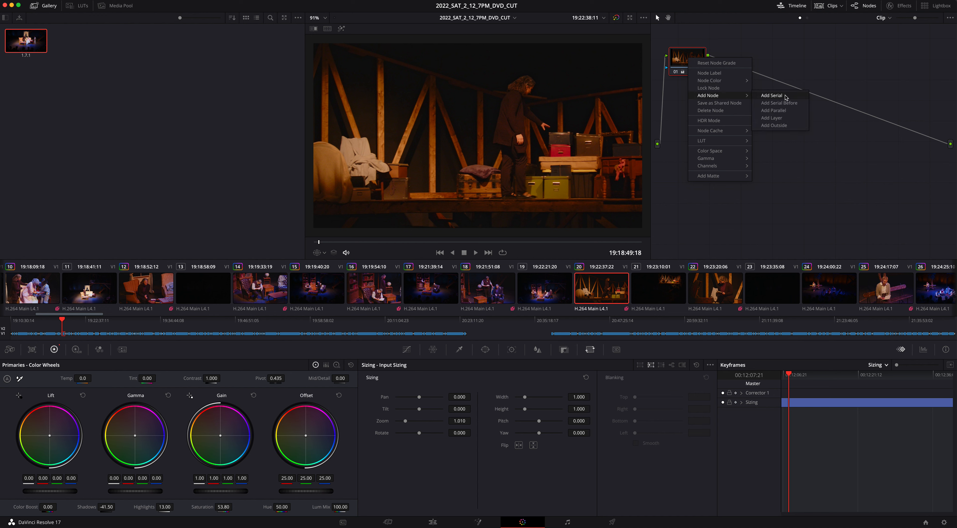
{"action": "left_click", "coordinate": [782, 98]}
{"action": "right_click", "coordinate": [734, 59]}
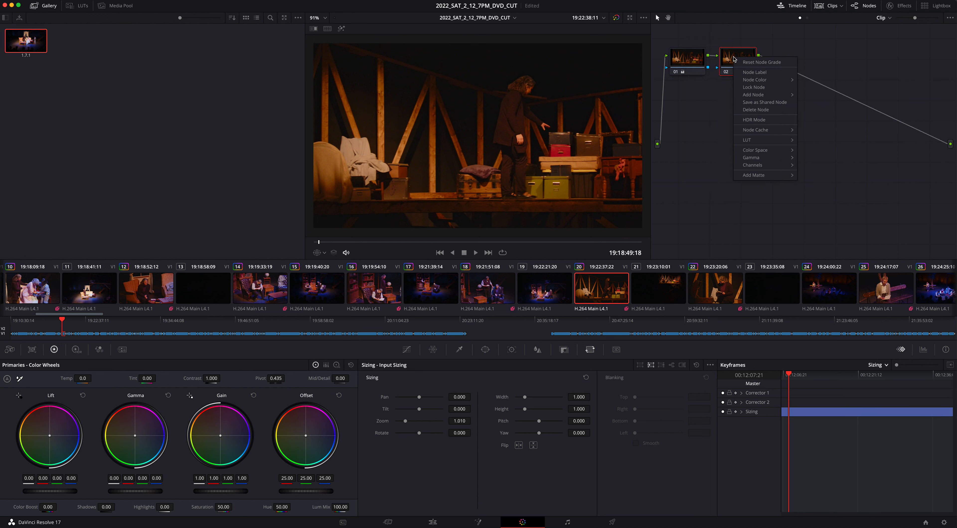
{"action": "left_click", "coordinate": [728, 57]}
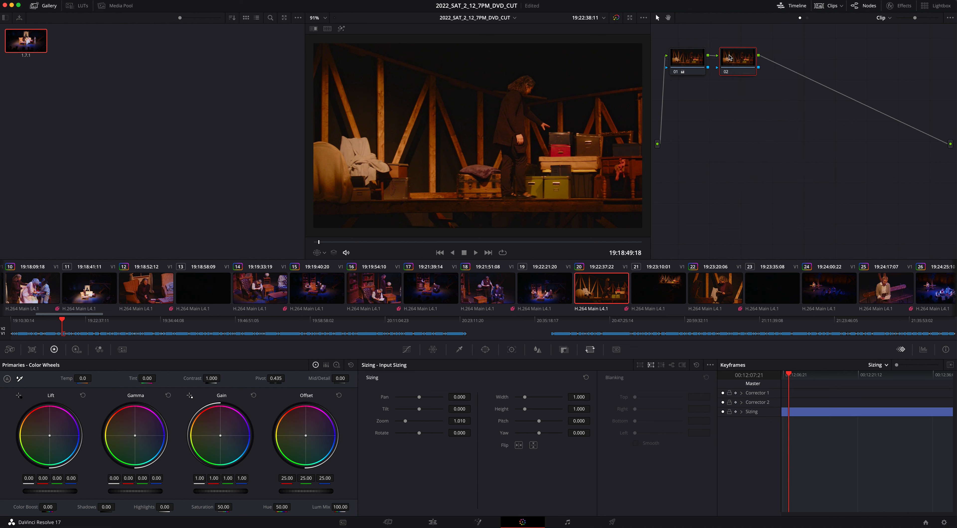
Compare nodes 01 and 02 of clip 20, toggle the grade bypass, and check other moments of the attic scene
{"action": "left_click", "coordinate": [677, 61]}
{"action": "left_click", "coordinate": [739, 59]}
{"action": "left_click", "coordinate": [698, 66]}
{"action": "left_click", "coordinate": [747, 58]}
{"action": "left_click", "coordinate": [616, 18]}
{"action": "left_click", "coordinate": [616, 17]}
{"action": "left_click_drag", "start_coordinate": [449, 241], "coordinate": [372, 242]}
{"action": "left_click", "coordinate": [529, 241]}
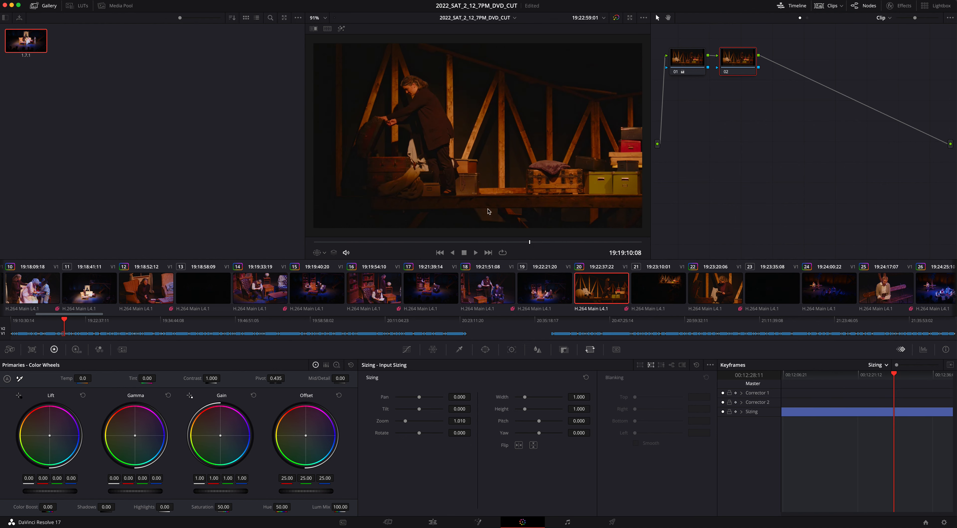
{"action": "left_click", "coordinate": [68, 0]}
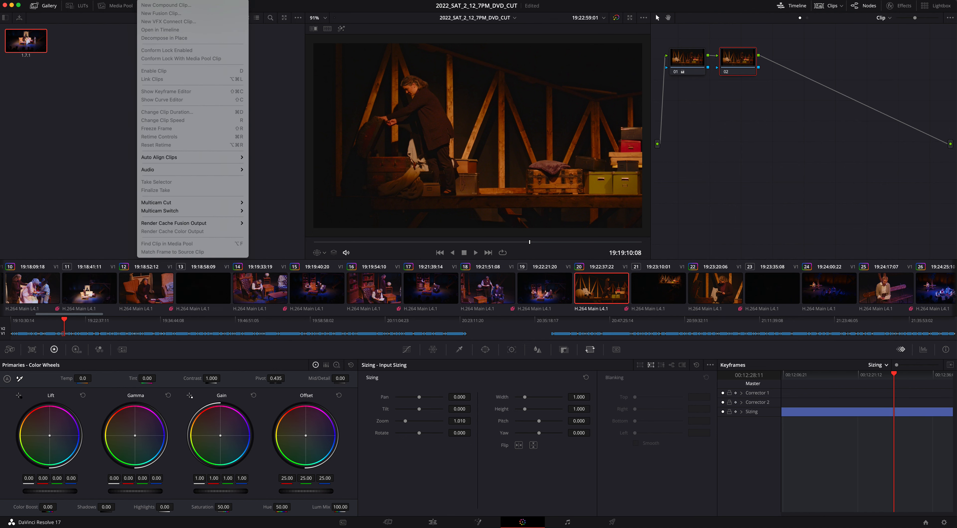
{"action": "mouse_move", "coordinate": [250, 0]}
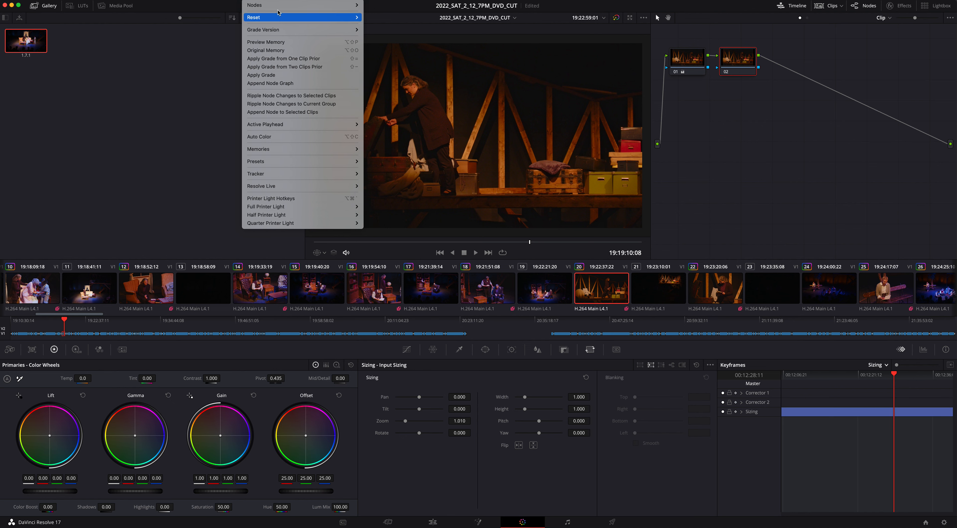
{"action": "mouse_move", "coordinate": [282, 8]}
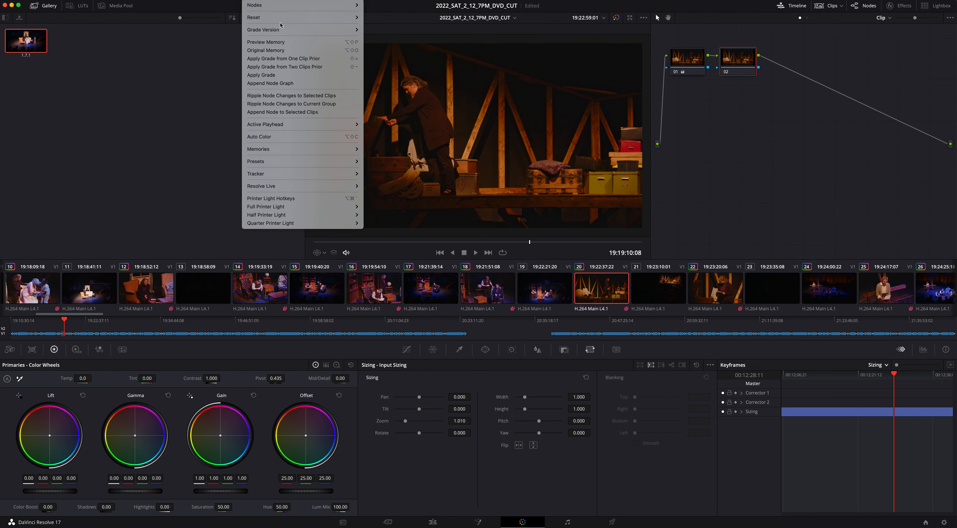
{"action": "mouse_move", "coordinate": [287, 124]}
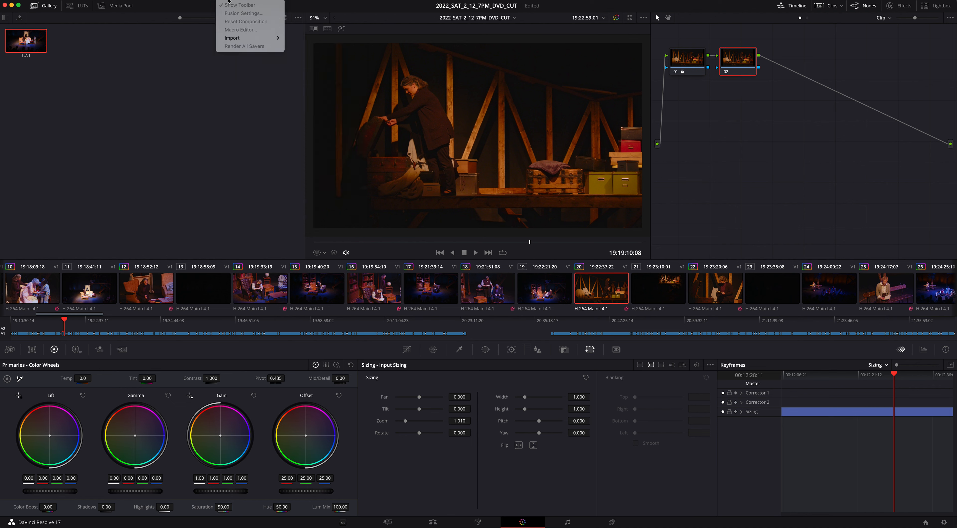
{"action": "mouse_move", "coordinate": [178, 1]}
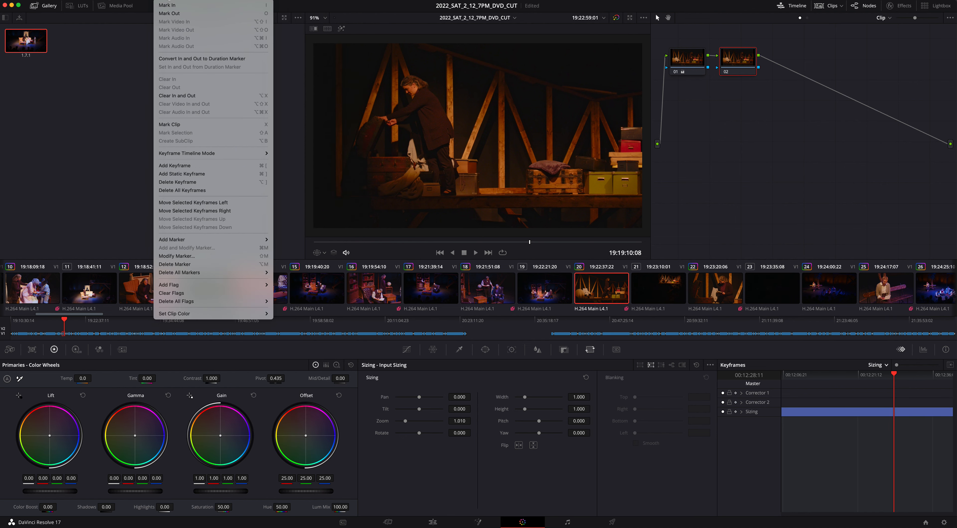
Turn on the dual screen workspace layout, then switch it back off
{"action": "mouse_move", "coordinate": [331, 61]}
{"action": "left_click", "coordinate": [378, 58]}
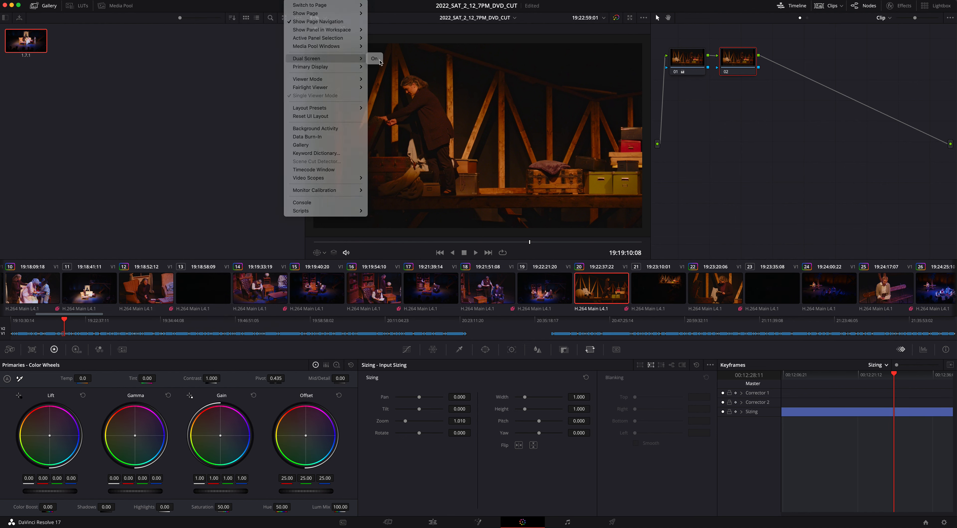
{"action": "left_click", "coordinate": [297, 1]}
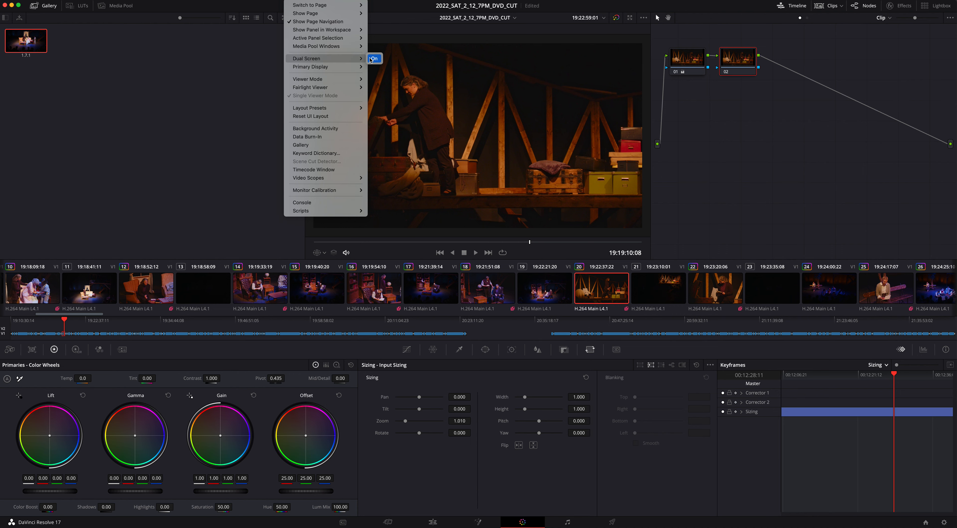
{"action": "left_click", "coordinate": [382, 59]}
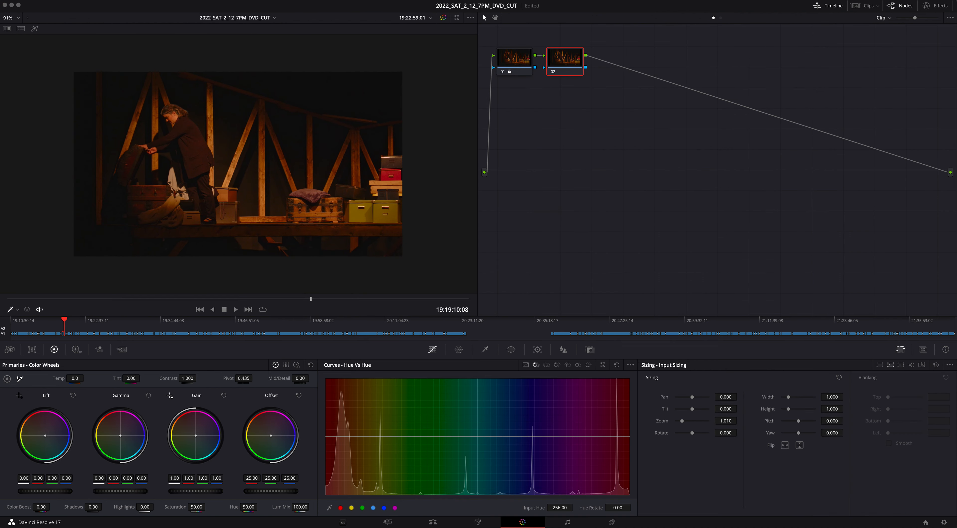
{"action": "left_click", "coordinate": [245, 3]}
{"action": "mouse_move", "coordinate": [340, 59]}
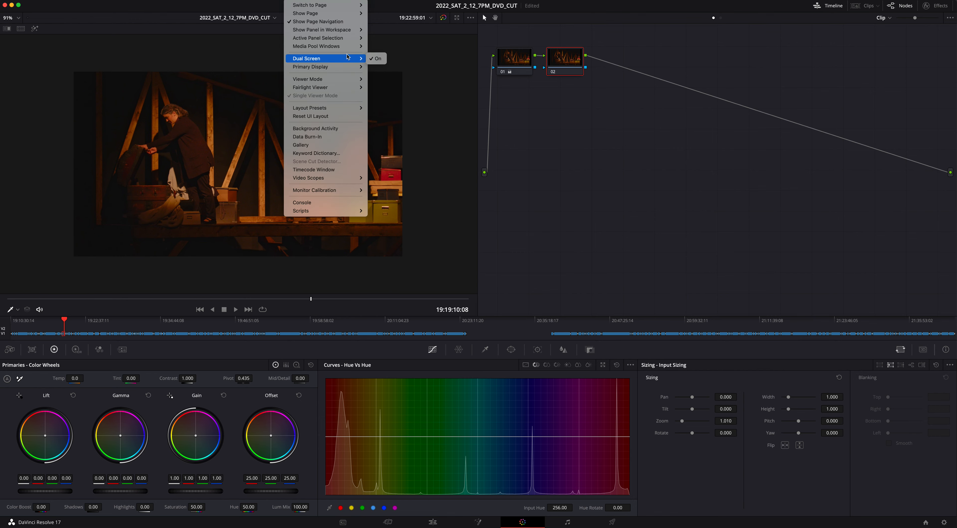
{"action": "left_click", "coordinate": [377, 60]}
Create a new remote grade version named Attic for clip 20
{"action": "right_click", "coordinate": [613, 293]}
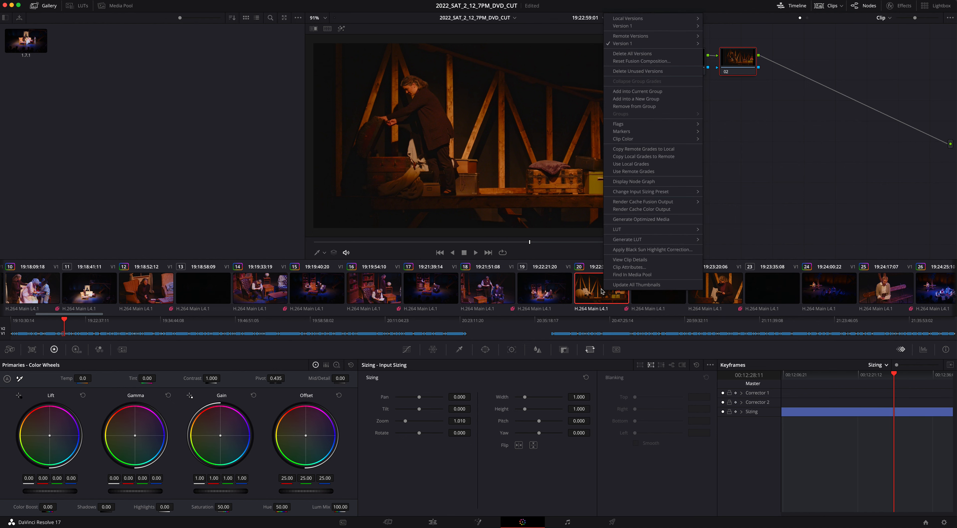
{"action": "right_click", "coordinate": [596, 293]}
{"action": "mouse_move", "coordinate": [652, 37]}
{"action": "mouse_move", "coordinate": [667, 19]}
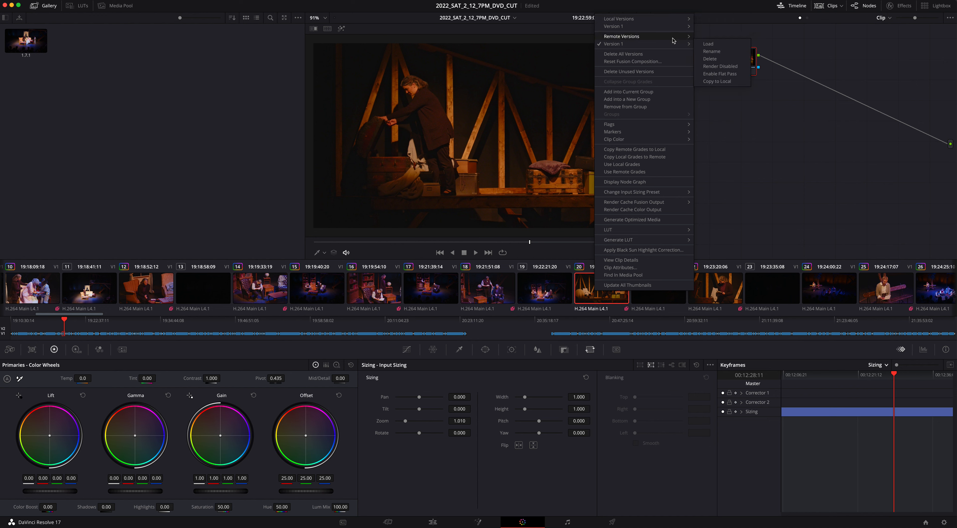
{"action": "left_click", "coordinate": [709, 37]}
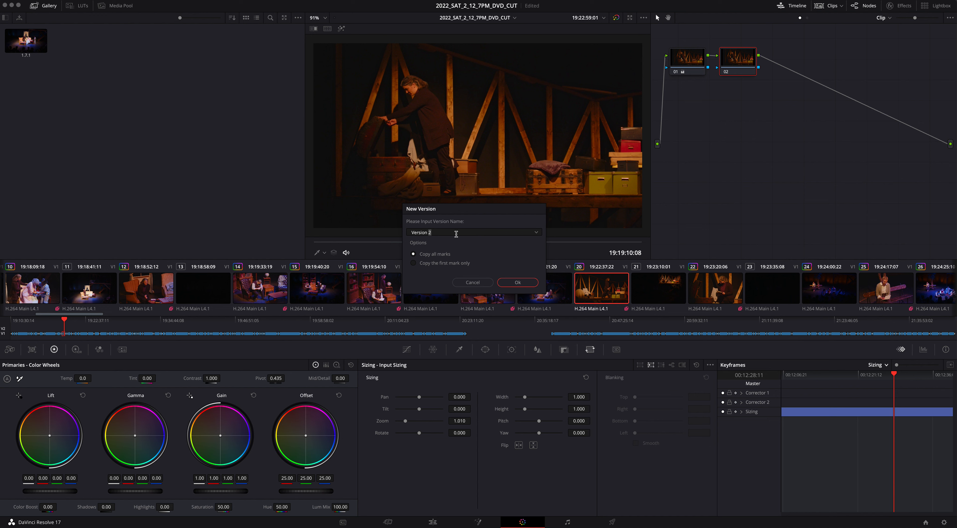
{"action": "key", "text": "ctrl+a"}
{"action": "type", "text": "A"}
{"action": "left_click", "coordinate": [517, 283]}
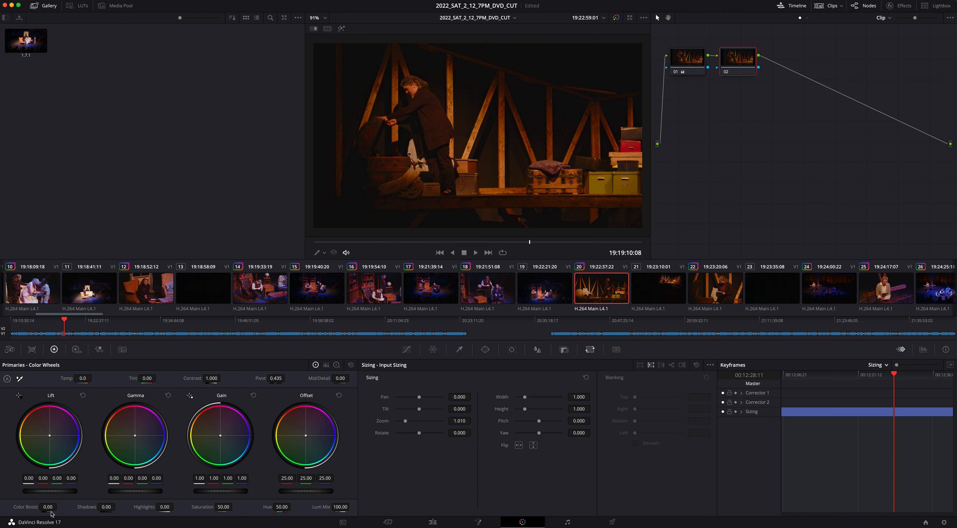
Try a Color Boost of 100 on node 02 of clip 20, undo it, and check the clip's remote versions
{"action": "left_click_drag", "start_coordinate": [48, 507], "coordinate": [85, 507]}
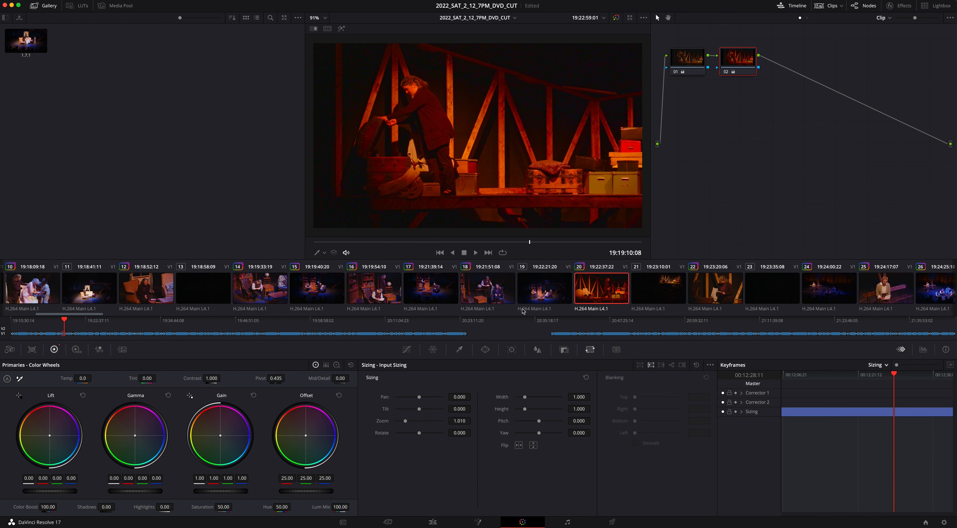
{"action": "key", "text": "super+z"}
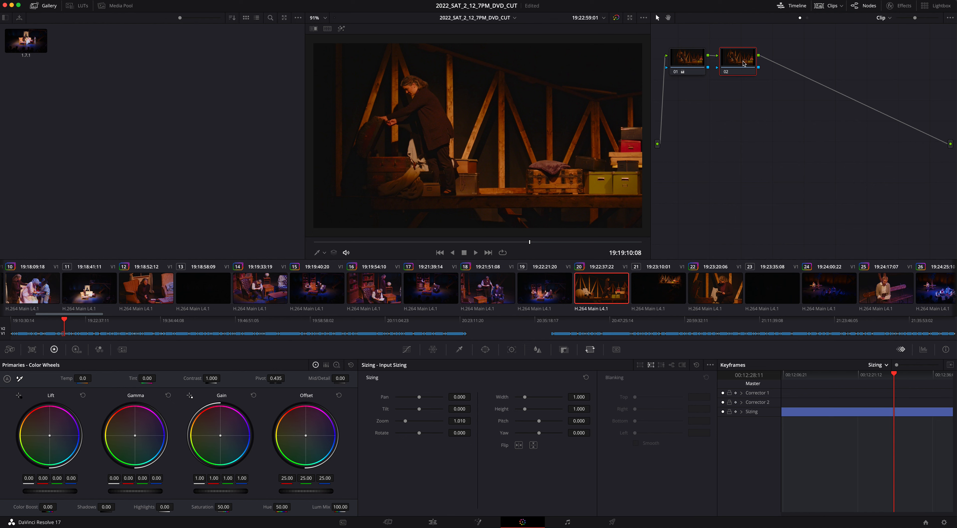
{"action": "right_click", "coordinate": [619, 272]}
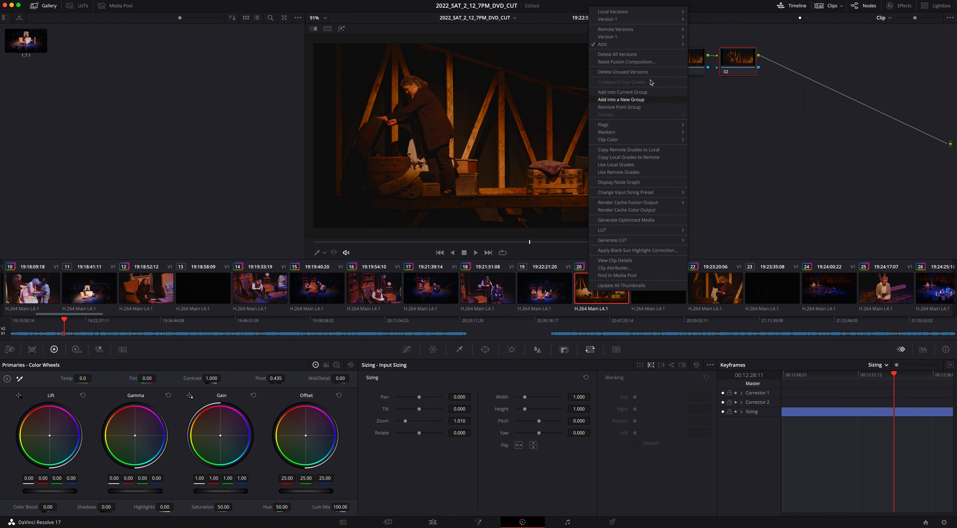
{"action": "mouse_move", "coordinate": [670, 29]}
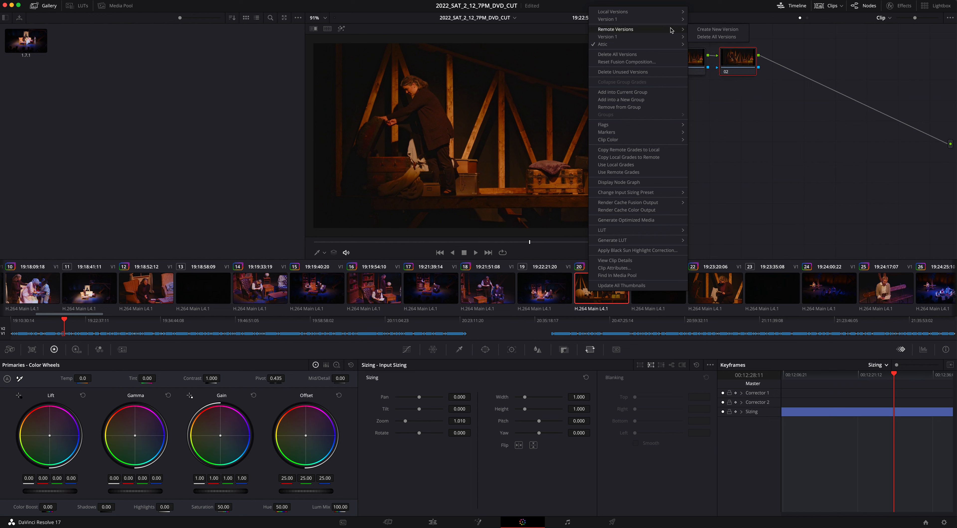
{"action": "left_click", "coordinate": [742, 144]}
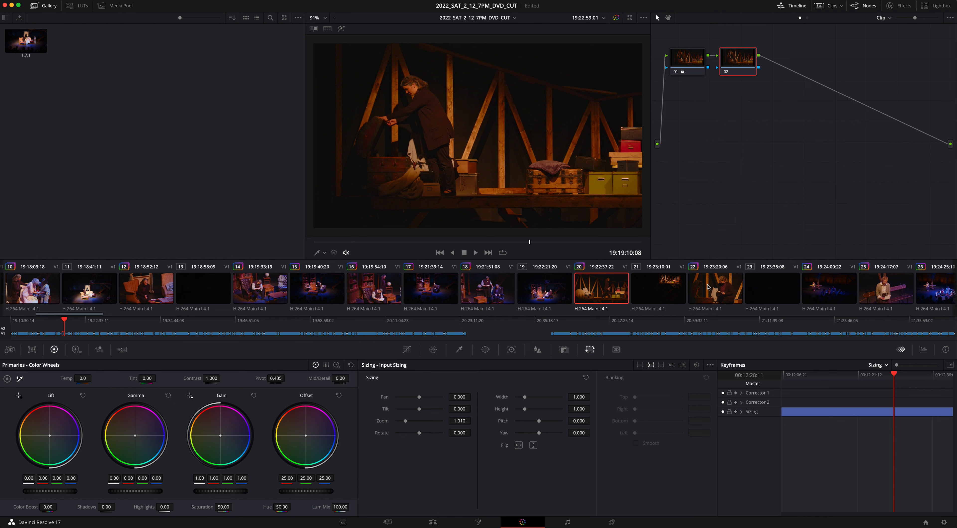
Scrub through the attic scene in clip 20 and compare its look with clip 22
{"action": "left_click", "coordinate": [709, 287]}
{"action": "left_click", "coordinate": [600, 297]}
{"action": "left_click_drag", "start_coordinate": [440, 242], "coordinate": [644, 233]}
{"action": "left_click", "coordinate": [575, 242]}
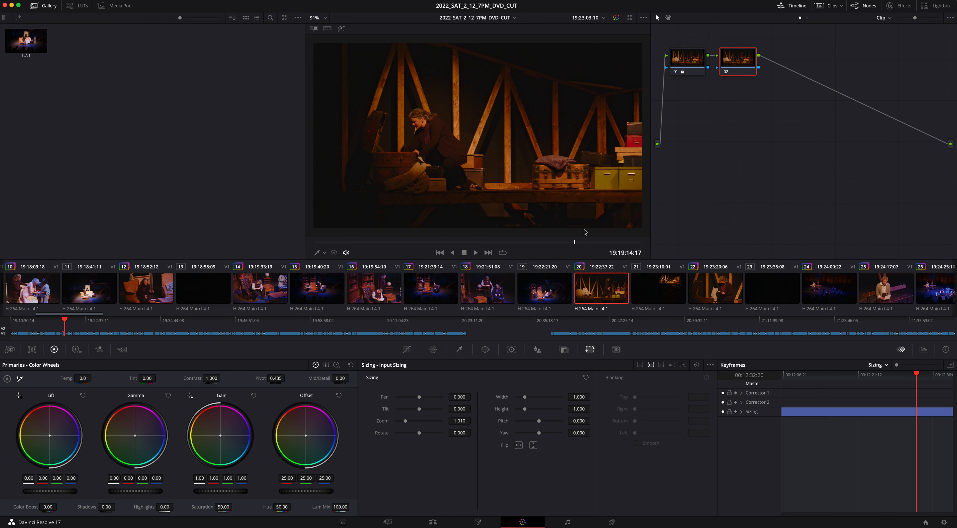
{"action": "left_click_drag", "start_coordinate": [553, 242], "coordinate": [621, 244]}
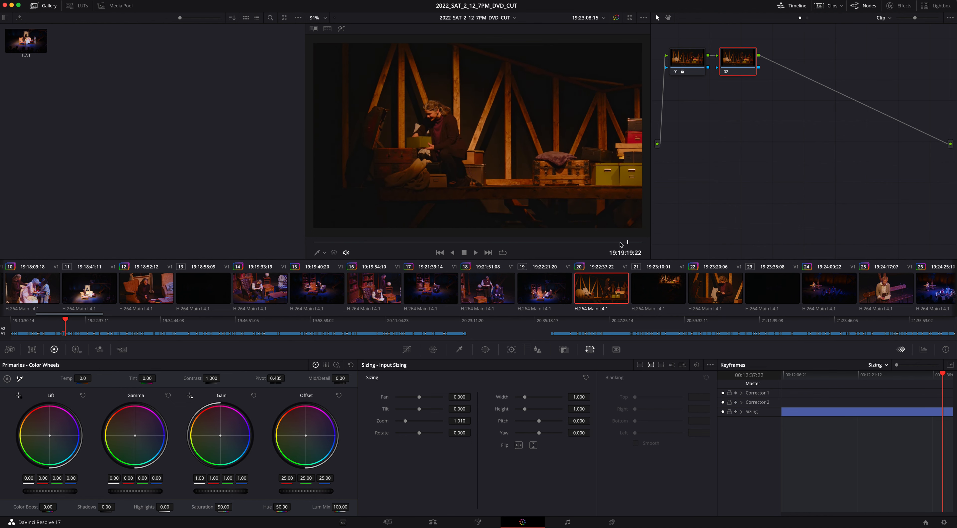
{"action": "left_click", "coordinate": [708, 287]}
Review the grades of the following scenes, sampling clips from clip 24 through clip 64
{"action": "left_click", "coordinate": [839, 292]}
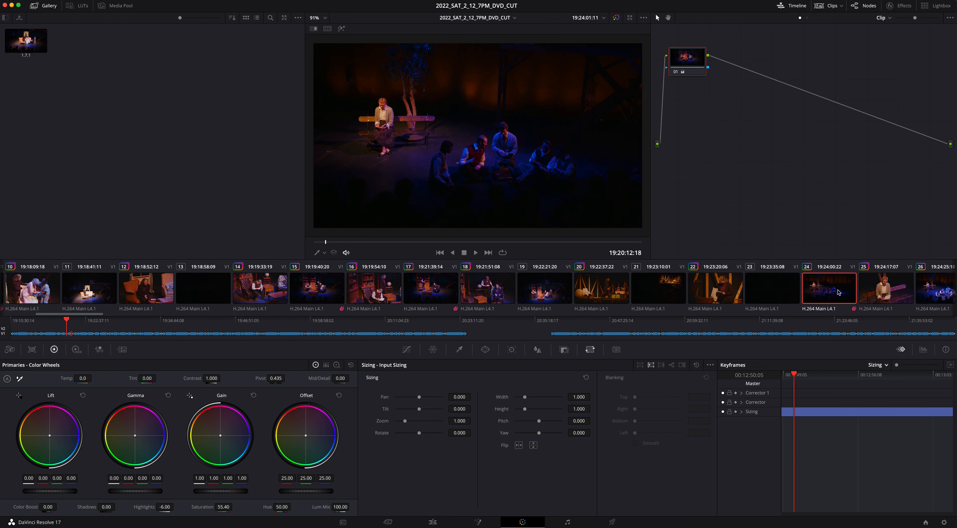
{"action": "left_click", "coordinate": [731, 296]}
{"action": "left_click", "coordinate": [732, 296]}
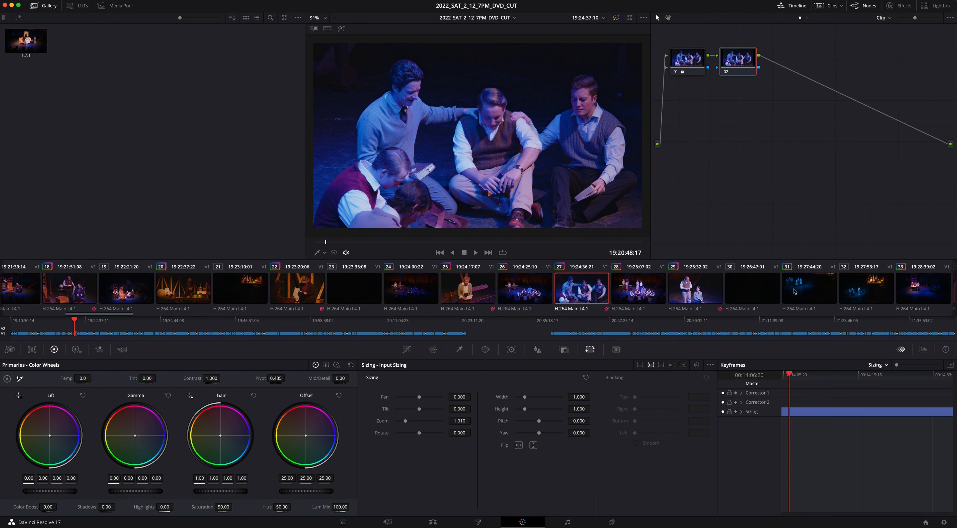
{"action": "left_click", "coordinate": [734, 296]}
{"action": "left_click", "coordinate": [733, 296]}
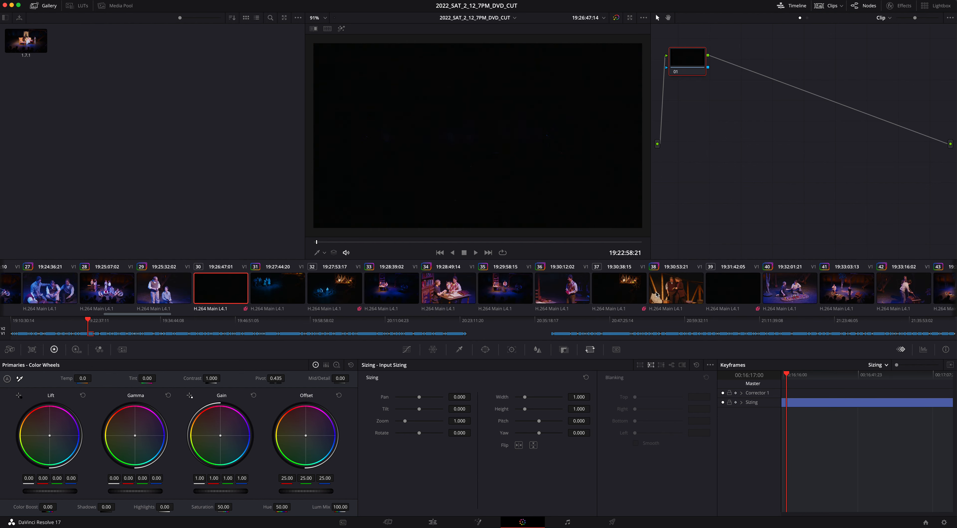
{"action": "left_click", "coordinate": [737, 295]}
{"action": "left_click", "coordinate": [739, 294]}
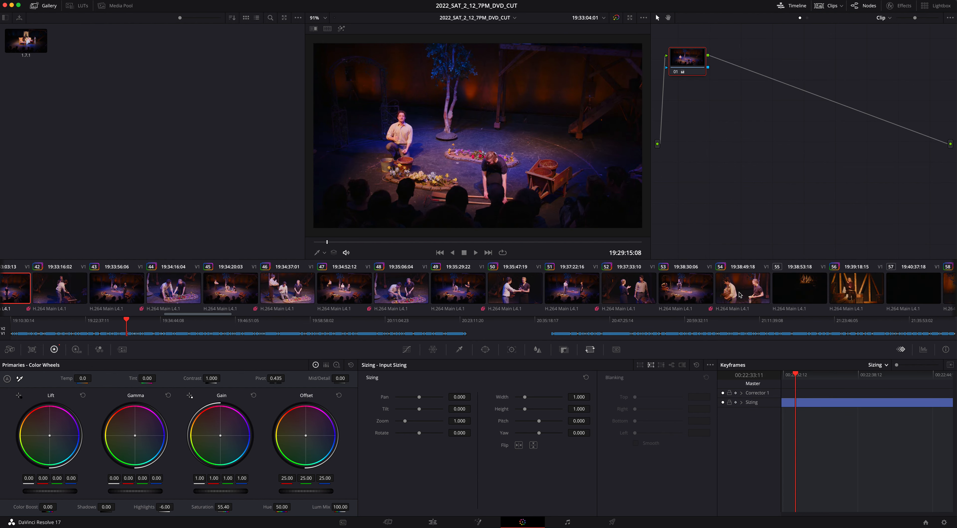
{"action": "left_click", "coordinate": [741, 292]}
{"action": "left_click", "coordinate": [745, 290]}
{"action": "left_click", "coordinate": [744, 290]}
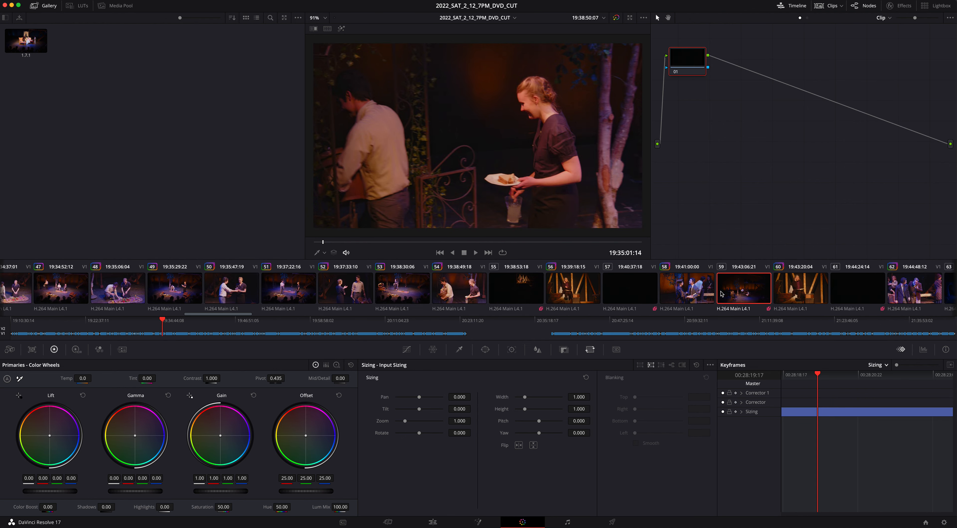
{"action": "left_click", "coordinate": [727, 289]}
{"action": "left_click", "coordinate": [729, 291]}
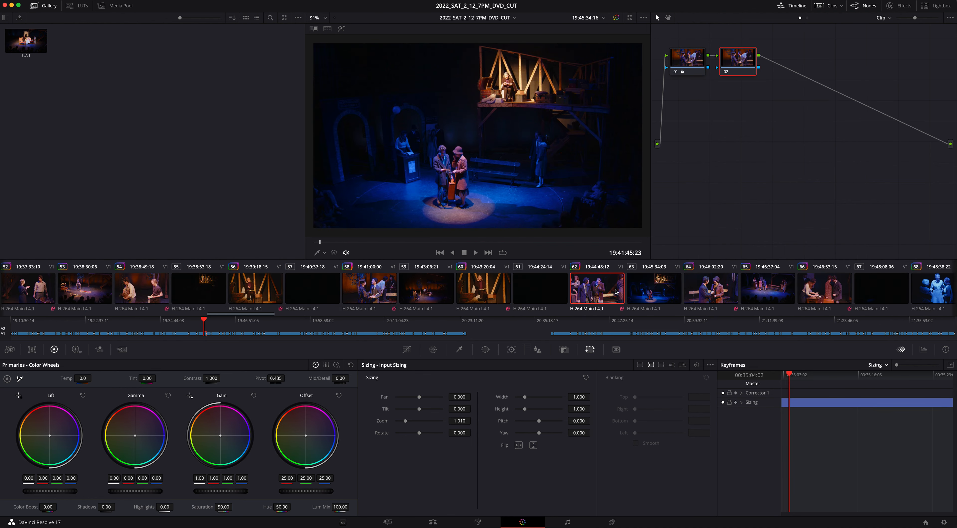
{"action": "left_click", "coordinate": [731, 293]}
{"action": "left_click", "coordinate": [733, 294]}
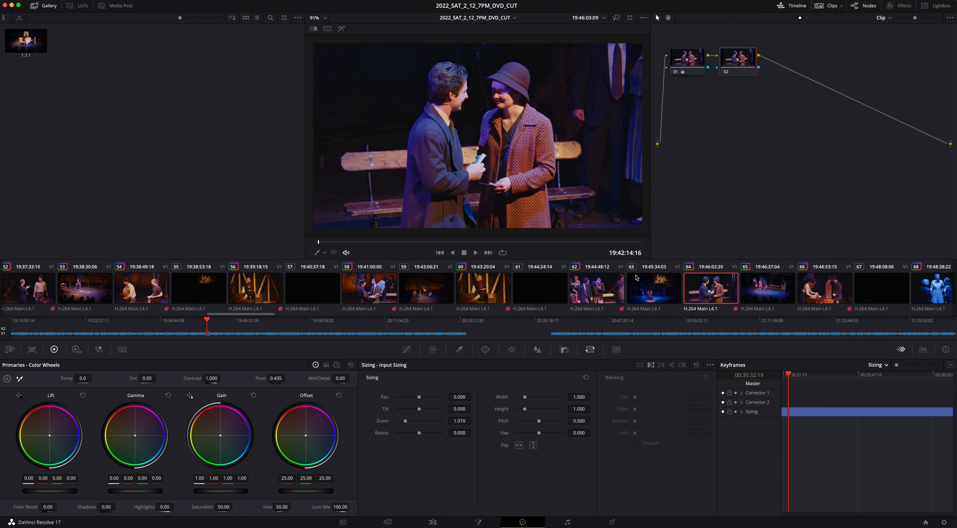
Fit the whole edit timeline in view and locate the attic two-shot at about 19:53:59
{"action": "left_click", "coordinate": [433, 522]}
{"action": "left_click", "coordinate": [483, 294]}
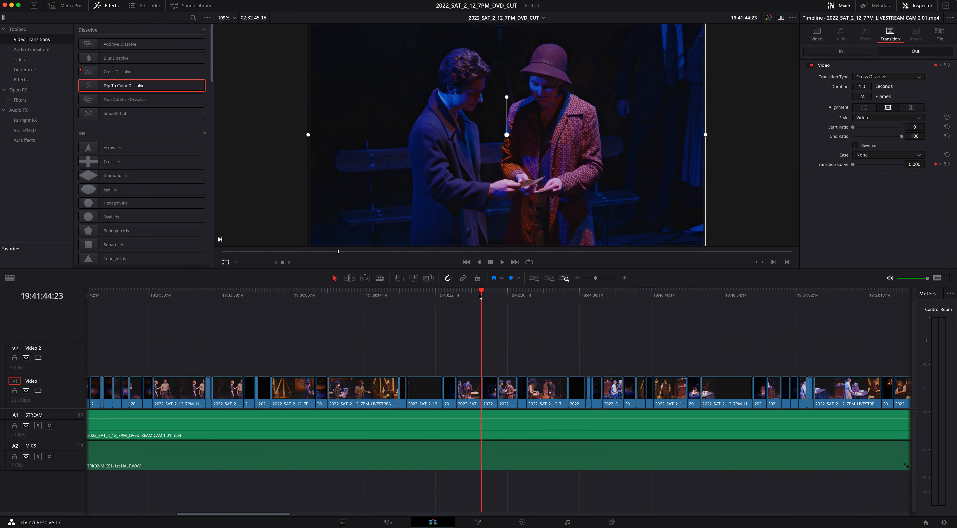
{"action": "key", "text": "super+minus"}
{"action": "key", "text": "super+minus"}
{"action": "key", "text": "super+minus"}
{"action": "key", "text": "super+minus"}
{"action": "left_click_drag", "start_coordinate": [152, 292], "coordinate": [179, 317]}
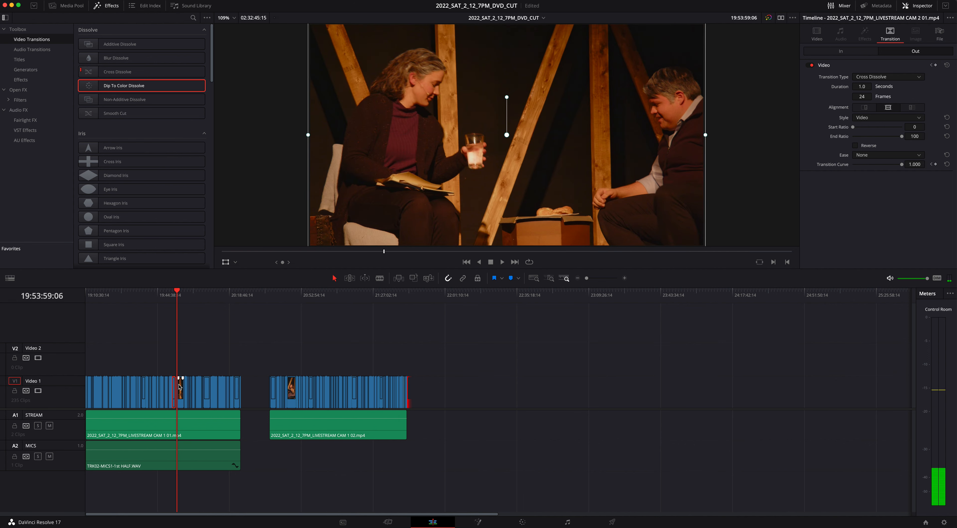
Return to color grading, check clips 85, 84 and 83, and grab a still of the table scene in clip 76
{"action": "left_click", "coordinate": [542, 522]}
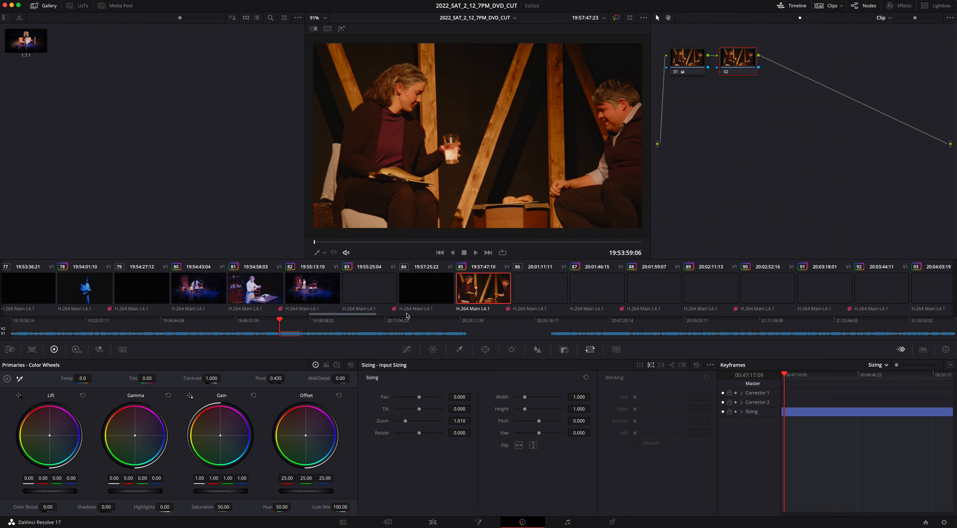
{"action": "left_click", "coordinate": [430, 293]}
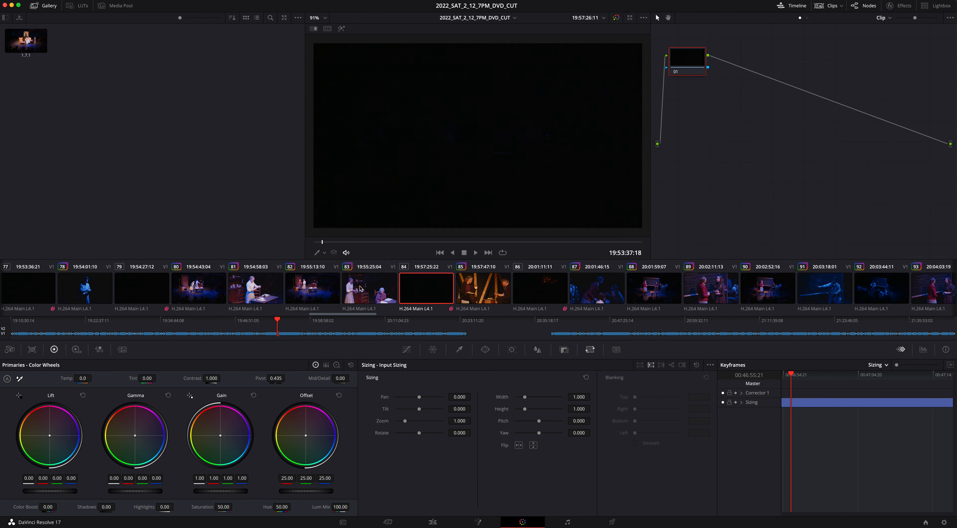
{"action": "left_click", "coordinate": [362, 289]}
{"action": "left_click", "coordinate": [362, 289]}
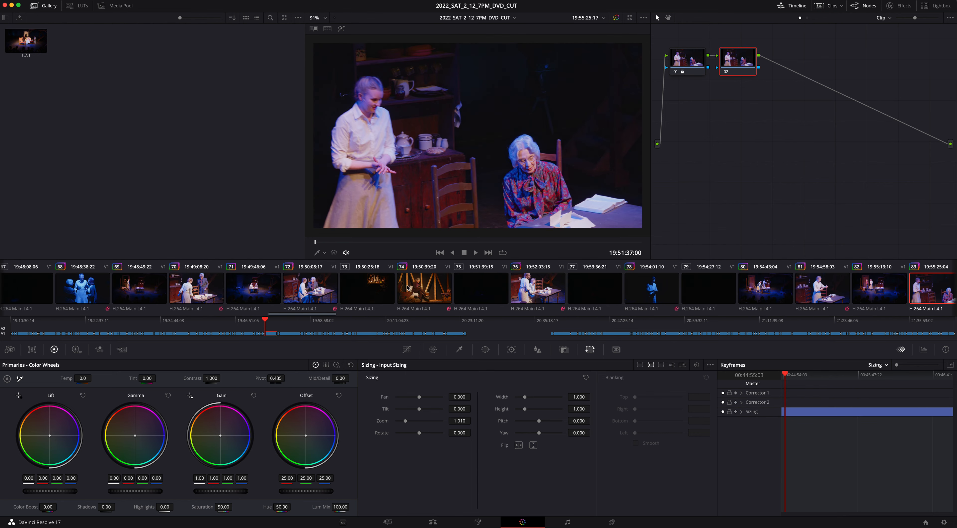
{"action": "right_click", "coordinate": [421, 153]}
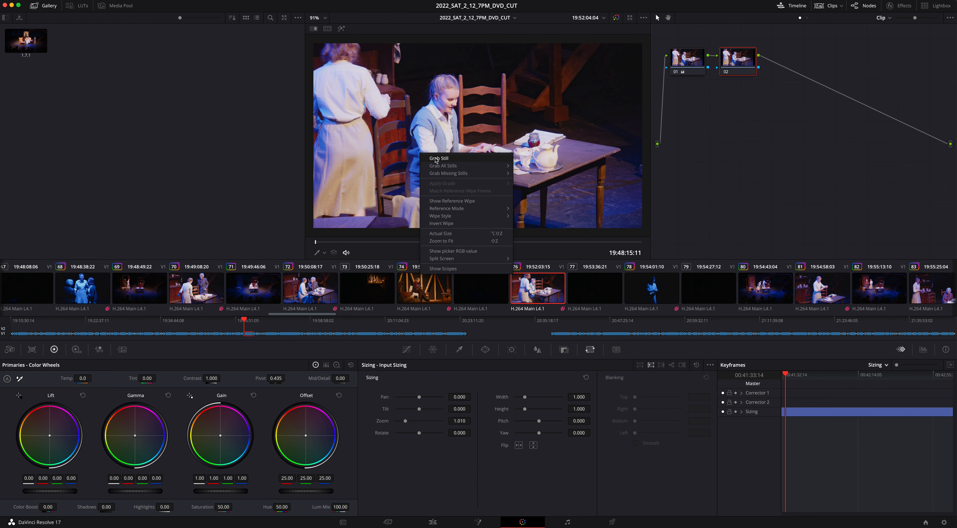
{"action": "left_click", "coordinate": [438, 158]}
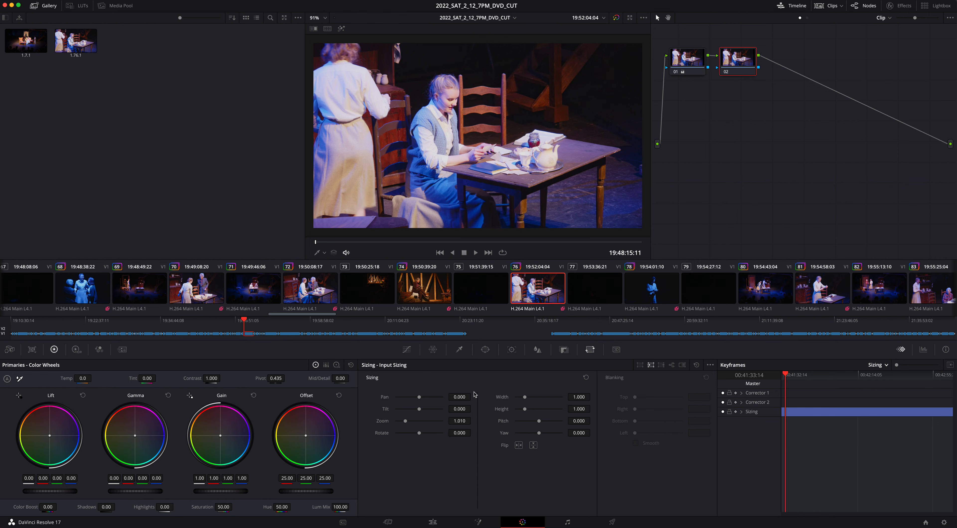
Select the attic two-shot in the second half of the edit timeline and apply the grade of still 1.76.1 to it for color grading
{"action": "left_click", "coordinate": [433, 522]}
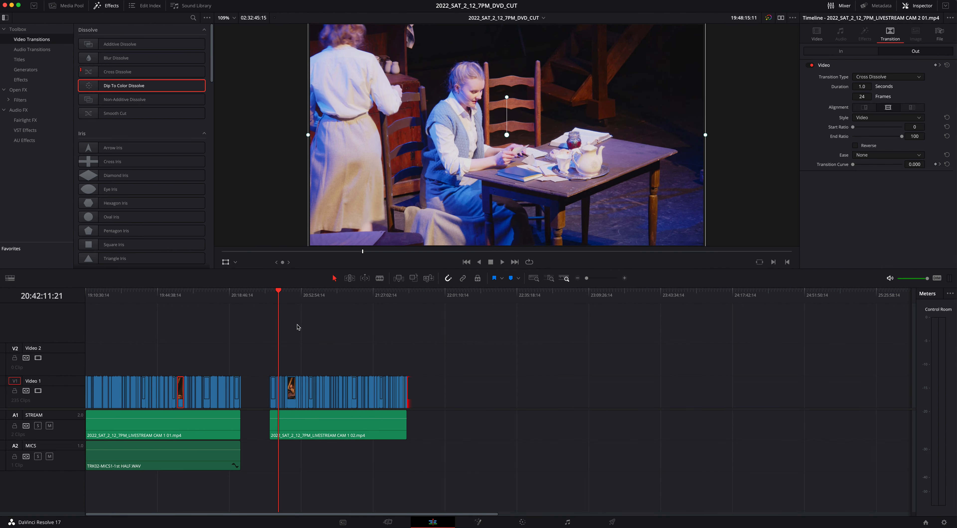
{"action": "left_click", "coordinate": [286, 390]}
{"action": "left_click", "coordinate": [292, 387]}
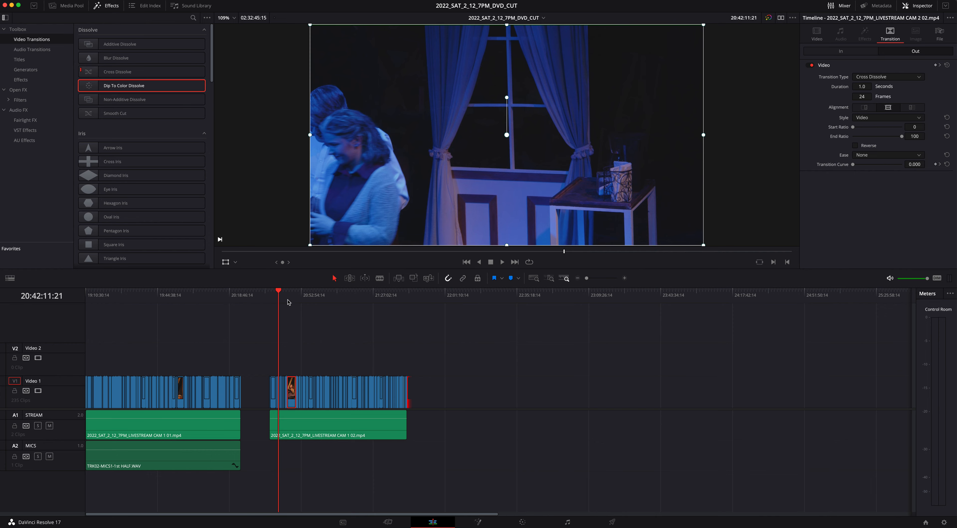
{"action": "left_click", "coordinate": [522, 522]}
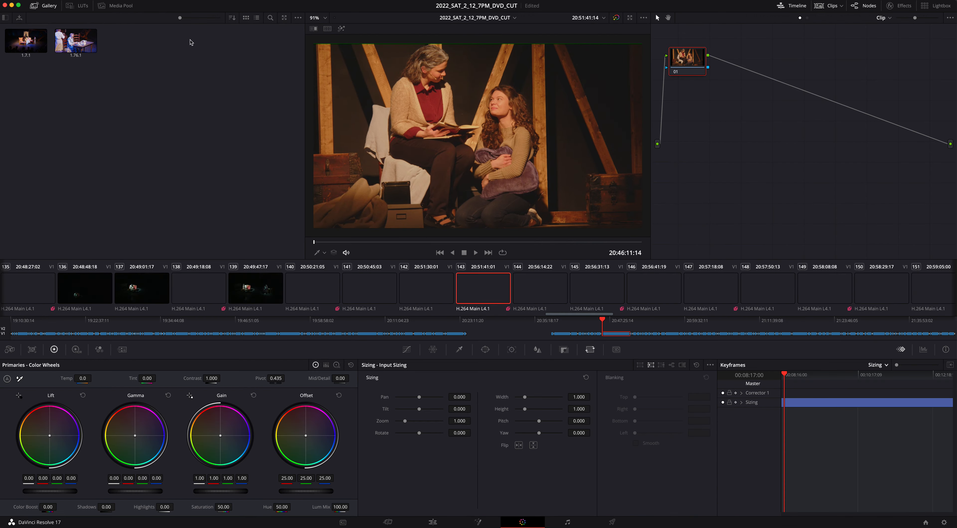
{"action": "right_click", "coordinate": [74, 43]}
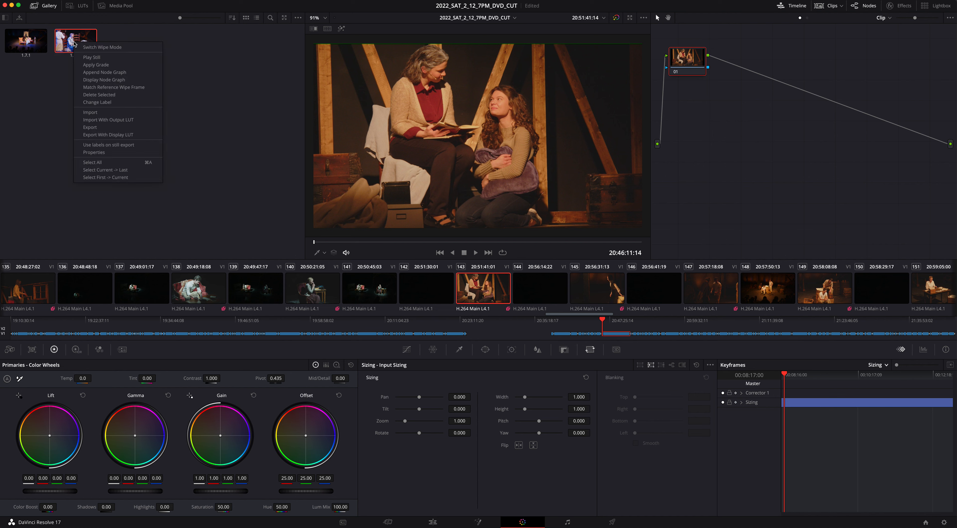
{"action": "left_click", "coordinate": [100, 66]}
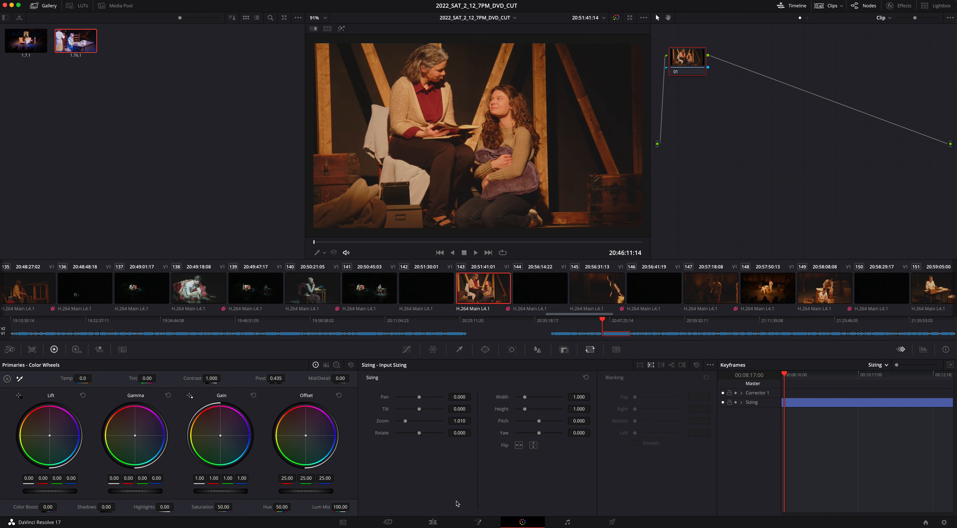
Open the delivery settings and name the render file MY LEGACY DVD CUT
{"action": "left_click", "coordinate": [604, 524]}
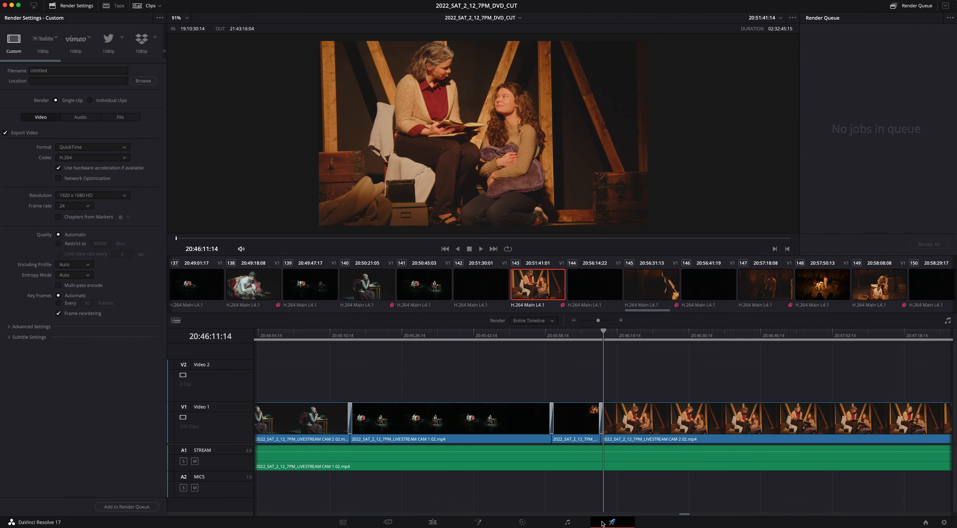
{"action": "left_click", "coordinate": [92, 71]}
{"action": "type", "text": "MY"}
Set the render location to the FINALS folder inside the exports of 2022_2_12_7PM_DVD CUT on the LOGOS media recording drive
{"action": "left_click", "coordinate": [143, 80]}
{"action": "scroll", "coordinate": [358, 201], "scroll_direction": "down", "scroll_amount": 2}
{"action": "left_click", "coordinate": [359, 206]}
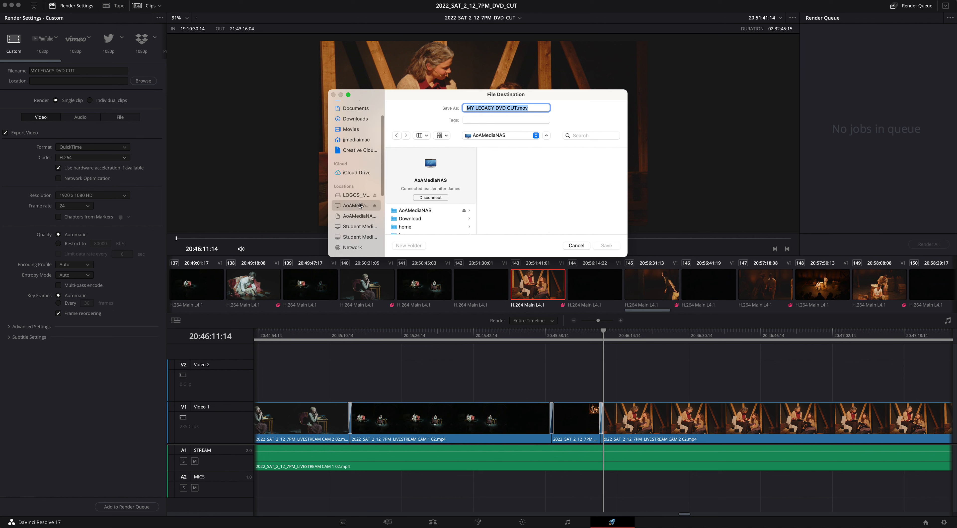
{"action": "left_click", "coordinate": [356, 195]}
{"action": "left_click", "coordinate": [504, 179]}
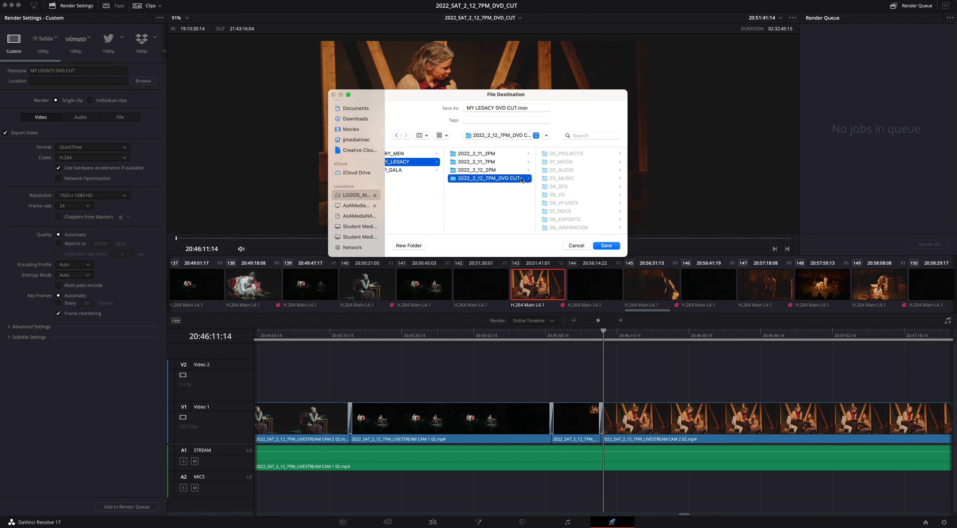
{"action": "left_click", "coordinate": [593, 219]}
{"action": "left_click", "coordinate": [590, 171]}
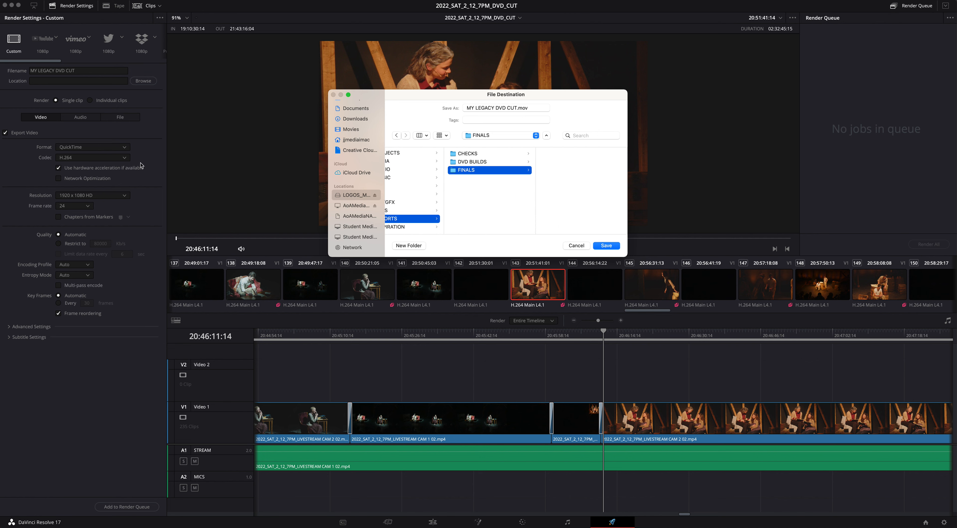
{"action": "left_click", "coordinate": [606, 245]}
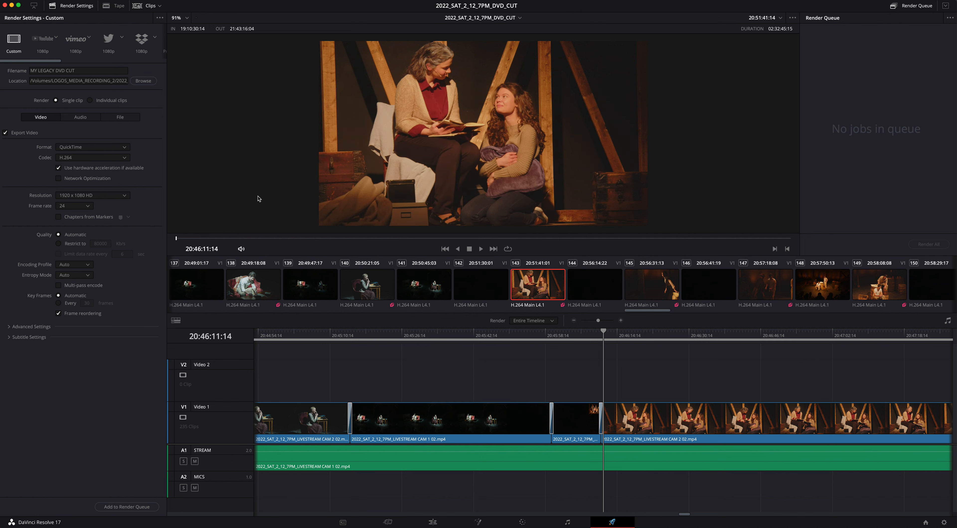
Examine the available format, frame rate and resolution options for the custom render
{"action": "left_click", "coordinate": [112, 147]}
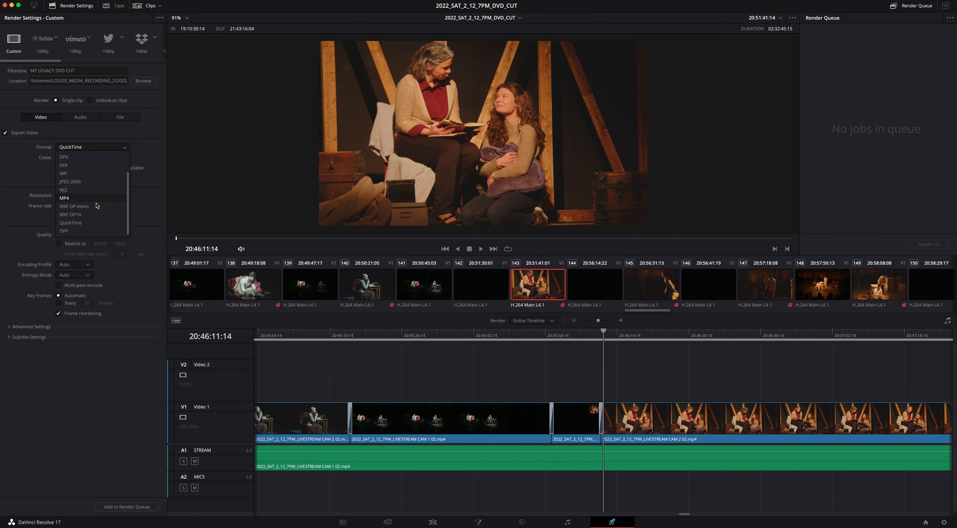
{"action": "left_click", "coordinate": [85, 230]}
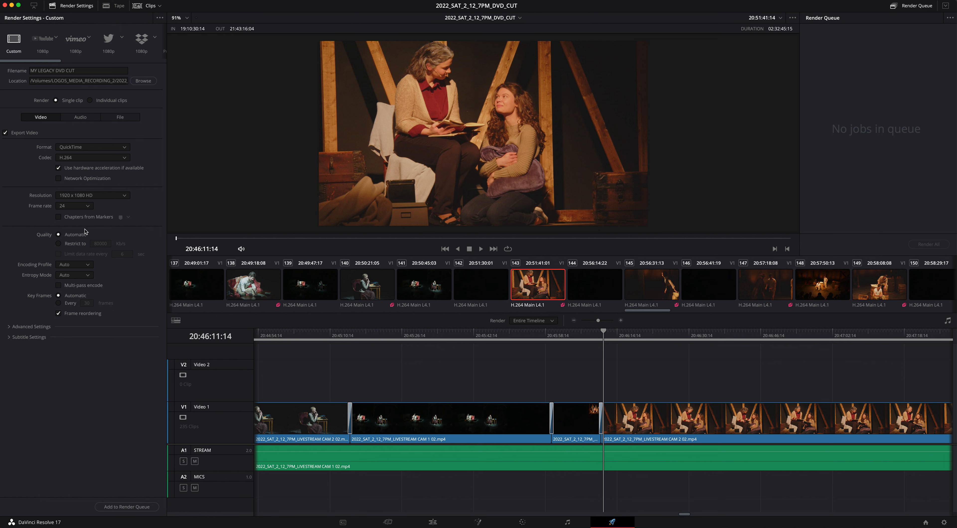
{"action": "left_click", "coordinate": [82, 205]}
{"action": "left_click", "coordinate": [82, 225]}
{"action": "left_click", "coordinate": [124, 149]}
{"action": "scroll", "coordinate": [99, 178], "scroll_direction": "down", "scroll_amount": 2}
{"action": "left_click", "coordinate": [89, 197]}
{"action": "left_click", "coordinate": [113, 196]}
{"action": "left_click", "coordinate": [95, 240]}
Return to color grading and grab a still of the attic two-shot in clip 143
{"action": "left_click", "coordinate": [432, 522]}
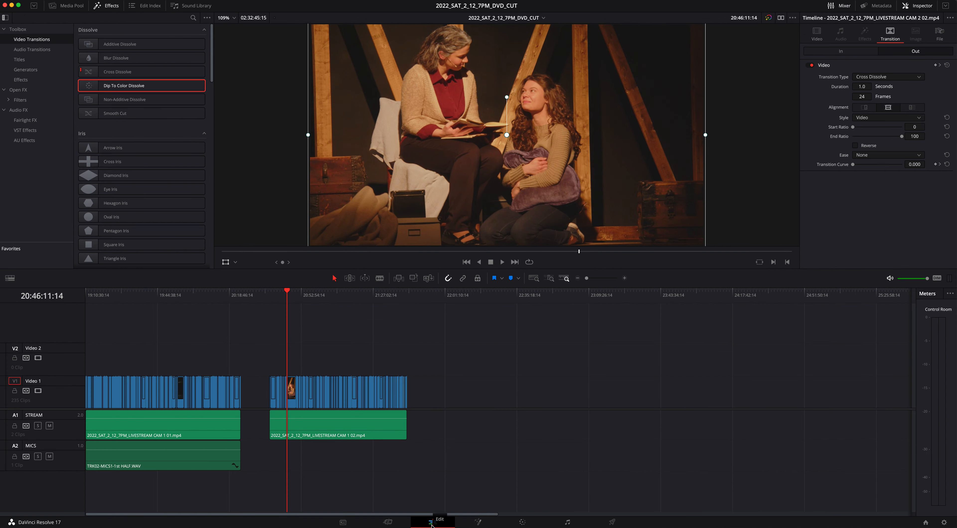
{"action": "left_click", "coordinate": [408, 525]}
{"action": "left_click", "coordinate": [343, 523]}
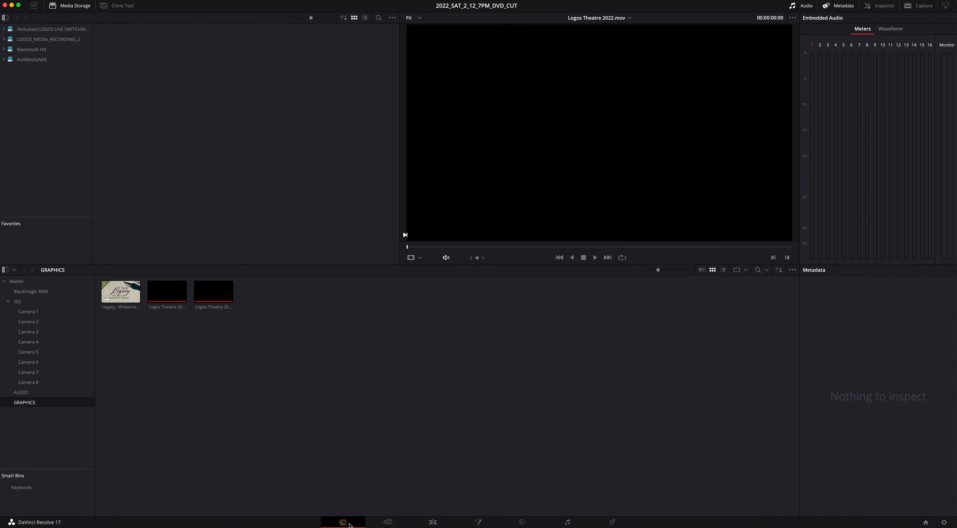
{"action": "left_click", "coordinate": [452, 522]}
{"action": "left_click", "coordinate": [522, 522]}
{"action": "right_click", "coordinate": [468, 93]}
{"action": "left_click", "coordinate": [484, 96]}
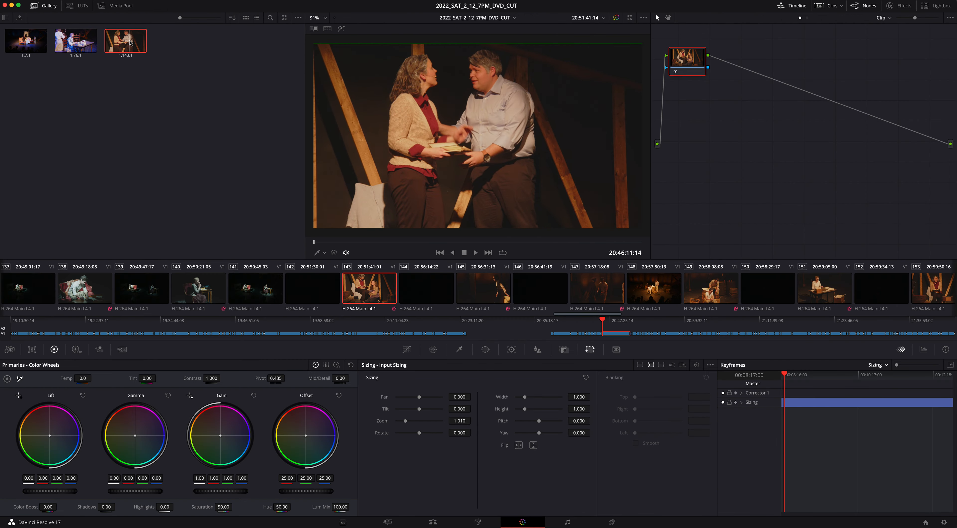
Compare the look of attic clip 143 with the surrounding clips, including clips 140 and 138
{"action": "left_click", "coordinate": [482, 293]}
{"action": "left_click", "coordinate": [431, 292]}
{"action": "left_click", "coordinate": [373, 296]}
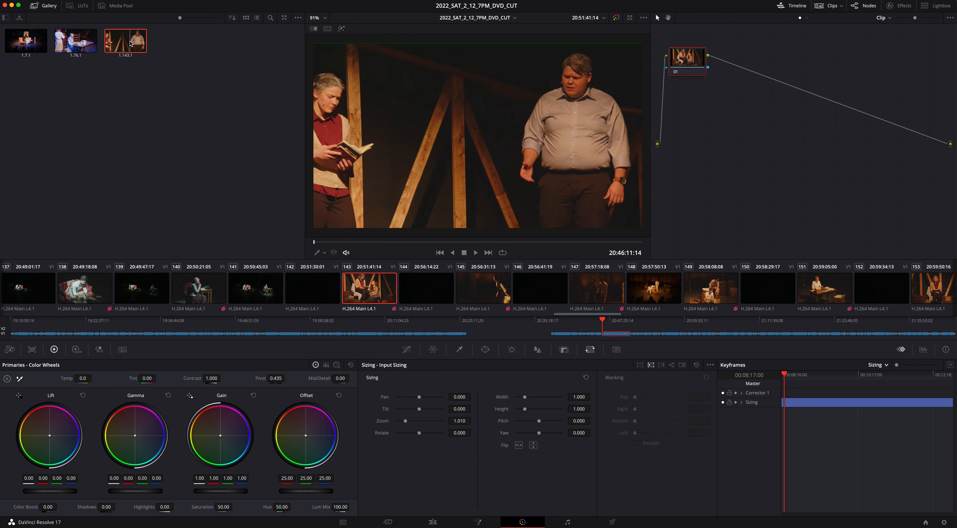
{"action": "left_click", "coordinate": [239, 296]}
{"action": "left_click", "coordinate": [221, 291]}
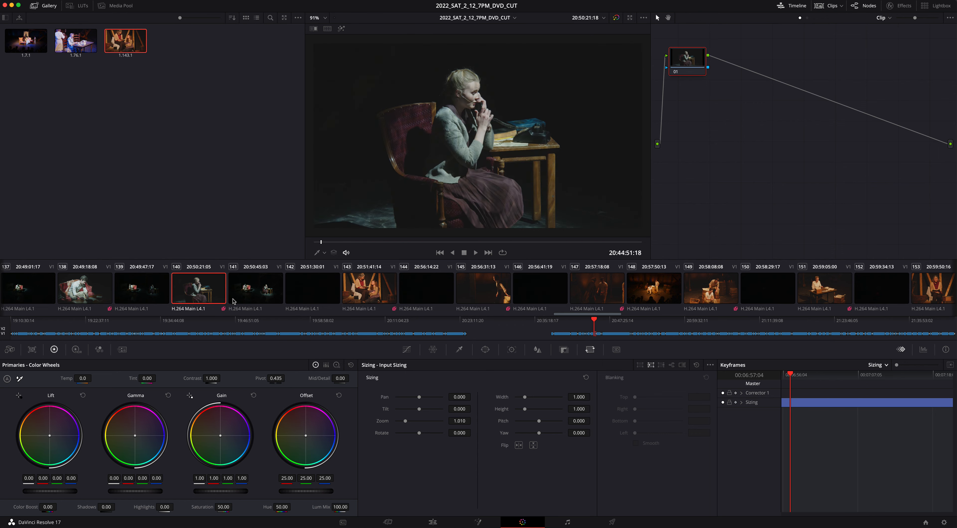
{"action": "left_click", "coordinate": [165, 290]}
{"action": "scroll", "coordinate": [165, 290], "scroll_direction": "left", "scroll_amount": 3}
{"action": "left_click", "coordinate": [220, 281]}
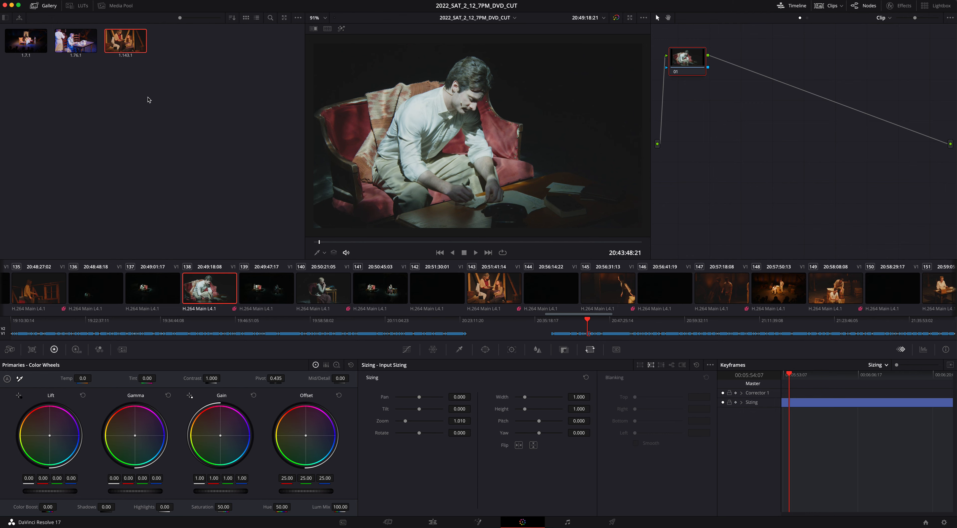
Locate the first-half attic two-shot at 19:53:59:06 on the edit timeline and inspect its transform settings with the full frame in view
{"action": "left_click", "coordinate": [434, 522]}
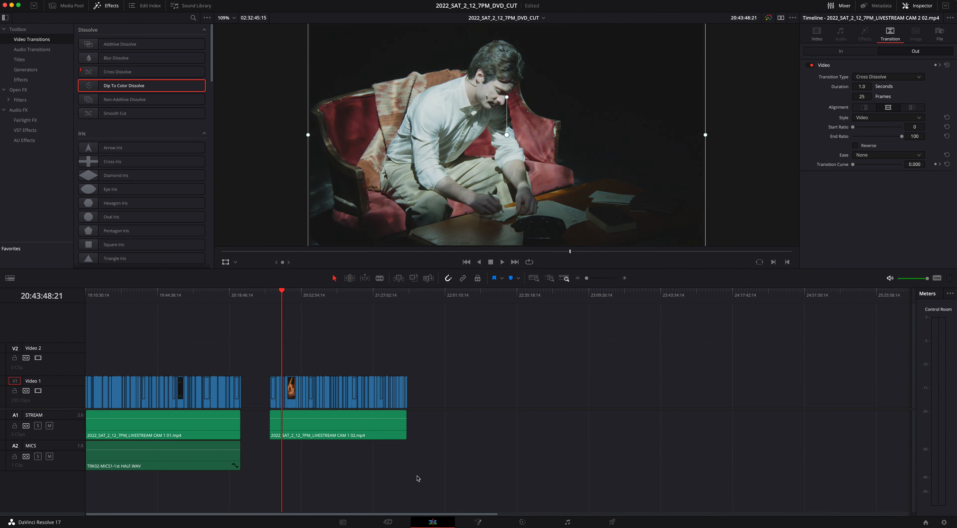
{"action": "left_click", "coordinate": [179, 296]}
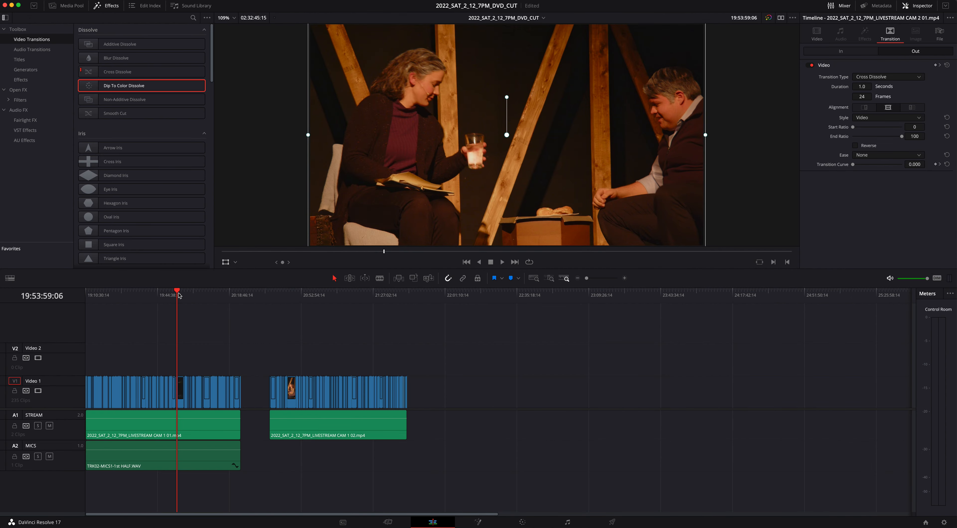
{"action": "left_click", "coordinate": [183, 386]}
{"action": "left_click", "coordinate": [818, 34]}
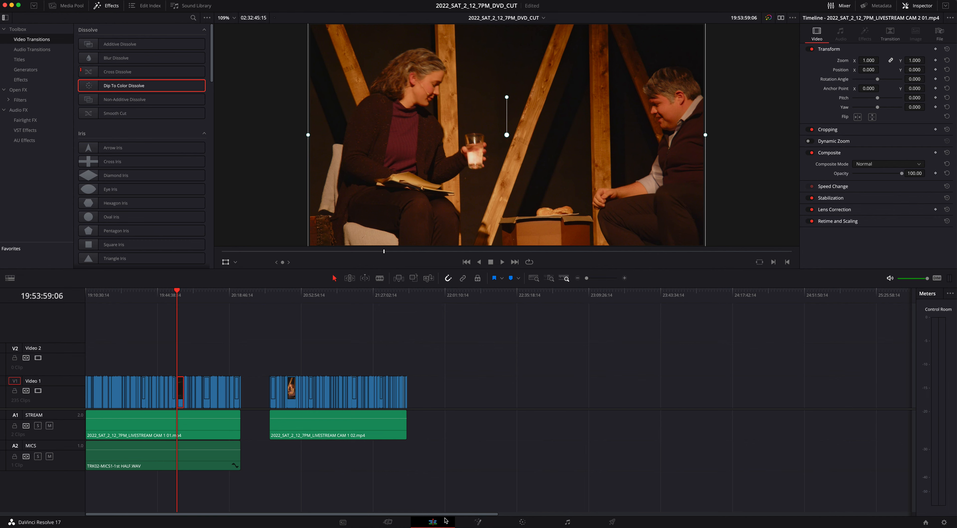
{"action": "scroll", "coordinate": [453, 184], "scroll_direction": "up", "scroll_amount": 3}
{"action": "scroll", "coordinate": [453, 184], "scroll_direction": "down", "scroll_amount": 5}
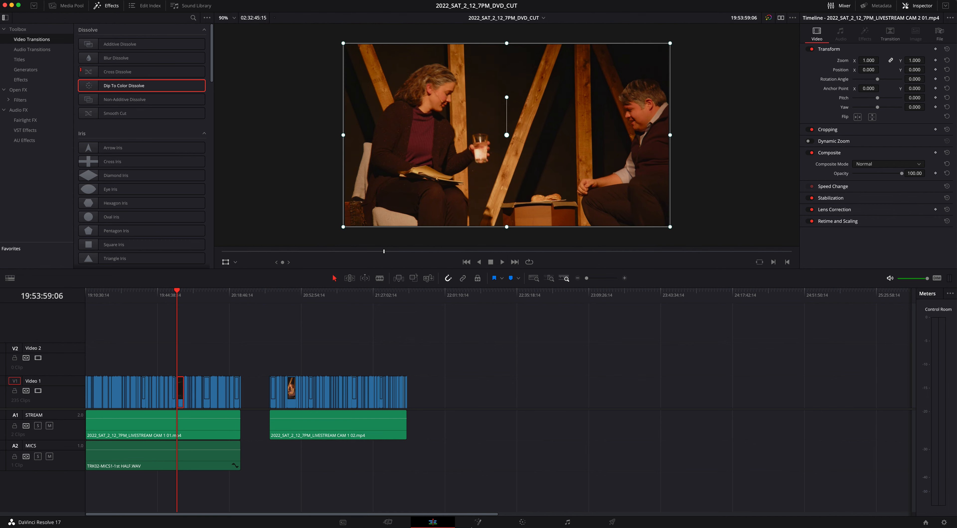
Inspect the first node's grade in attic clip 85 and compare the clip with clip 88
{"action": "left_click", "coordinate": [521, 522]}
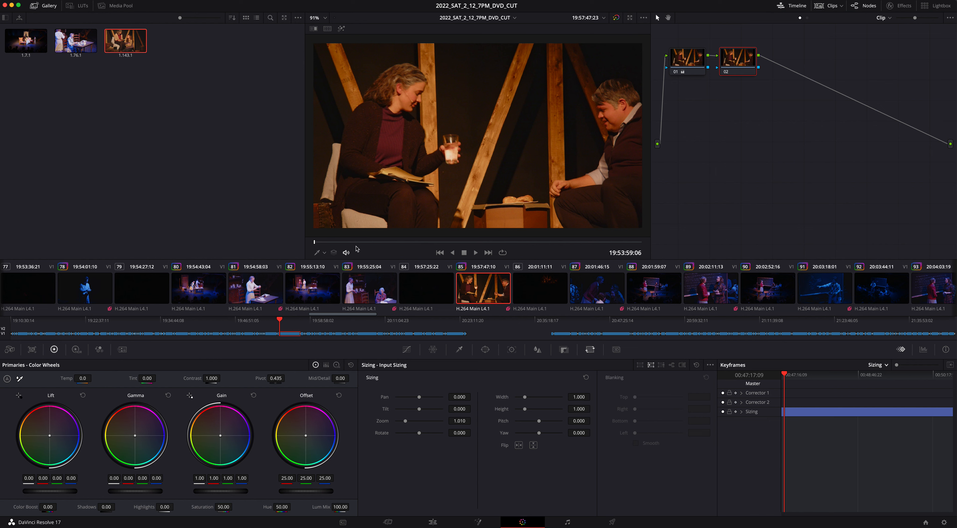
{"action": "left_click", "coordinate": [692, 61]}
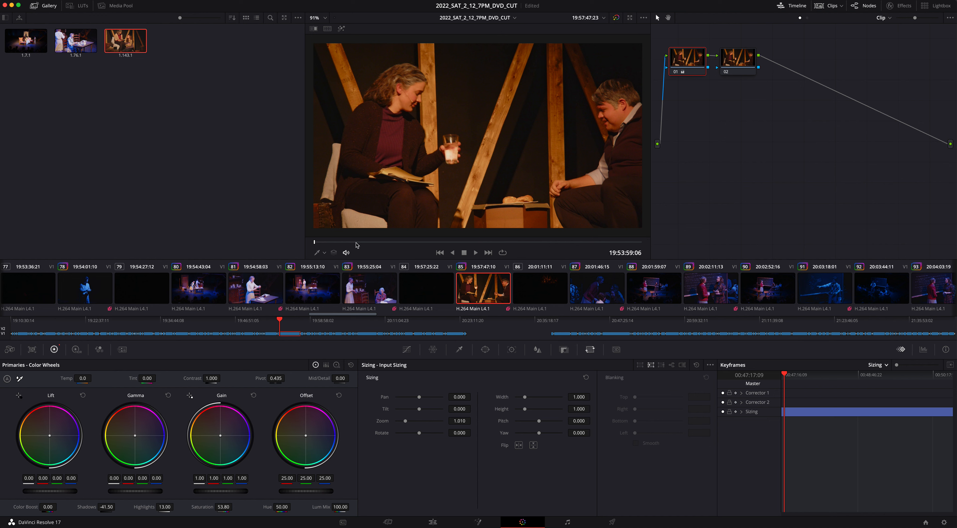
{"action": "left_click", "coordinate": [190, 145]}
{"action": "left_click", "coordinate": [127, 48]}
{"action": "left_click", "coordinate": [676, 269]}
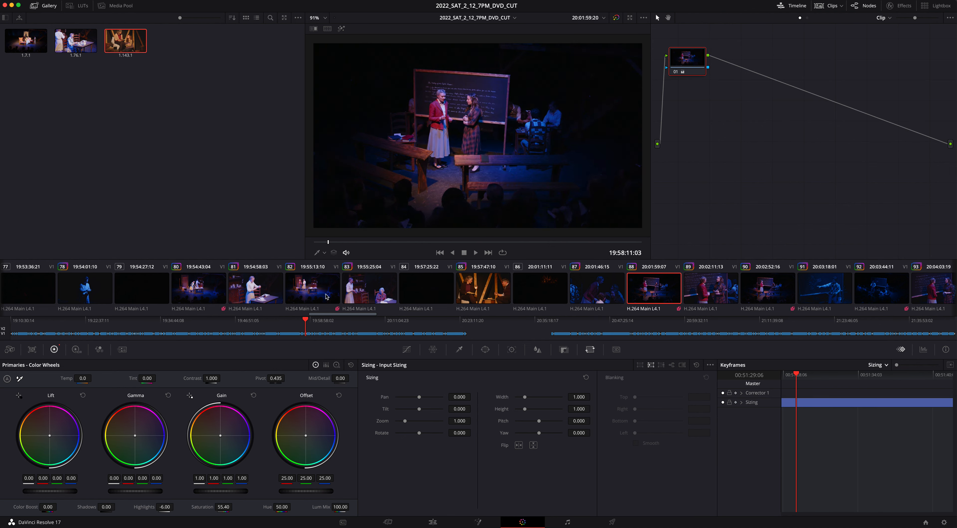
{"action": "left_click", "coordinate": [484, 294]}
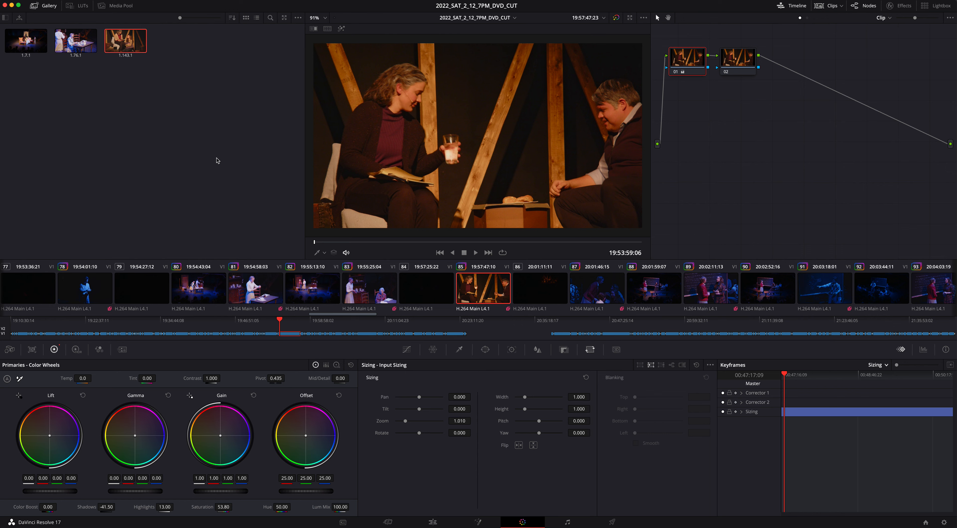
Try to apply the grade of still 1.143.1 to the attic two-shot in clip 99
{"action": "scroll", "coordinate": [478, 291], "scroll_direction": "right", "scroll_amount": 10}
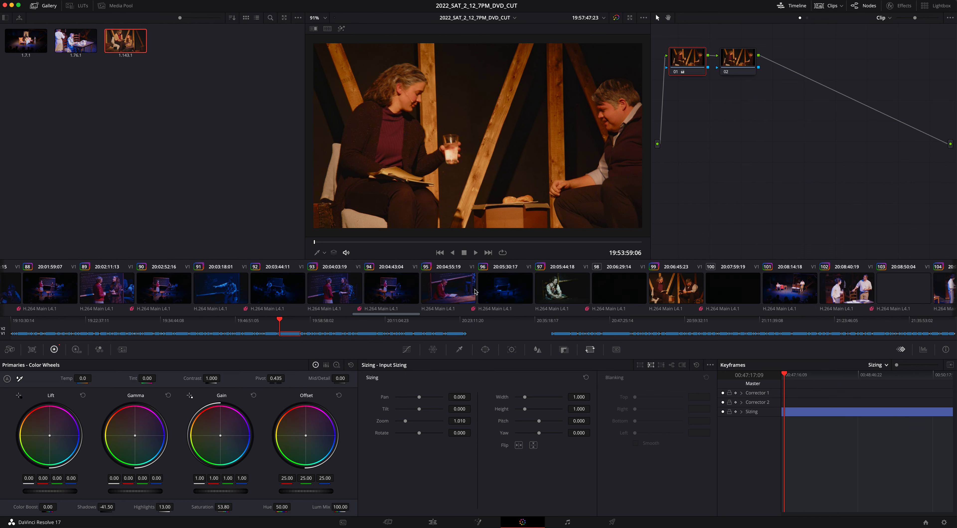
{"action": "left_click", "coordinate": [708, 289]}
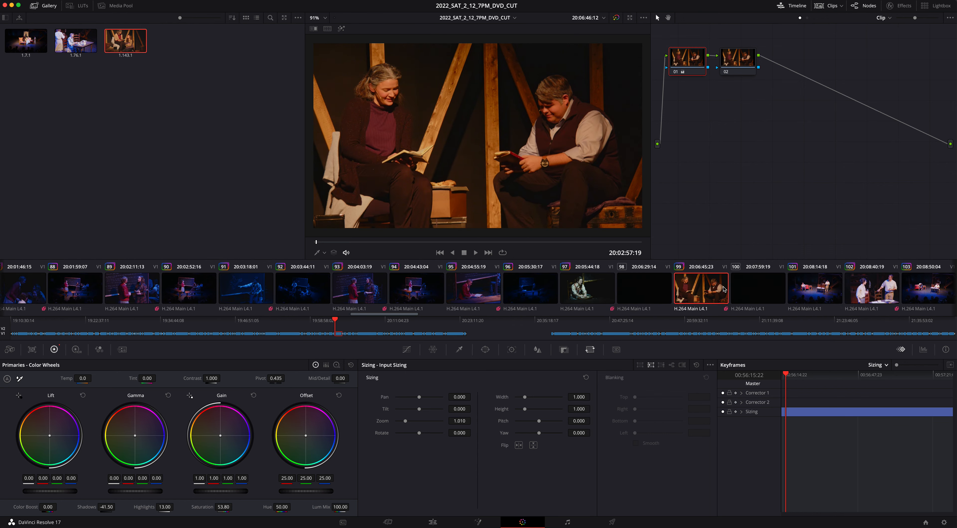
{"action": "scroll", "coordinate": [714, 290], "scroll_direction": "left", "scroll_amount": 2}
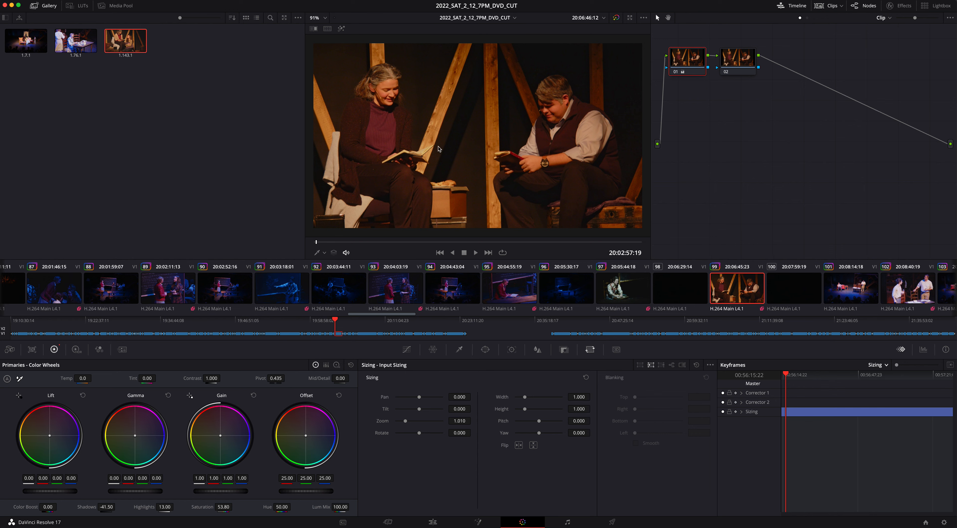
{"action": "right_click", "coordinate": [132, 41]}
{"action": "left_click", "coordinate": [150, 65]}
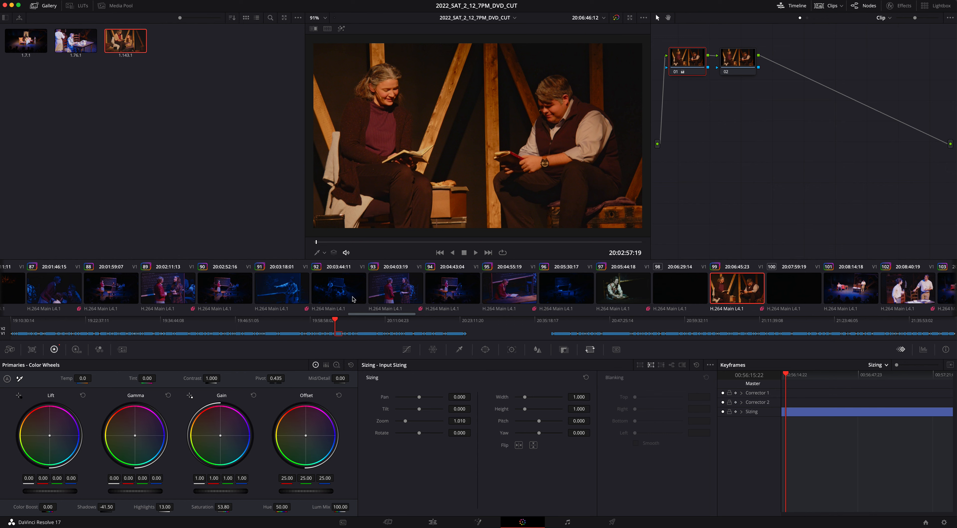
Review the grades of earlier clips, sampling clips 91, 78 and 80 and ending at attic clip 74
{"action": "left_click", "coordinate": [345, 295]}
{"action": "left_click", "coordinate": [279, 292]}
{"action": "scroll", "coordinate": [279, 292], "scroll_direction": "left", "scroll_amount": 10}
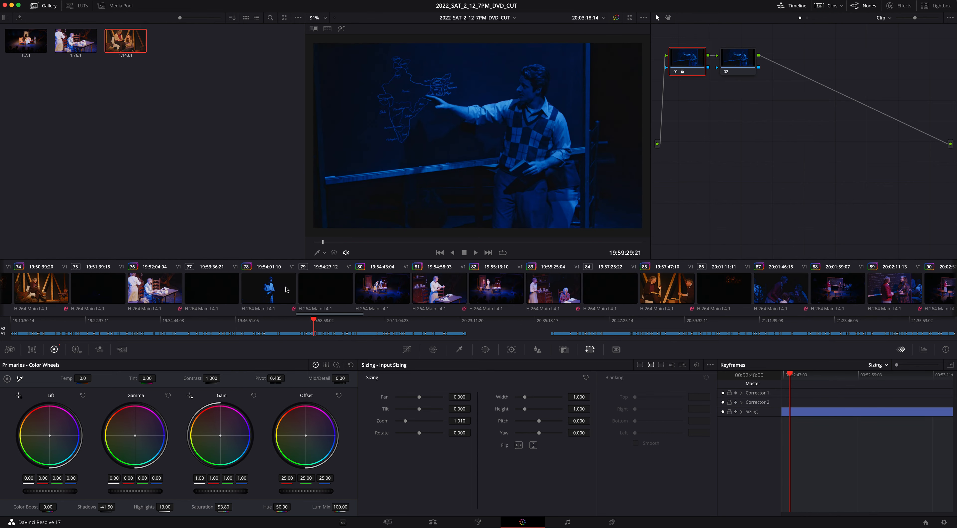
{"action": "left_click", "coordinate": [287, 290]}
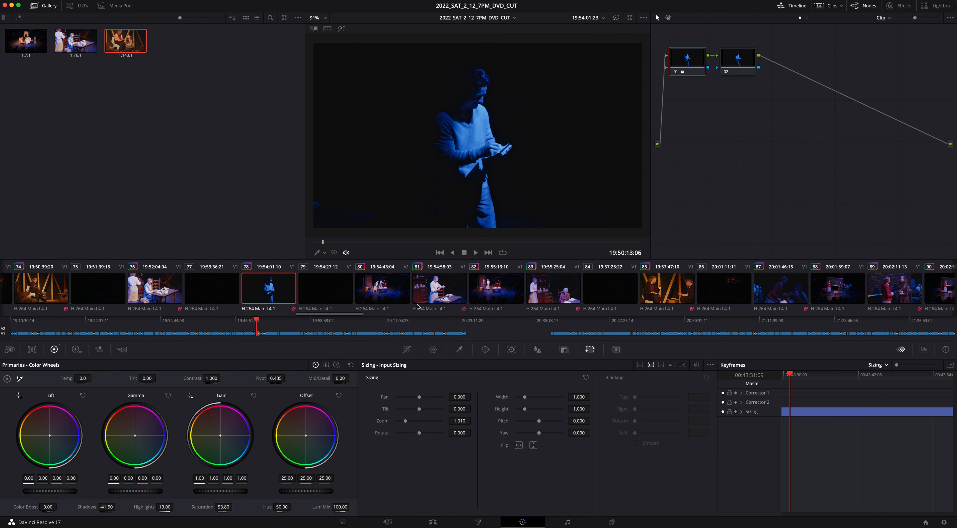
{"action": "left_click", "coordinate": [402, 302]}
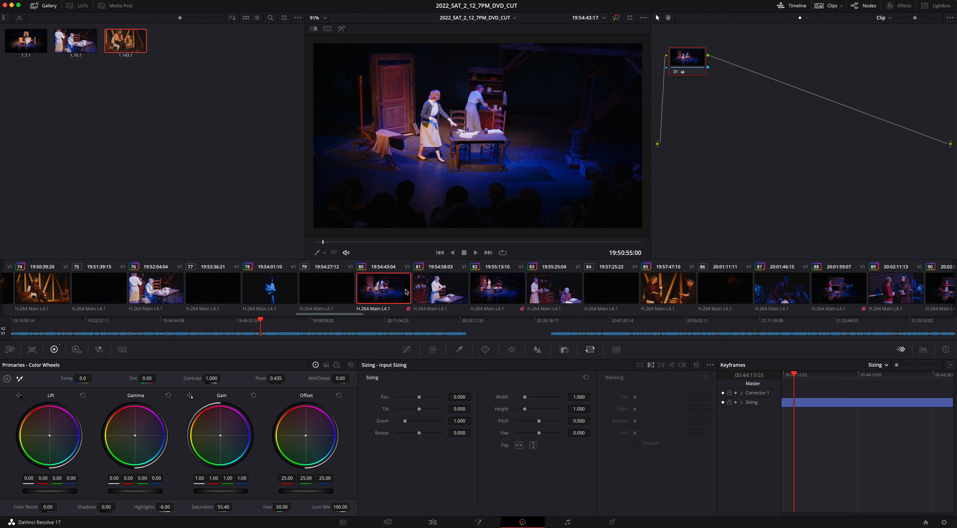
{"action": "left_click", "coordinate": [135, 289]}
{"action": "left_click", "coordinate": [46, 291]}
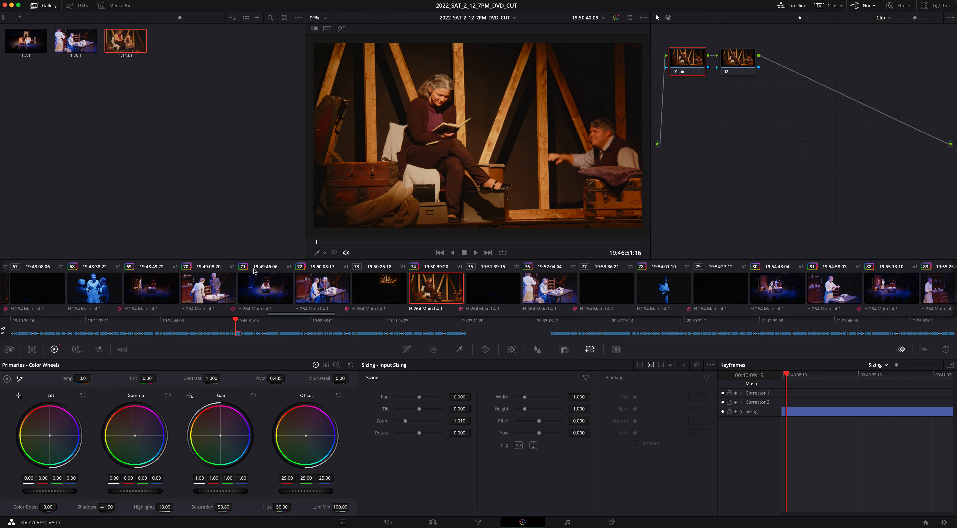
Turn off the transform overlay in the edit viewer and move the playhead back to the timeline start at 19:10:30:14
{"action": "left_click", "coordinate": [429, 523]}
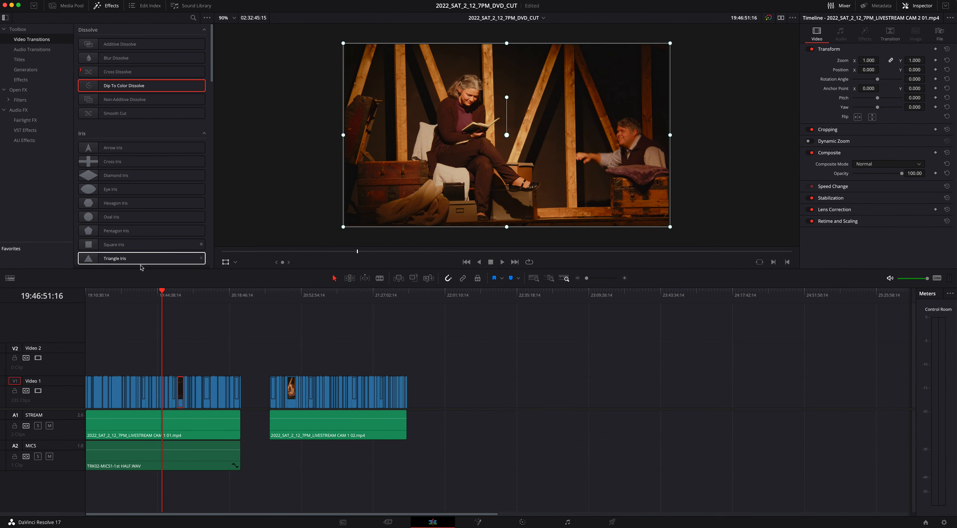
{"action": "left_click", "coordinate": [156, 293]}
{"action": "left_click_drag", "start_coordinate": [157, 293], "coordinate": [141, 292]}
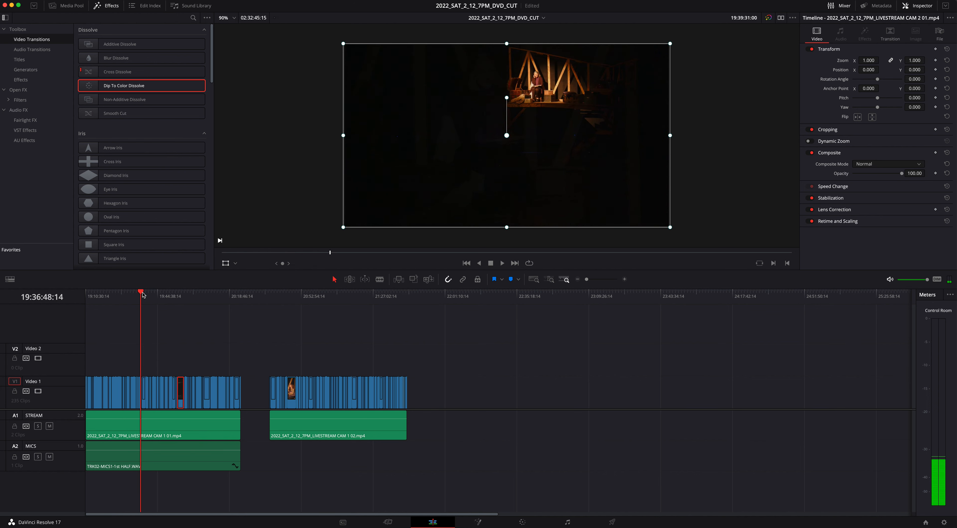
{"action": "left_click", "coordinate": [225, 264]}
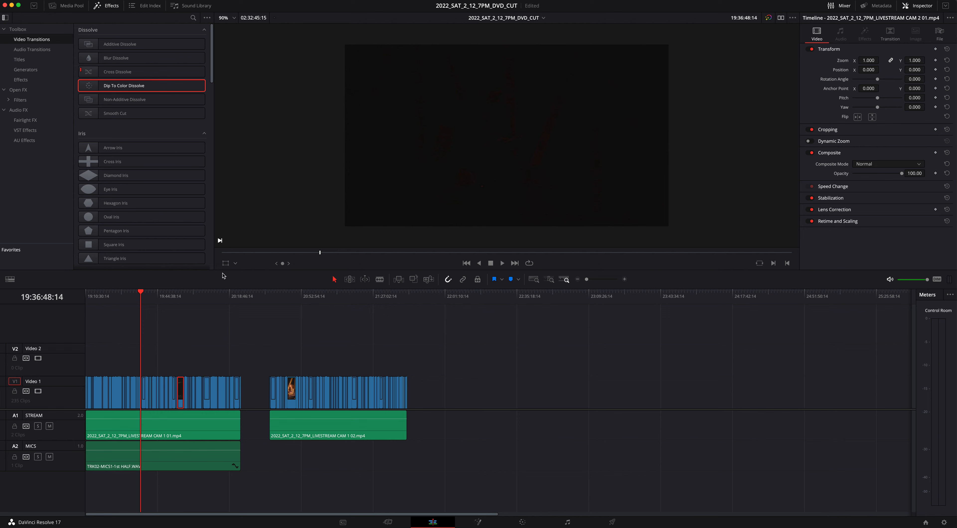
{"action": "left_click_drag", "start_coordinate": [97, 295], "coordinate": [86, 296]}
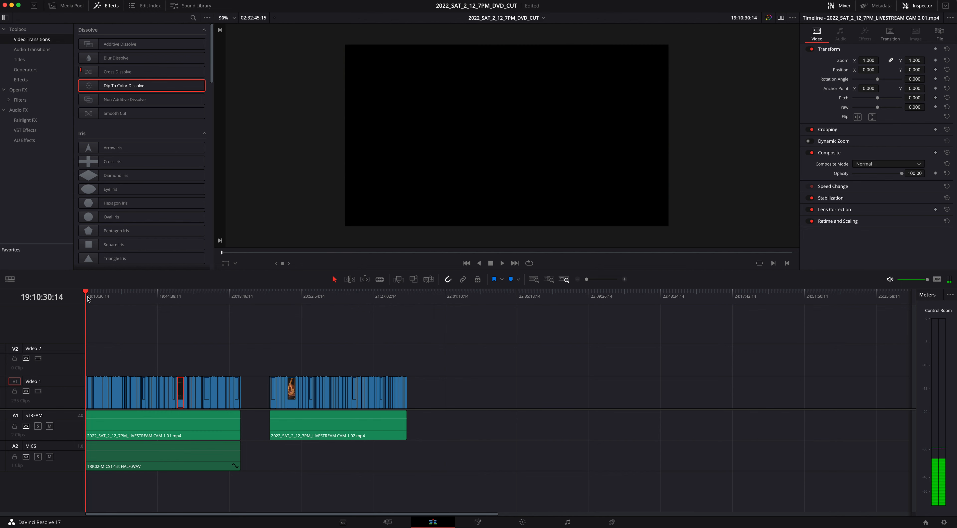
Enlarge the edit timeline and scrub through the opening scenes up to about 19:20:11
{"action": "key", "text": "super+equal"}
{"action": "key", "text": "super+equal"}
{"action": "key", "text": "super+equal"}
{"action": "left_click_drag", "start_coordinate": [88, 294], "coordinate": [199, 298]}
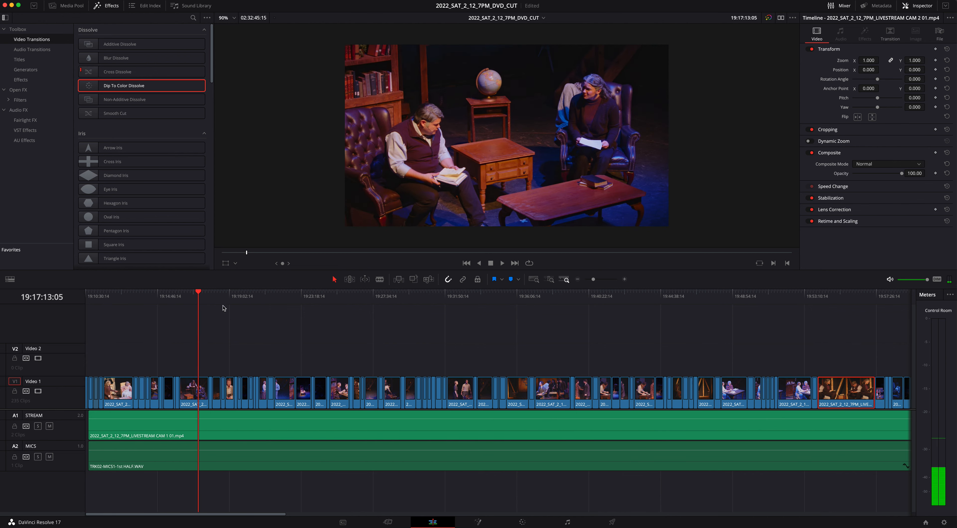
{"action": "left_click", "coordinate": [248, 293]}
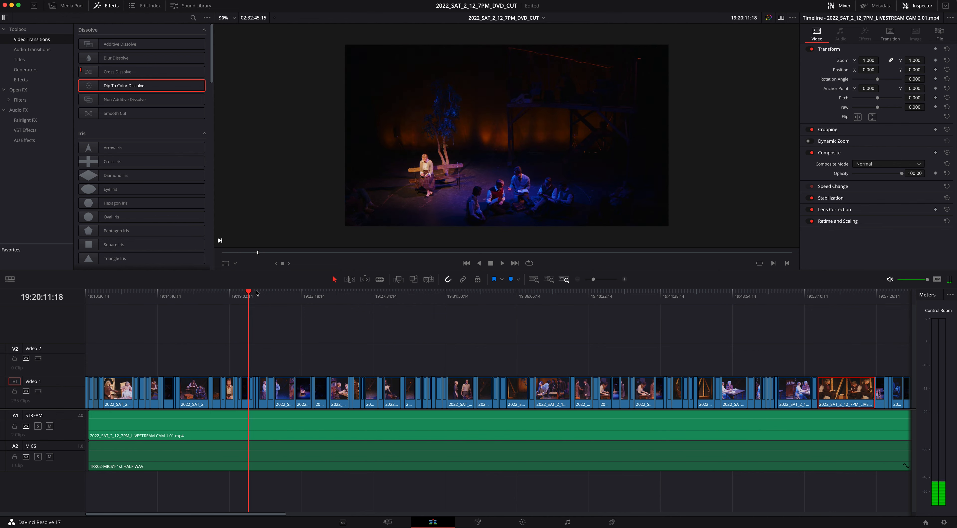